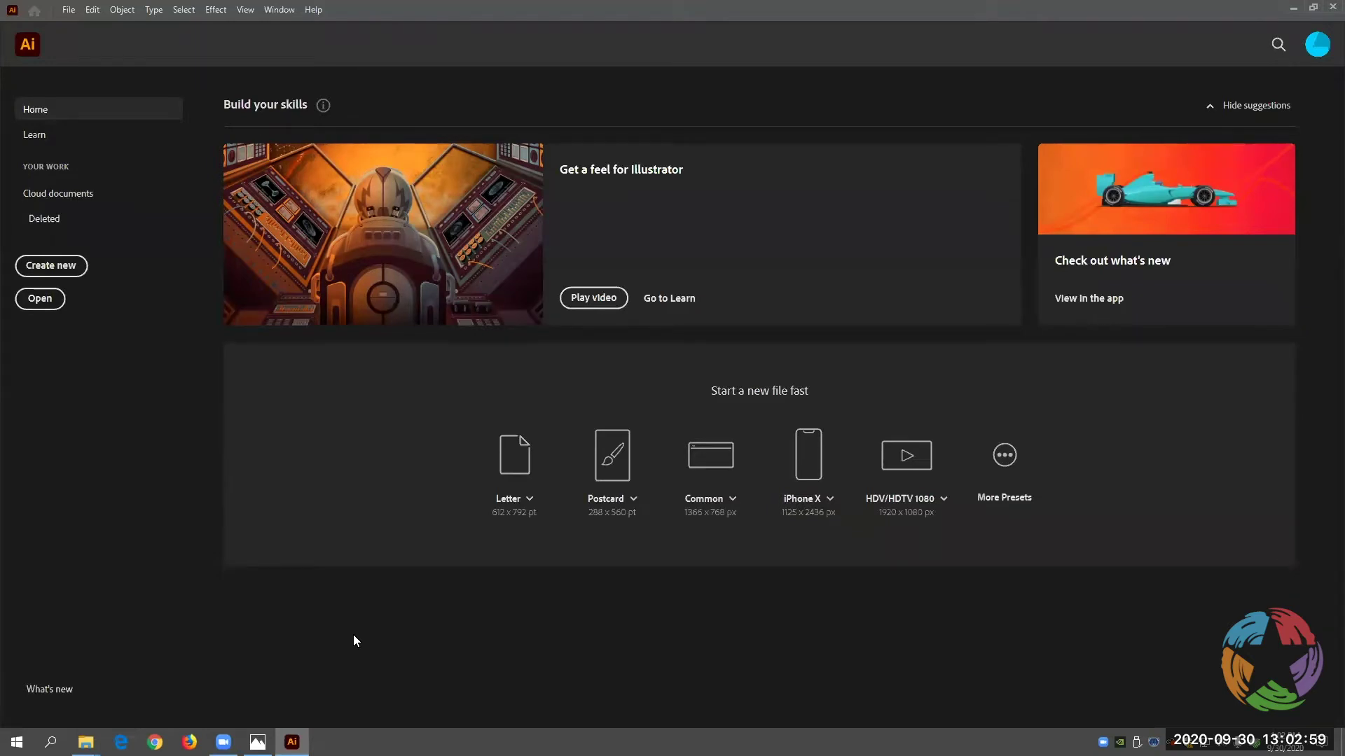
Open Illustrator Pen Tool.ai from the Illustrator Pen Tool folder on the Desktop and dismiss the missing fonts notice.
click(43, 301)
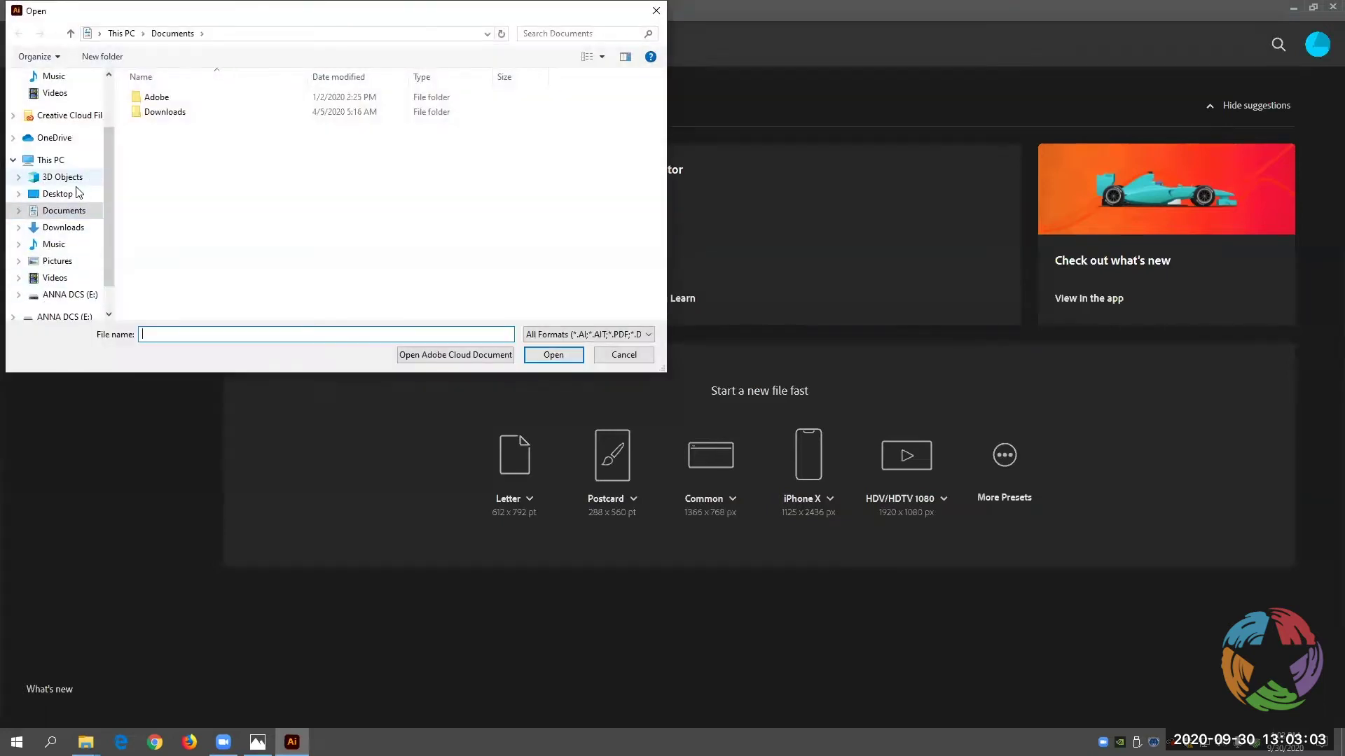
click(58, 194)
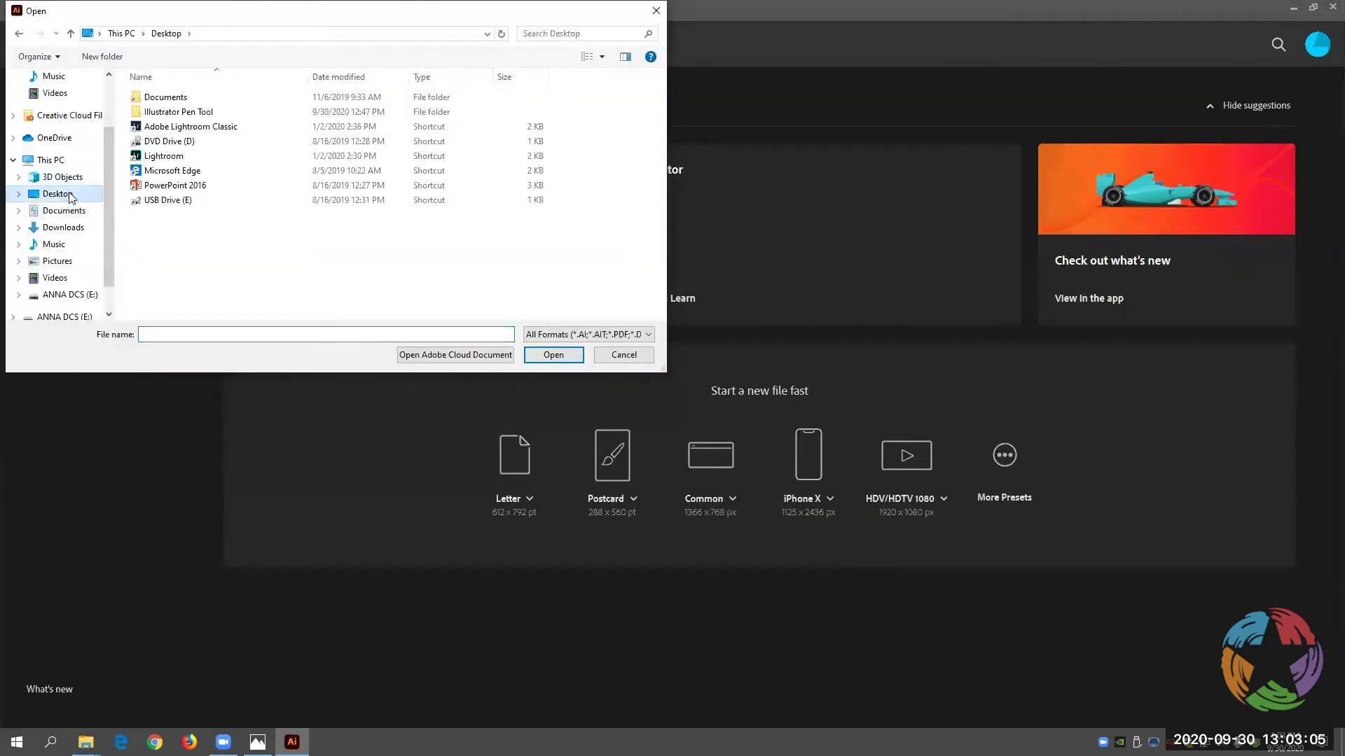
double_click(153, 117)
click(320, 126)
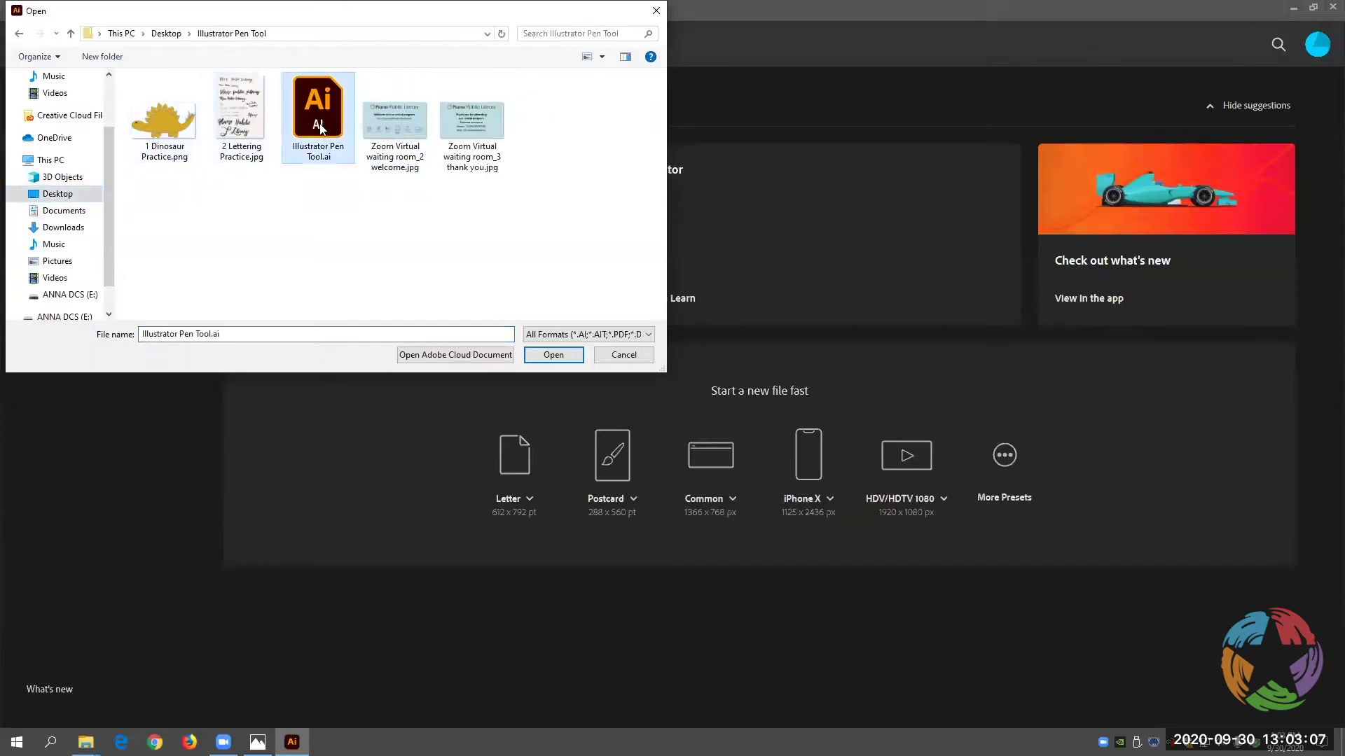
double_click(320, 128)
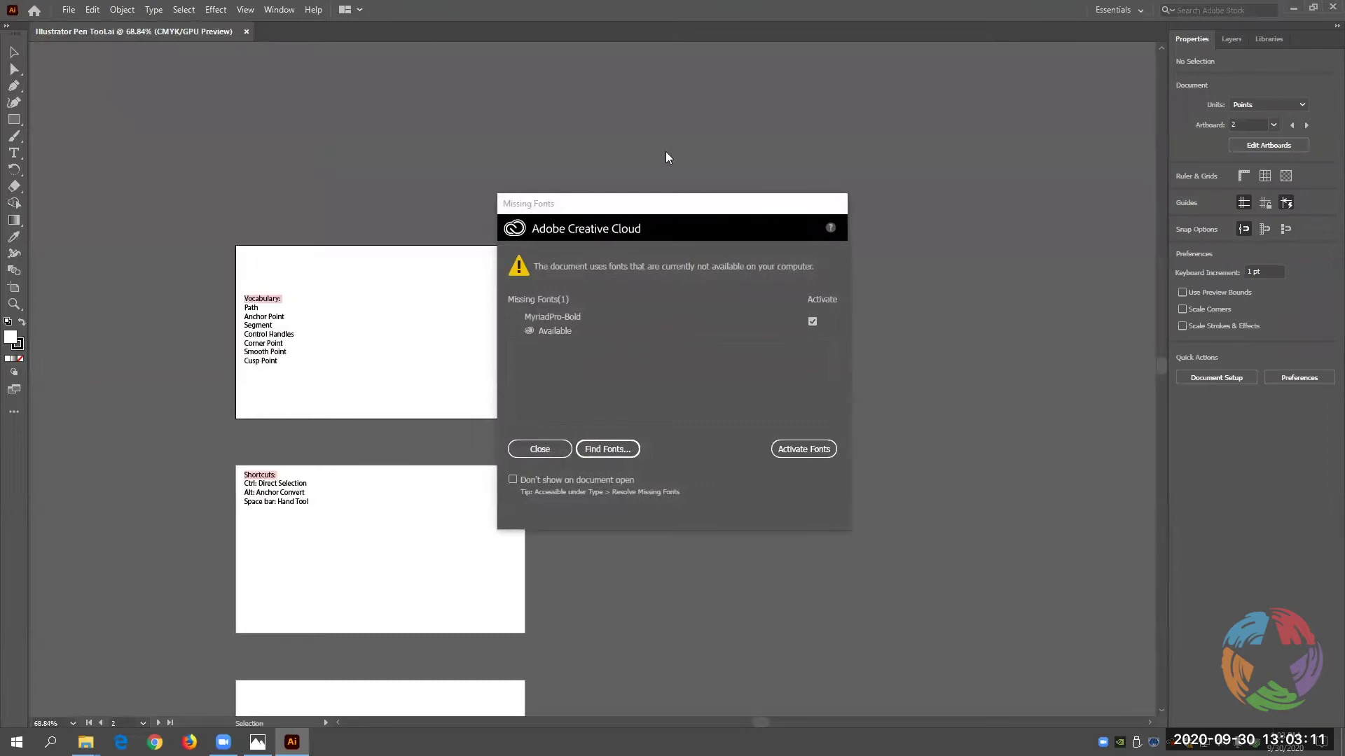
click(553, 452)
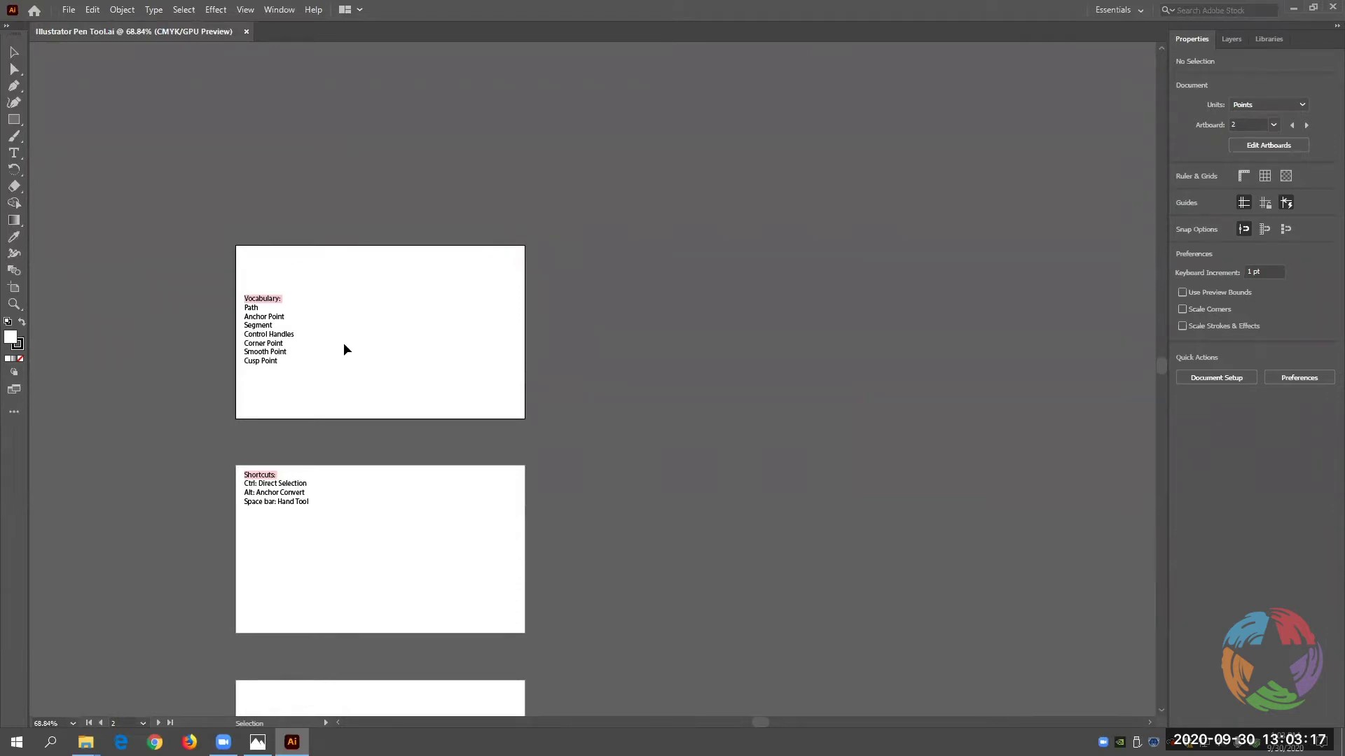
Switch the workspace to Essentials Classic.
click(1121, 11)
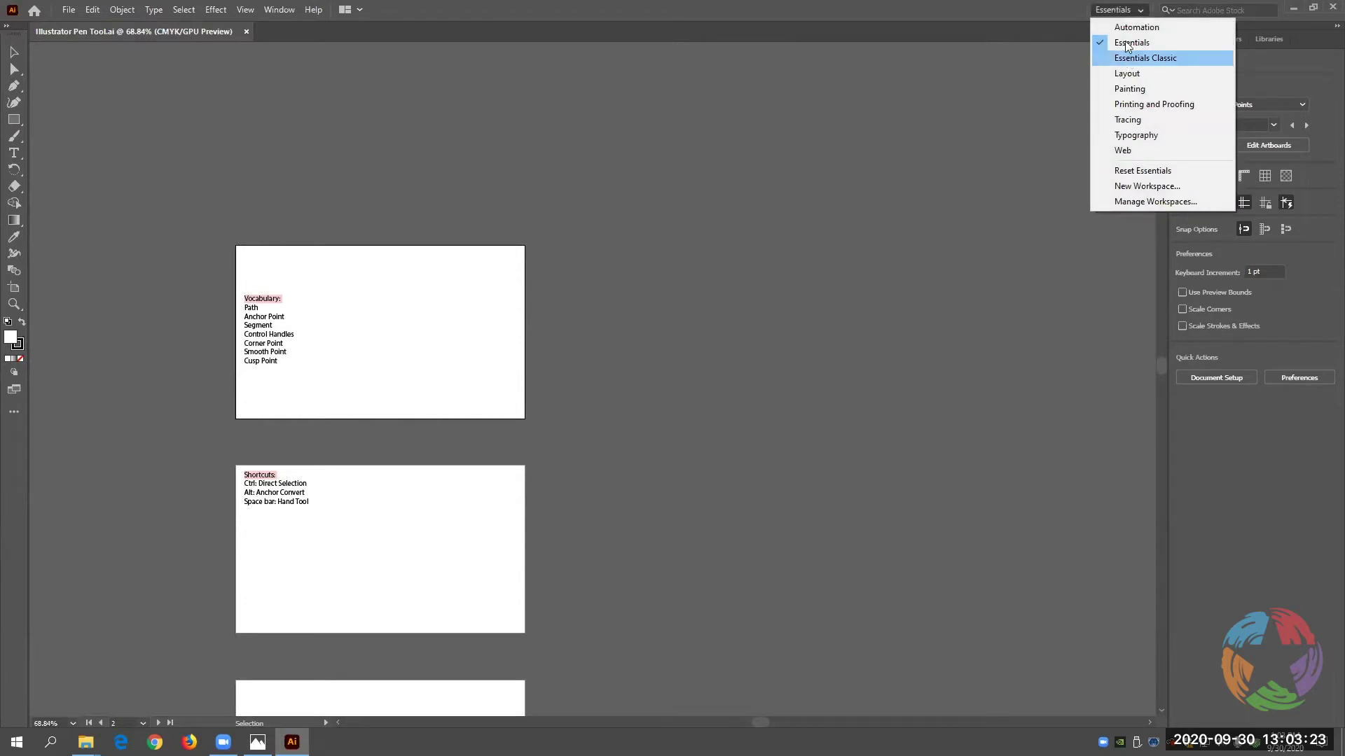
click(1118, 11)
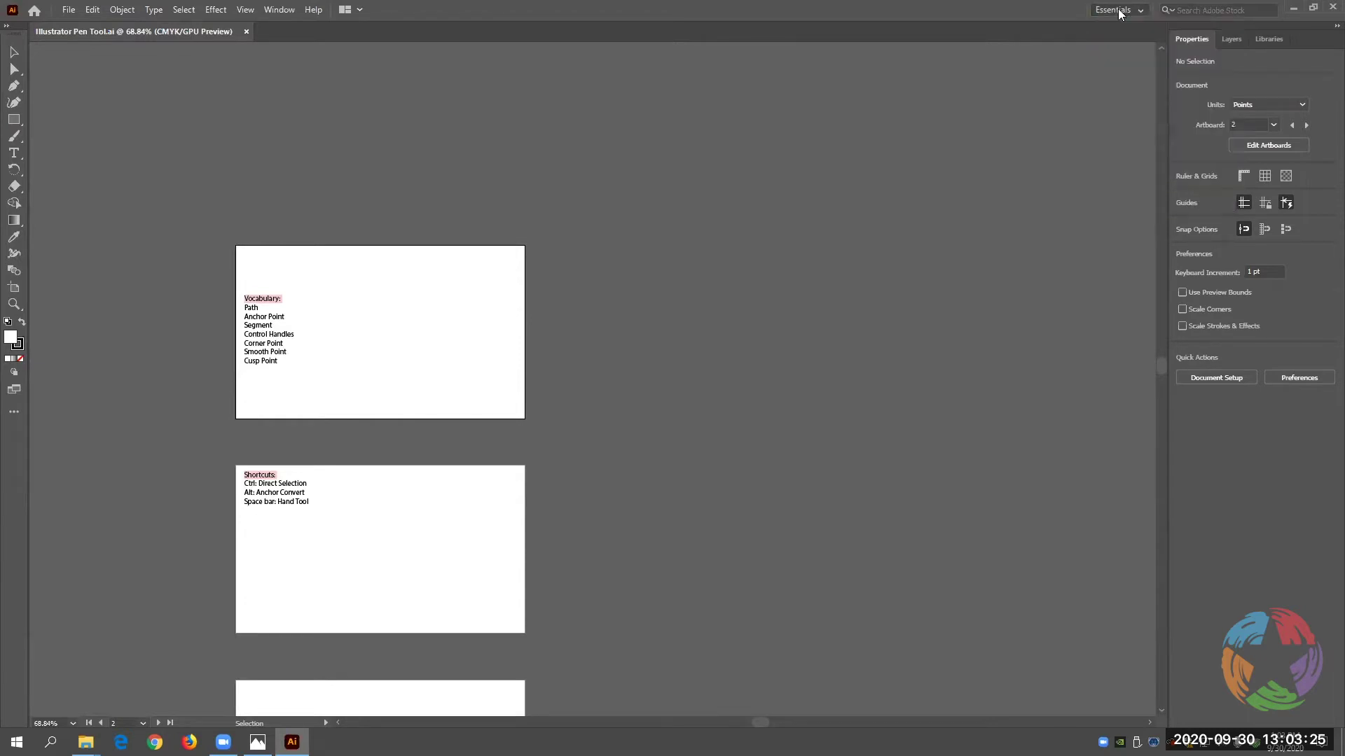
click(1120, 11)
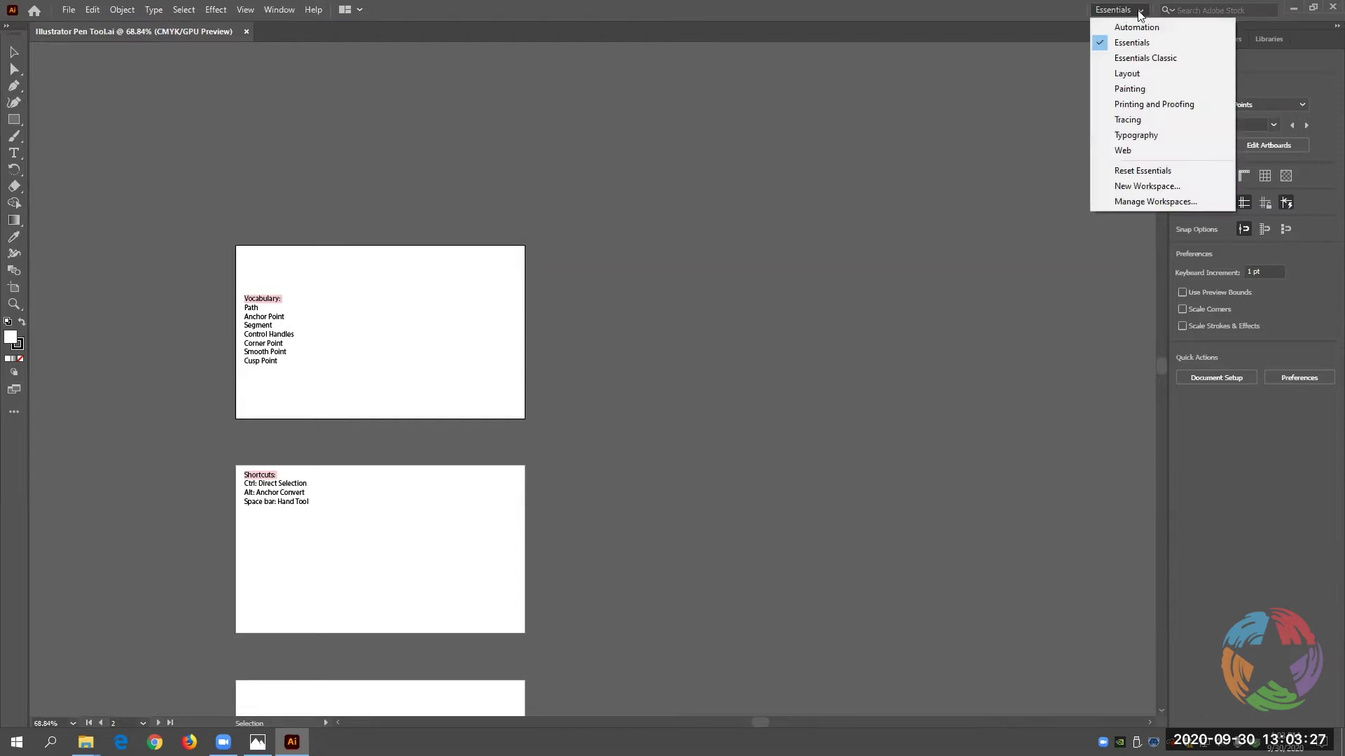
click(1141, 57)
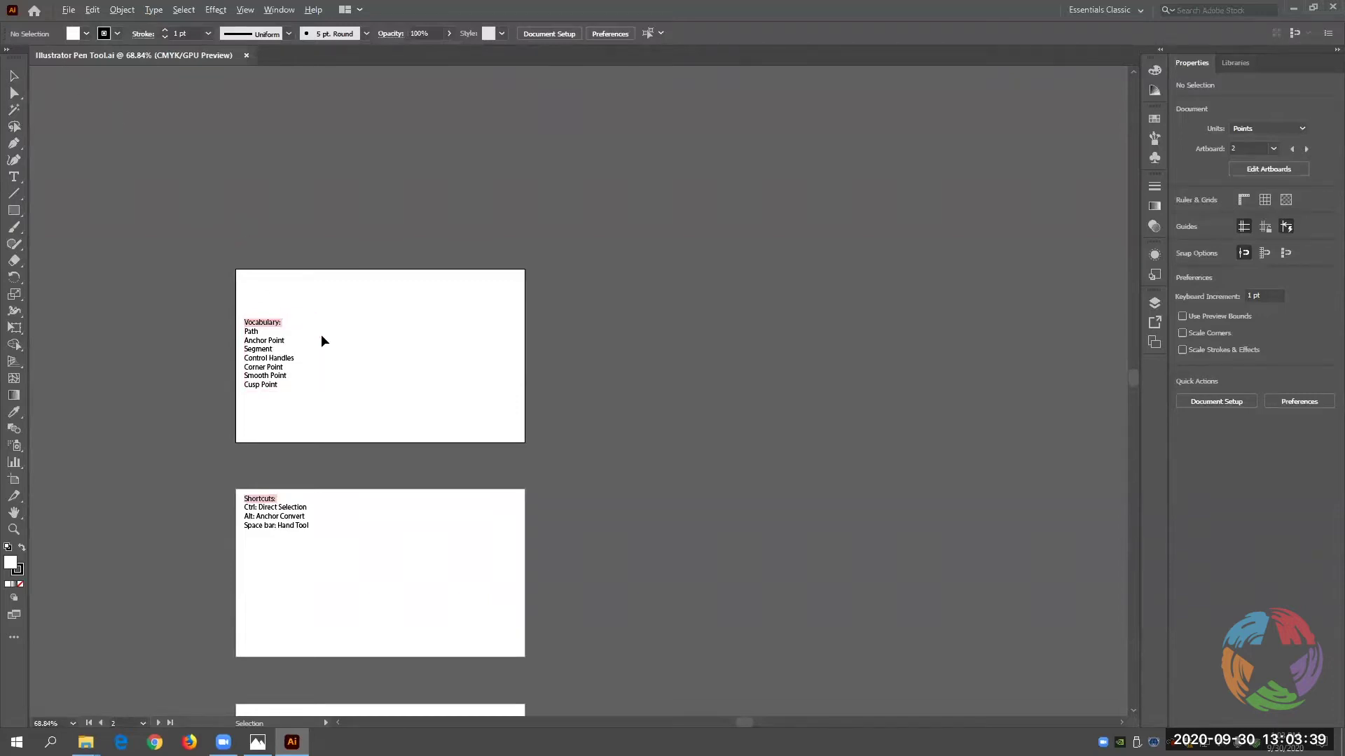
Draw a tall ellipse about 95 by 181 pt beside the vocabulary list and fill it with green.
scroll(321, 336, up, 1)
scroll(323, 335, up, 1)
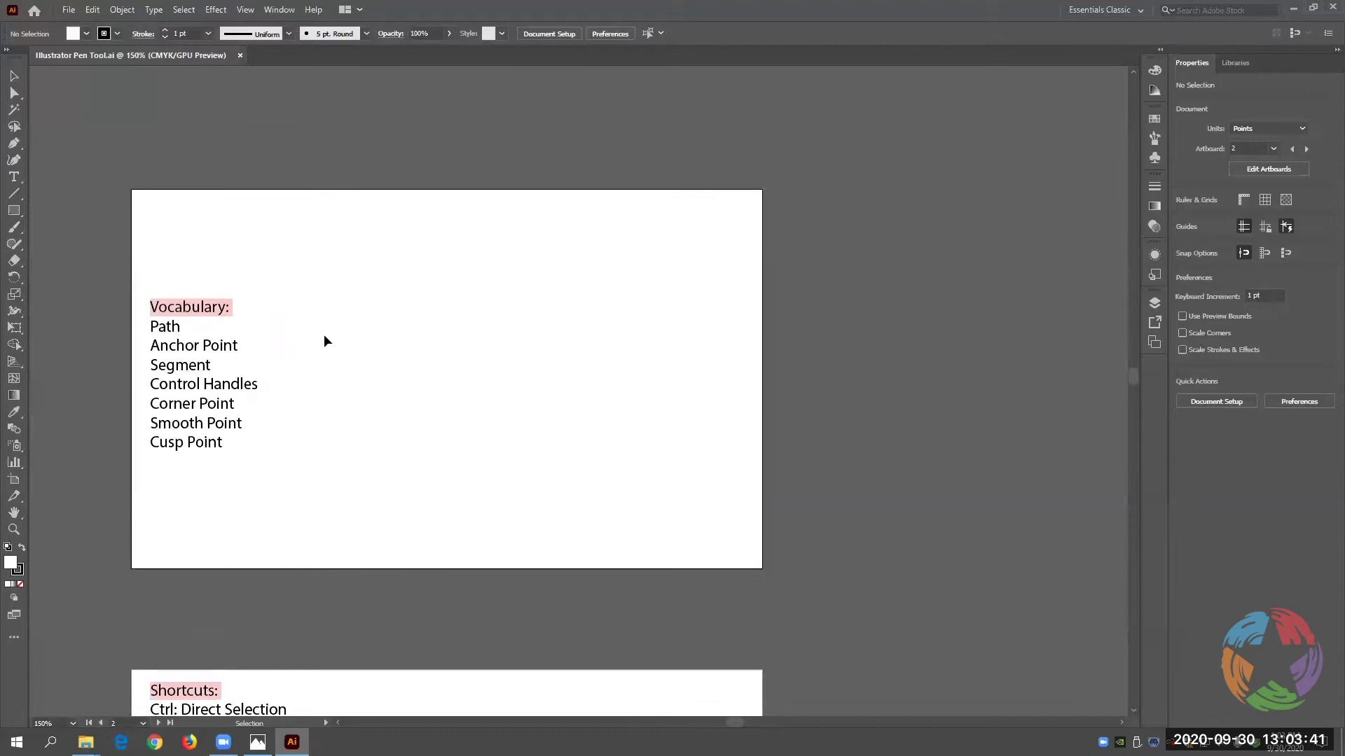
scroll(322, 358, up, 1)
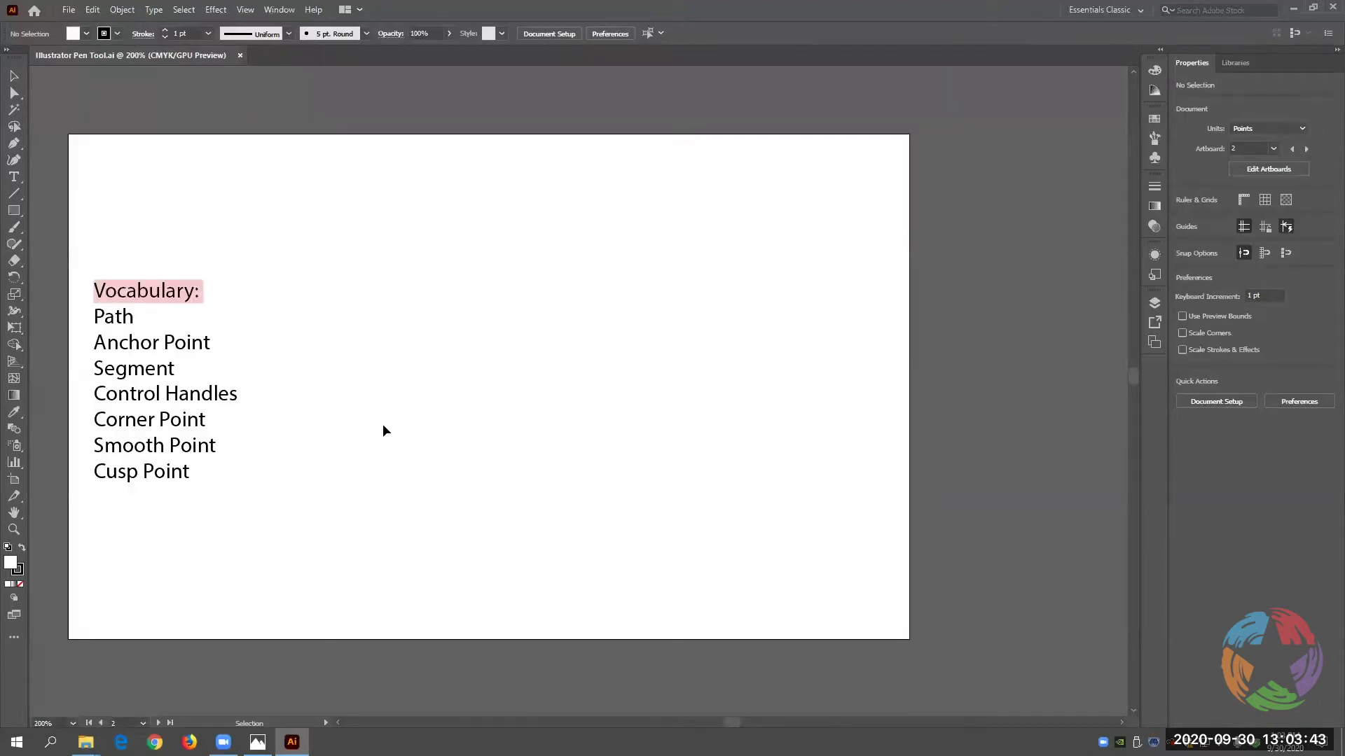
drag(735, 722, 733, 722)
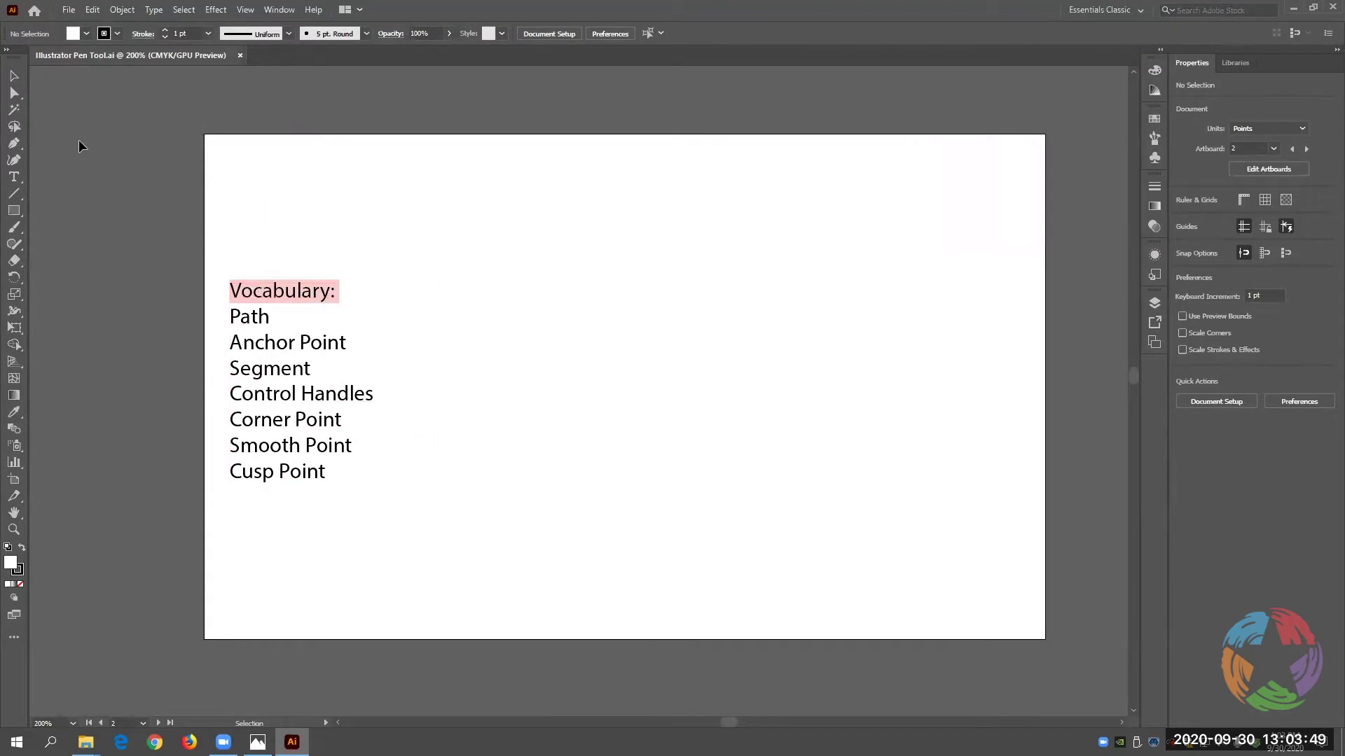
click(17, 213)
click(16, 212)
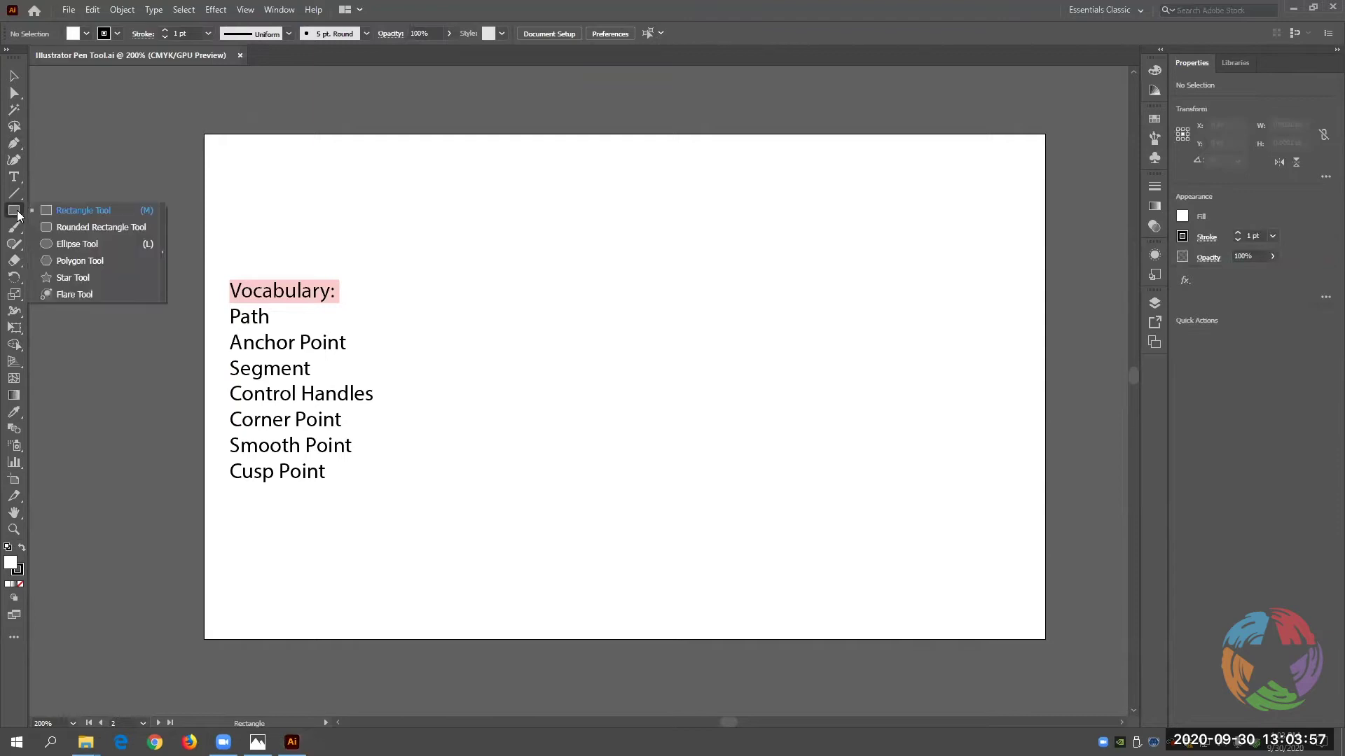
click(55, 243)
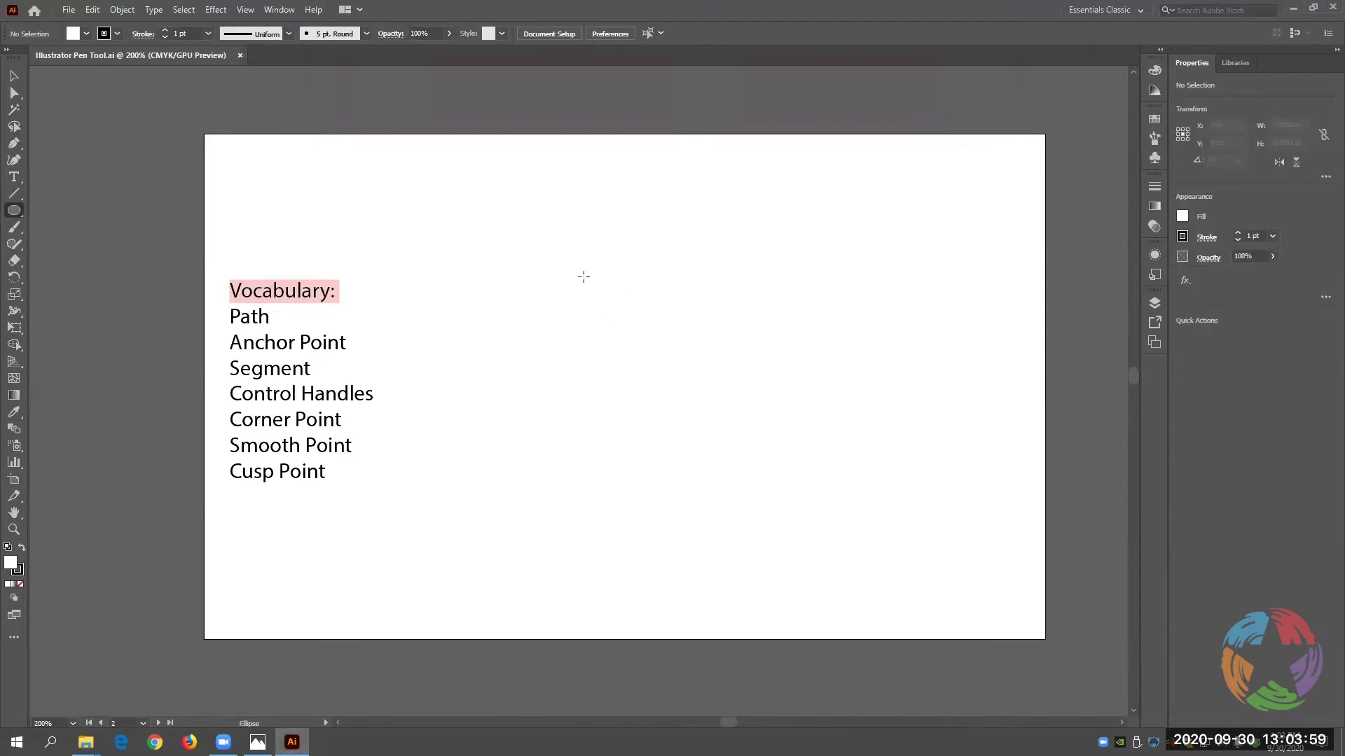
drag(506, 215, 676, 540)
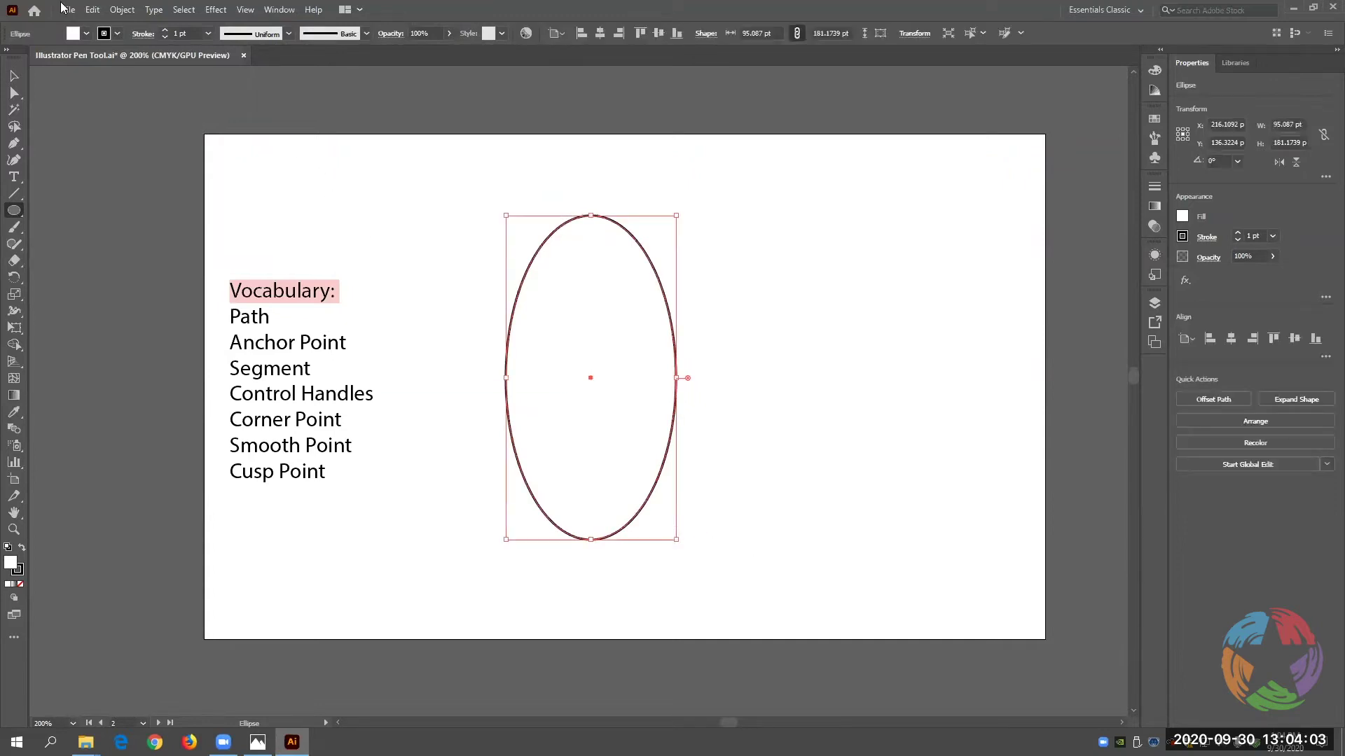
click(86, 34)
click(37, 70)
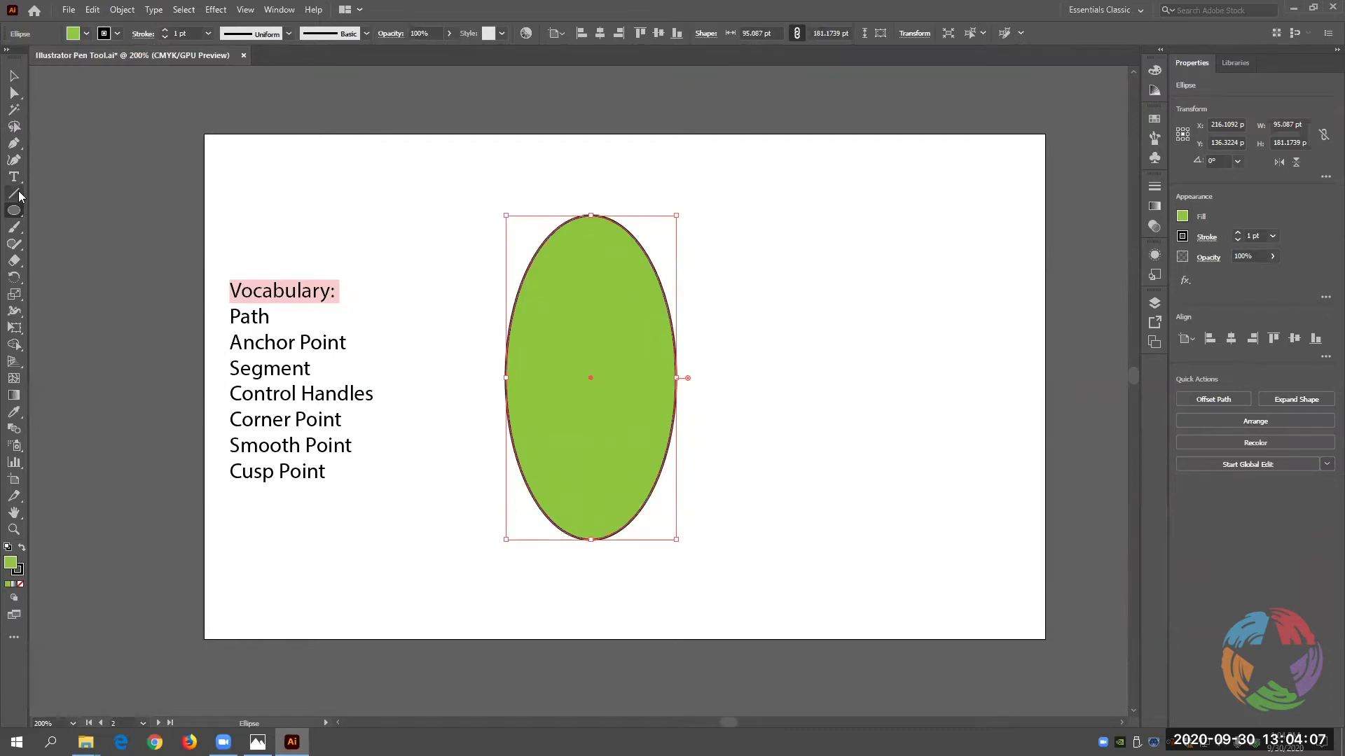
Draw a five-pointed star about 181 by 173 pt to the right of the ellipse, fill it with purple and deselect it.
drag(18, 213, 55, 276)
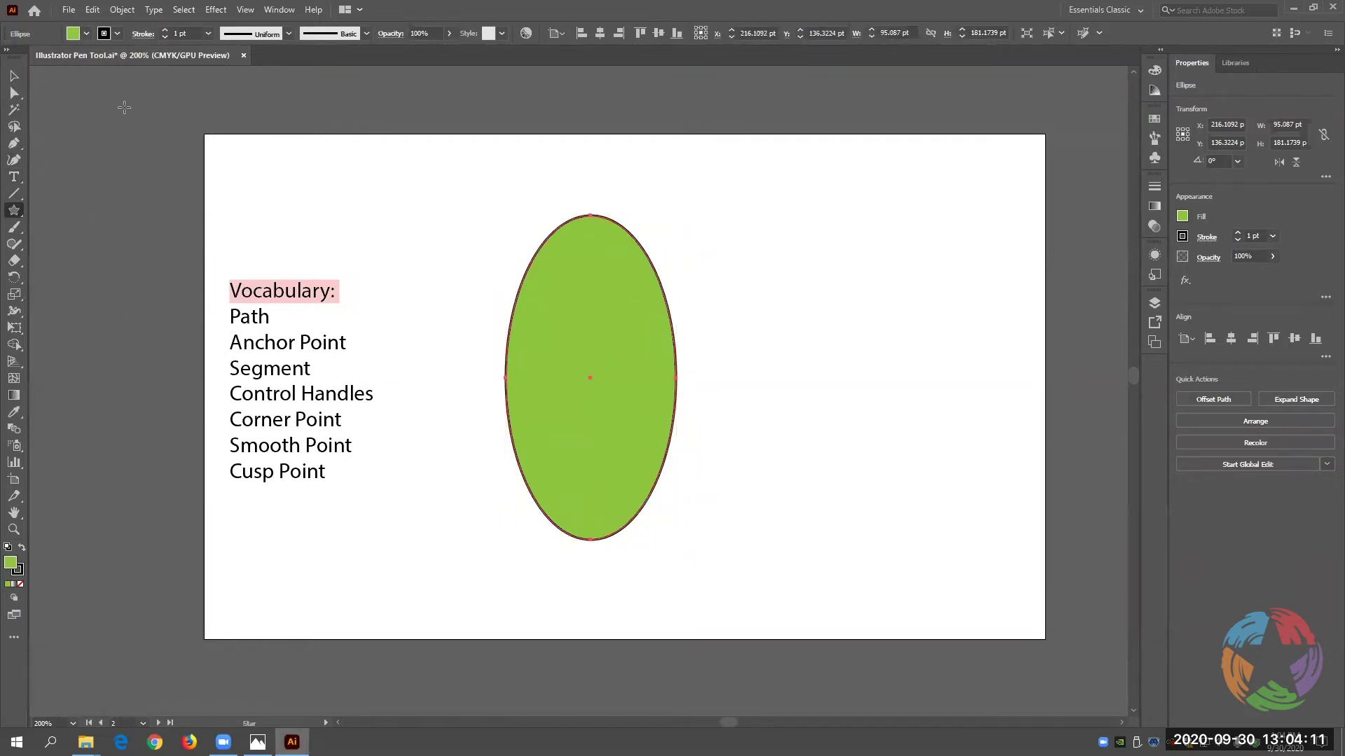
drag(777, 360, 867, 482)
click(12, 77)
drag(828, 320, 893, 355)
click(86, 35)
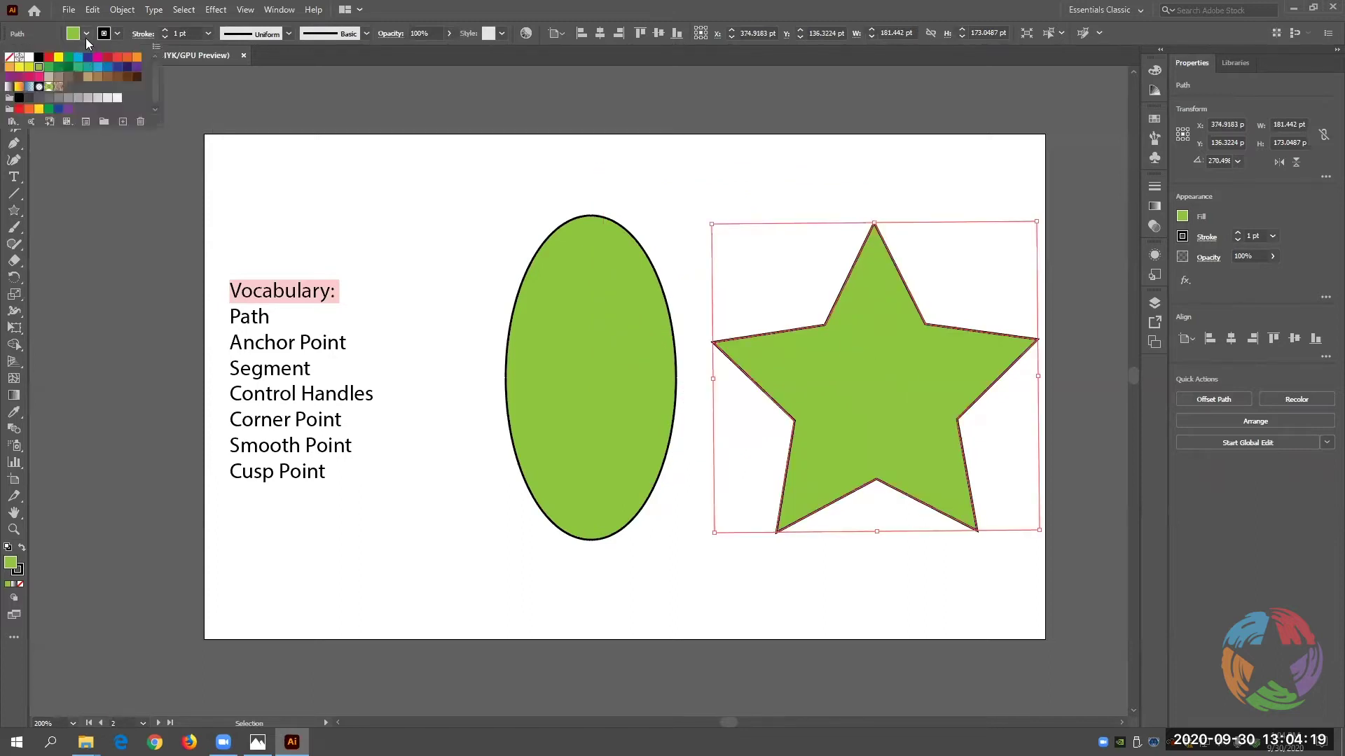
click(131, 67)
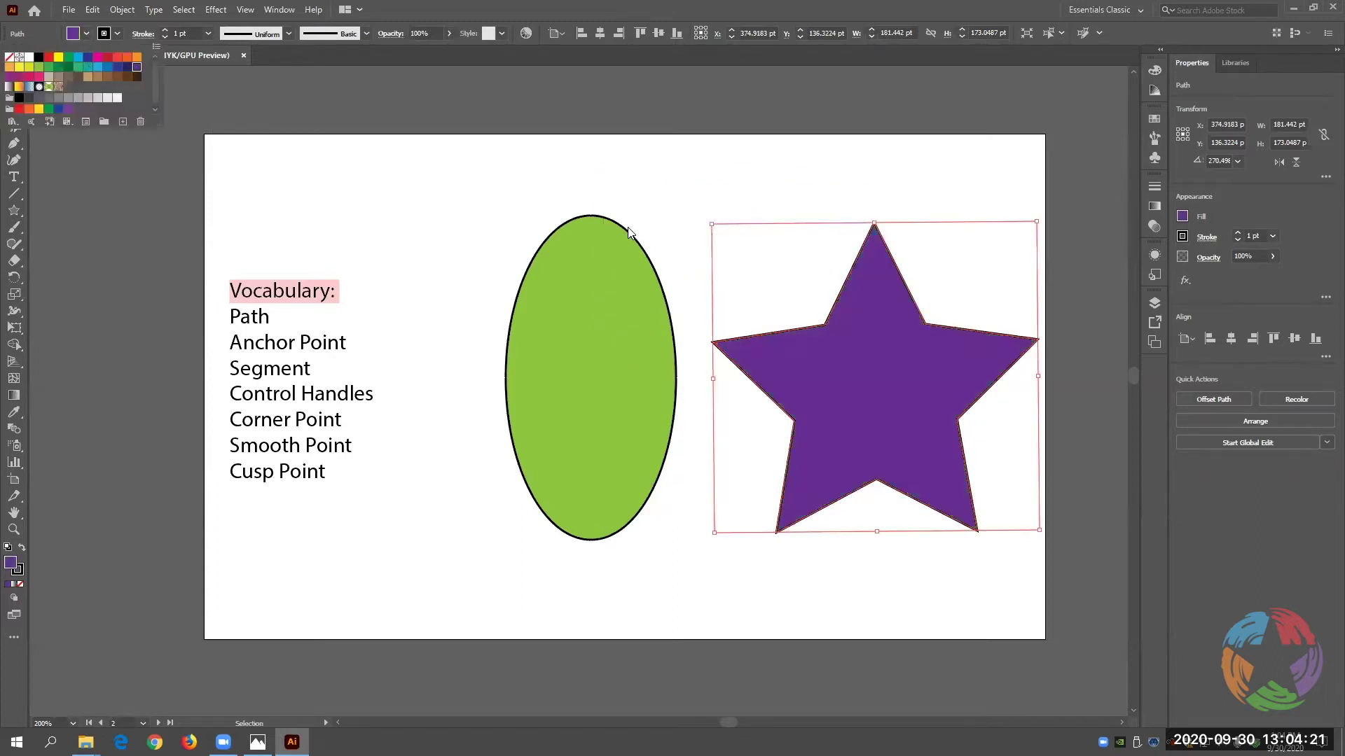
click(627, 187)
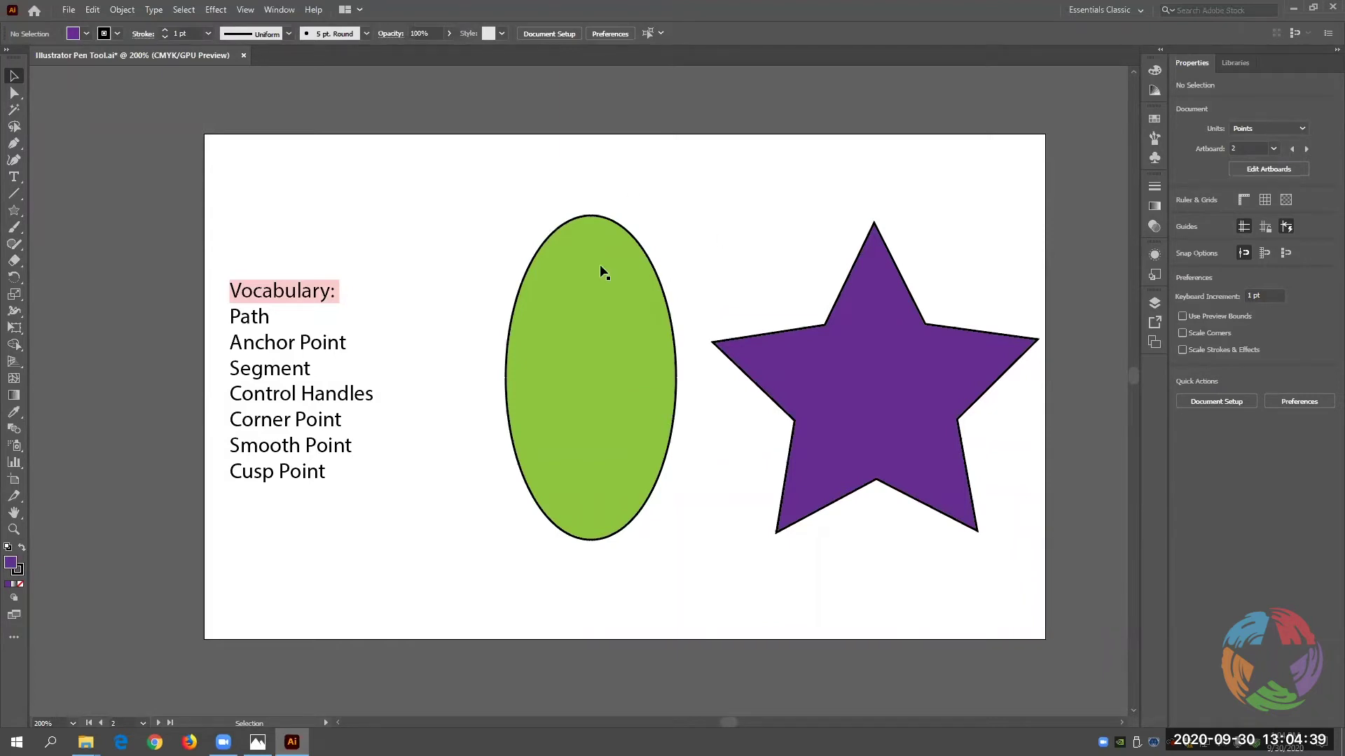
Move the green ellipse's top anchor point down to about X 216 pt, Y 65 pt with the Direct Selection tool.
click(12, 94)
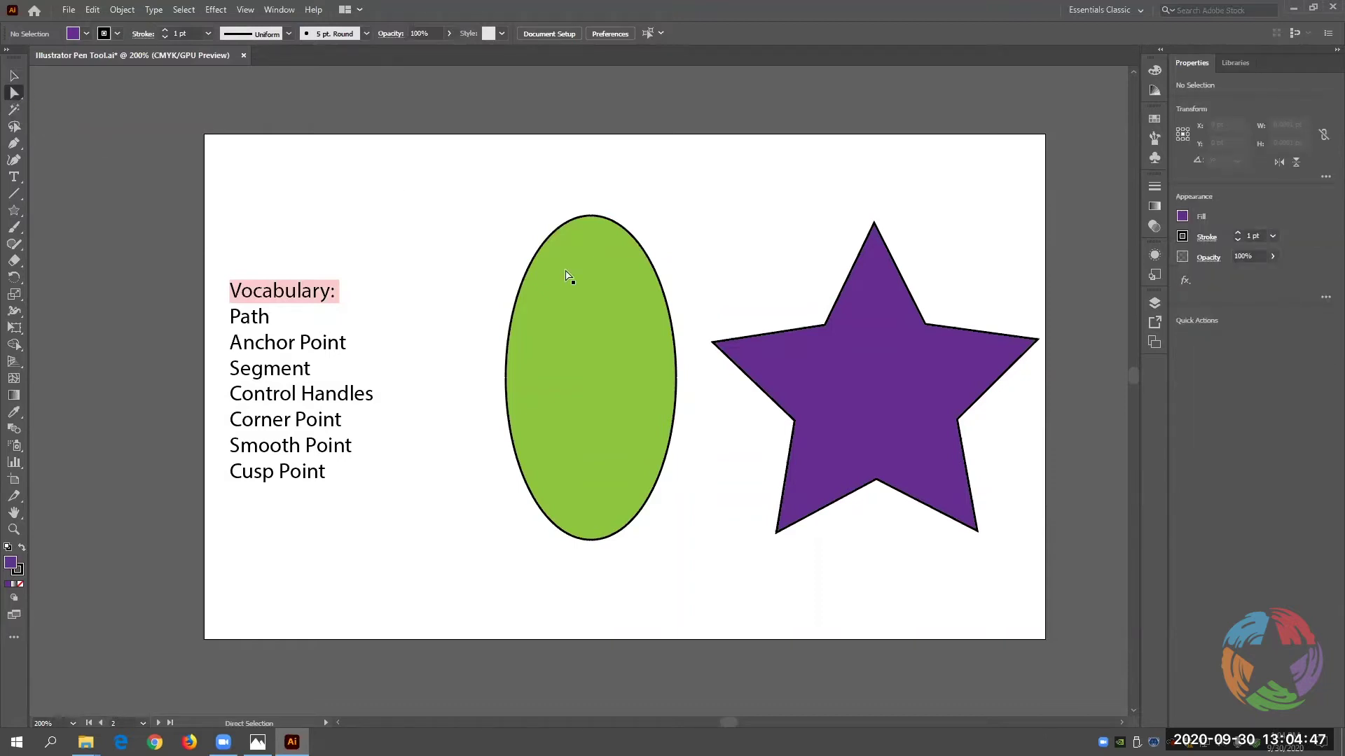
click(540, 257)
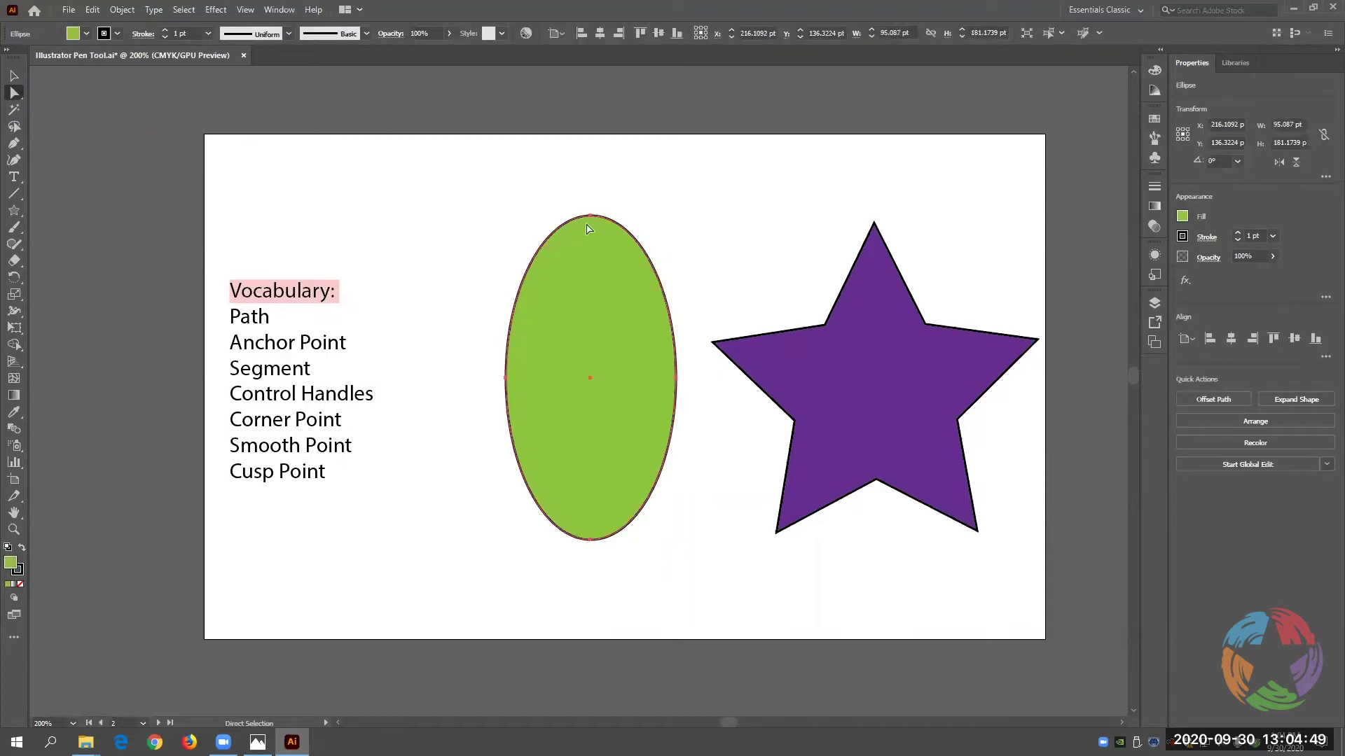
key(v)
scroll(587, 237, left, 1)
key(alt)
scroll(607, 239, up, 1)
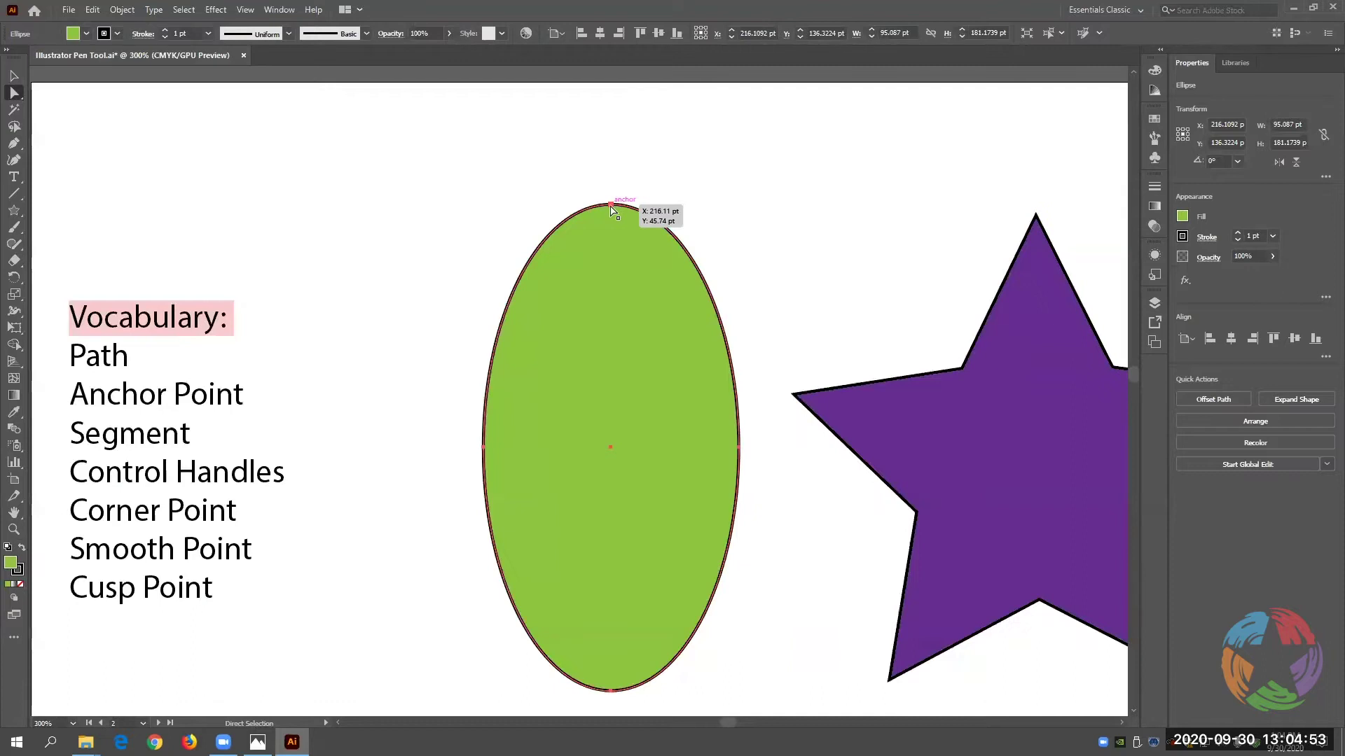
click(612, 205)
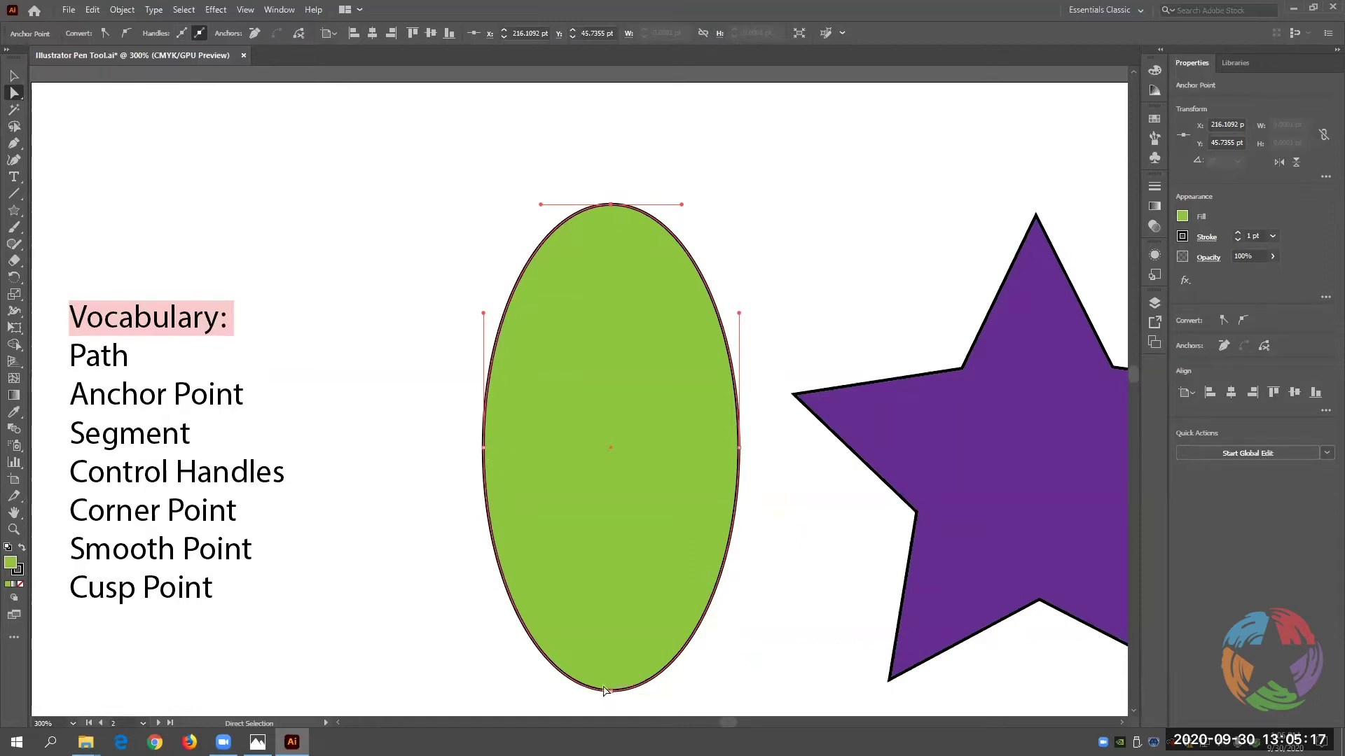
drag(610, 204, 406, 287)
drag(489, 286, 606, 323)
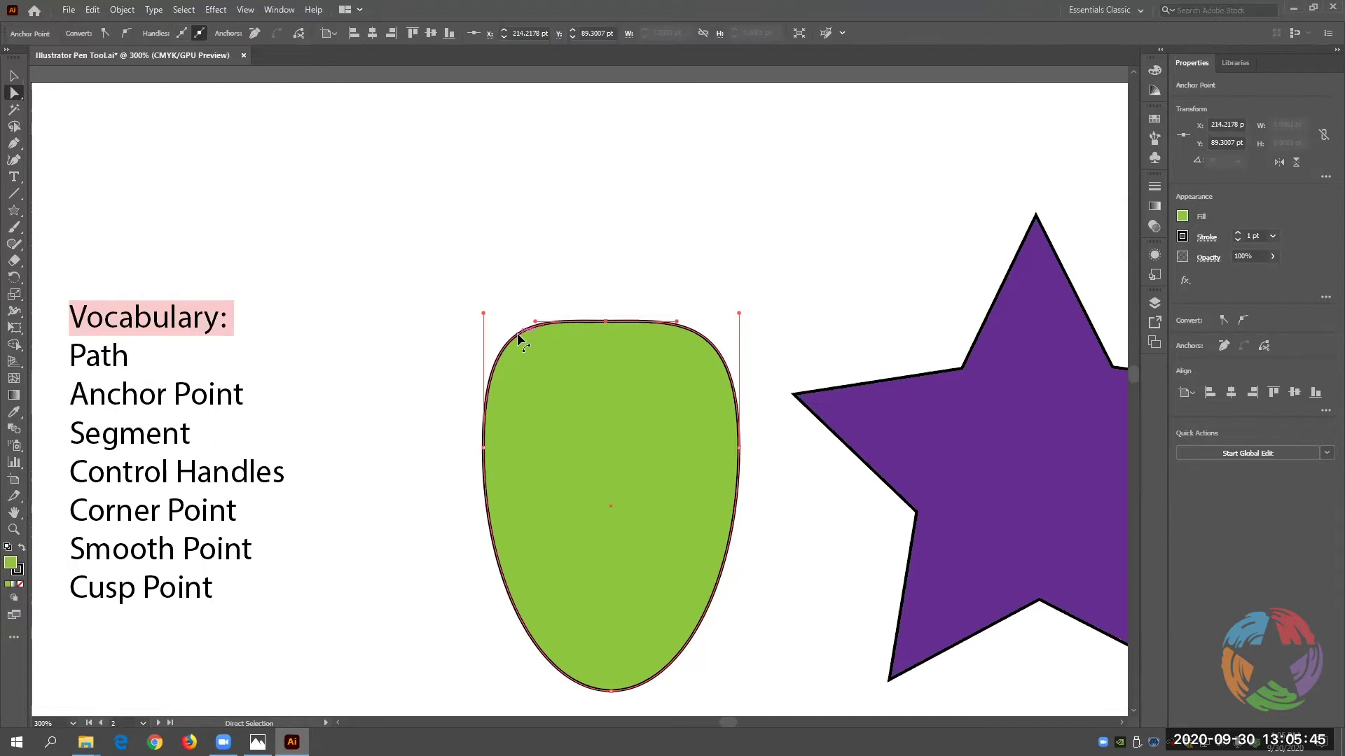
drag(606, 321, 612, 261)
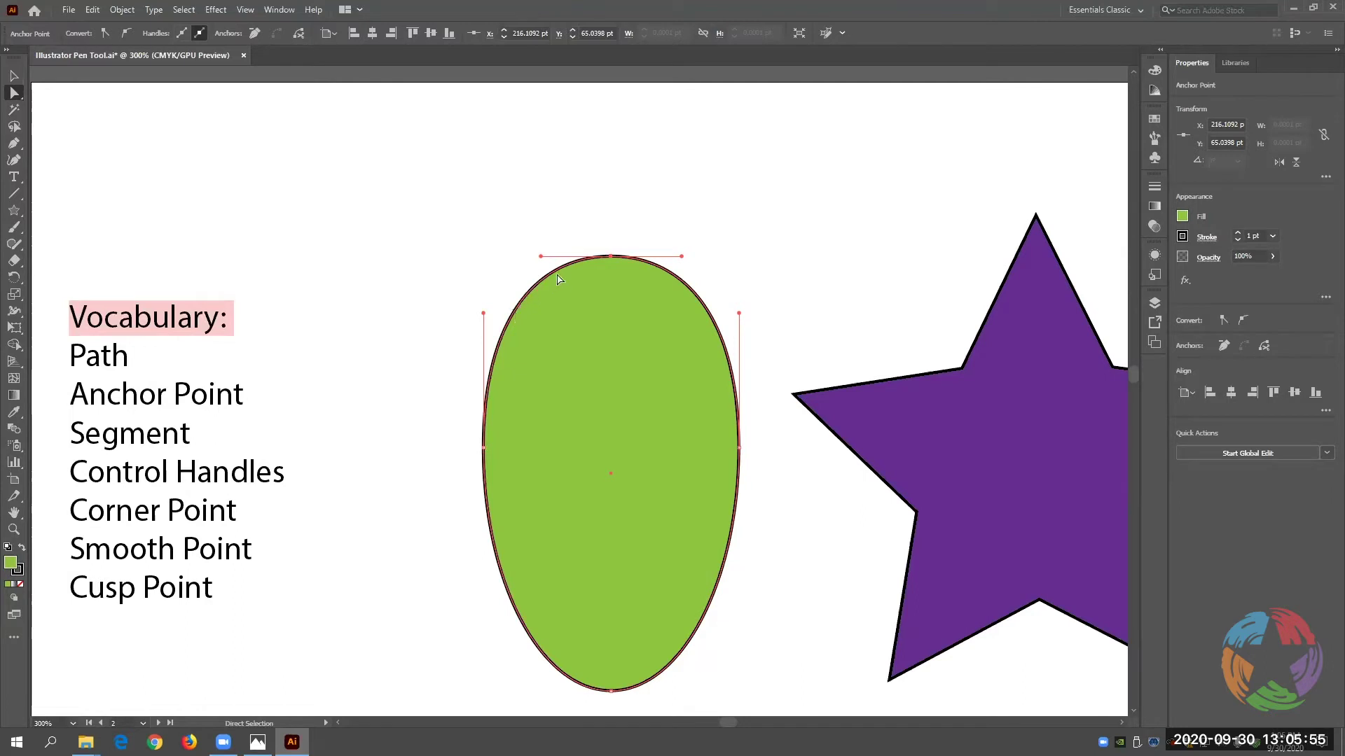
Reshape the green ellipse's upper curve by adjusting its upper-left segment and by lengthening and slightly tilting the top anchor's control handles.
click(482, 449)
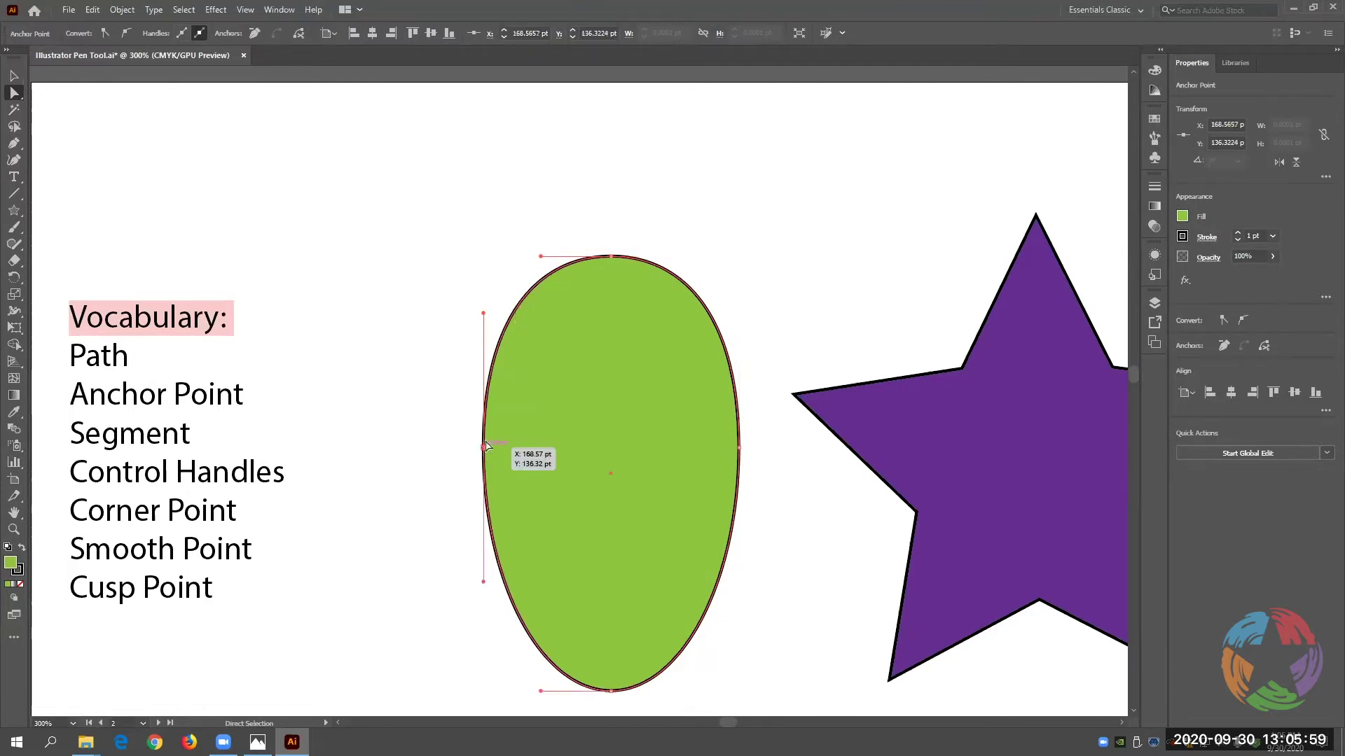
click(610, 257)
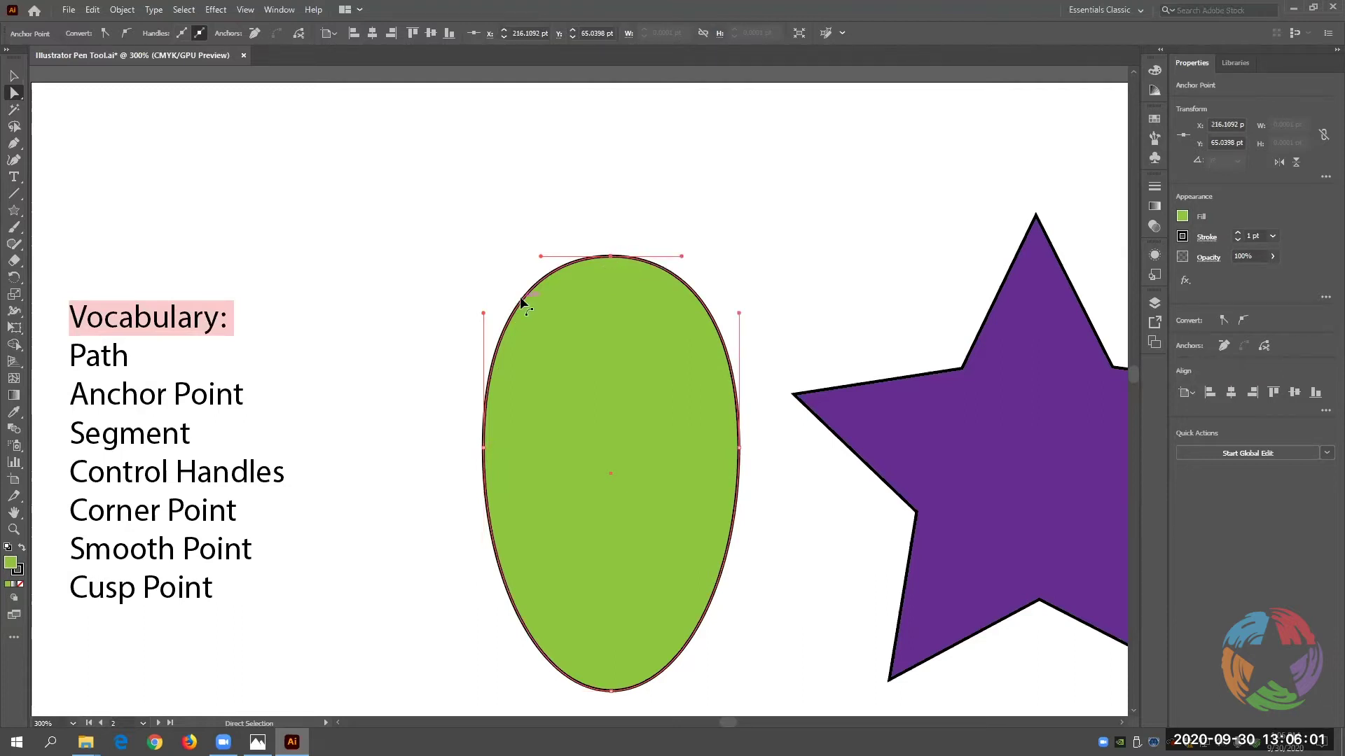
mouse_move(516, 294)
mouse_down()
mouse_move(474, 269)
mouse_move(500, 293)
mouse_up()
drag(544, 336, 523, 300)
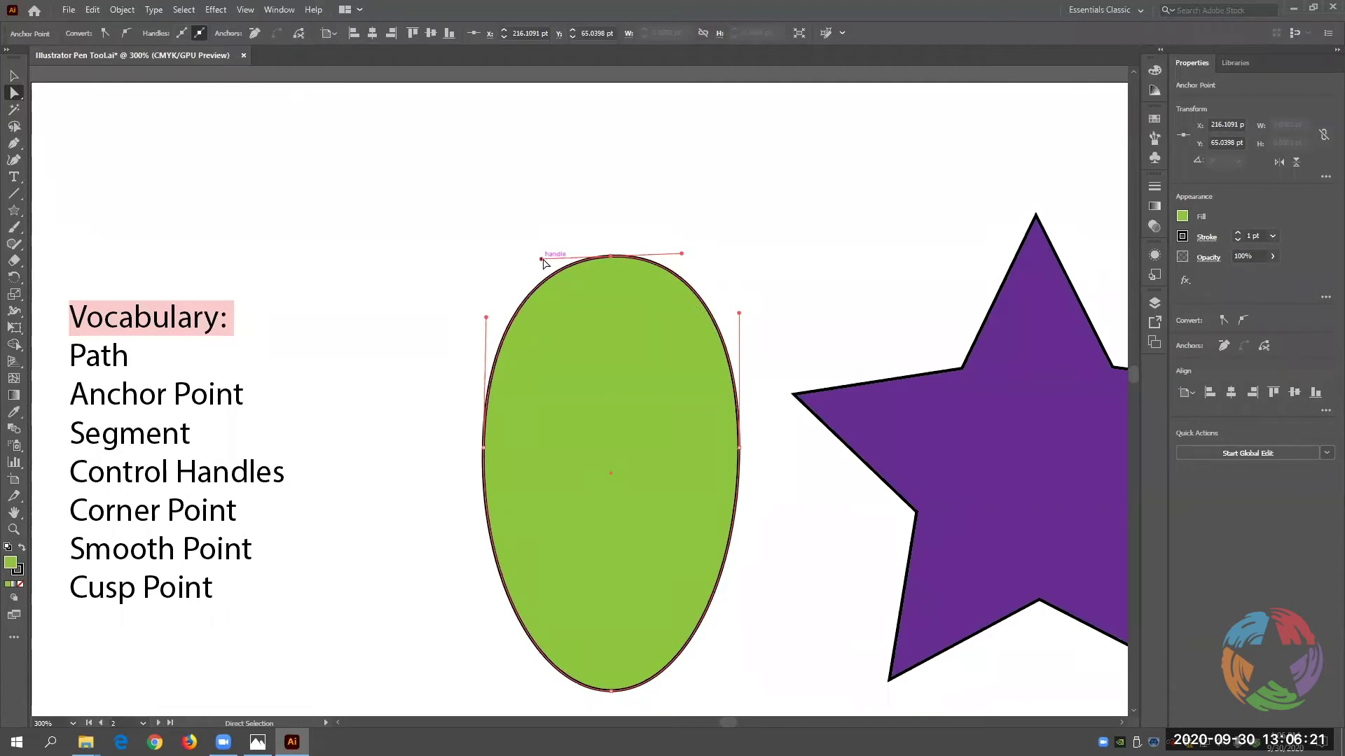
mouse_move(542, 260)
mouse_down()
mouse_move(468, 258)
mouse_move(488, 259)
mouse_move(367, 191)
mouse_move(344, 160)
mouse_move(493, 216)
mouse_move(277, 125)
mouse_move(527, 247)
mouse_up()
mouse_move(680, 263)
mouse_down()
mouse_move(844, 145)
mouse_move(667, 246)
mouse_move(702, 250)
mouse_up()
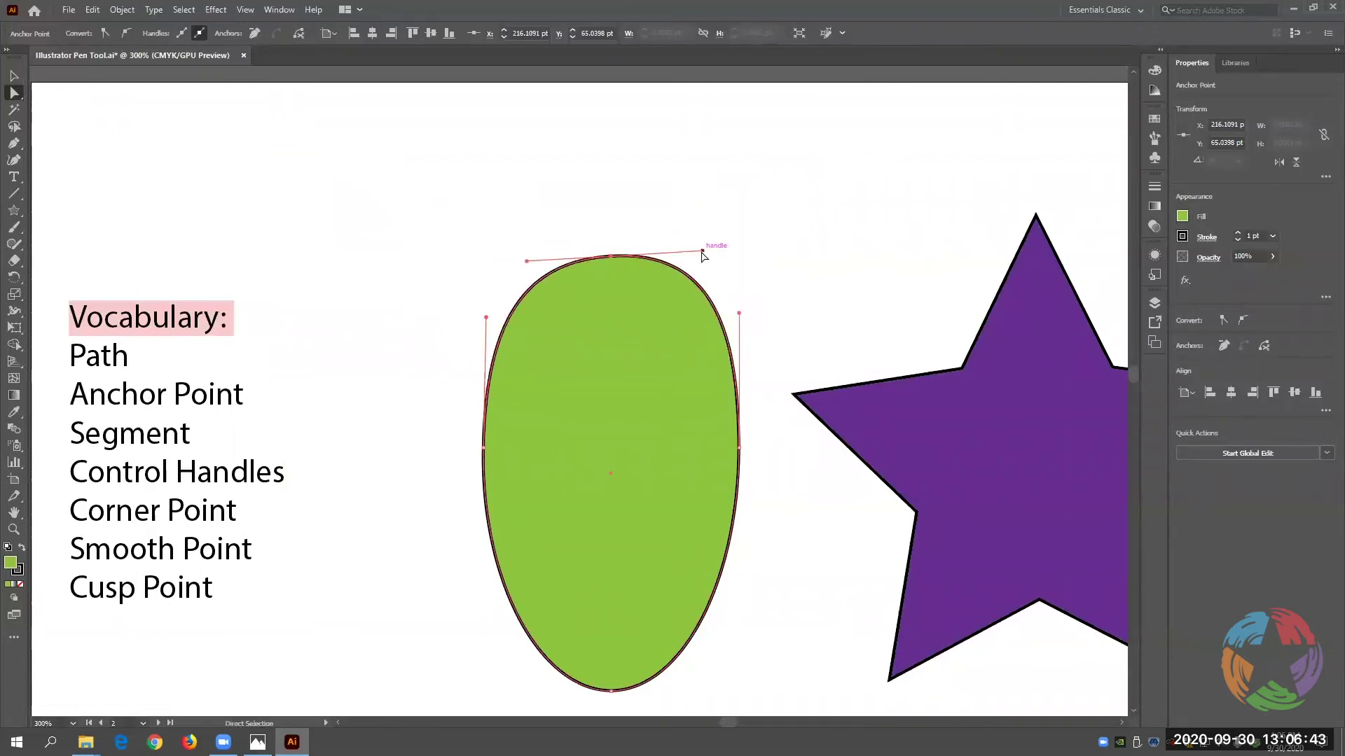
Reshape the purple star's left arm by moving its tip, adjacent inner anchors and lower segment, placing the lower inner anchor at about X 346 pt, Y 151 pt.
click(961, 369)
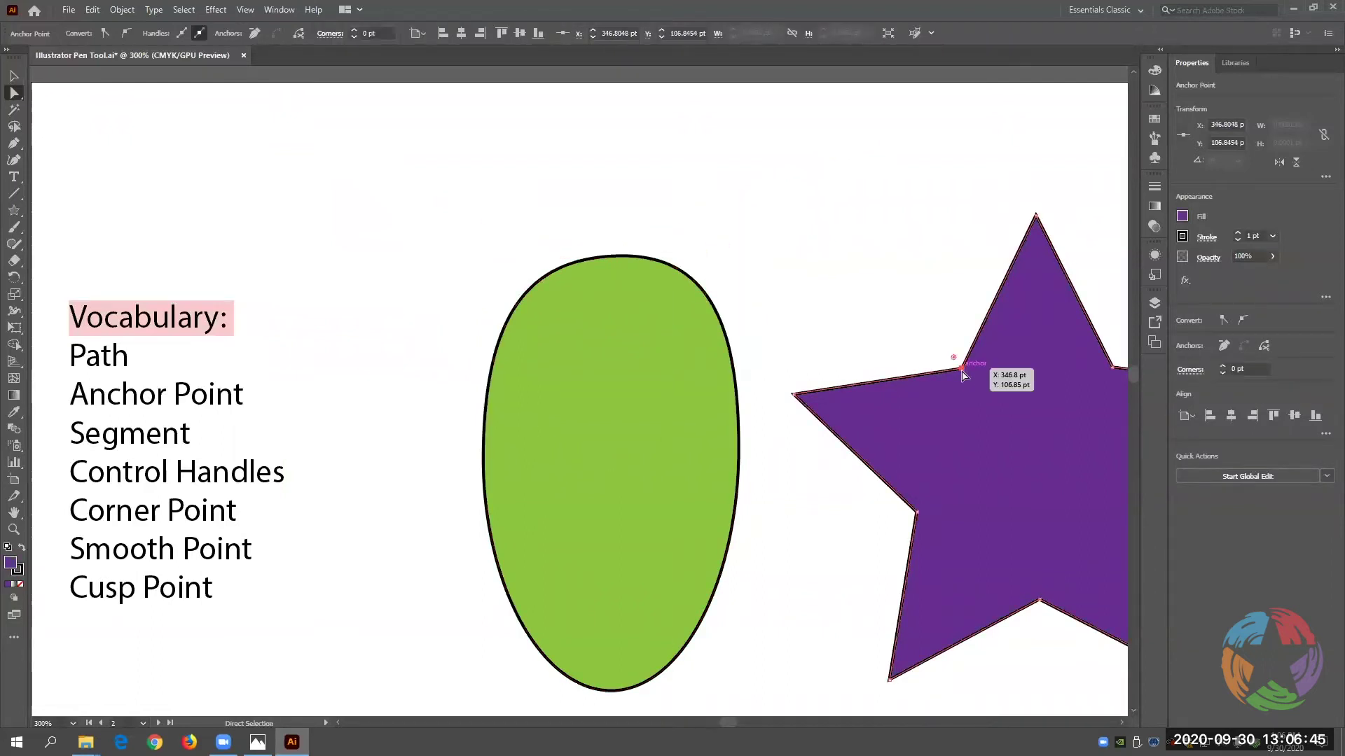
drag(724, 721, 727, 724)
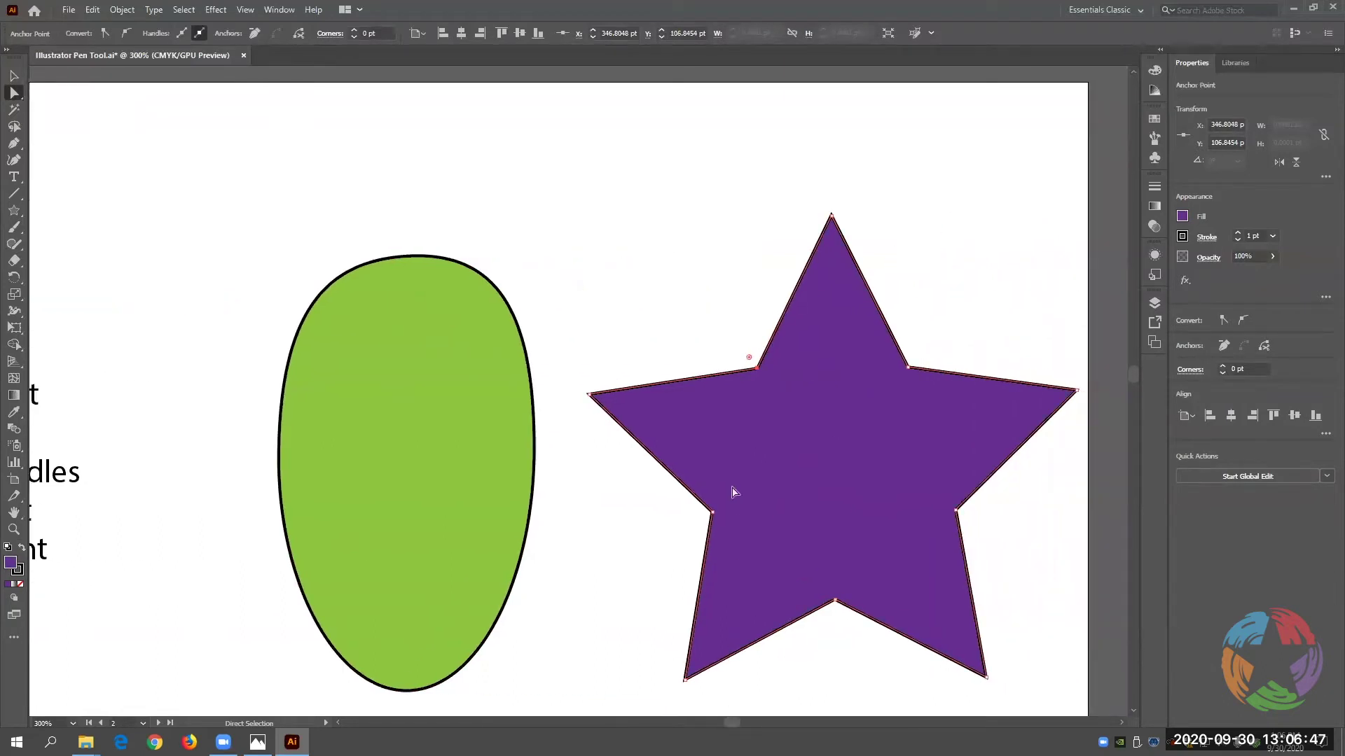
mouse_move(757, 367)
mouse_down()
mouse_move(663, 223)
mouse_move(756, 372)
mouse_up()
drag(592, 397, 595, 350)
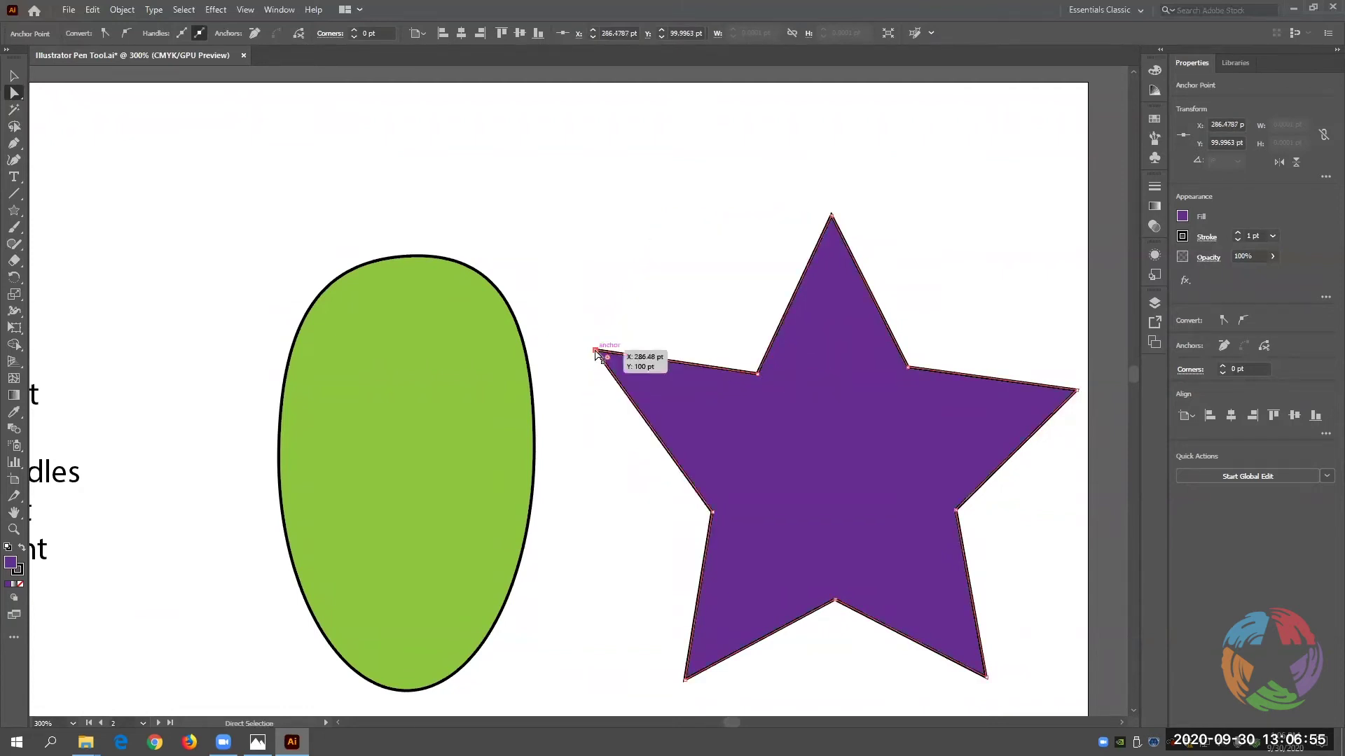
drag(711, 517, 596, 542)
drag(595, 451, 619, 483)
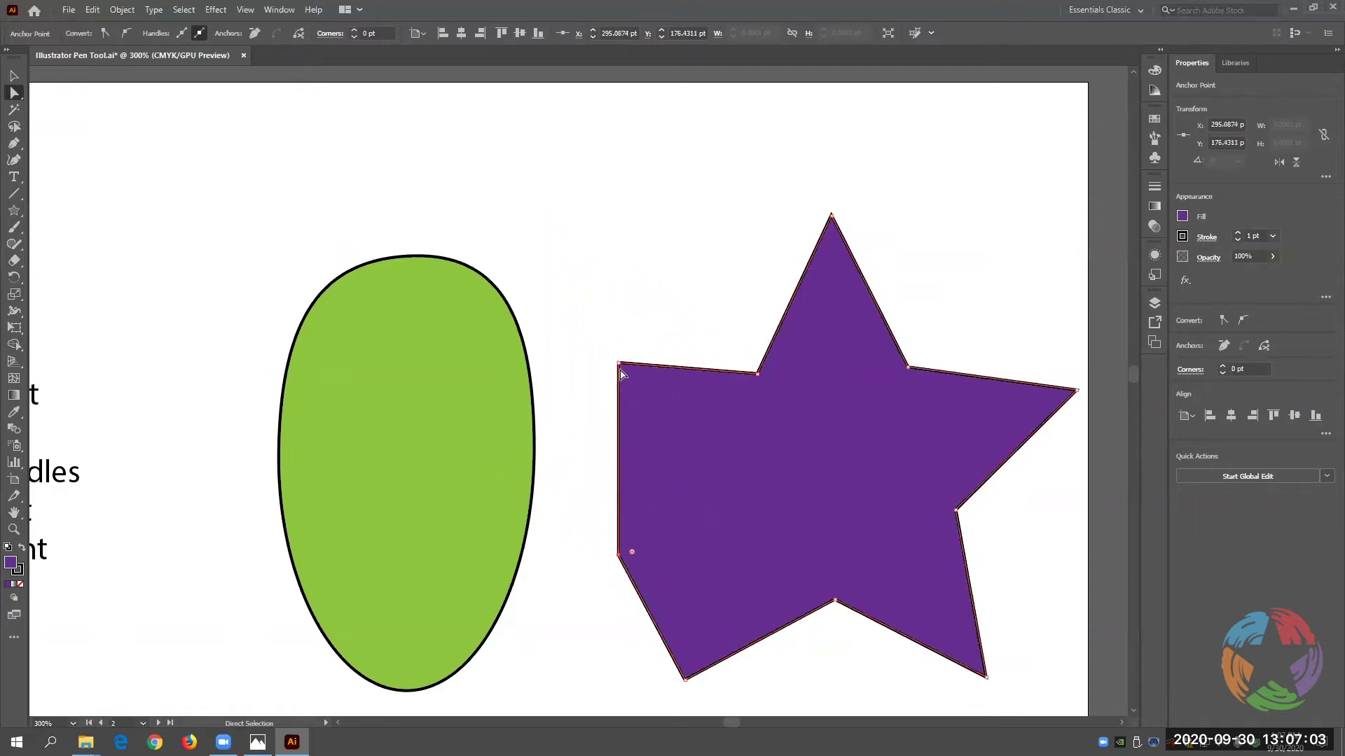
drag(620, 553, 756, 486)
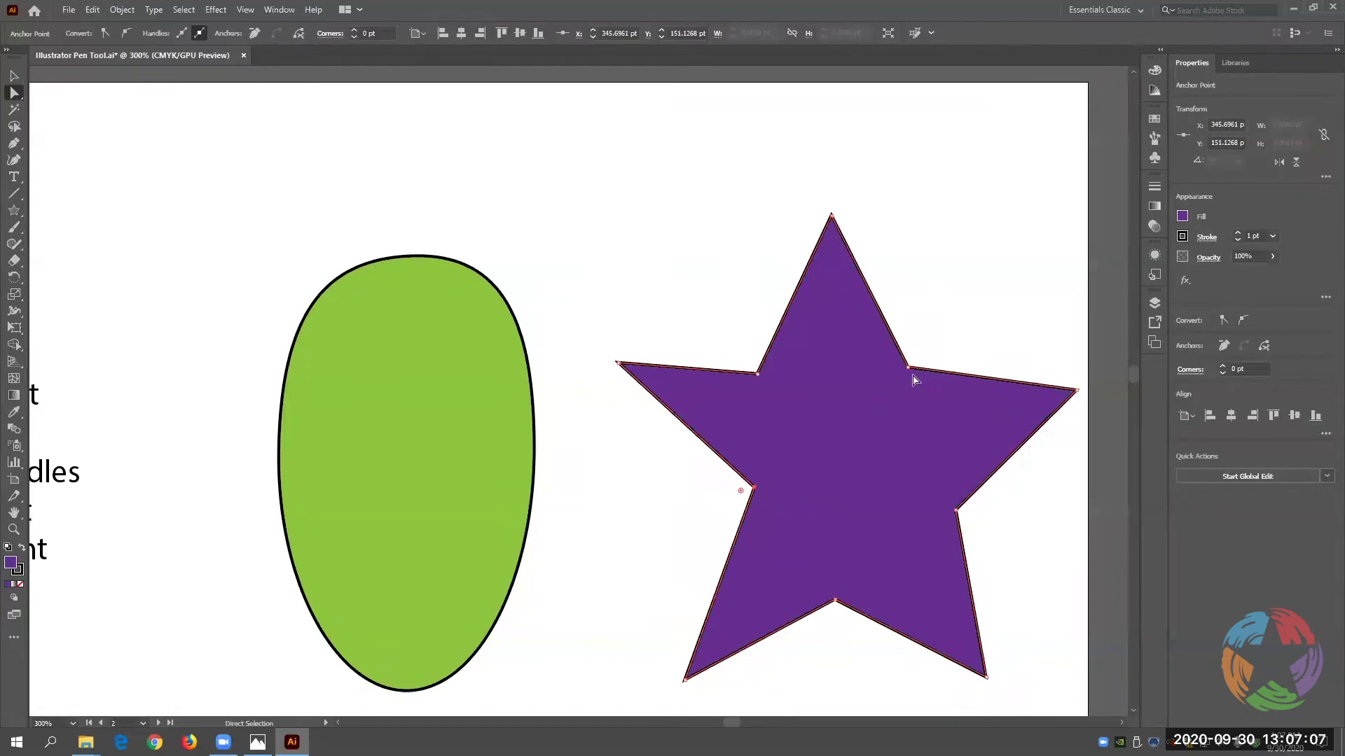
Pull the purple star's other four inner anchor points toward its centre to thin the arms, and select the left arm's tip.
drag(908, 369, 830, 425)
drag(756, 374, 792, 452)
drag(954, 513, 843, 485)
drag(837, 605, 799, 491)
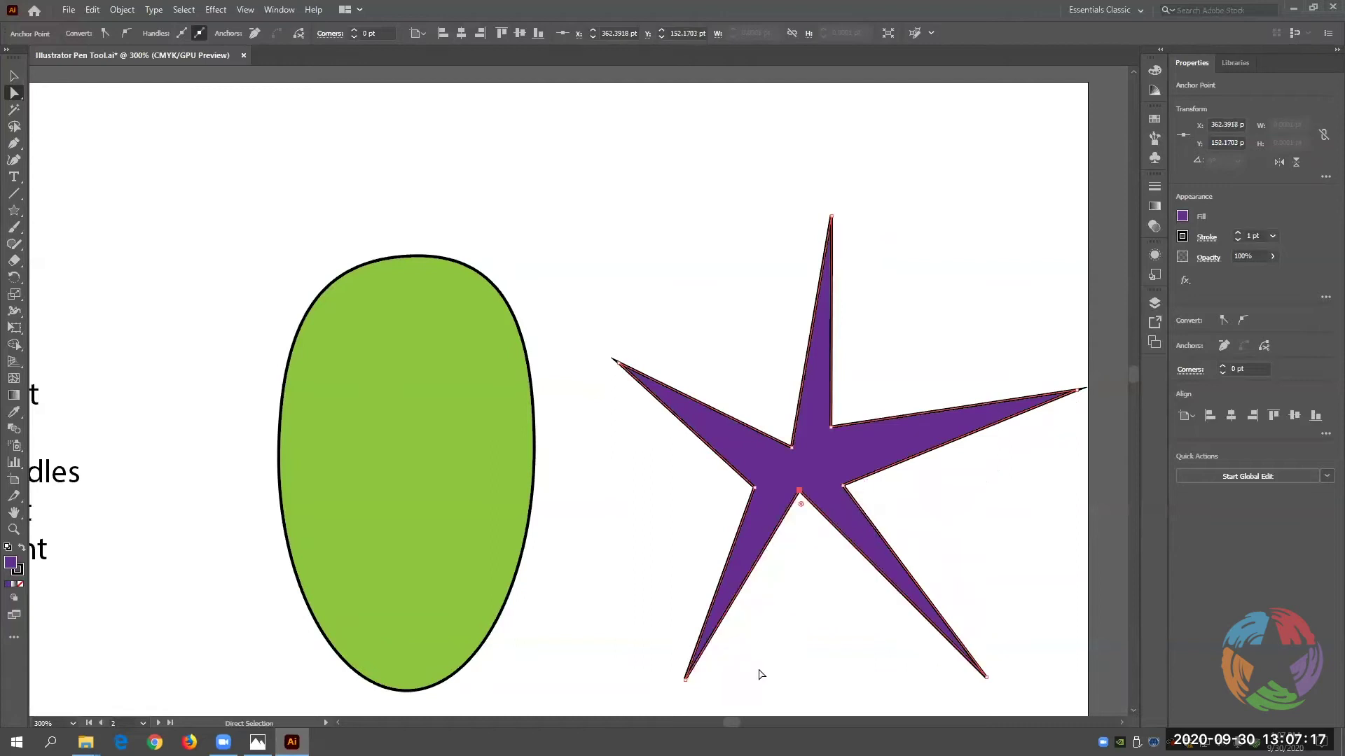
click(703, 570)
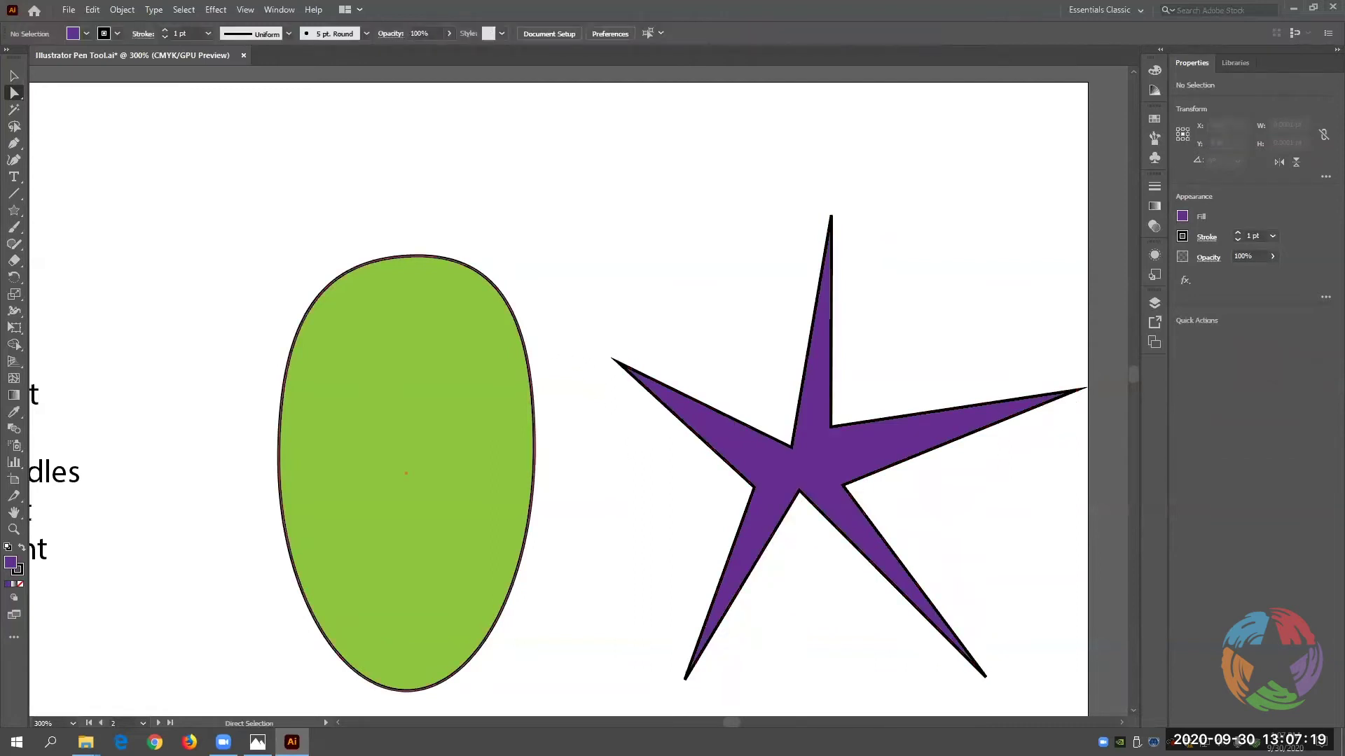
drag(725, 726, 722, 724)
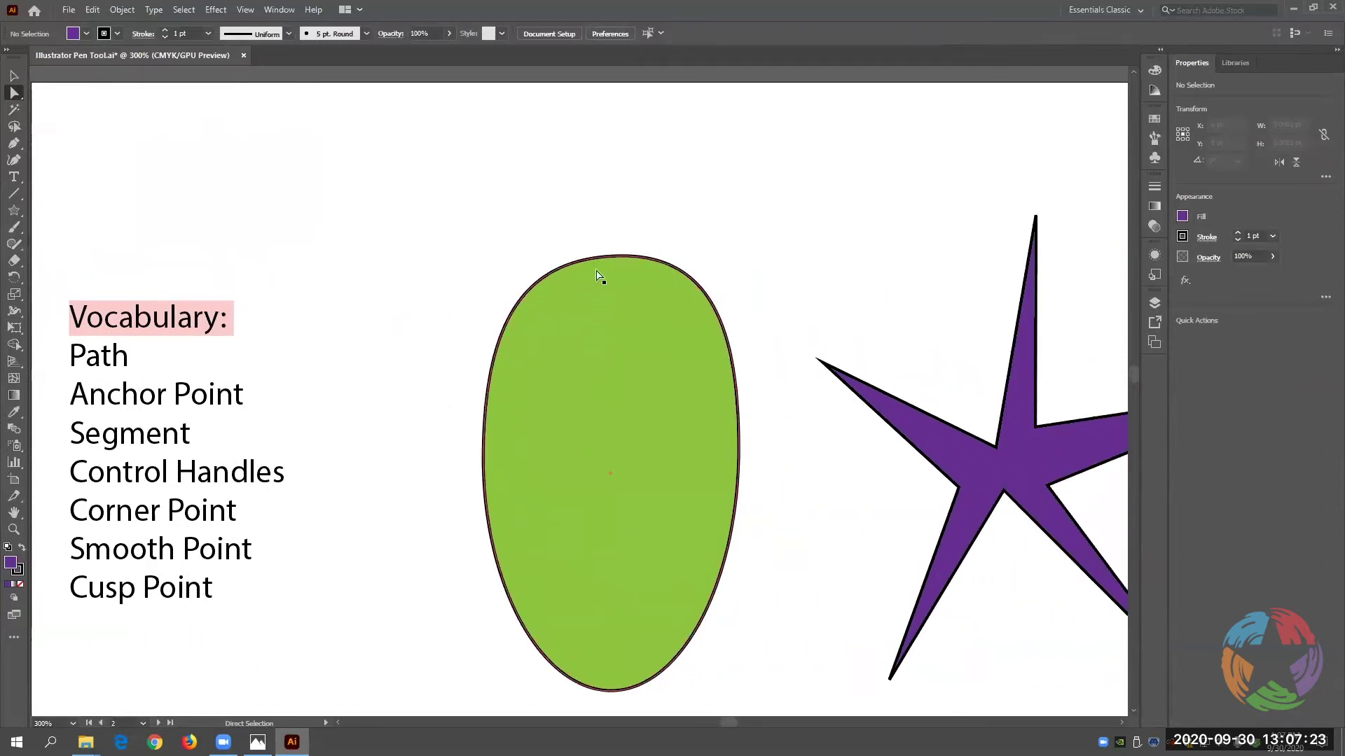
click(823, 364)
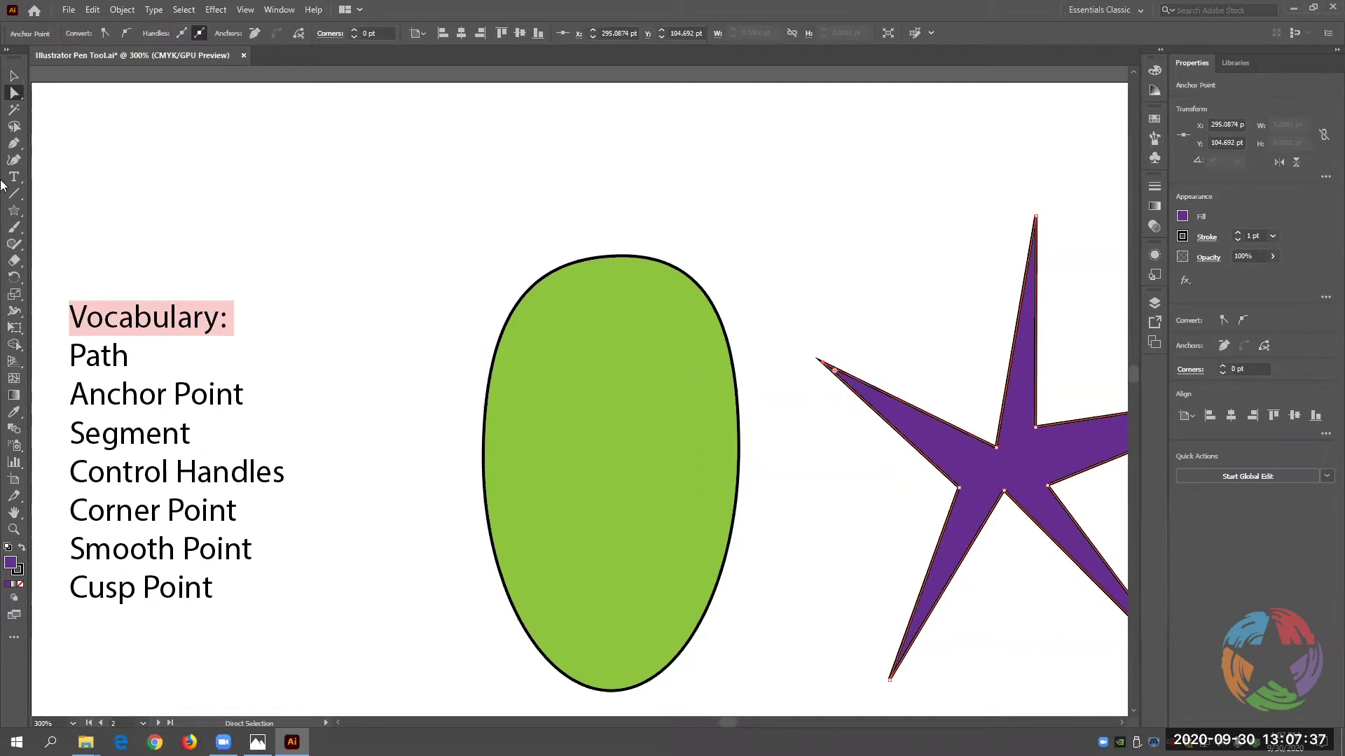
Draw a closed purple zigzag shape of eight corner points with the Pen tool between ellipse and star, starting at about X 273 pt, Y 55 pt.
click(13, 145)
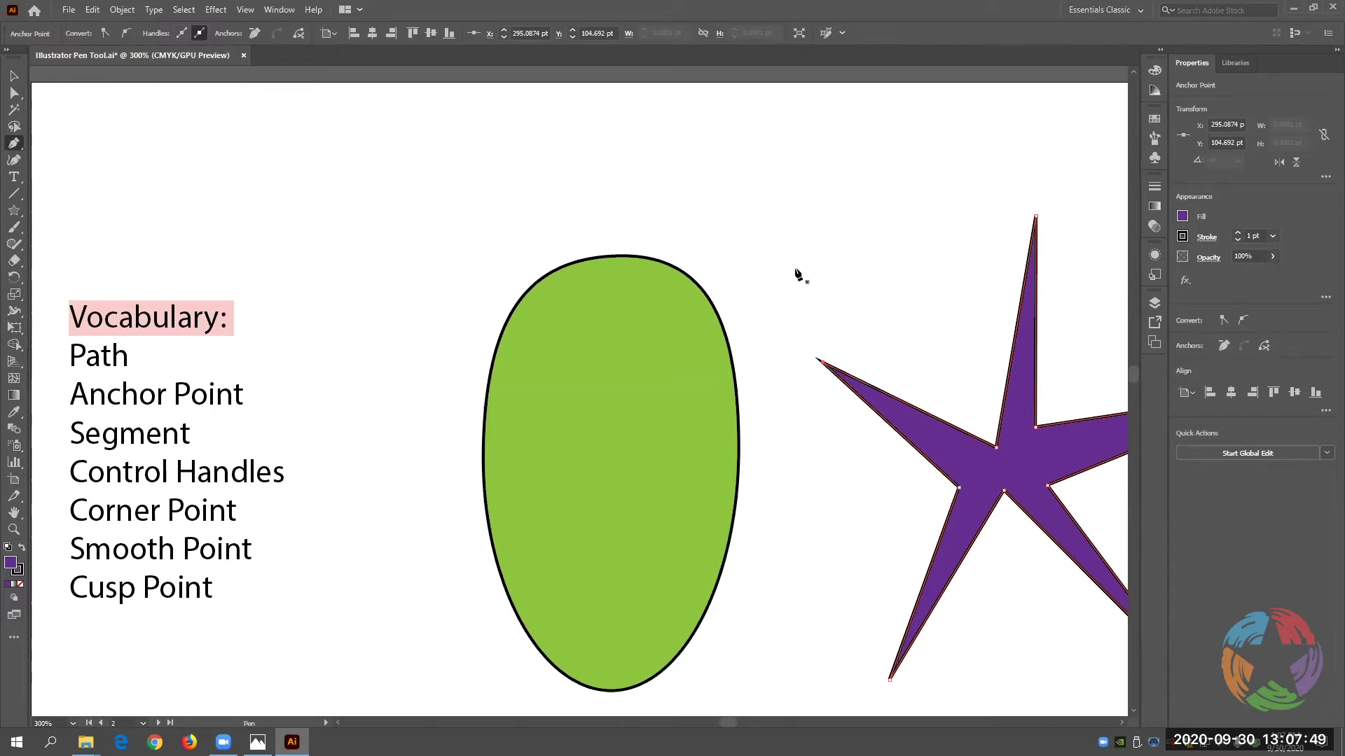
click(764, 229)
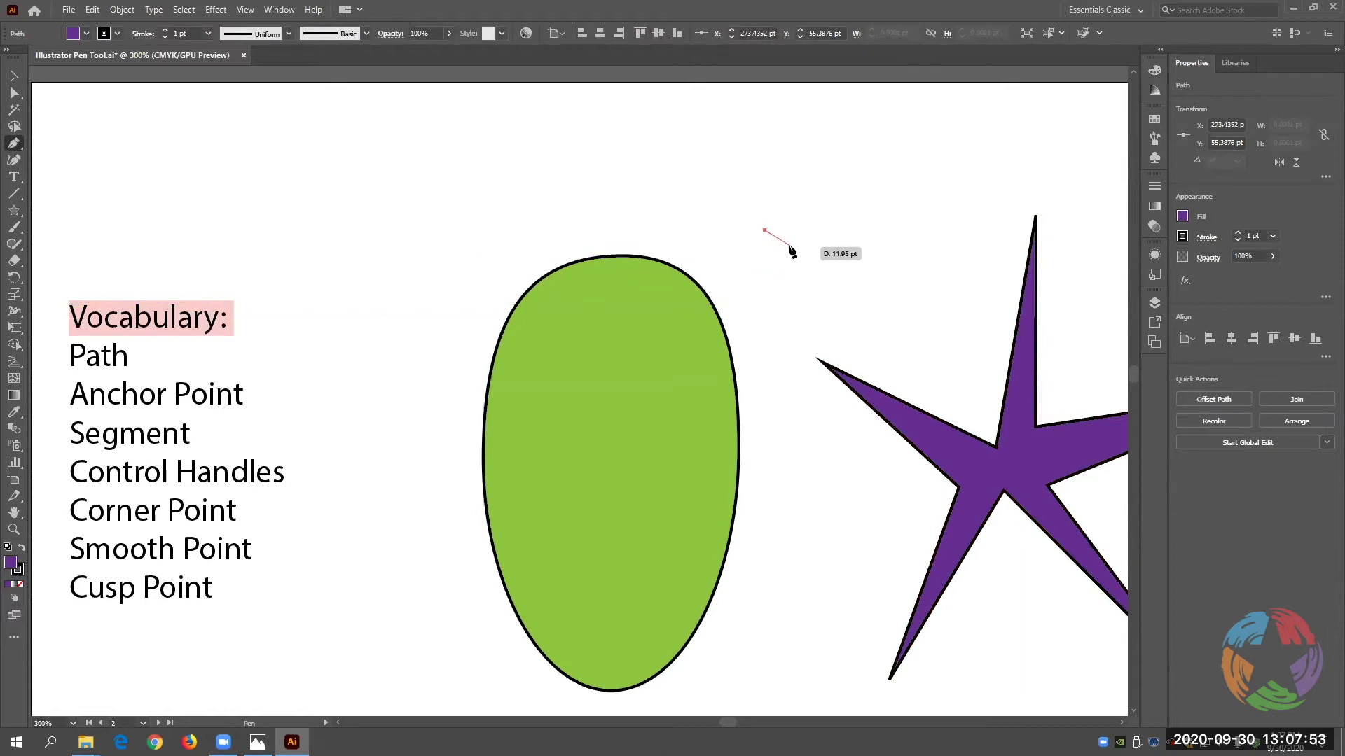
click(786, 289)
click(783, 211)
click(804, 278)
click(808, 214)
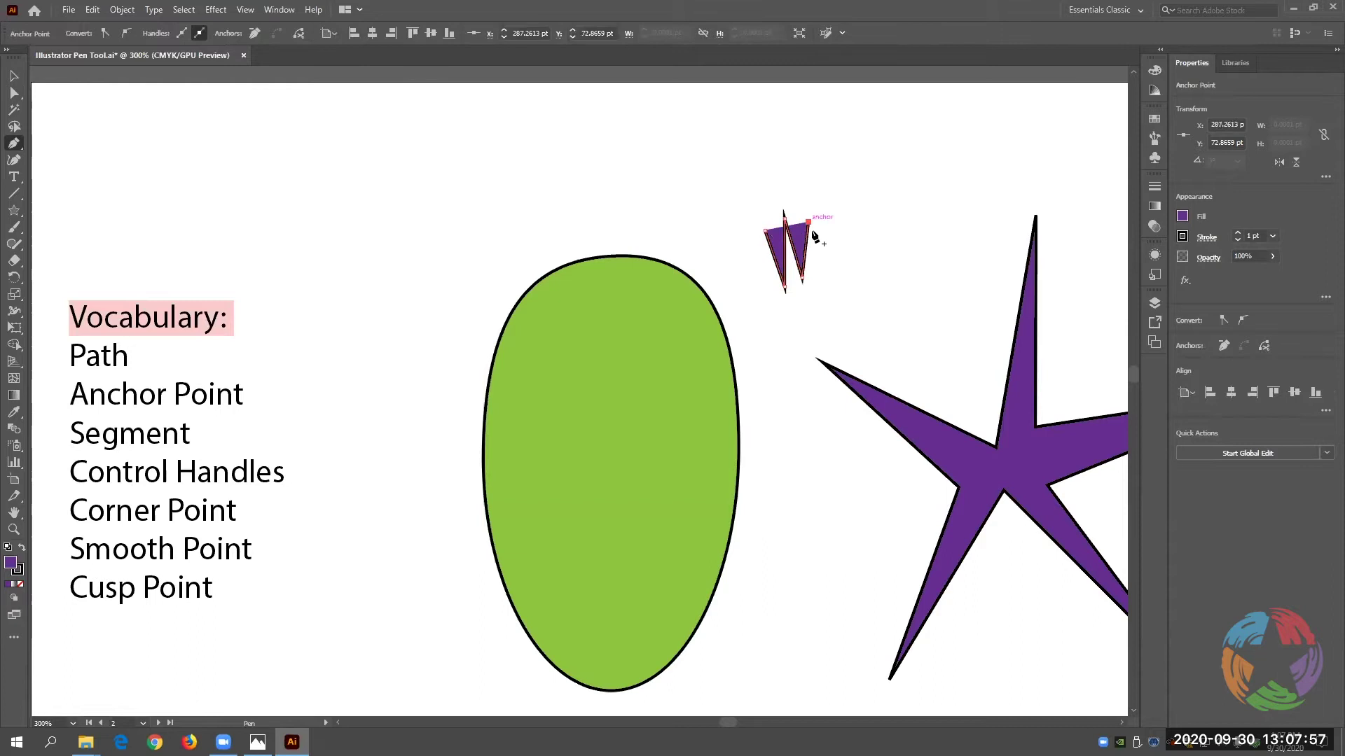
click(815, 281)
click(791, 320)
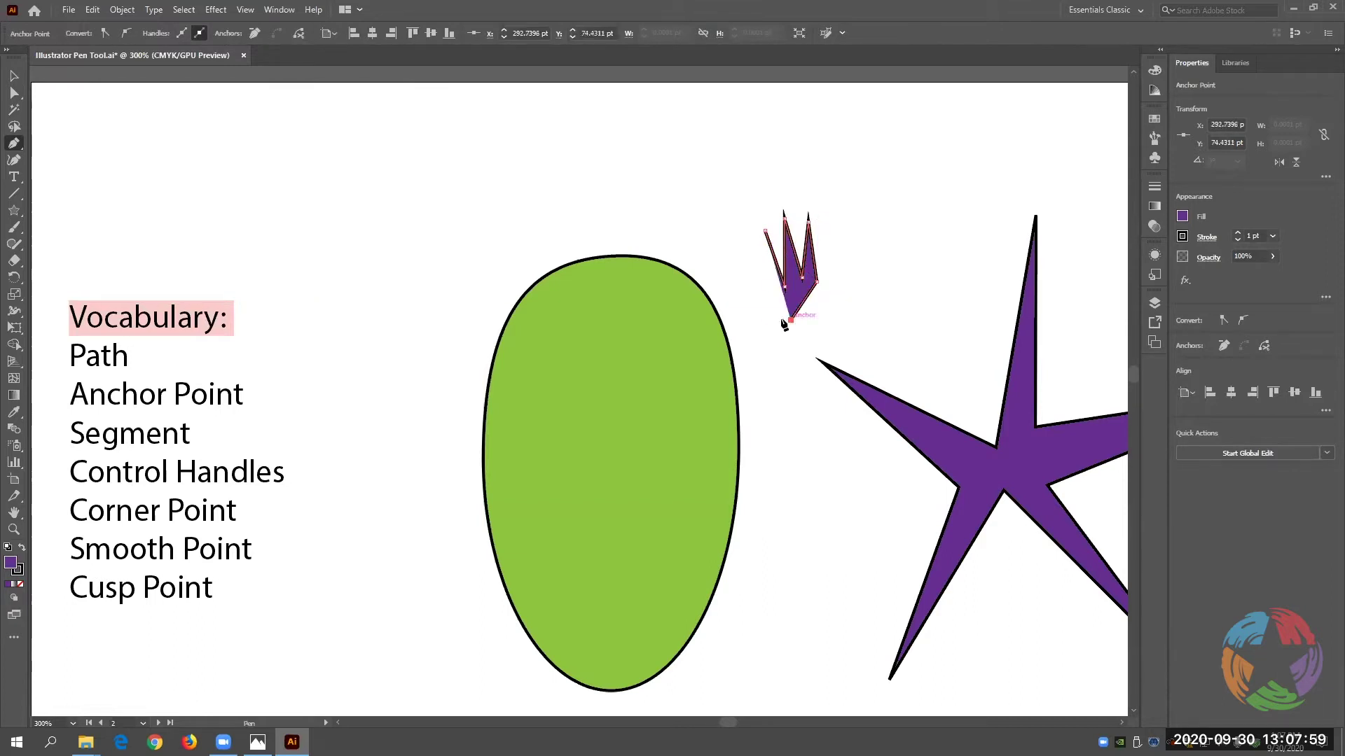
click(753, 276)
click(767, 234)
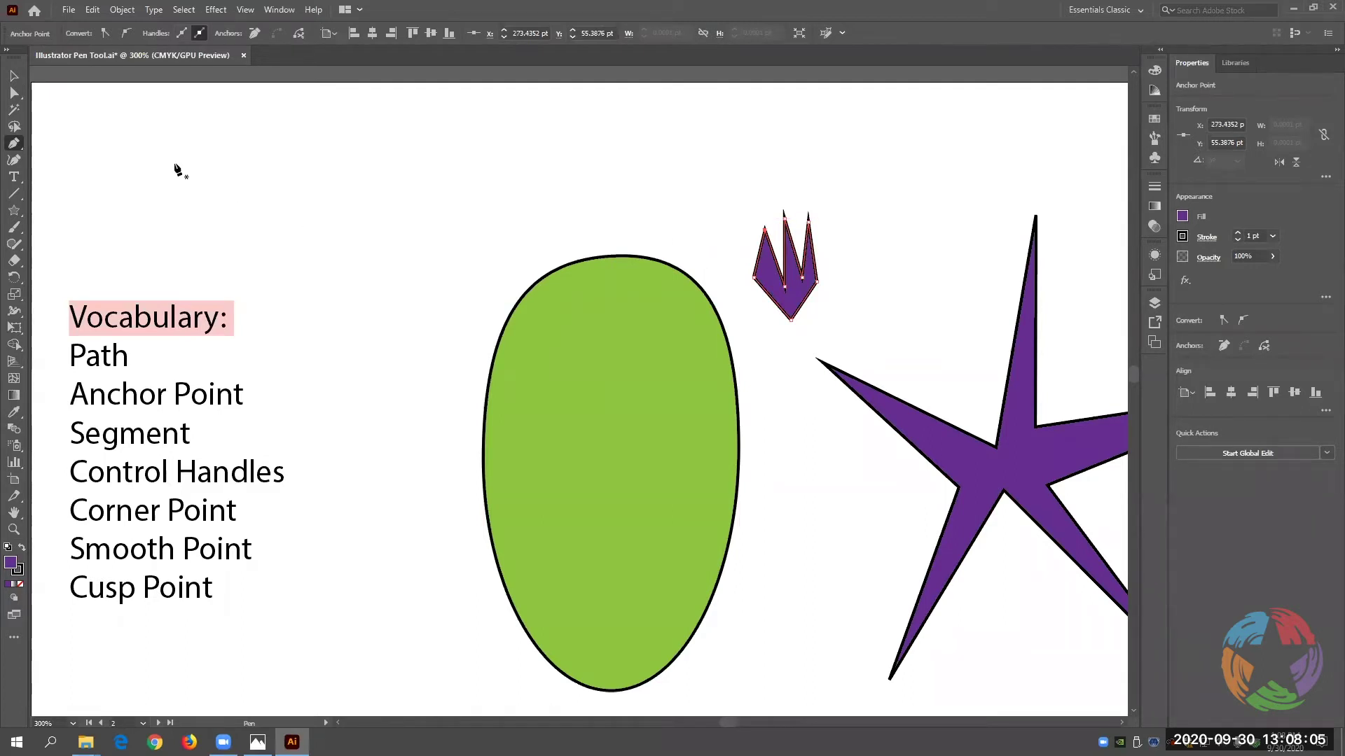
Select the green ellipse's top anchor point and slightly tilt its control handles by raising the right one.
click(14, 75)
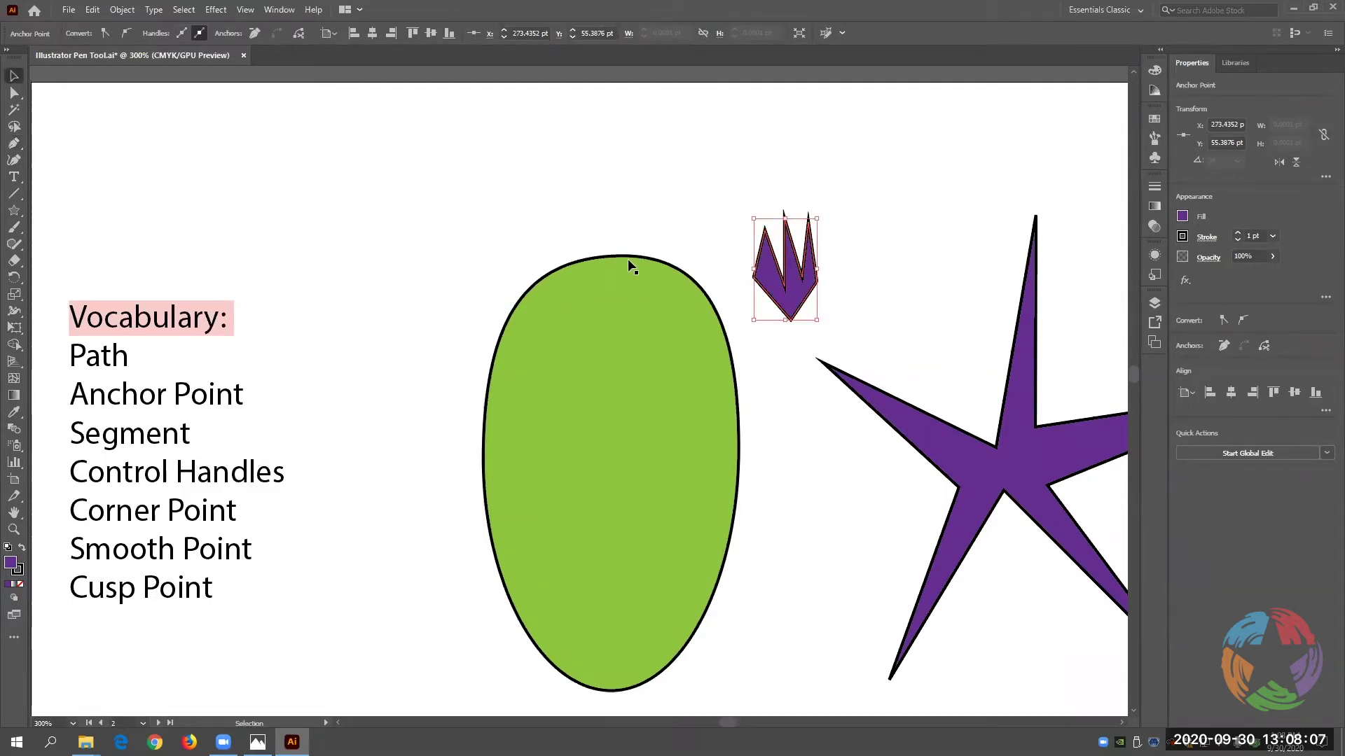
click(623, 258)
click(611, 257)
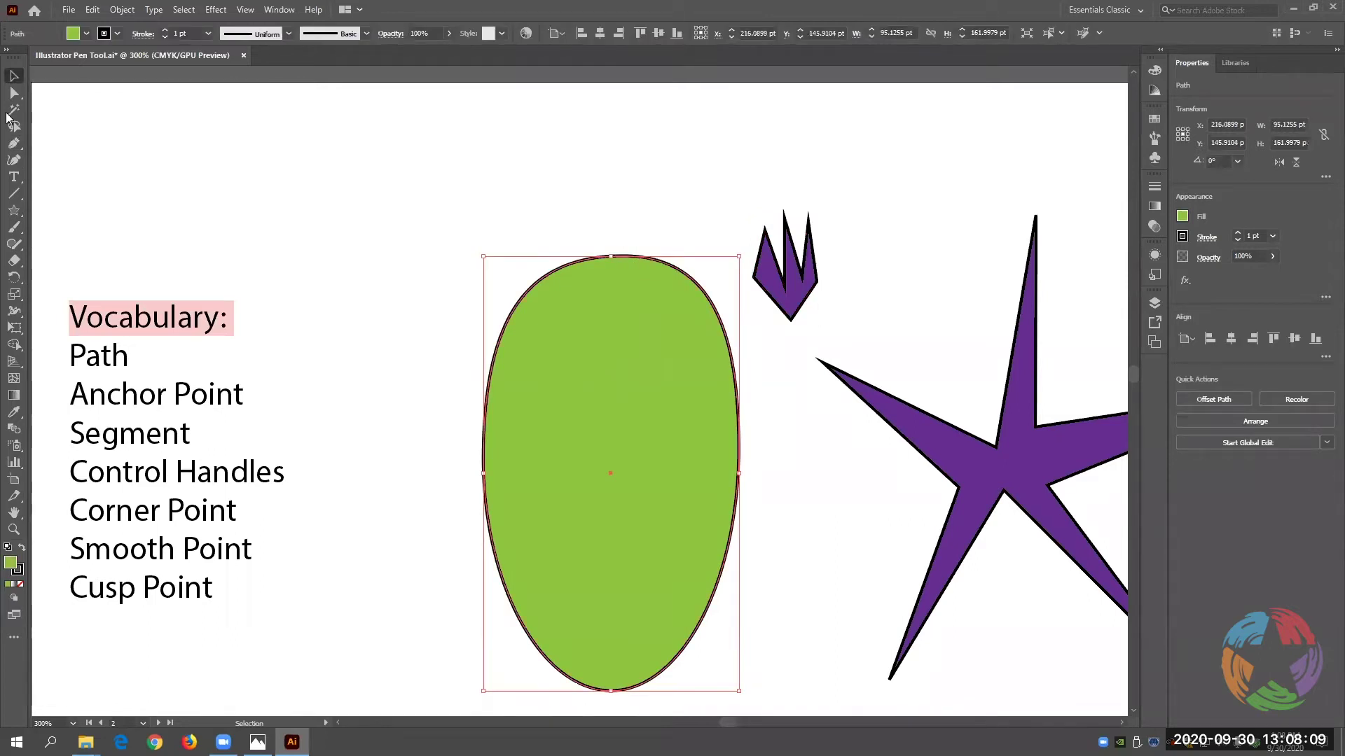
key(a)
click(612, 259)
mouse_move(681, 256)
mouse_down()
mouse_move(719, 256)
mouse_move(683, 250)
mouse_up()
Draw a small closed green shape of smooth points above the ellipse with the Pen tool, starting at about X 183 pt, Y 39 pt.
click(13, 144)
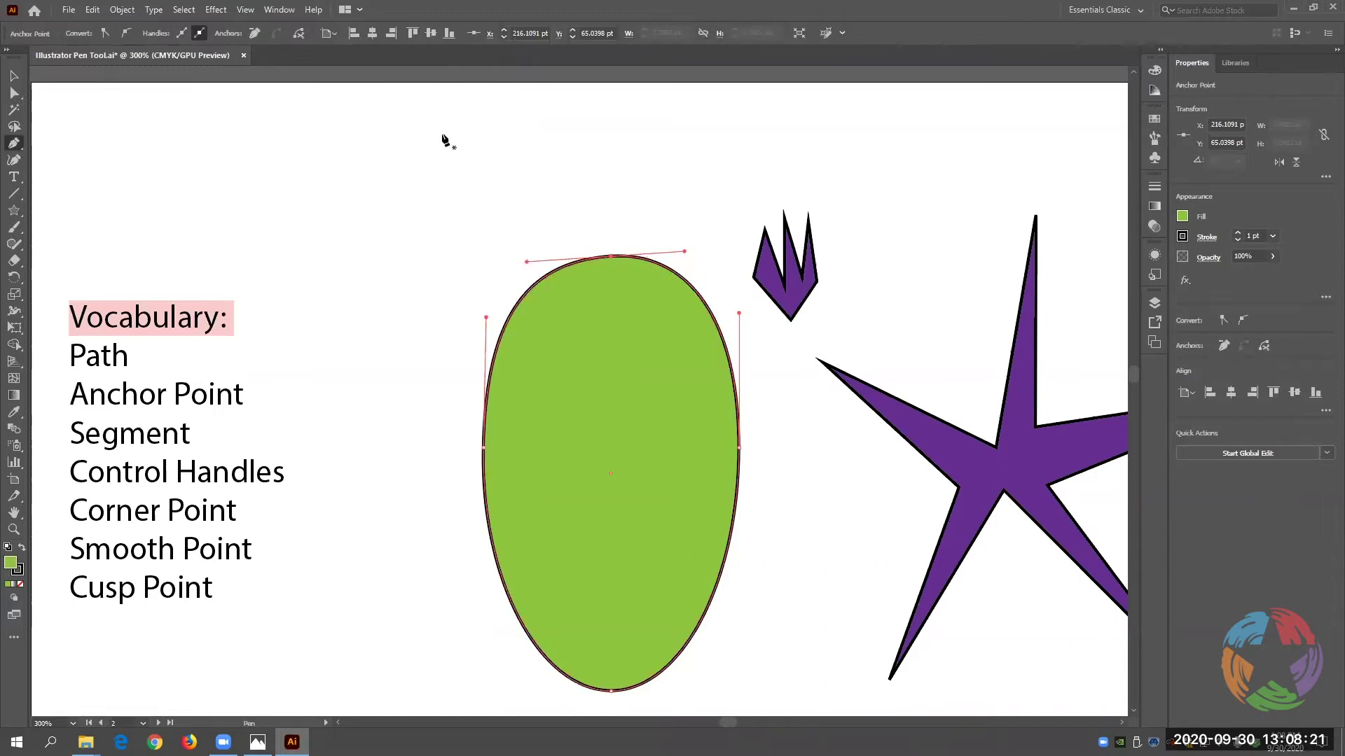
drag(521, 187, 566, 143)
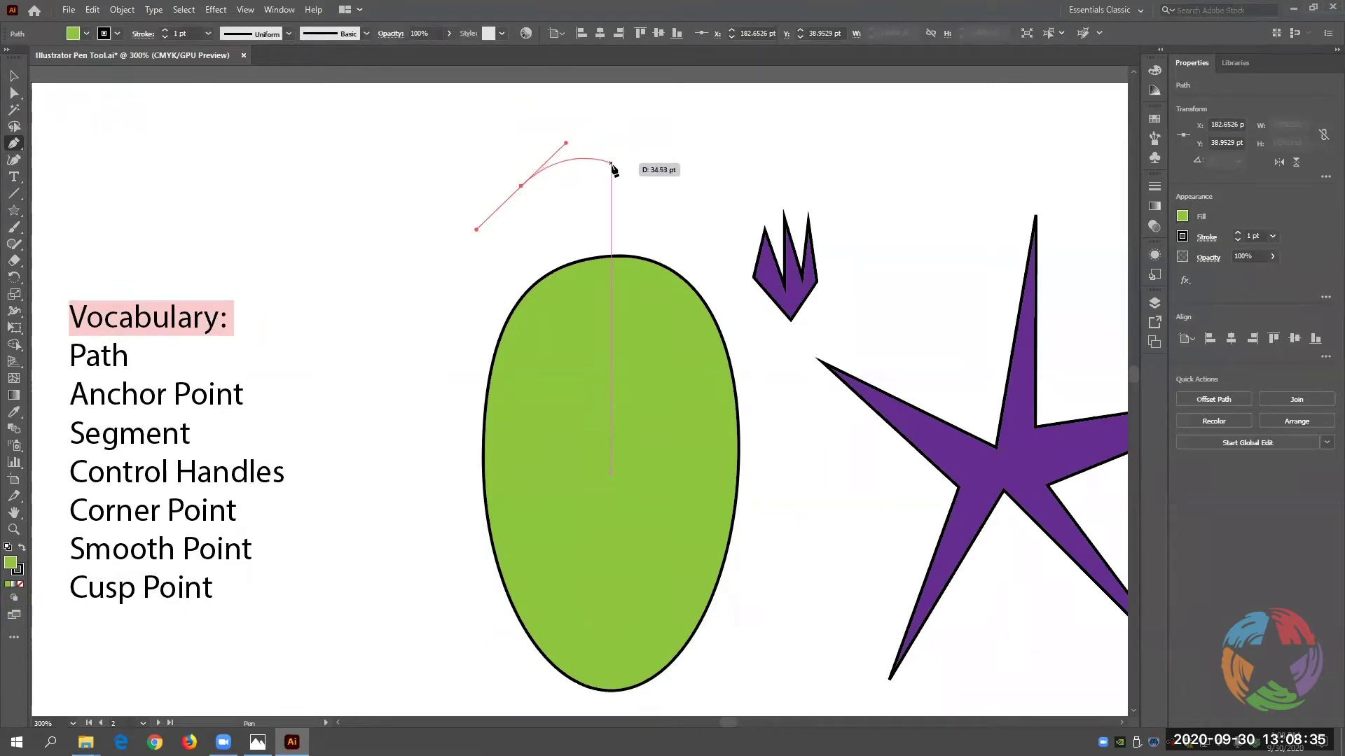
drag(611, 172, 556, 134)
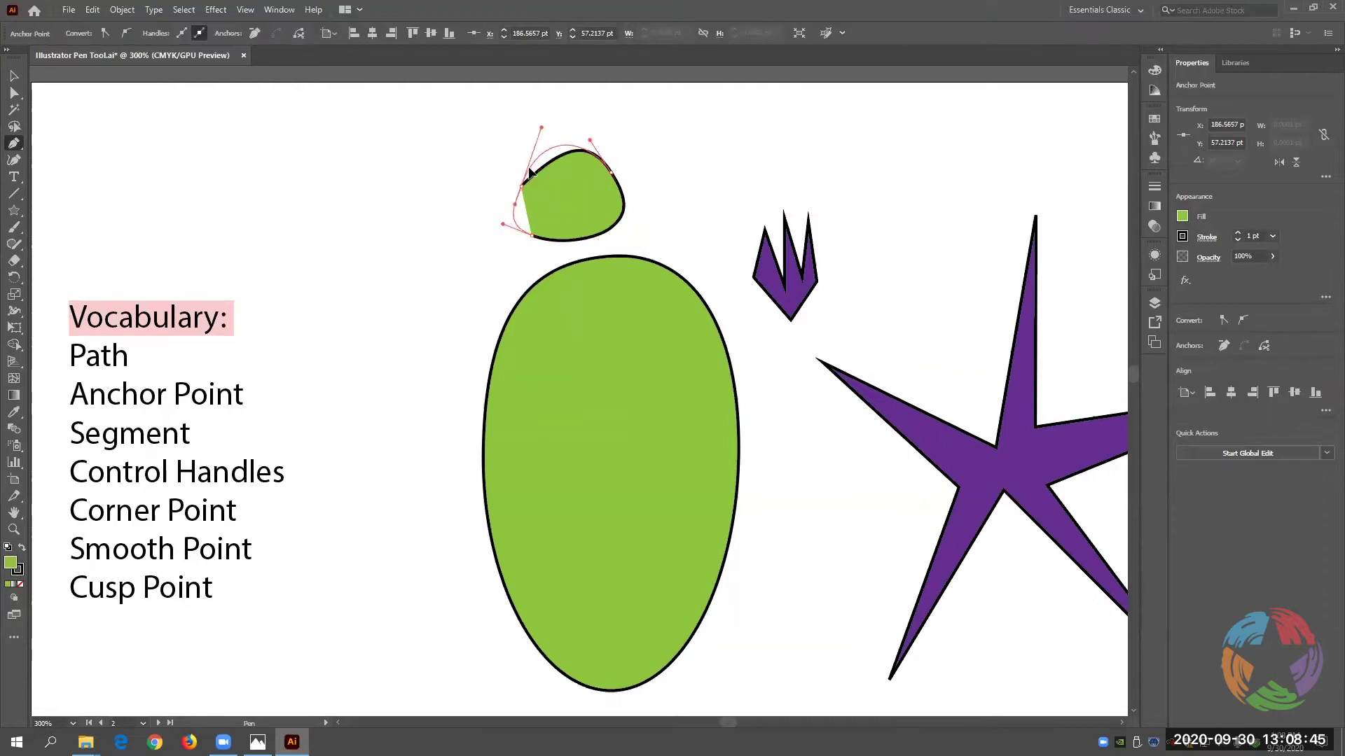
click(534, 171)
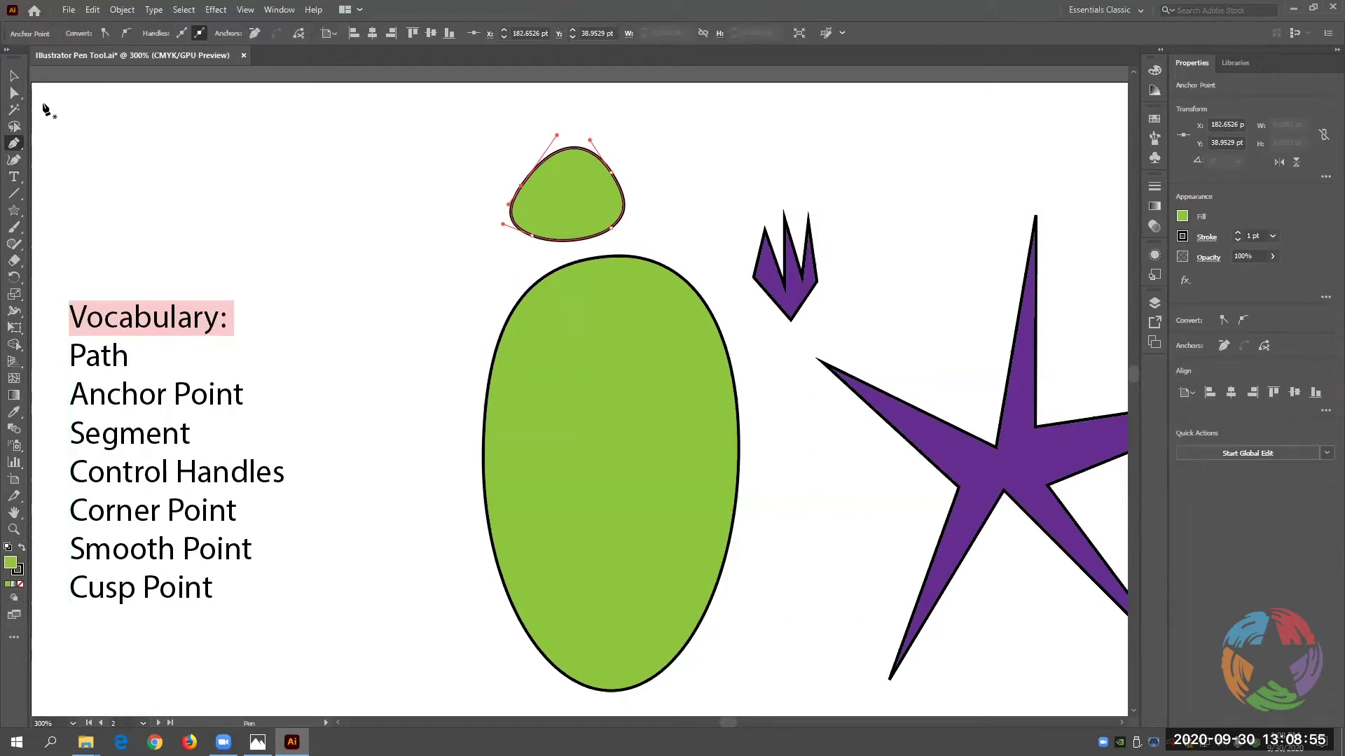
Turn the small green shape's upper-right anchor into a cusp by pointing both handles inward independently, and shorten the left anchor's upper handle.
click(14, 93)
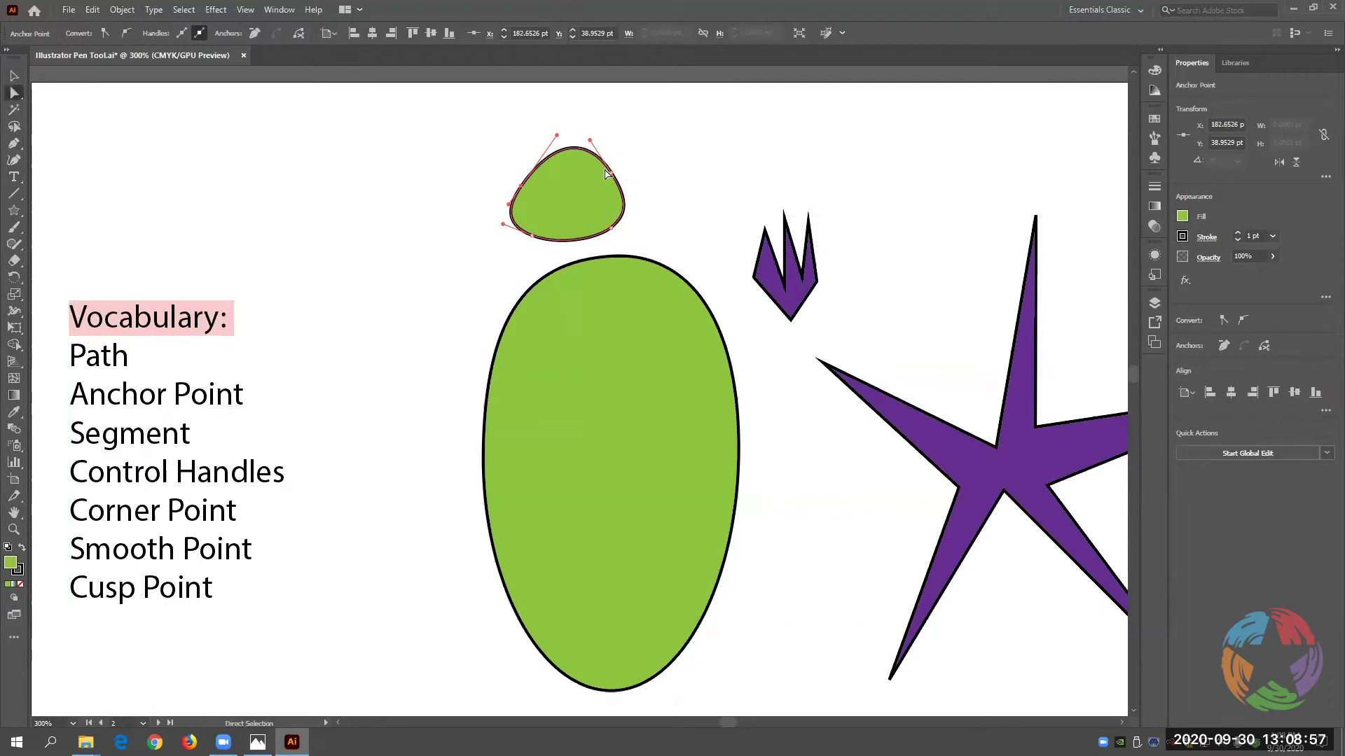
click(613, 173)
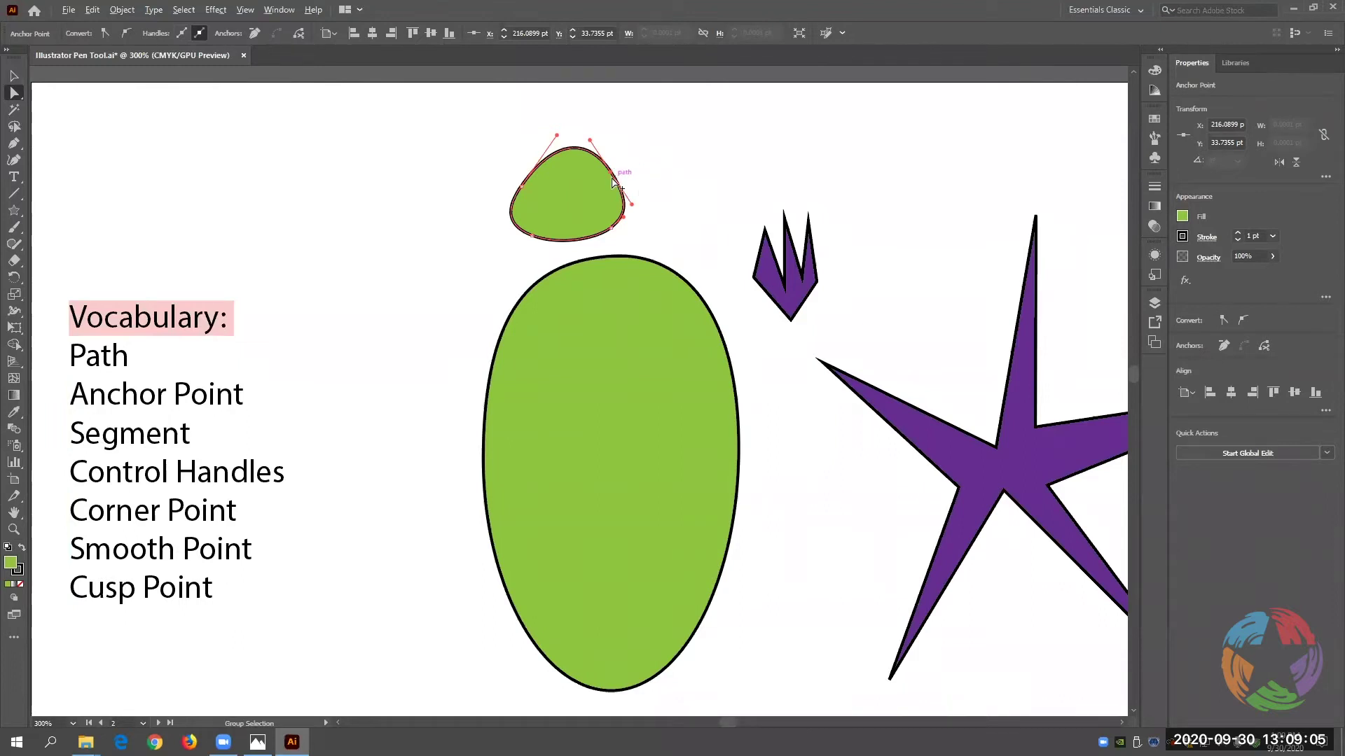
drag(630, 204, 580, 193)
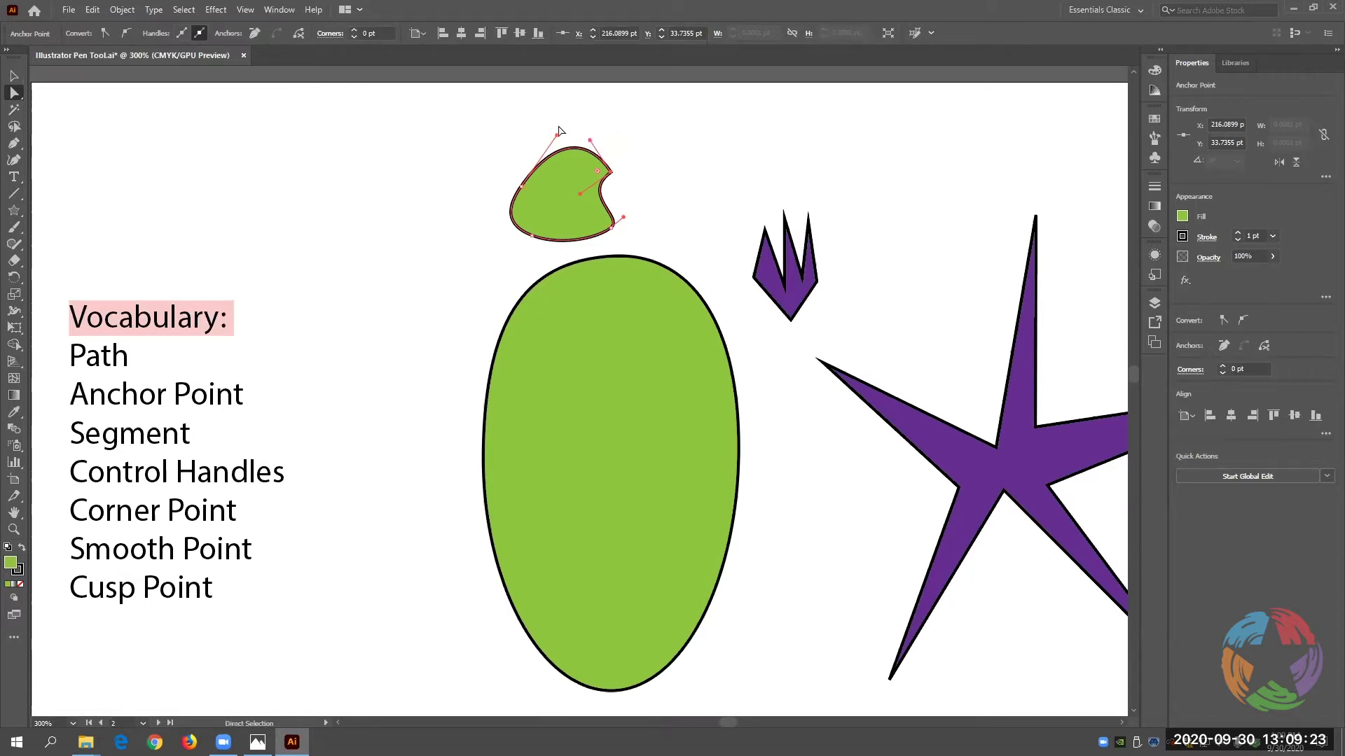
click(561, 144)
mouse_move(535, 135)
mouse_down()
mouse_move(556, 166)
mouse_move(547, 186)
mouse_move(534, 158)
mouse_up()
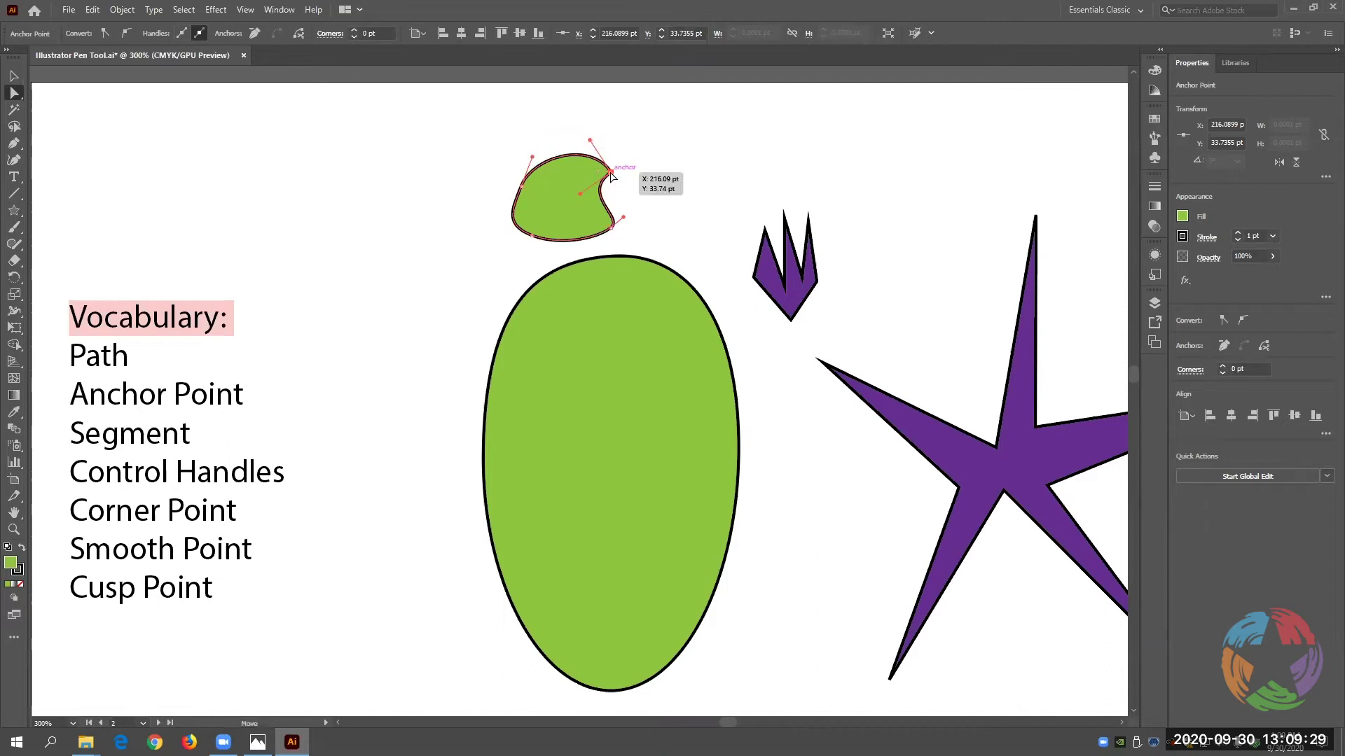
drag(591, 140, 574, 179)
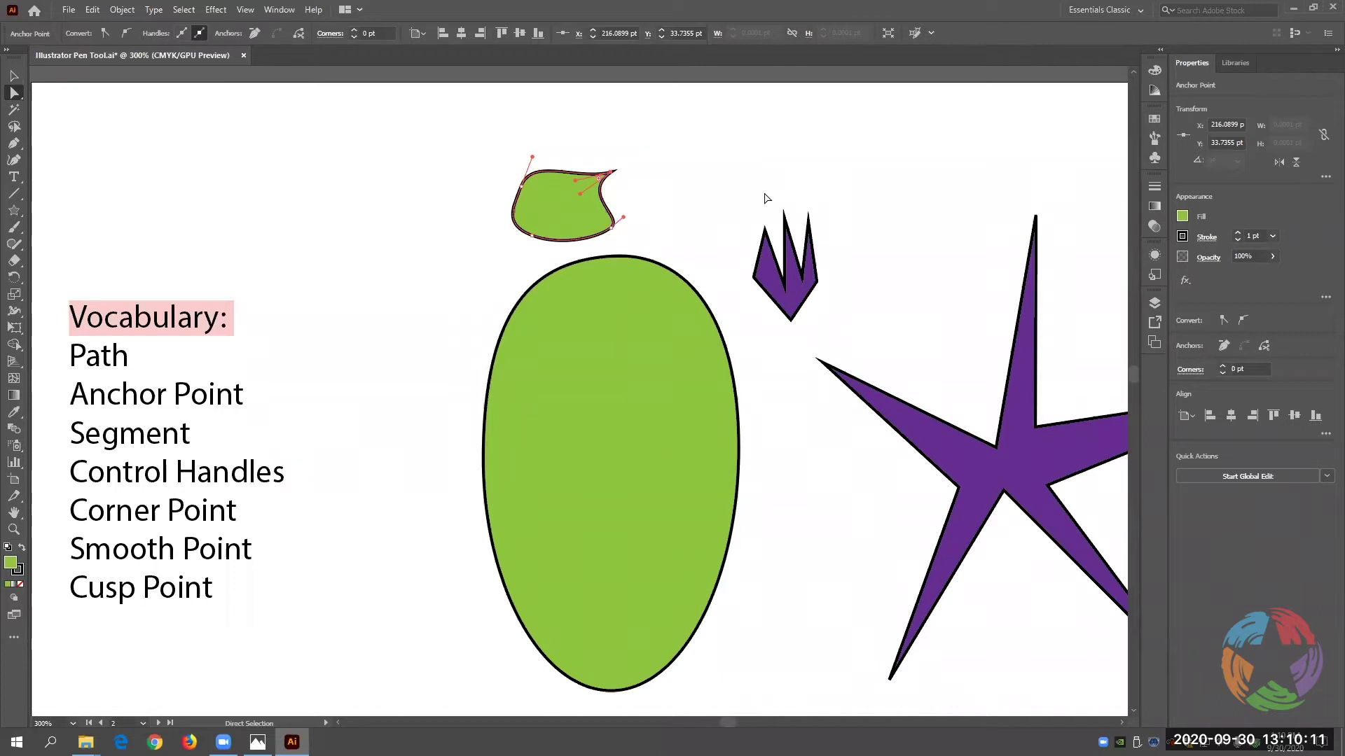
Place 1 Dinosaur Practice.png on the Shortcuts artboard, shift it slightly down and to the right, and deselect it.
drag(1133, 375, 1127, 391)
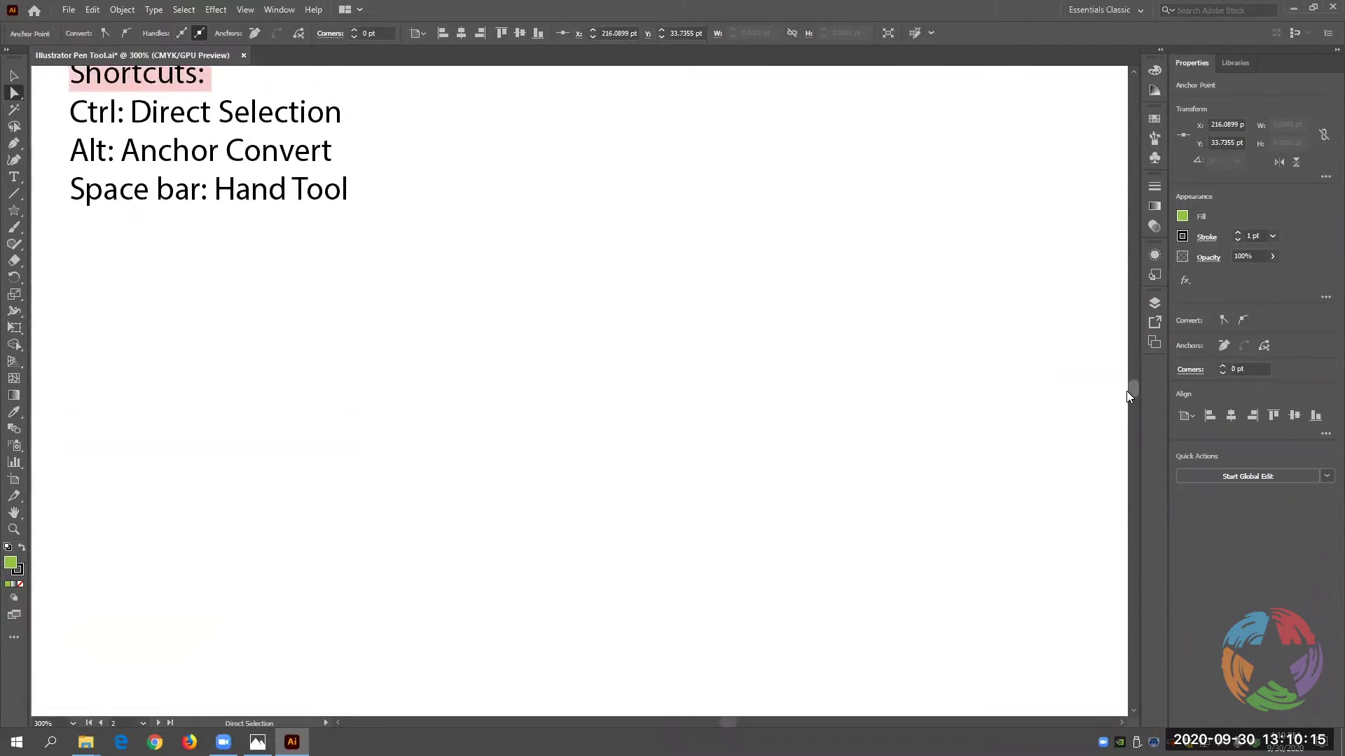
scroll(1126, 390, up, 3)
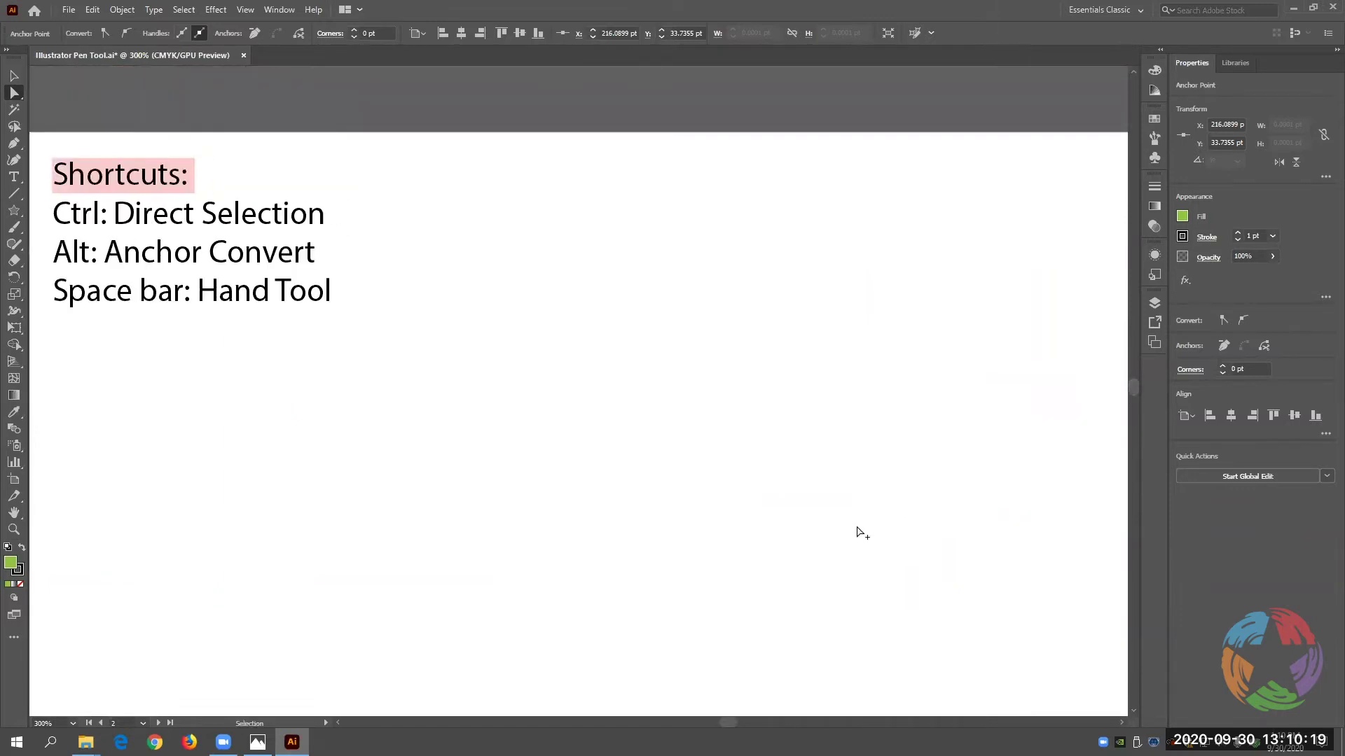
scroll(857, 533, down, 1)
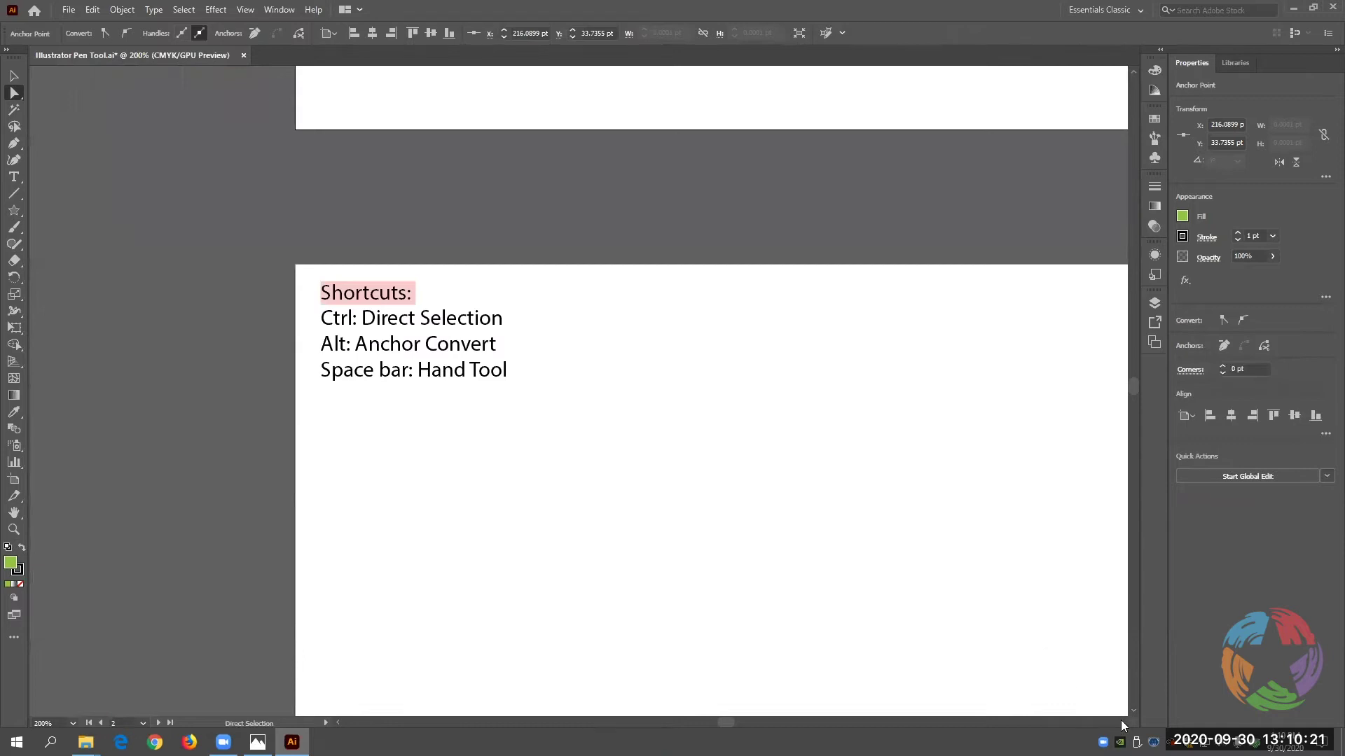
scroll(1121, 720, right, 2)
scroll(834, 519, down, 2)
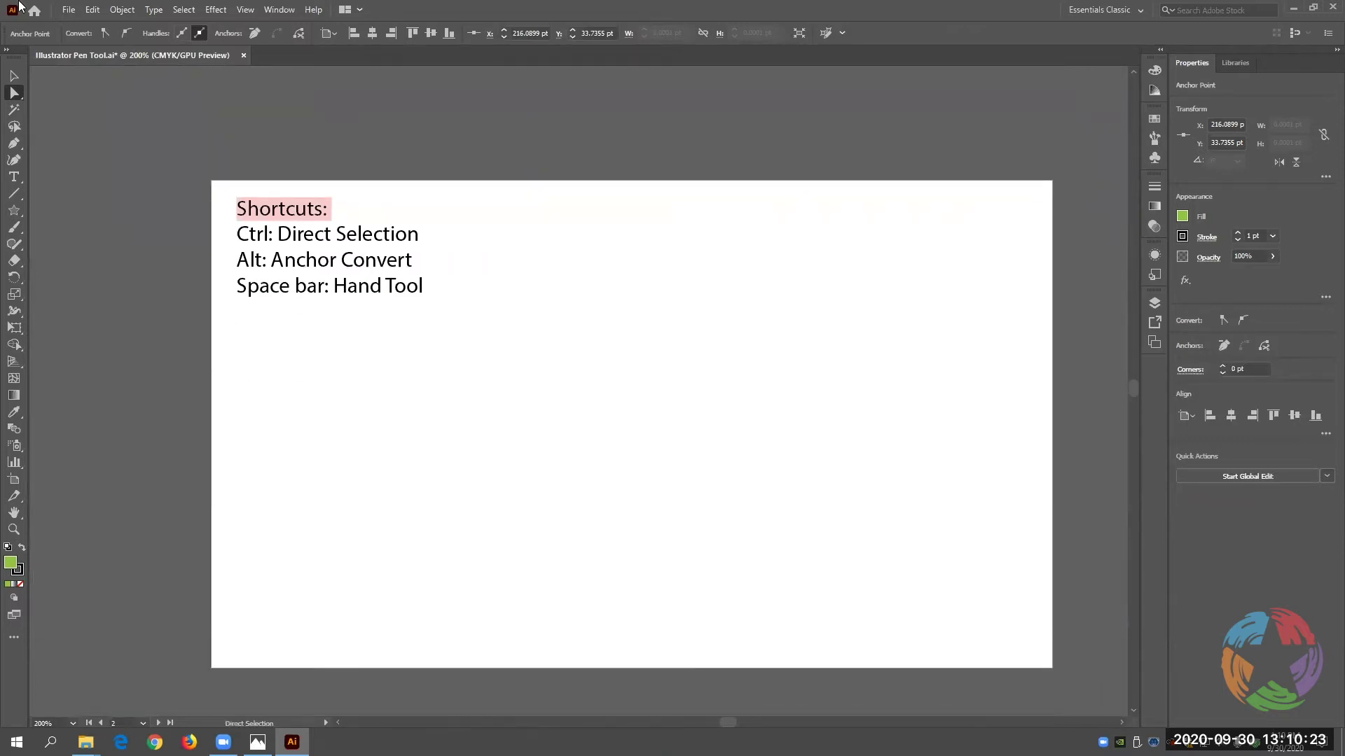
click(67, 11)
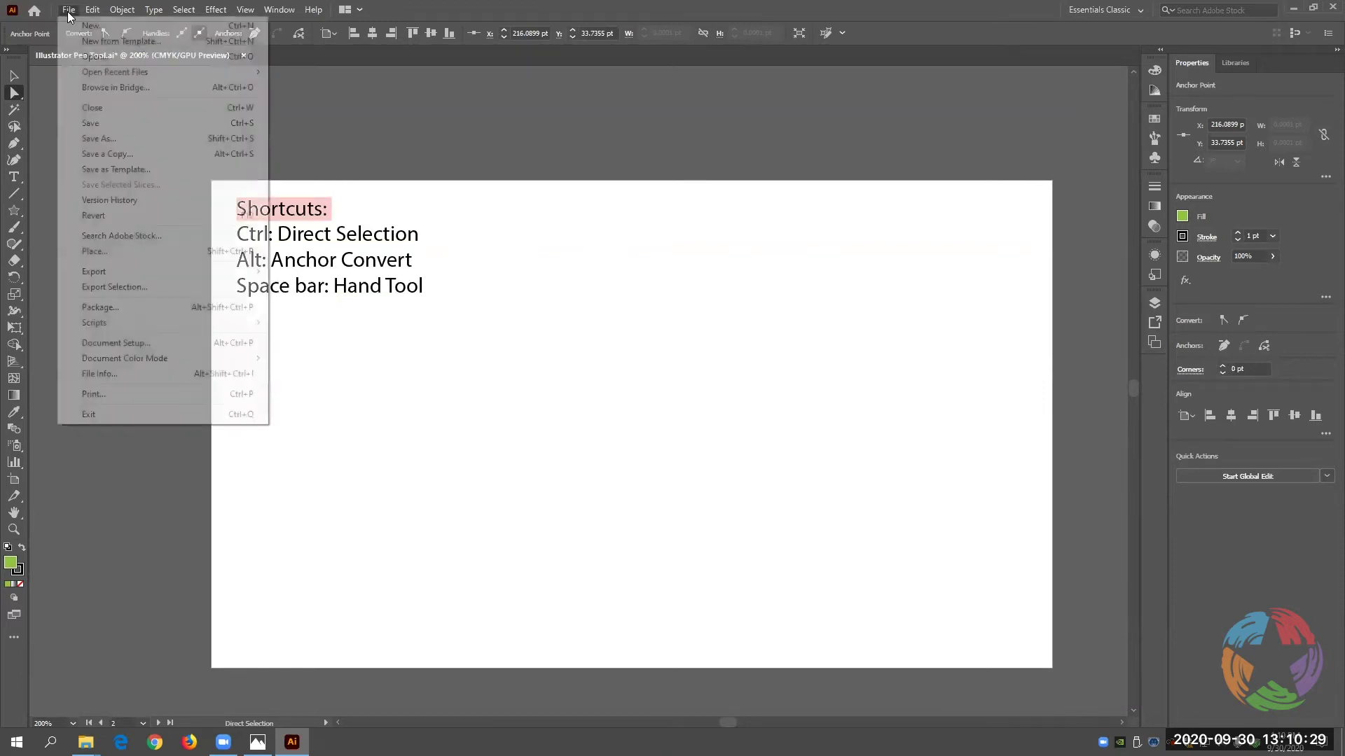
click(102, 252)
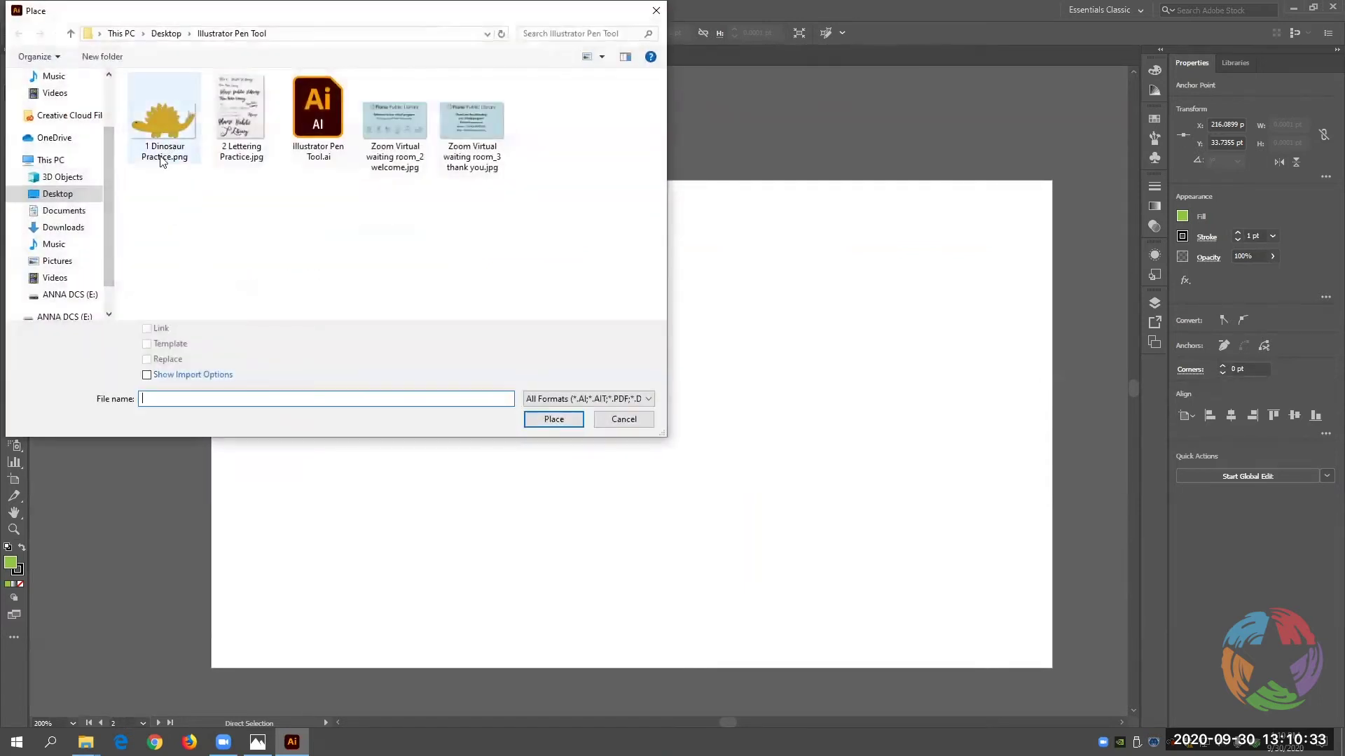
double_click(168, 119)
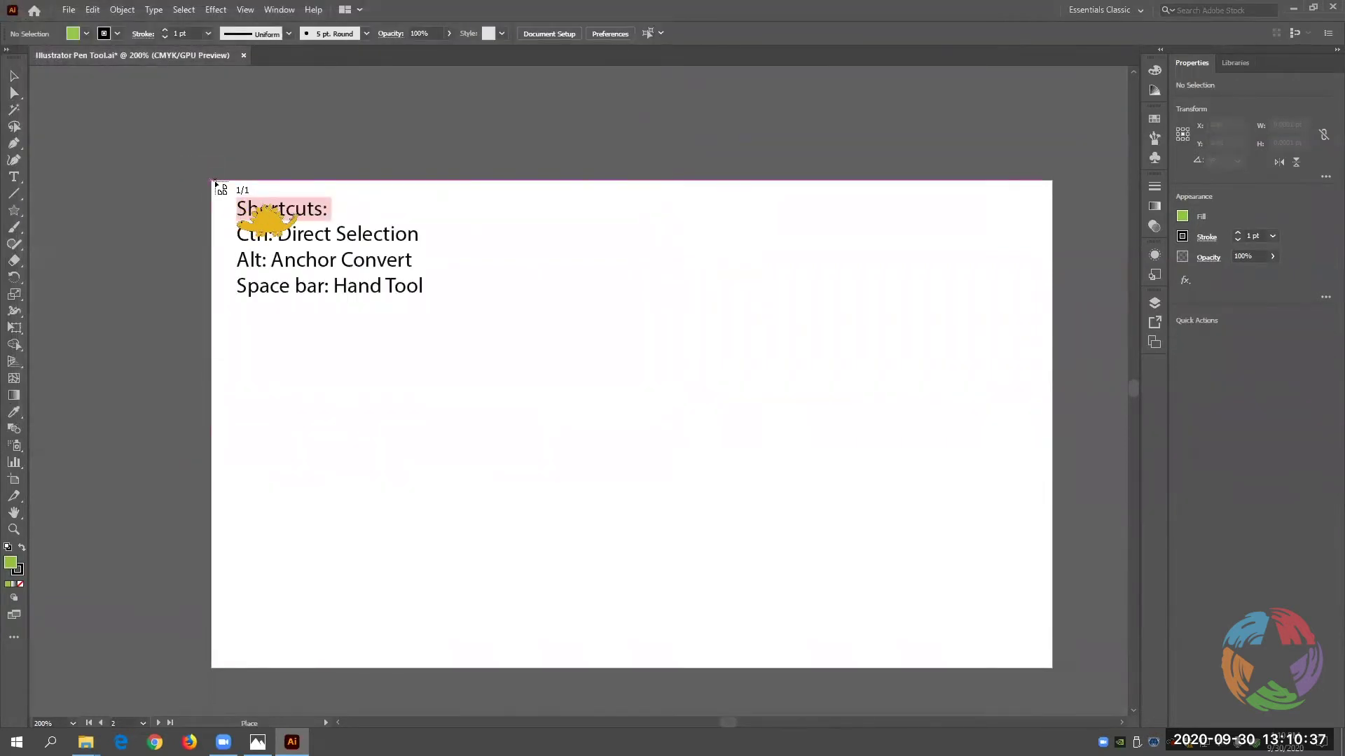
click(215, 181)
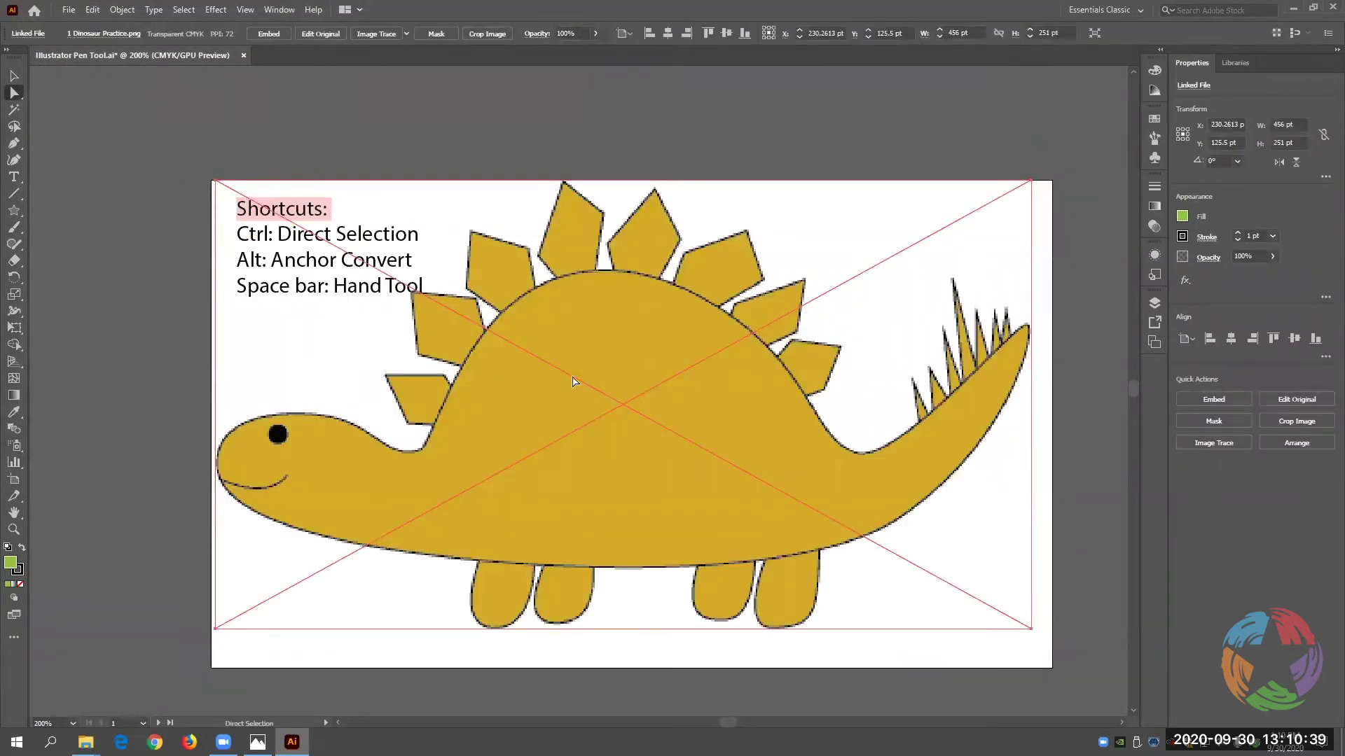
drag(573, 377, 586, 390)
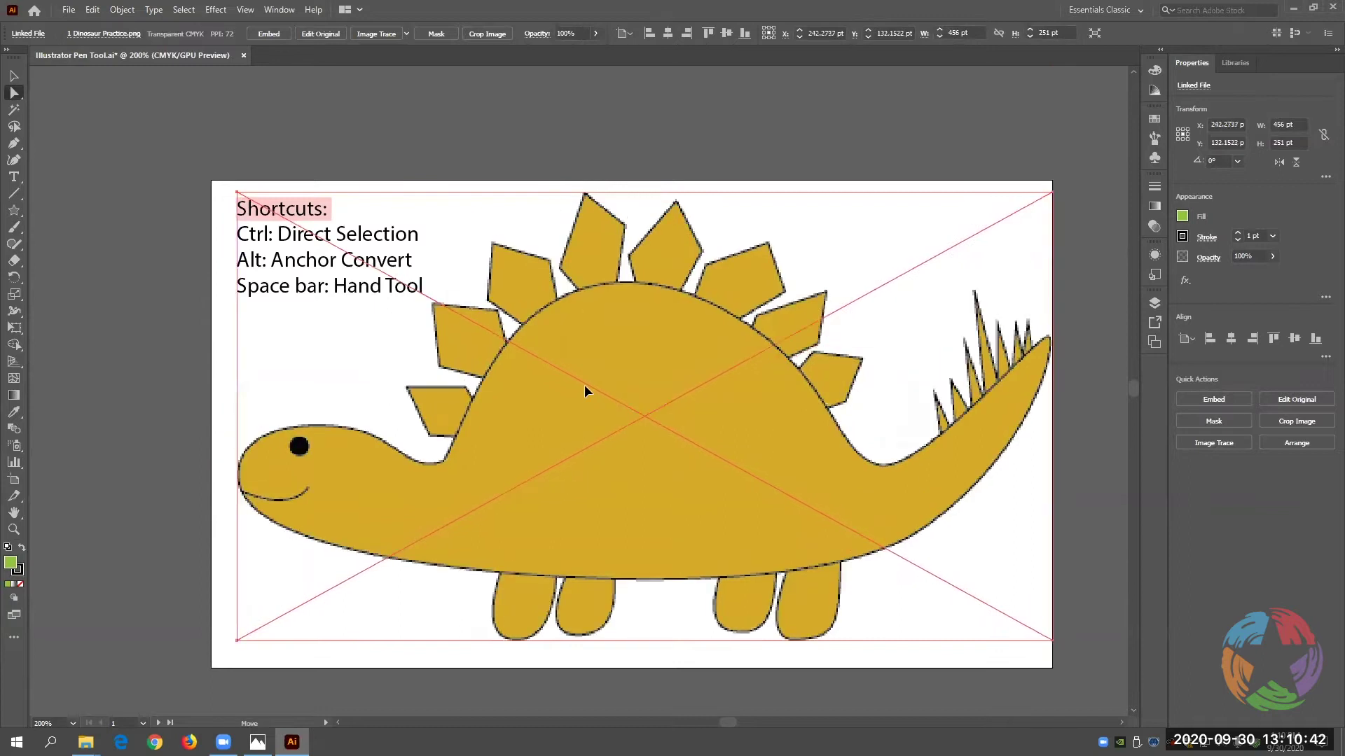
click(592, 172)
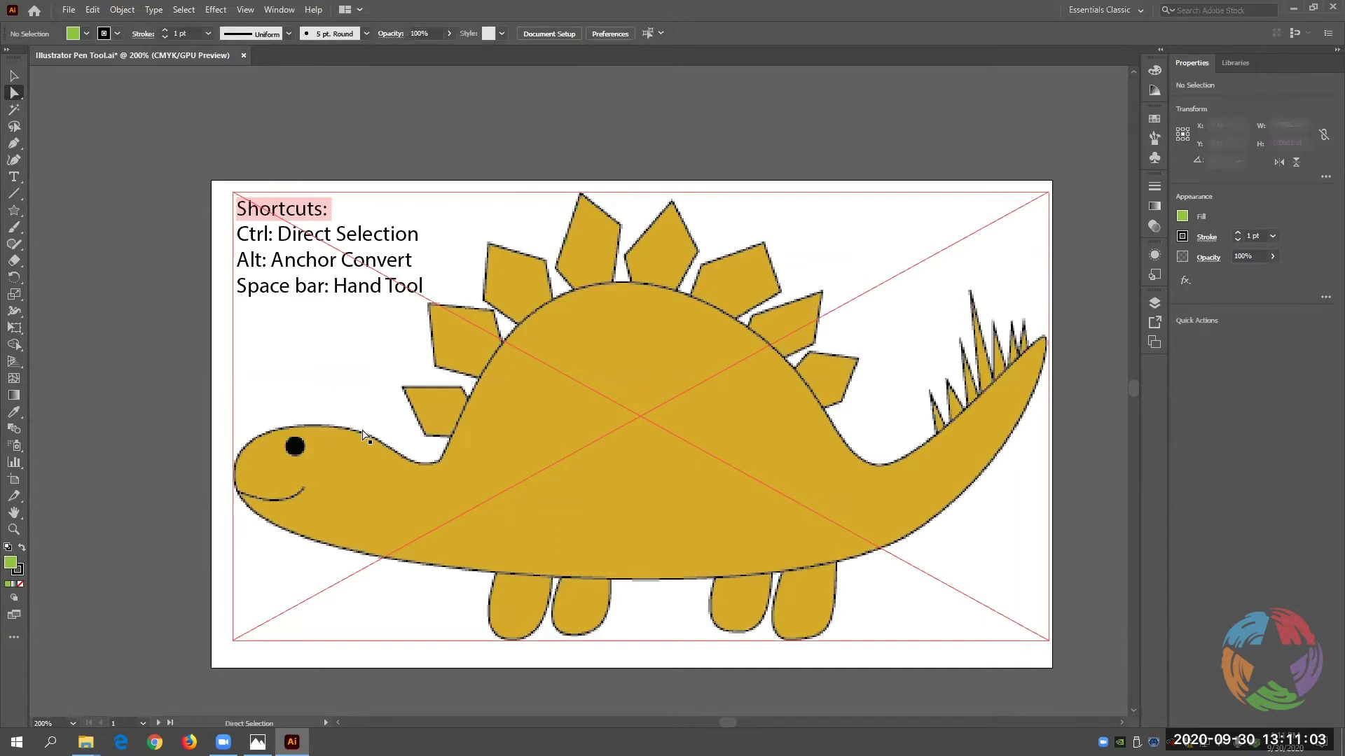
Trace the two lowest tail spikes with straight Pen tool segments, starting inside the tail at about X 406 pt, Y 150 pt.
click(14, 143)
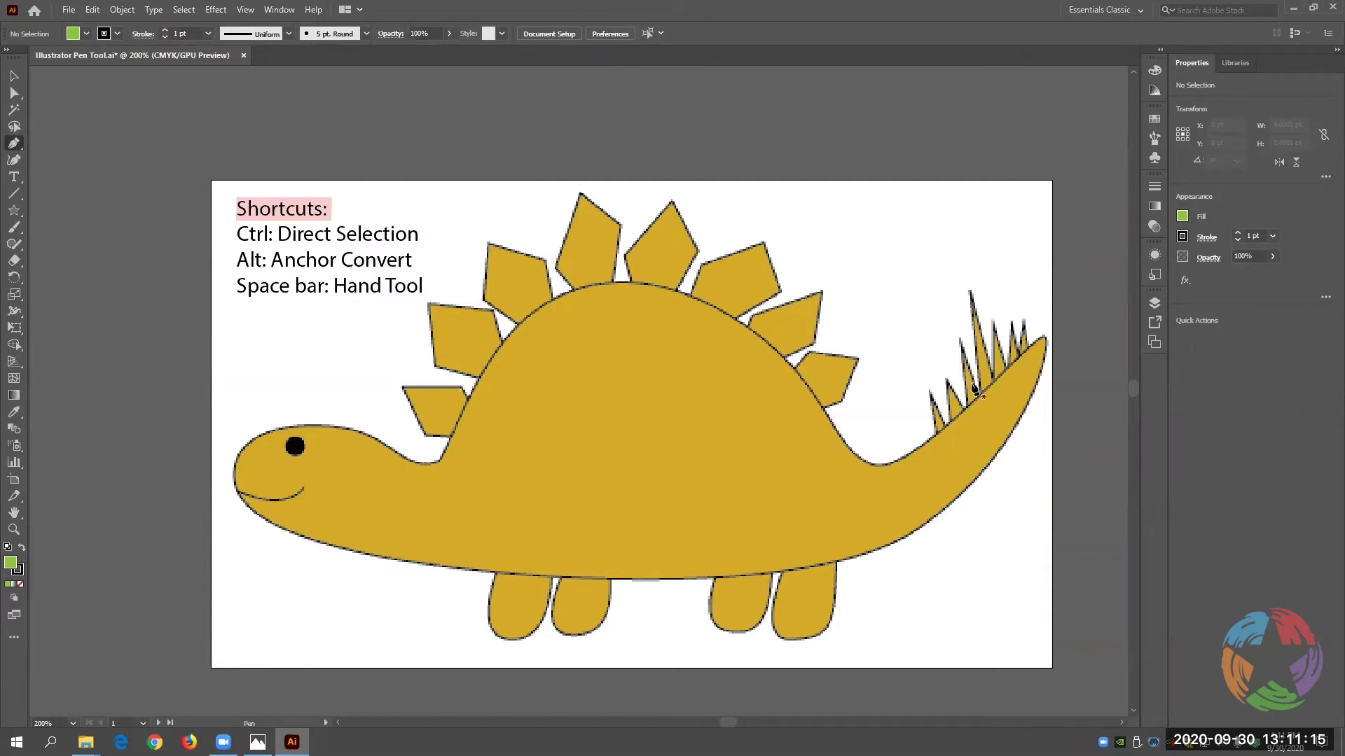
click(938, 450)
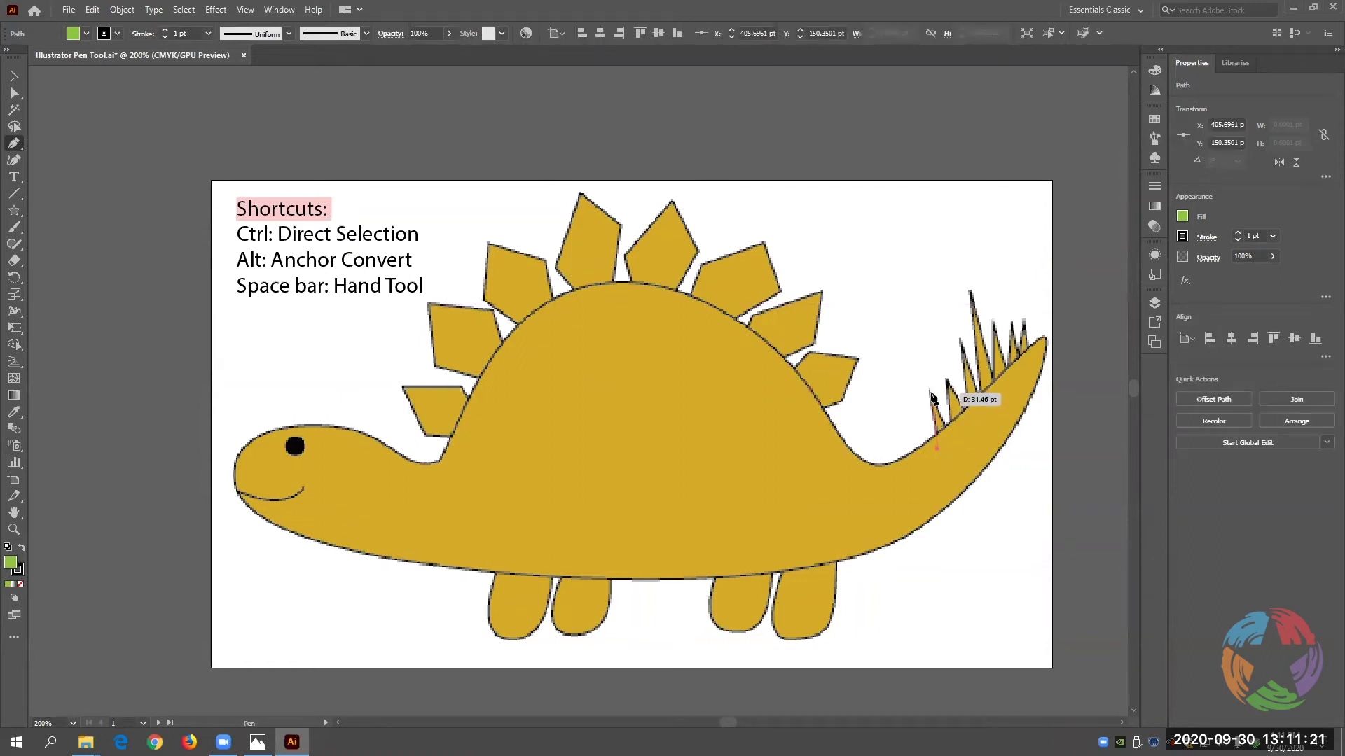
click(931, 394)
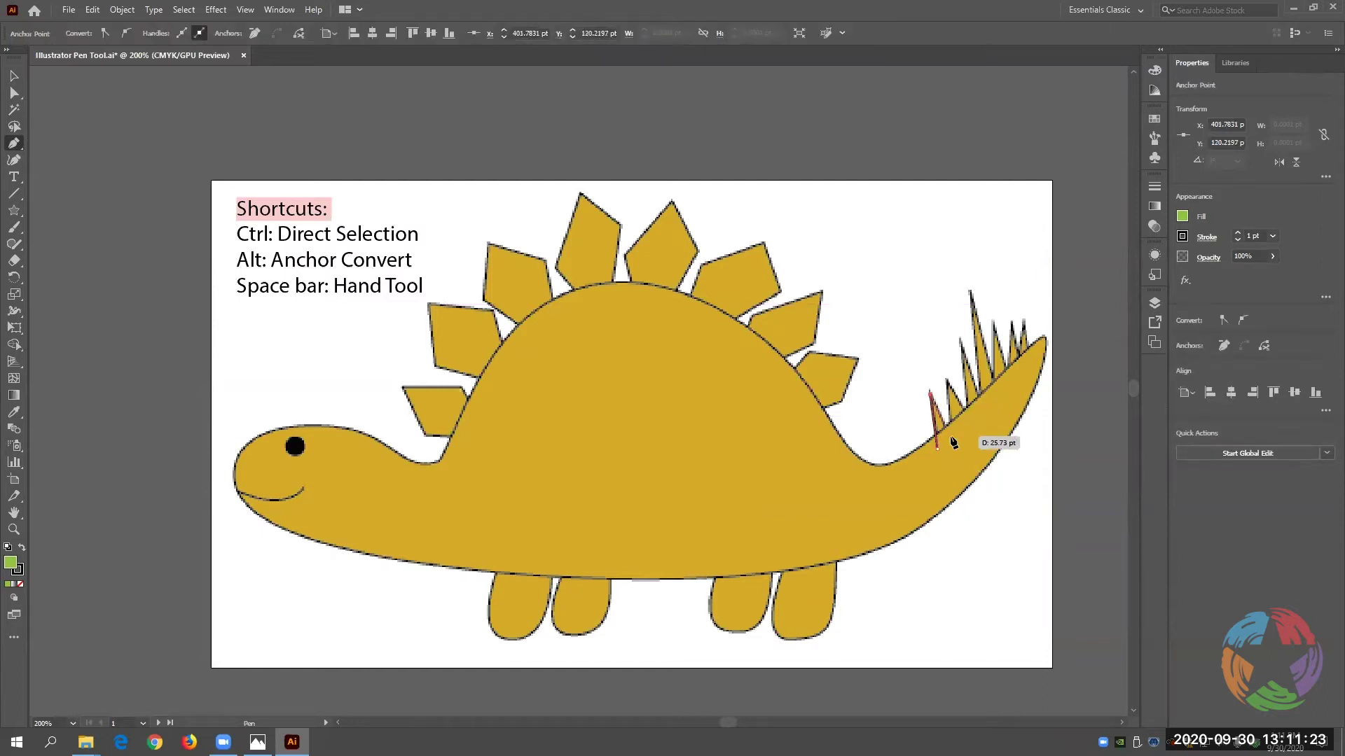
click(953, 441)
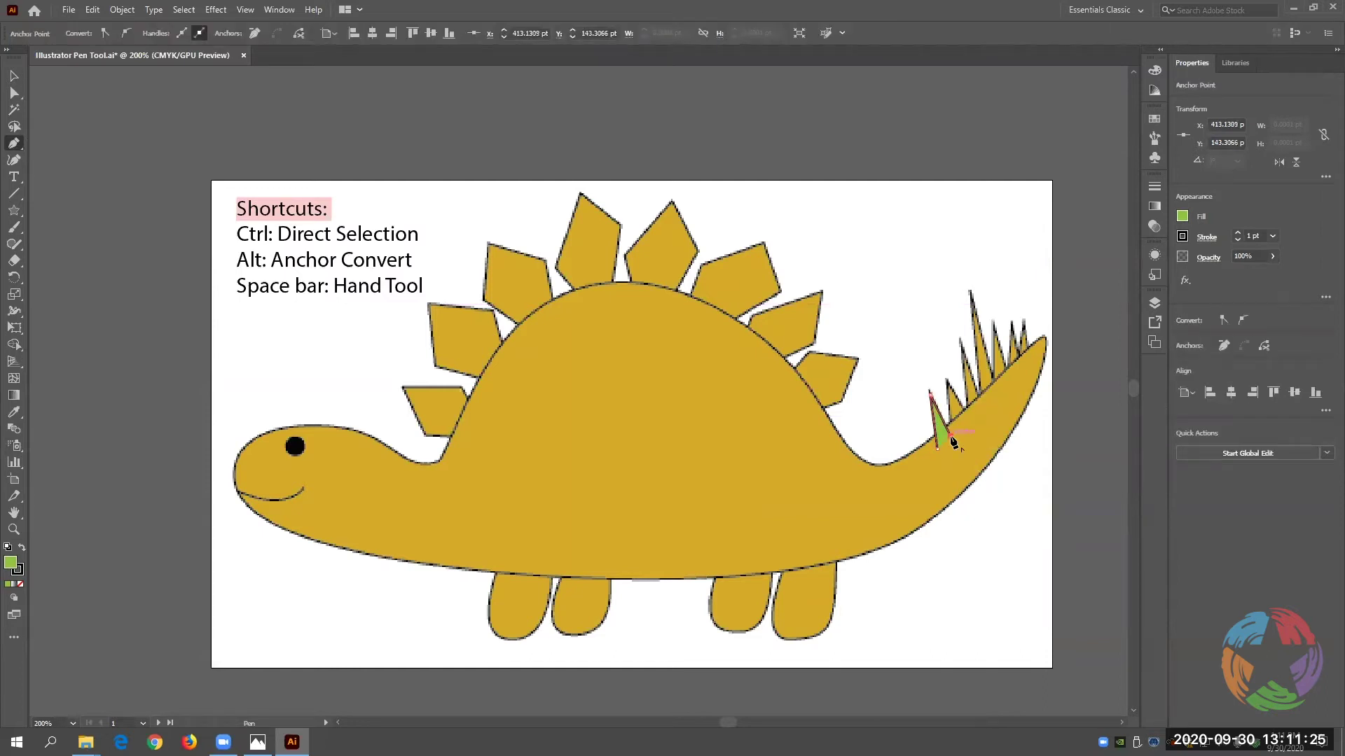
click(946, 382)
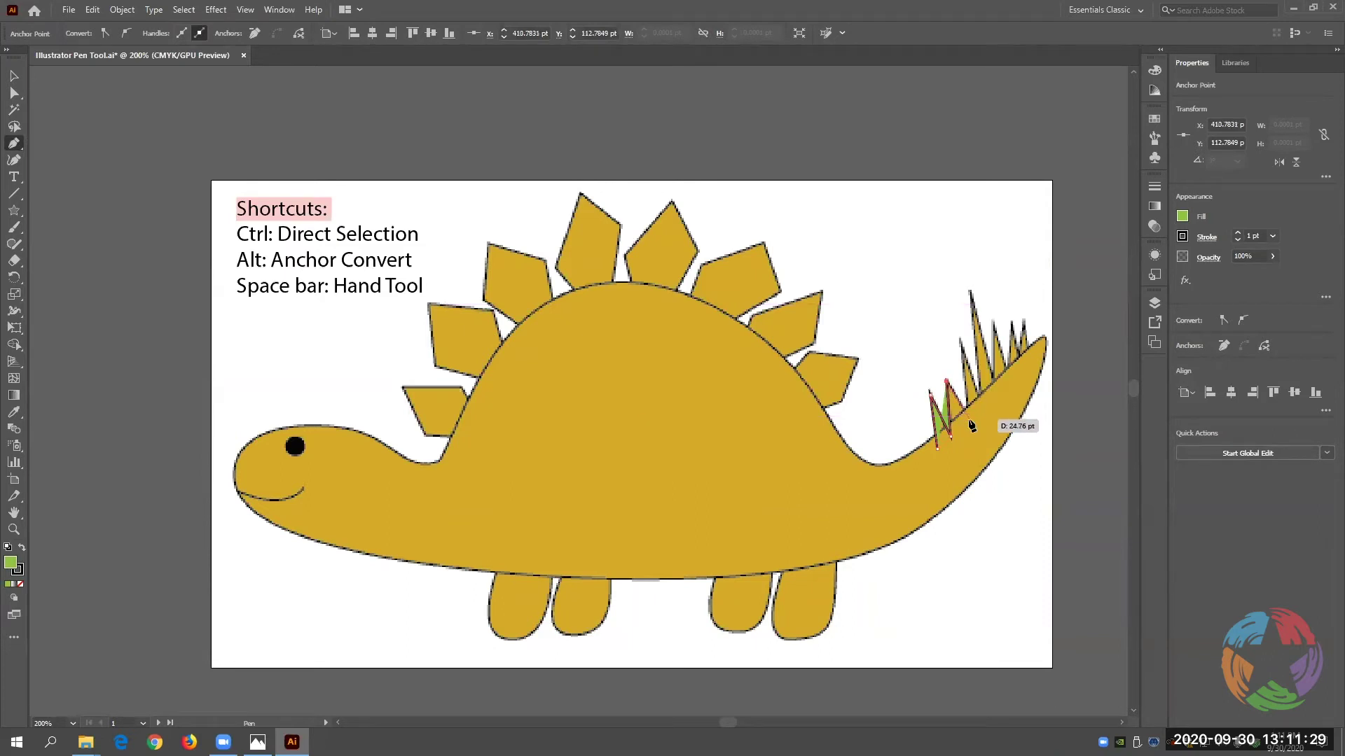
click(969, 418)
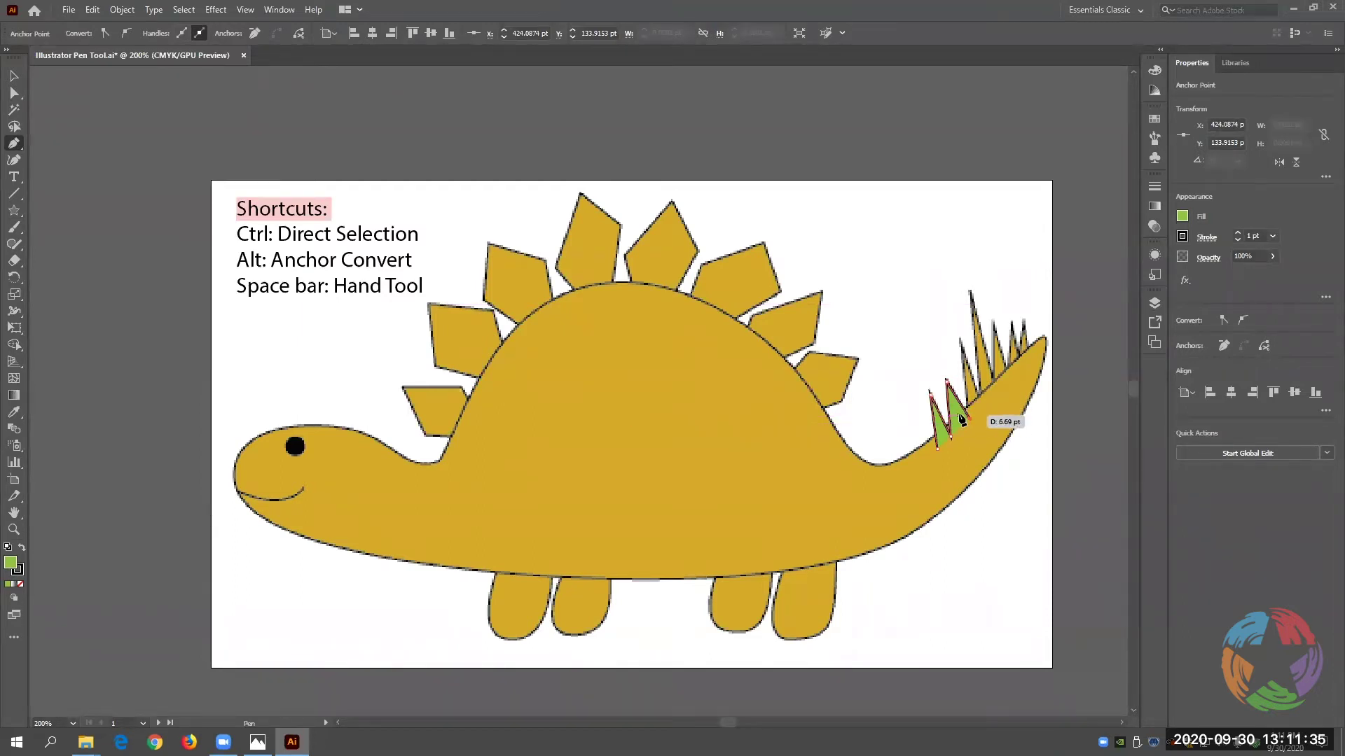
Set the path's fill to None and extend it around the third and the tallest tail spike with corner points.
click(20, 584)
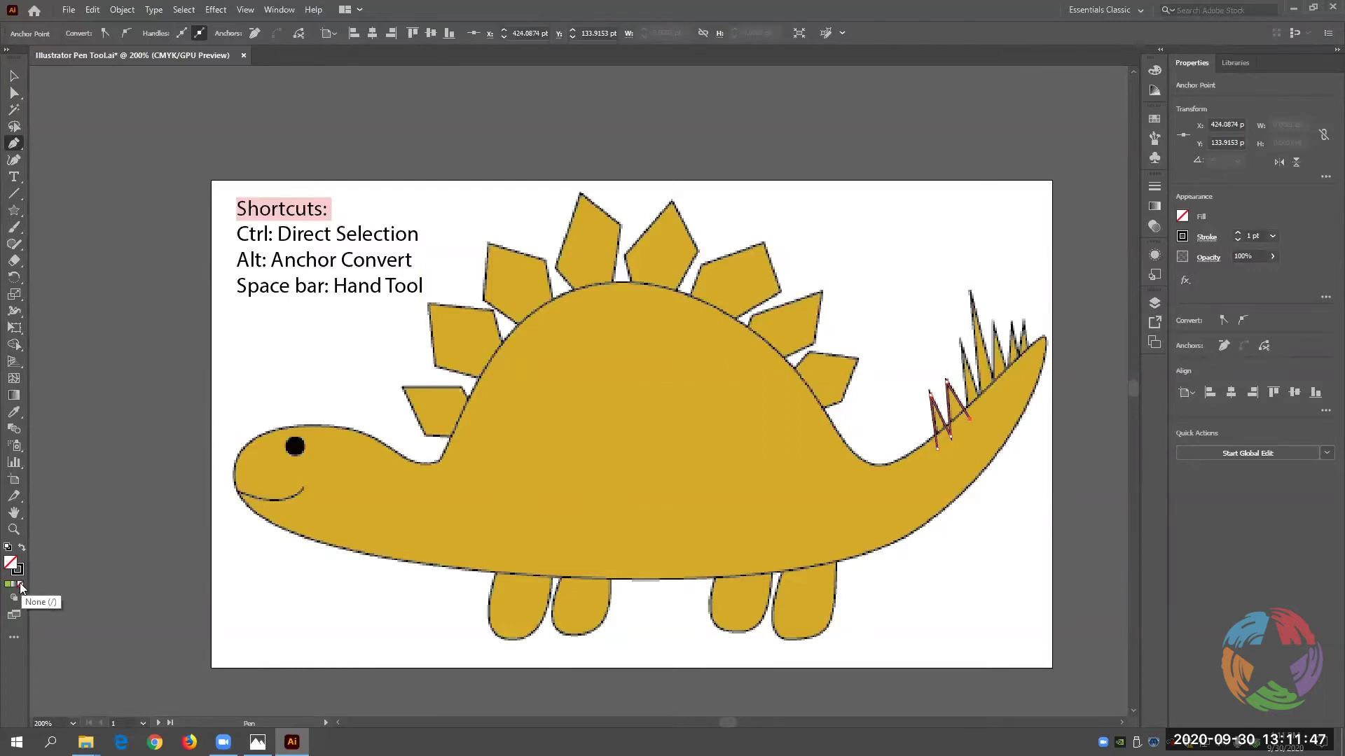
click(960, 342)
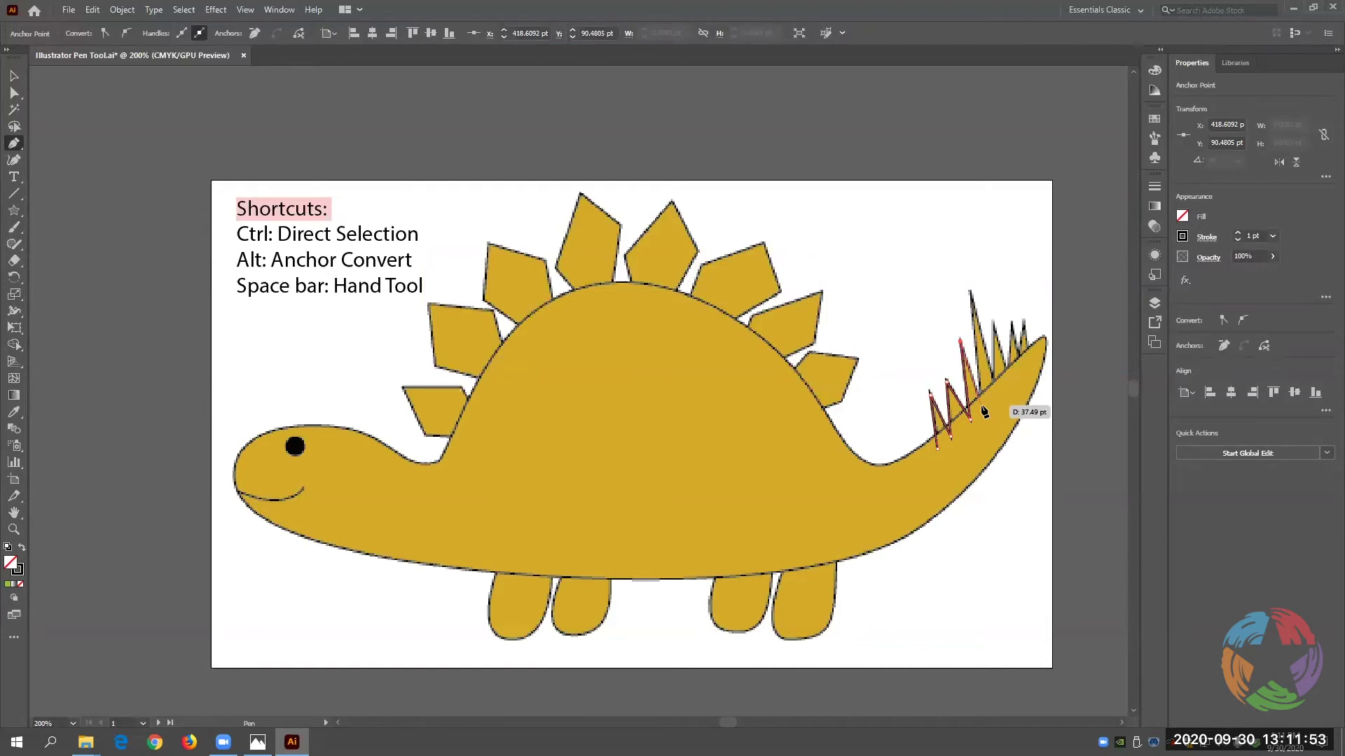
click(981, 405)
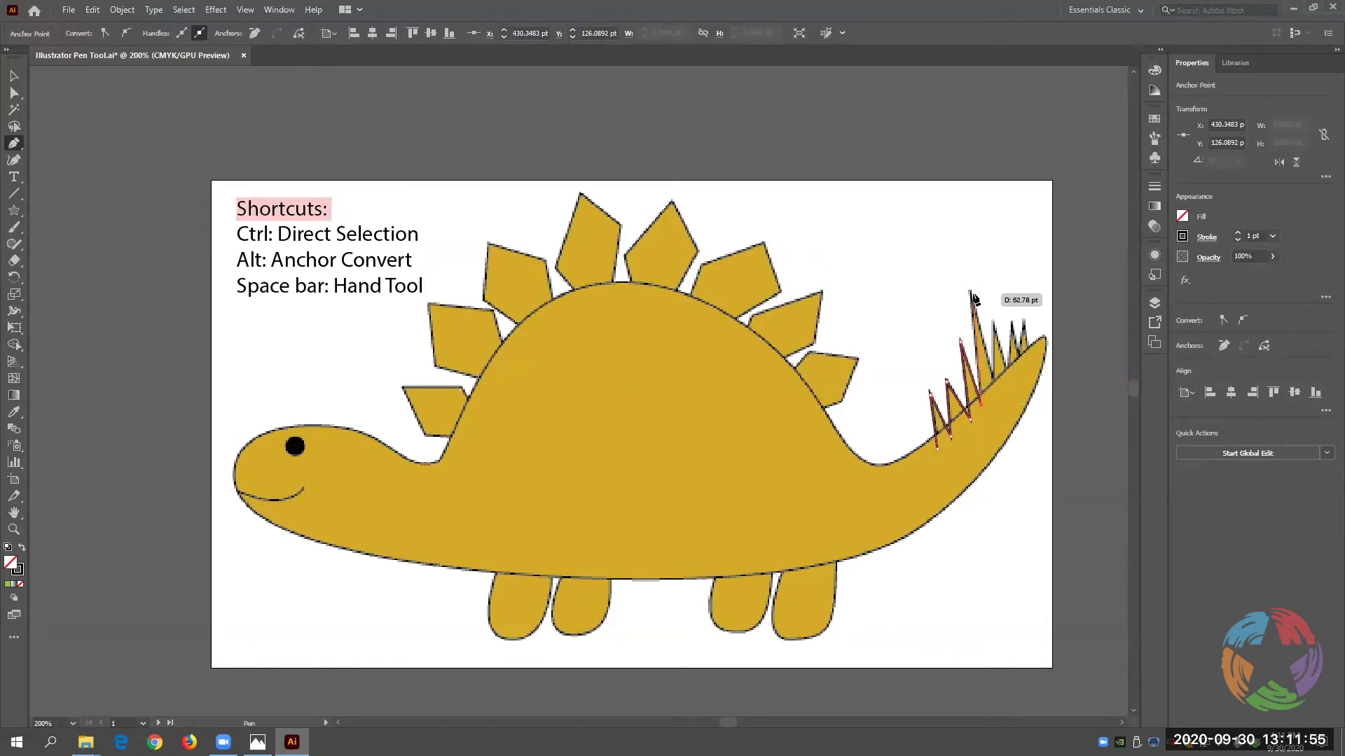
click(971, 293)
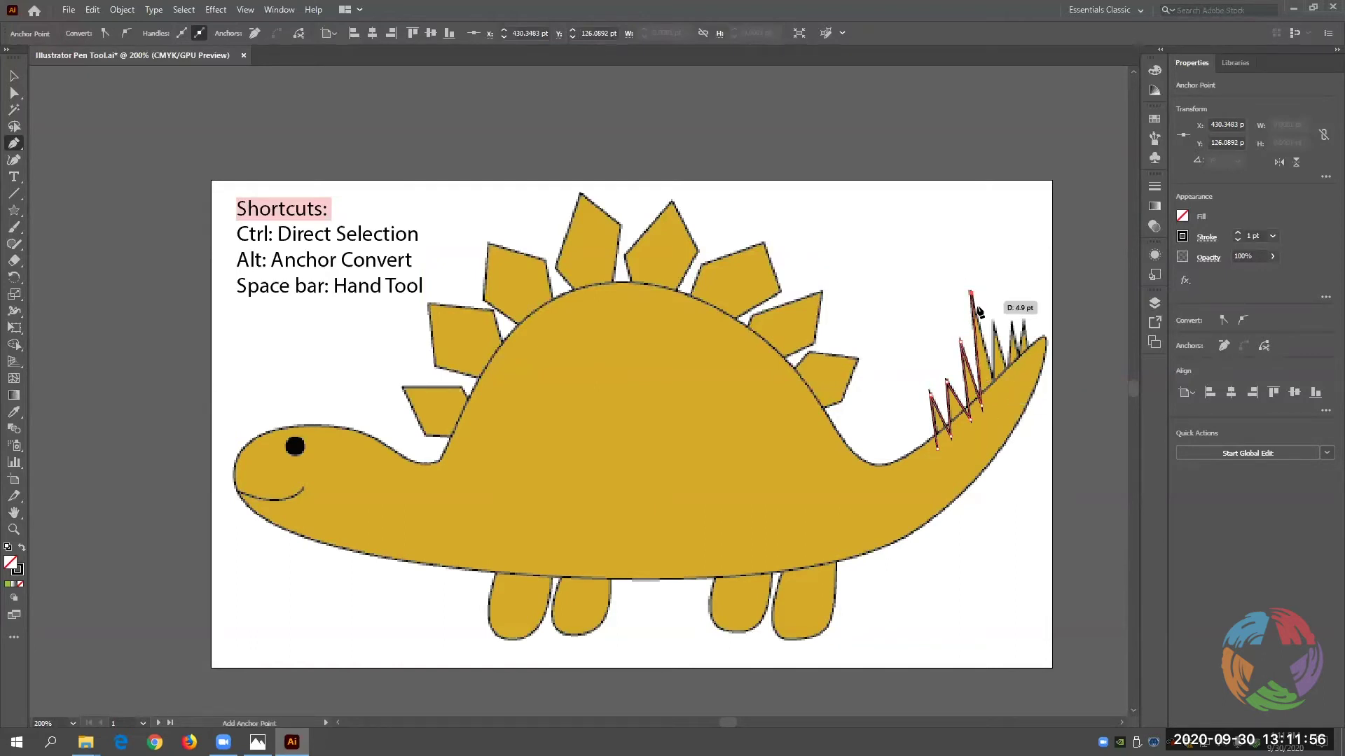
click(996, 385)
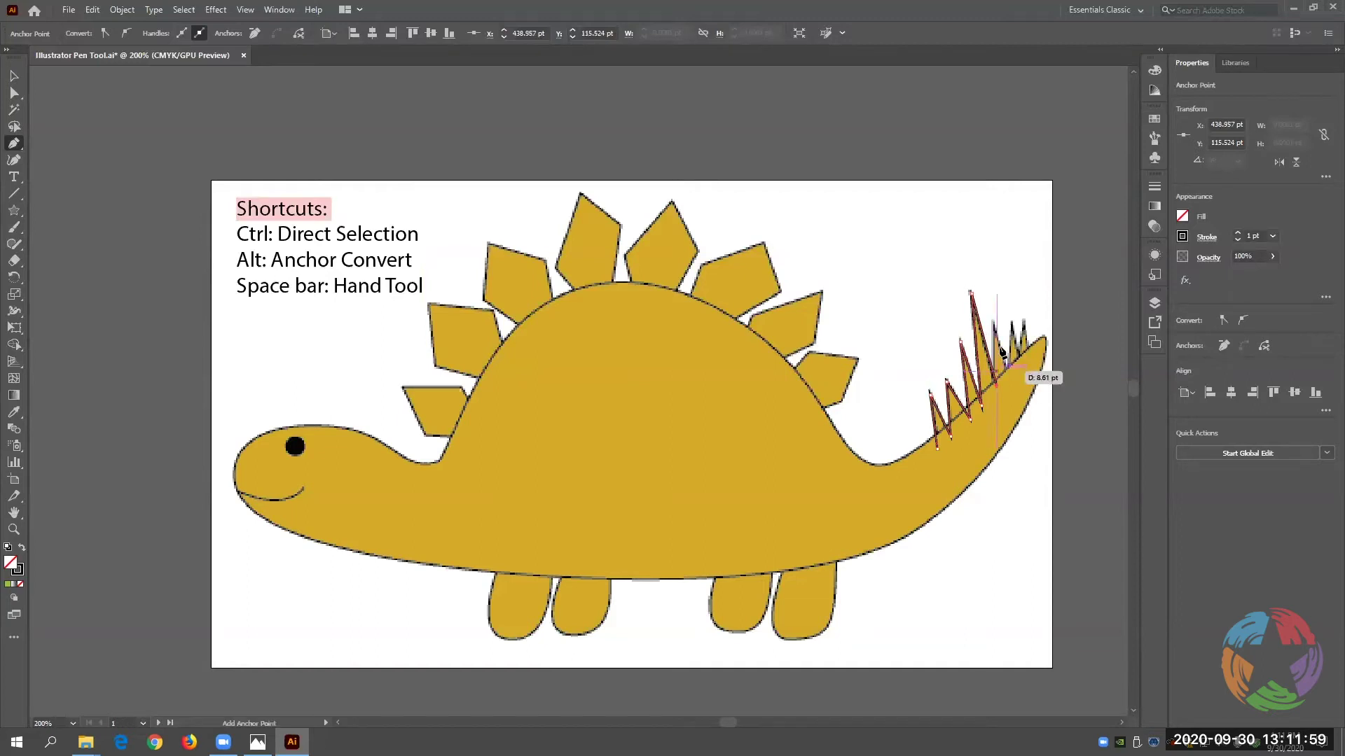
Trace the last three tail spikes with corner points and close the path through the tail at its starting anchor.
click(996, 327)
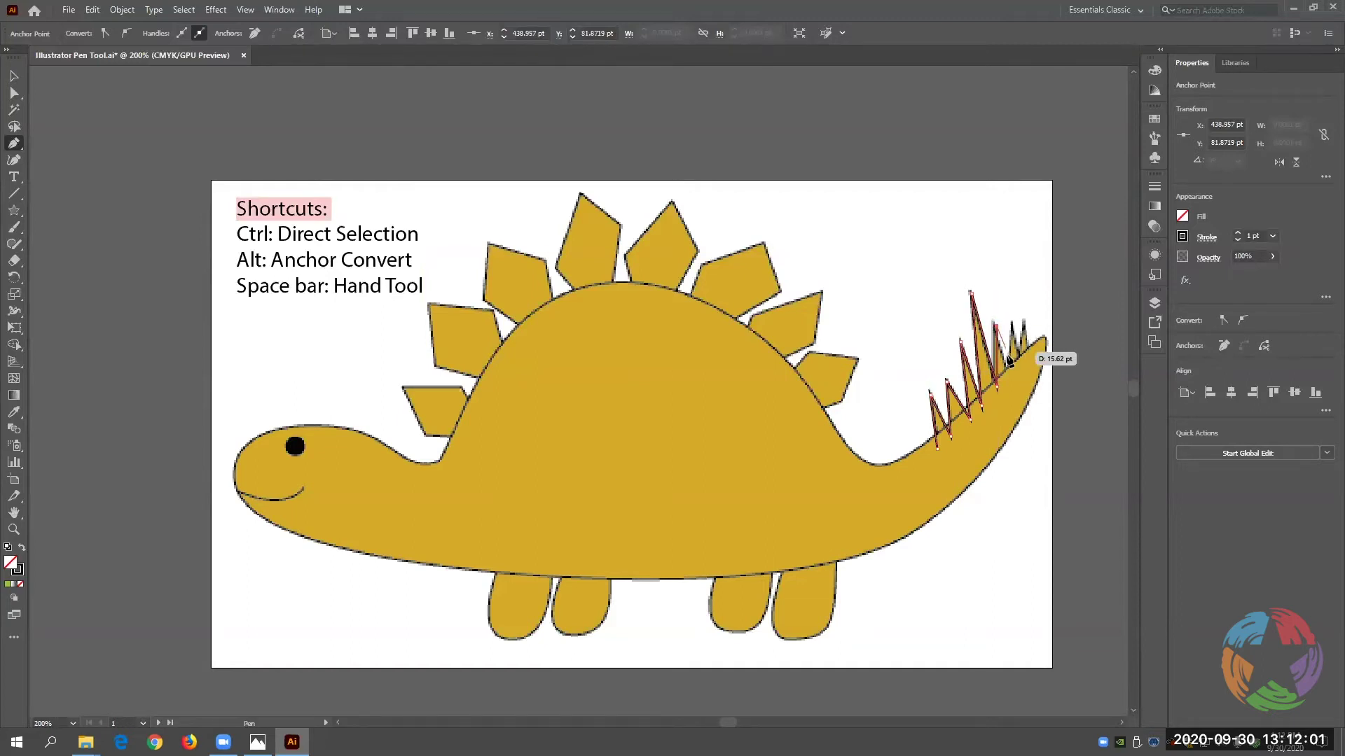
click(1008, 383)
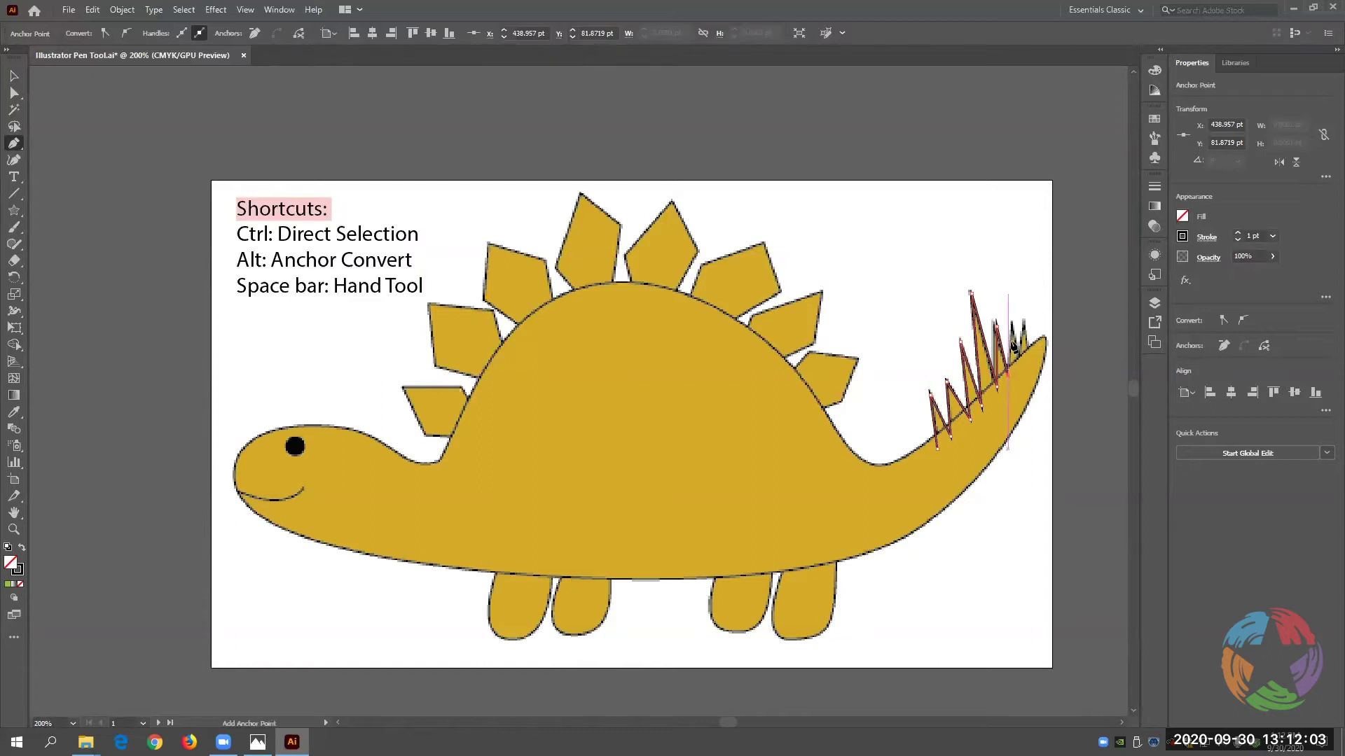
click(1013, 327)
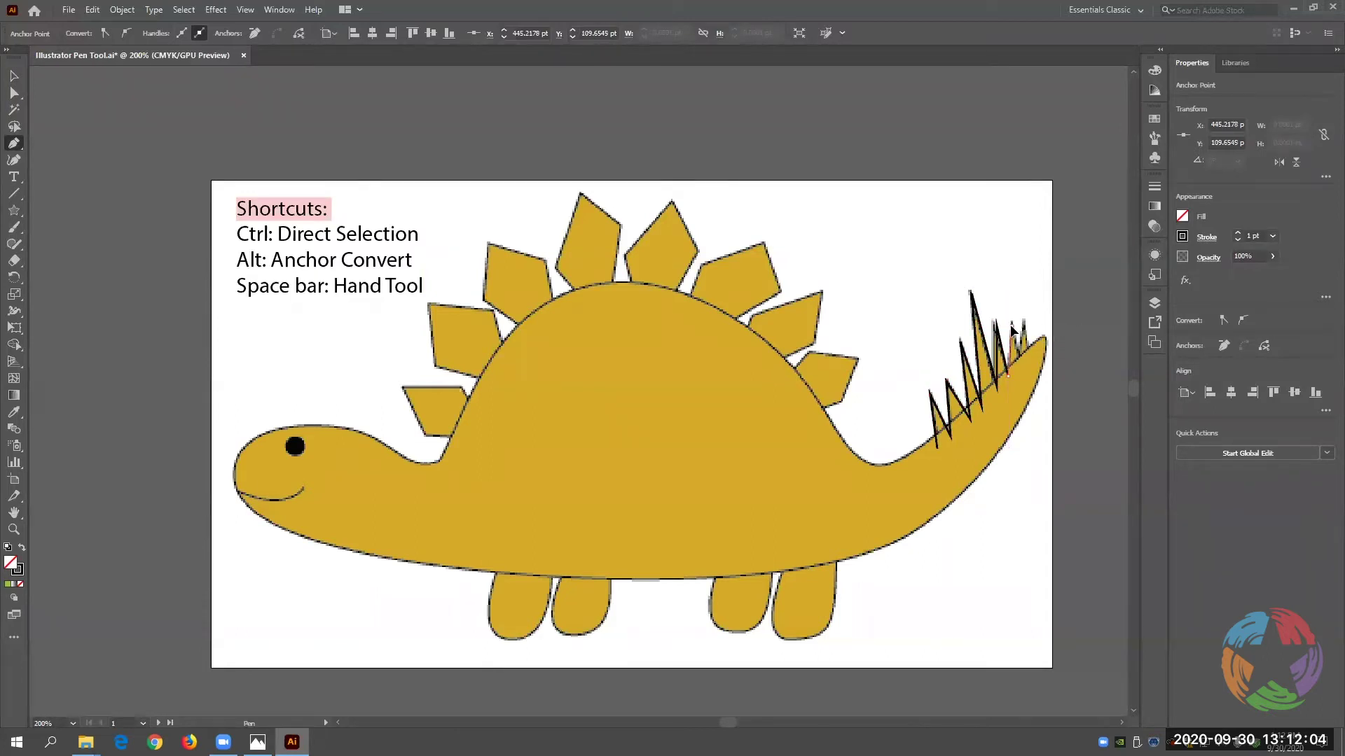
click(1023, 369)
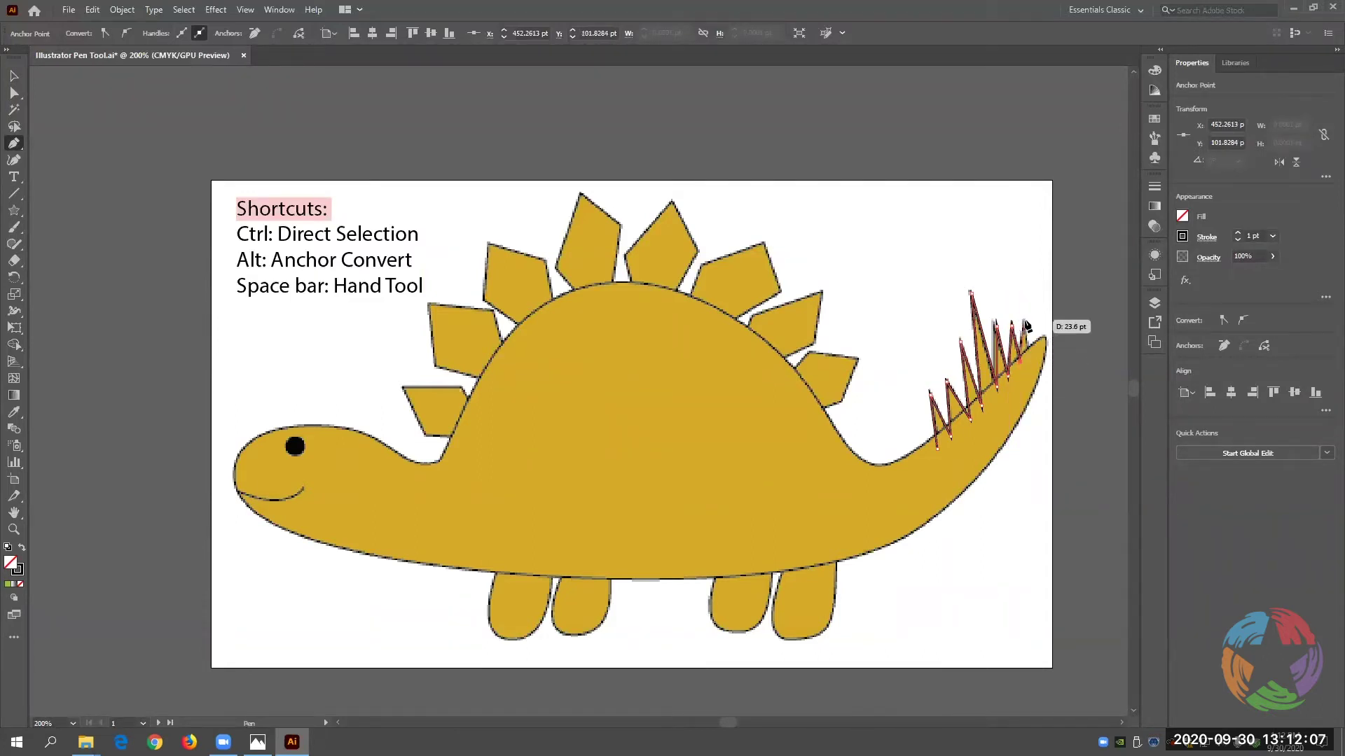
click(1026, 320)
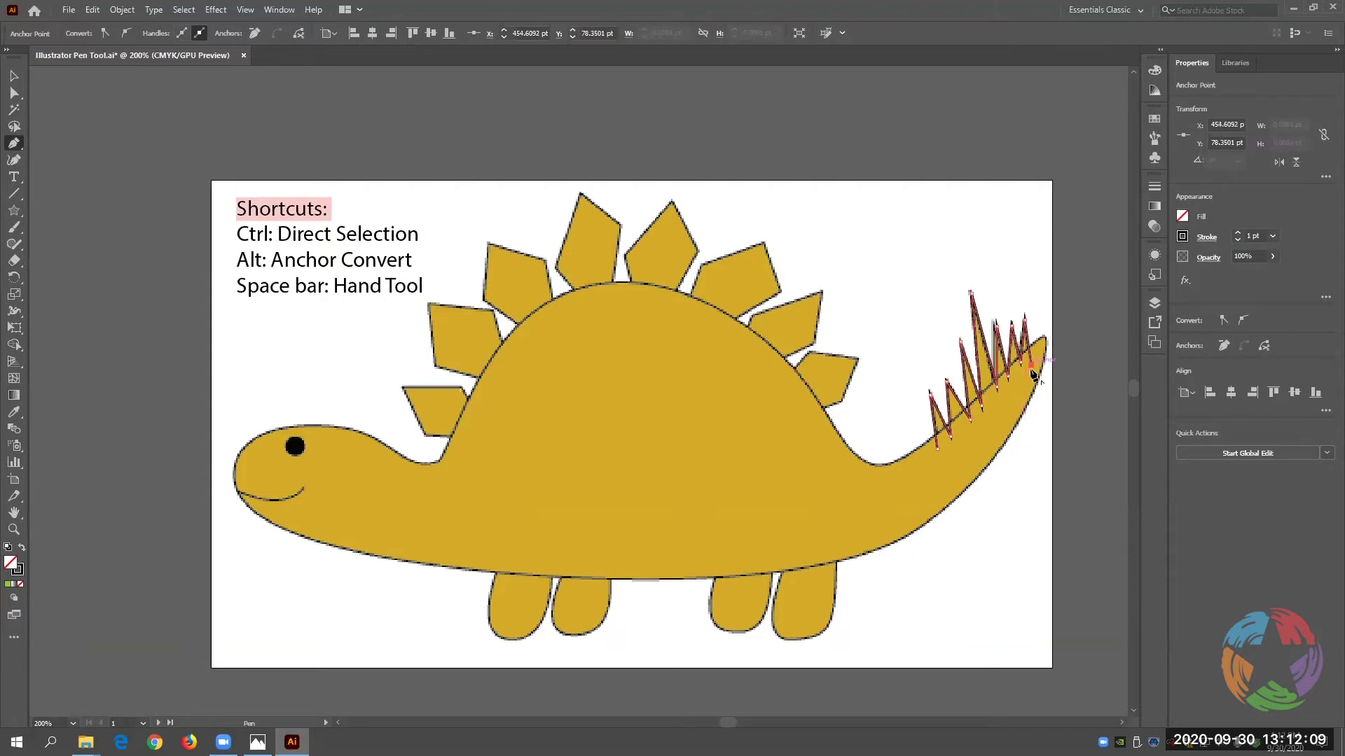
click(941, 454)
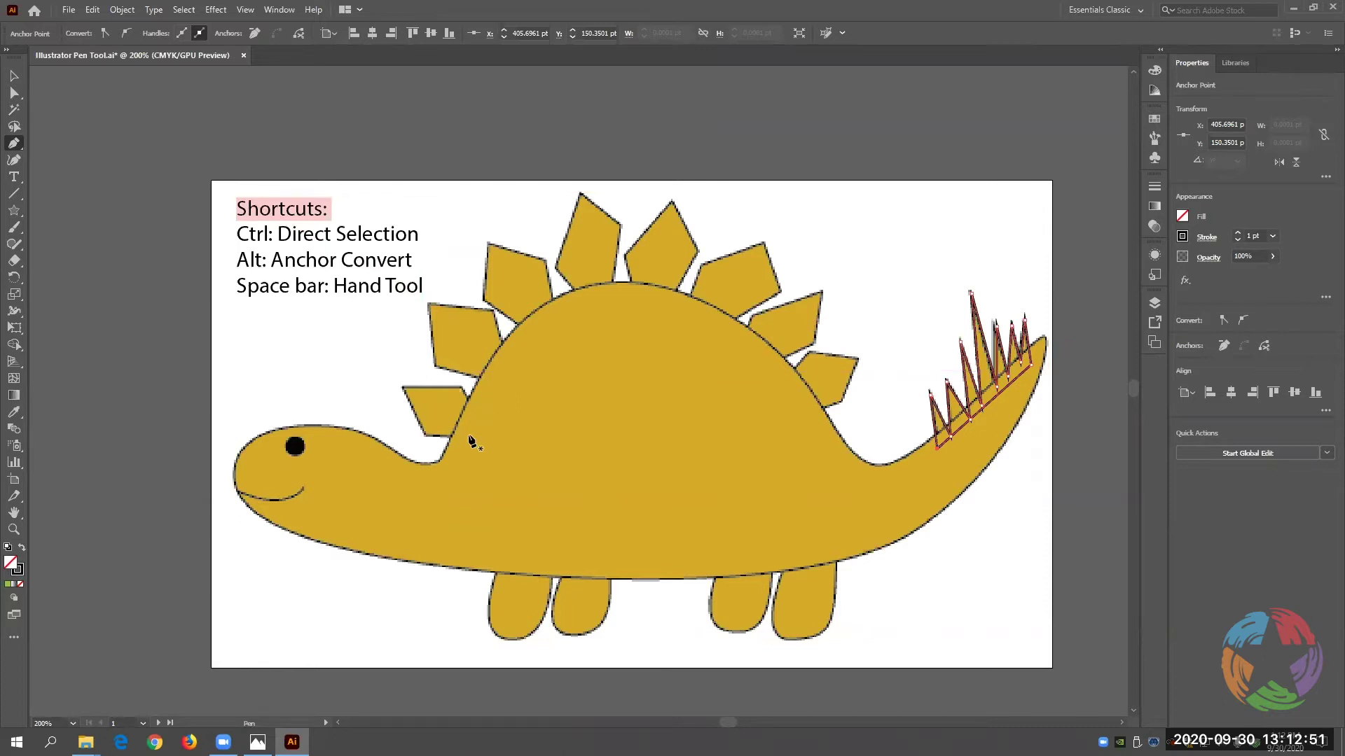
Deselect the spikes path and trace the back plate nearest the head with the Pen tool, starting inside the body at about X 144 pt, Y 143 pt.
key(ctrl+shift+a)
click(401, 387)
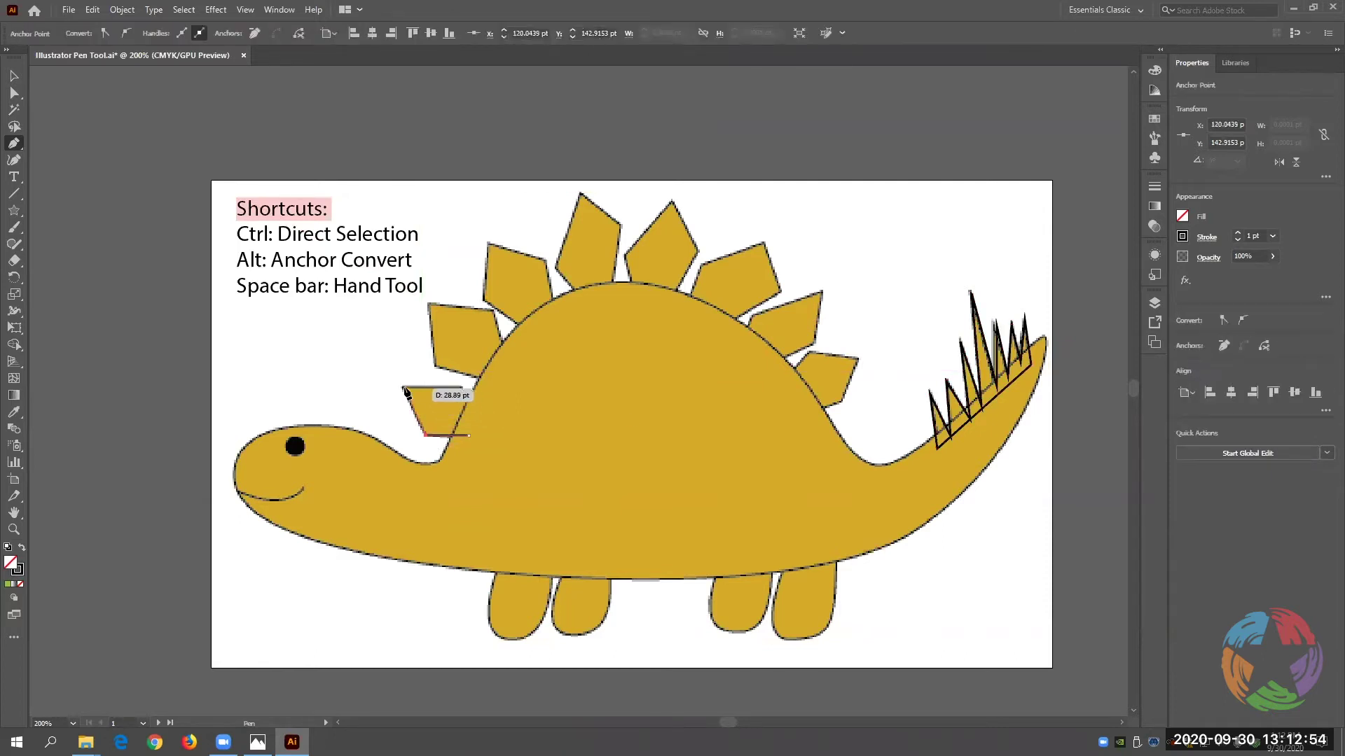
click(463, 387)
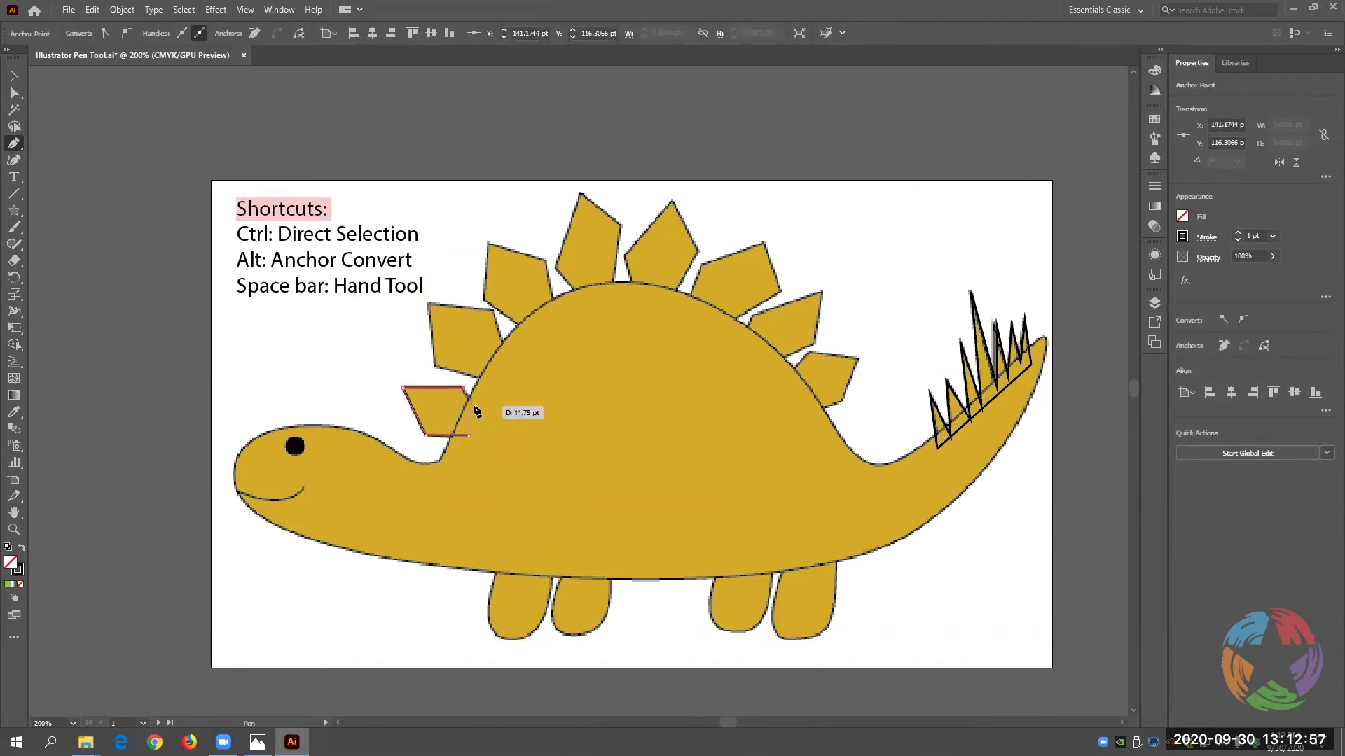
click(472, 405)
Continue the path around the second back plate from the head with corner points, ending just inside the body outline.
click(487, 381)
click(436, 365)
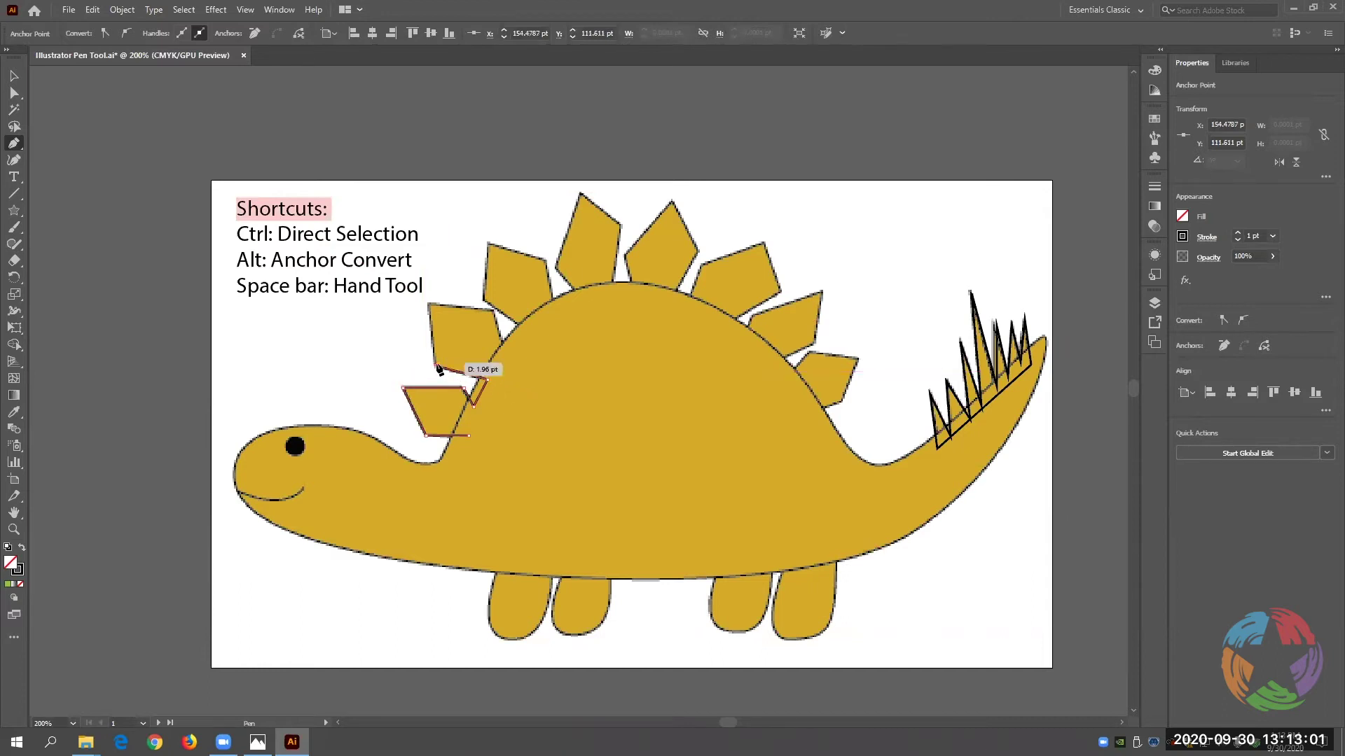
click(429, 303)
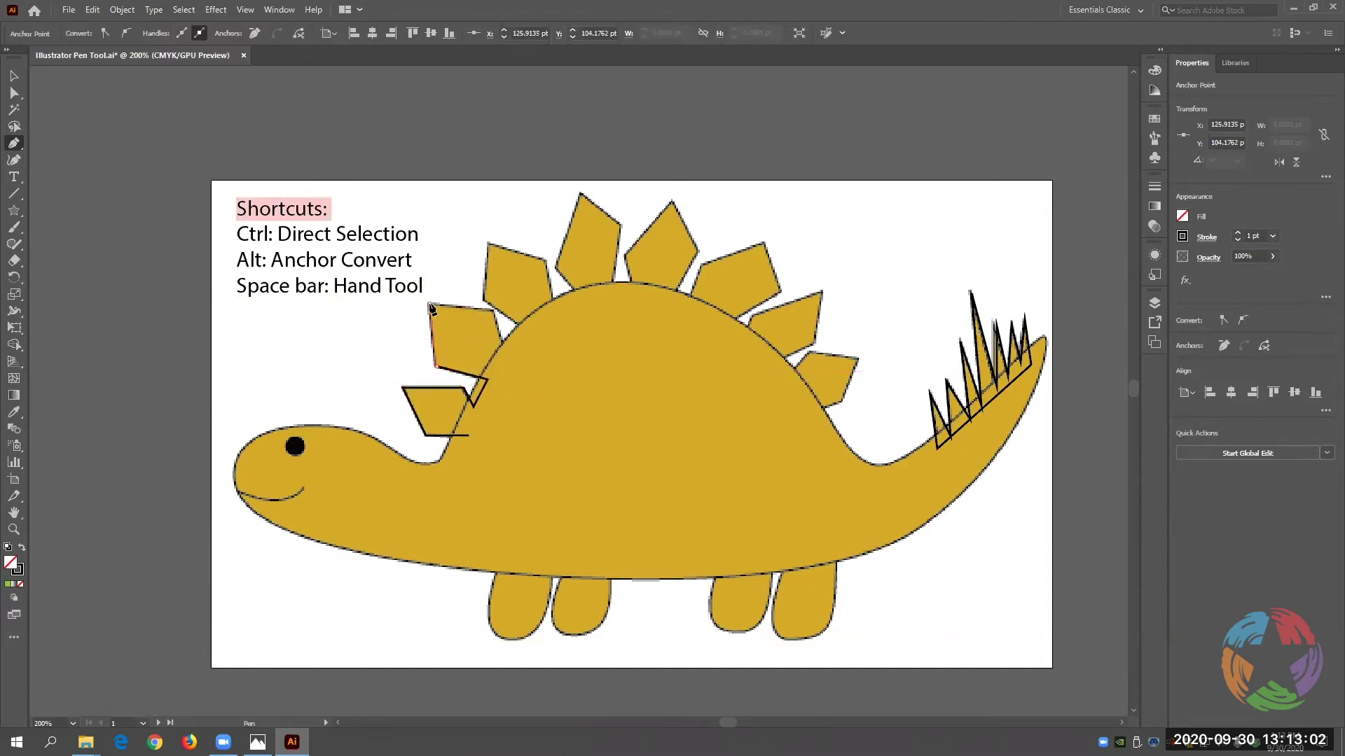
click(495, 312)
click(505, 349)
Trace the third back plate, moving its misplaced upper-right corner down to about X 188 pt, Y 44 pt before ending inside the body.
click(522, 327)
click(486, 302)
click(489, 242)
drag(490, 245, 549, 253)
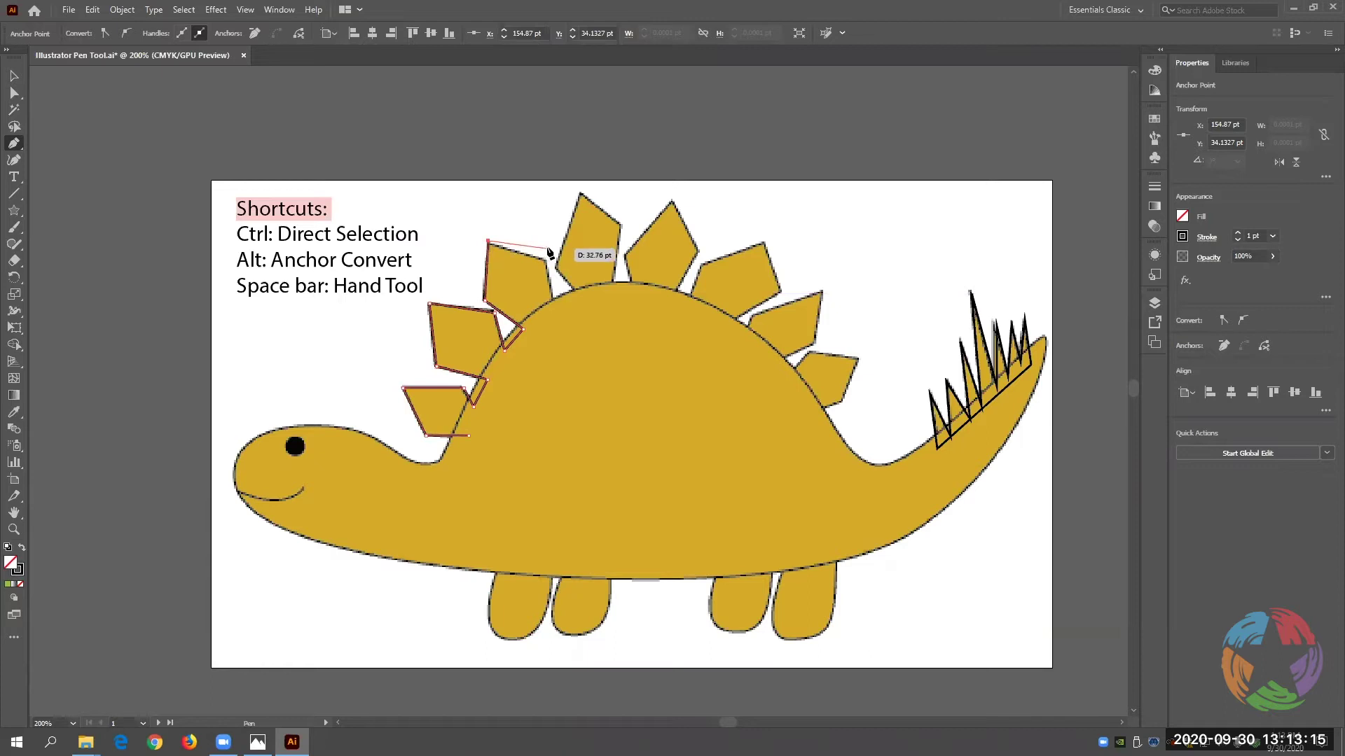
click(547, 246)
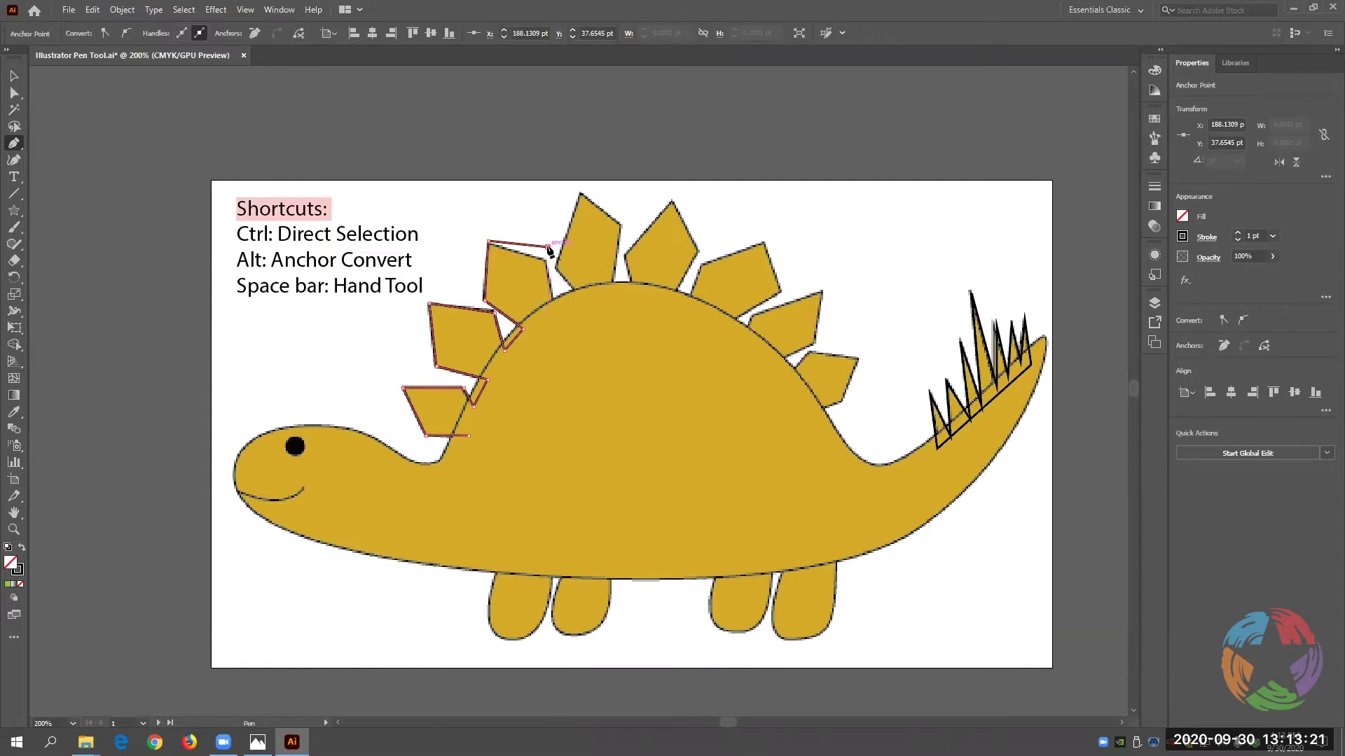
key(ctrl)
drag(547, 247, 548, 258)
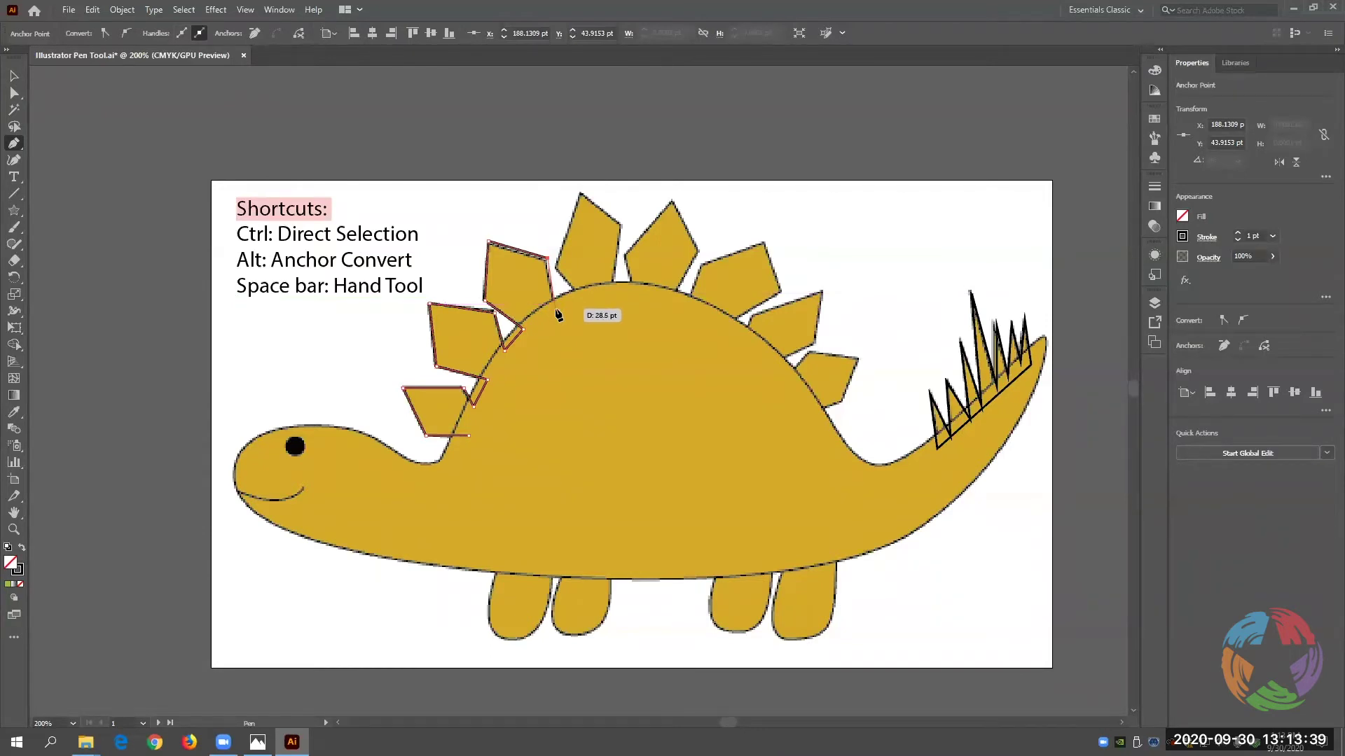
click(554, 307)
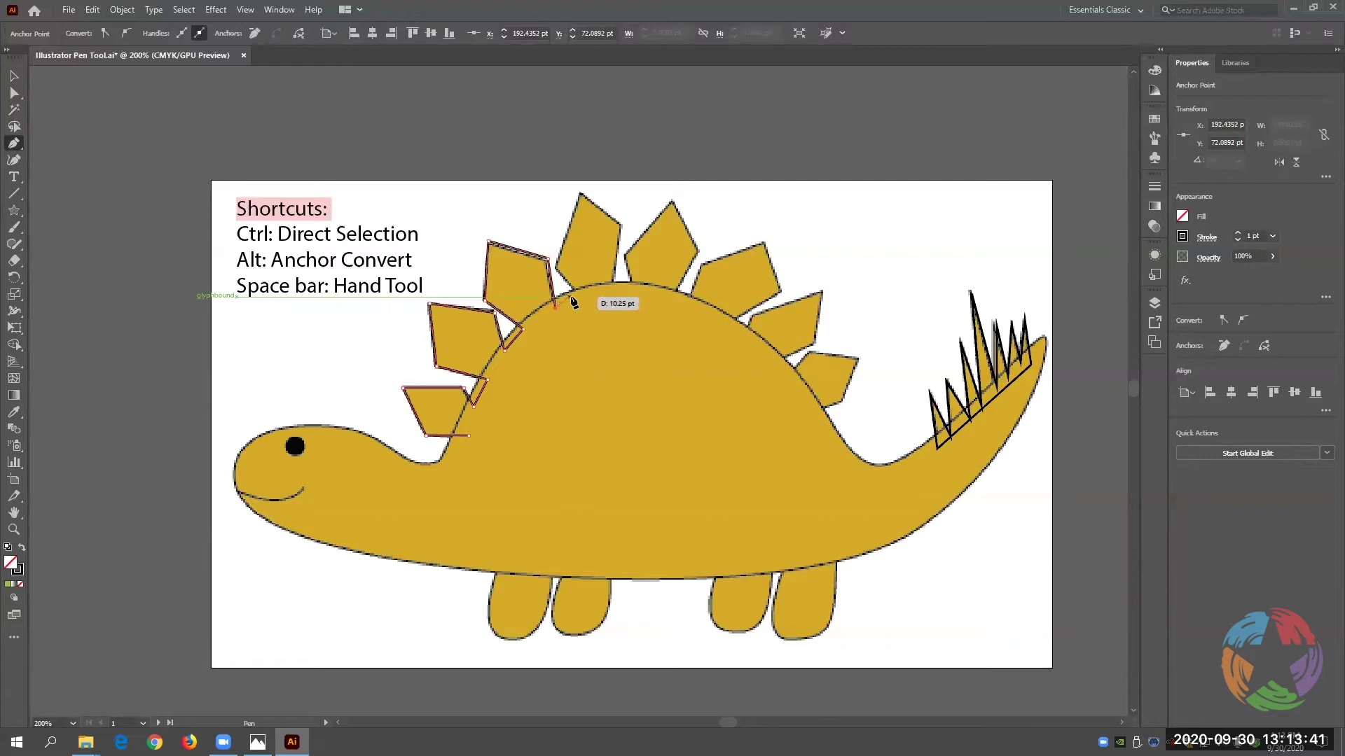
Extend the path around the fourth, tallest back plate with corner points, with its tip at about X 206 pt, Y 7 pt.
click(580, 298)
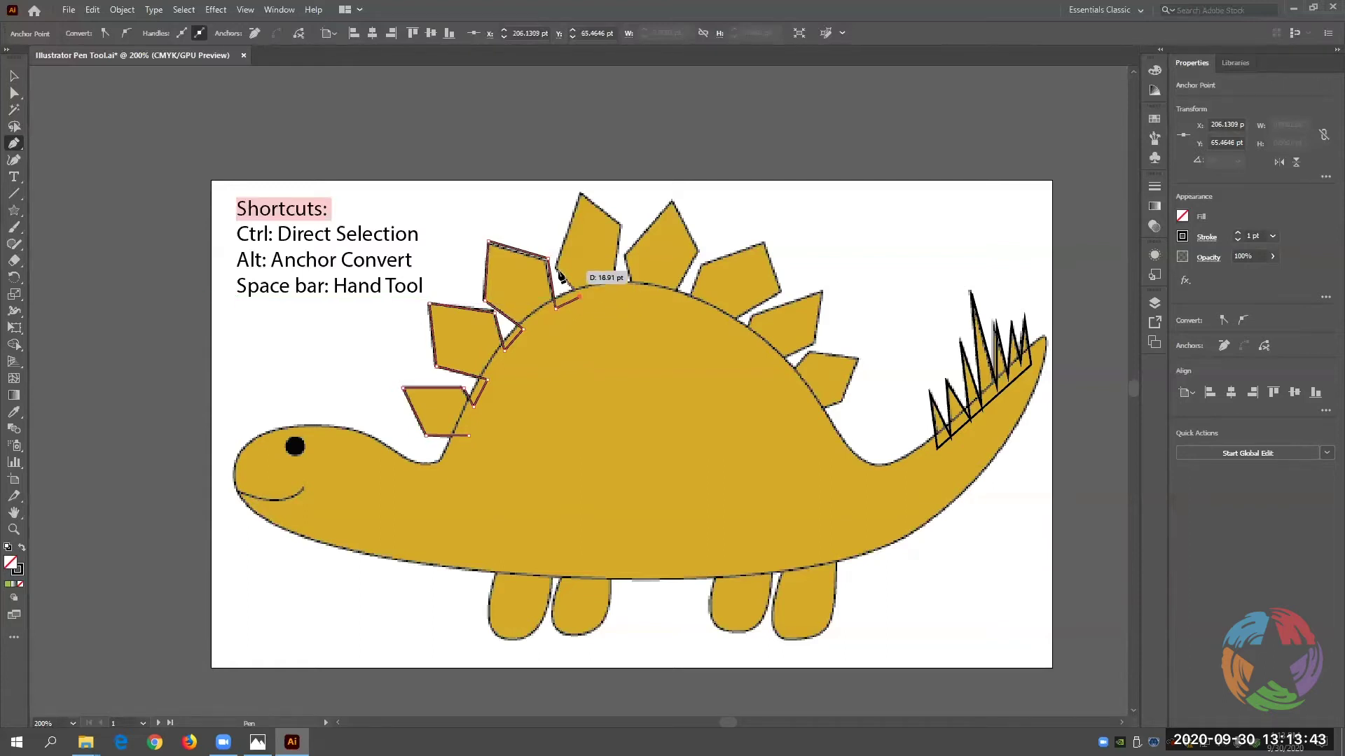
click(557, 269)
click(579, 191)
click(619, 224)
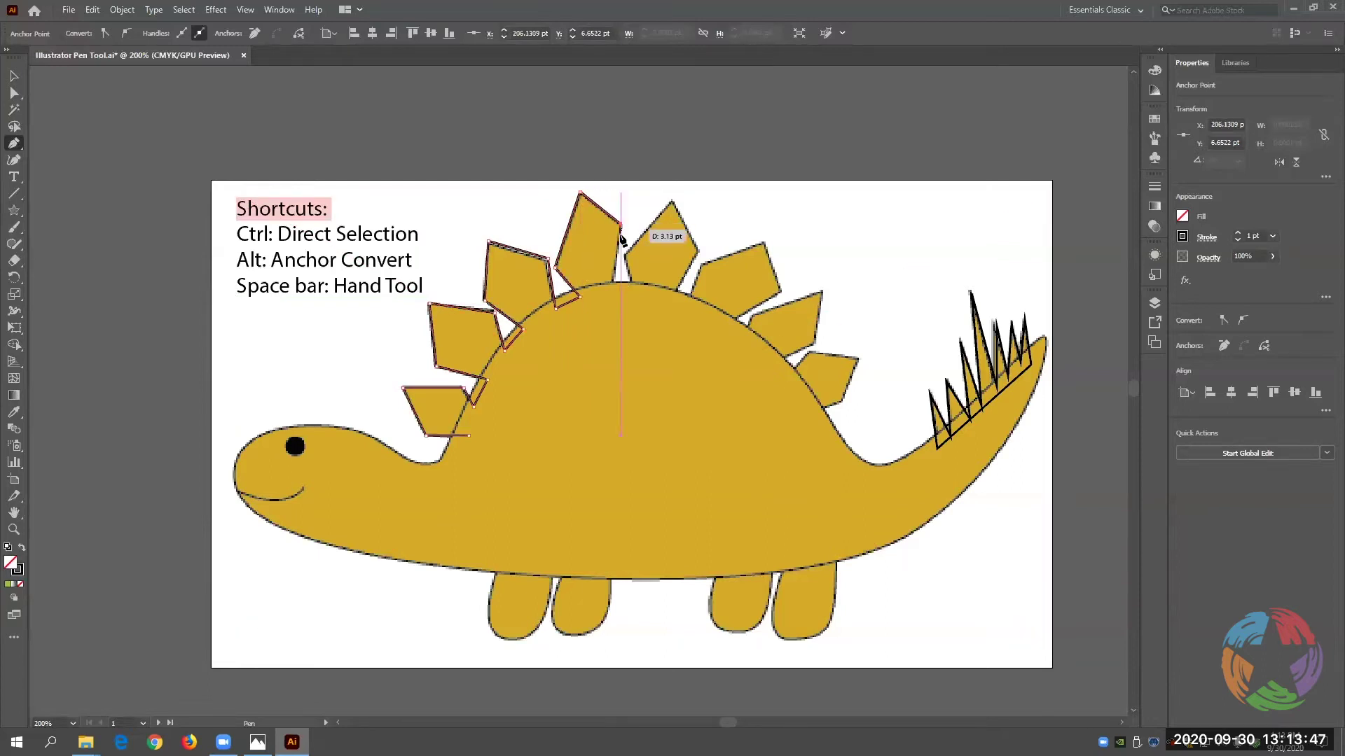
click(613, 286)
Trace the fifth back plate, just past the top of the hump, with straight Pen tool segments.
click(634, 286)
click(624, 256)
click(671, 201)
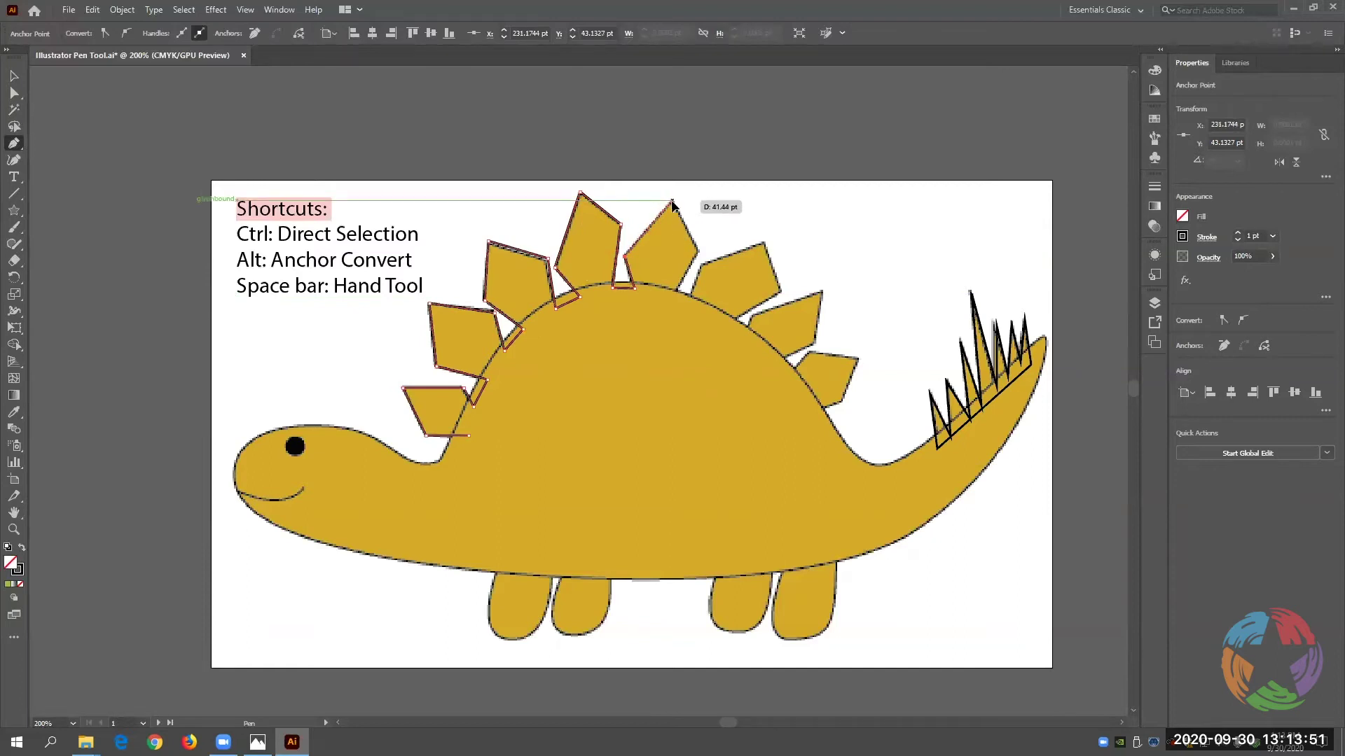
click(697, 251)
click(676, 291)
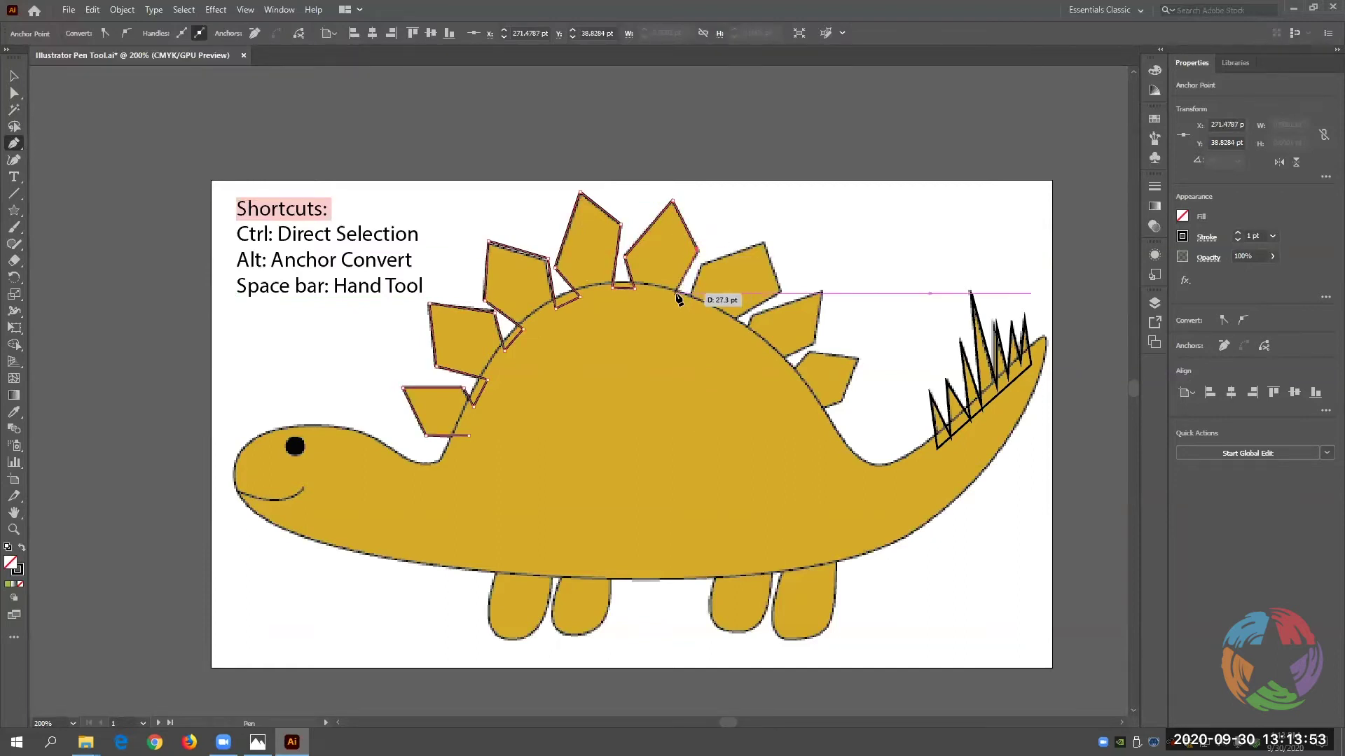
Continue the path around the sixth back plate with corner points, ending at the body outline at about X 291 pt, Y 79 pt.
click(689, 299)
click(697, 263)
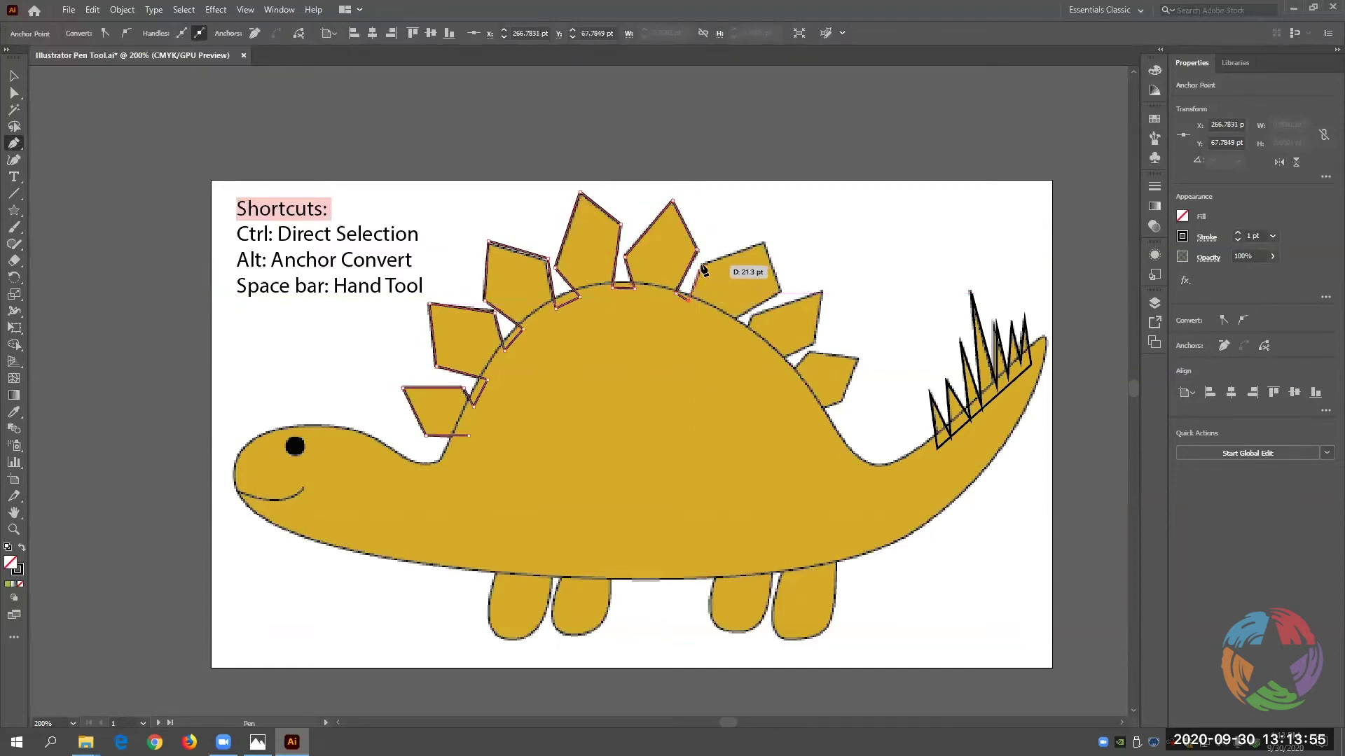
click(763, 243)
click(779, 292)
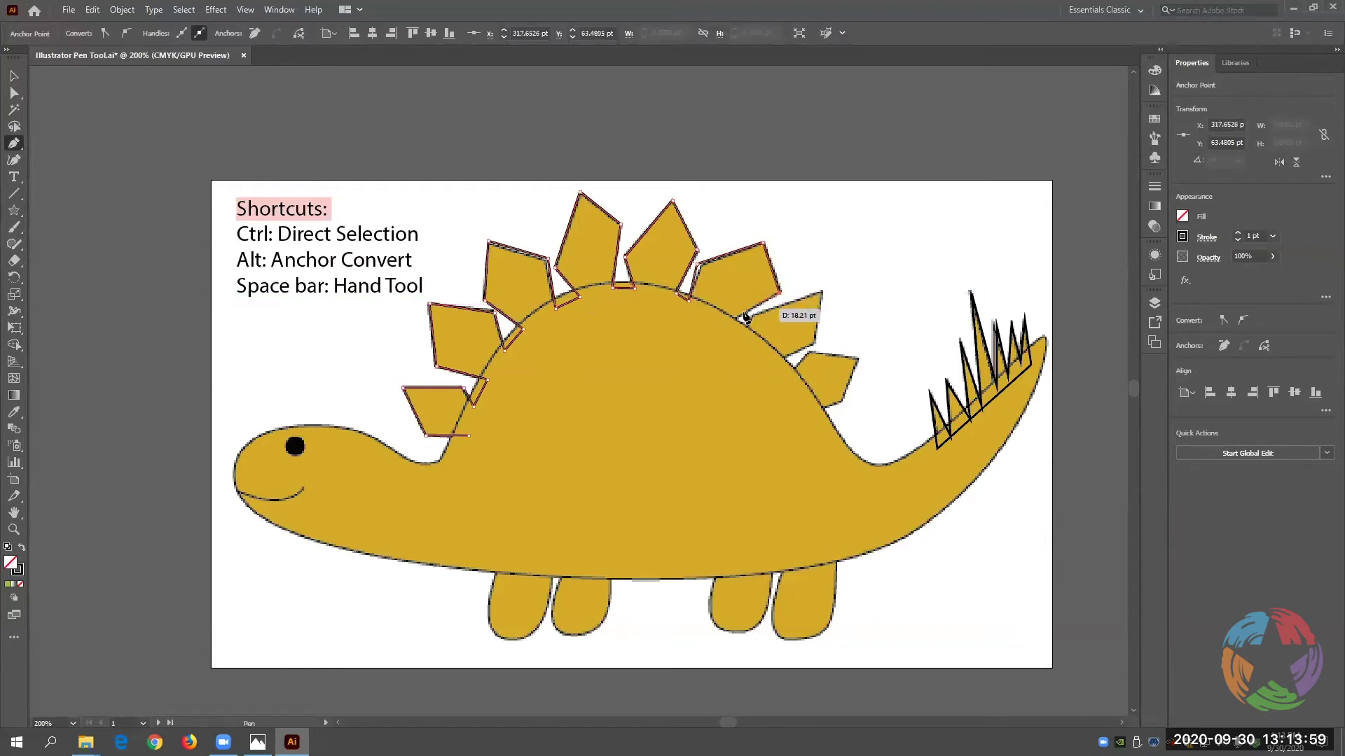
click(731, 320)
Trace the last two back plates, adjusting the seventh plate's inner corner to about X 302 pt, Y 77 pt, and close the path across the body.
click(748, 327)
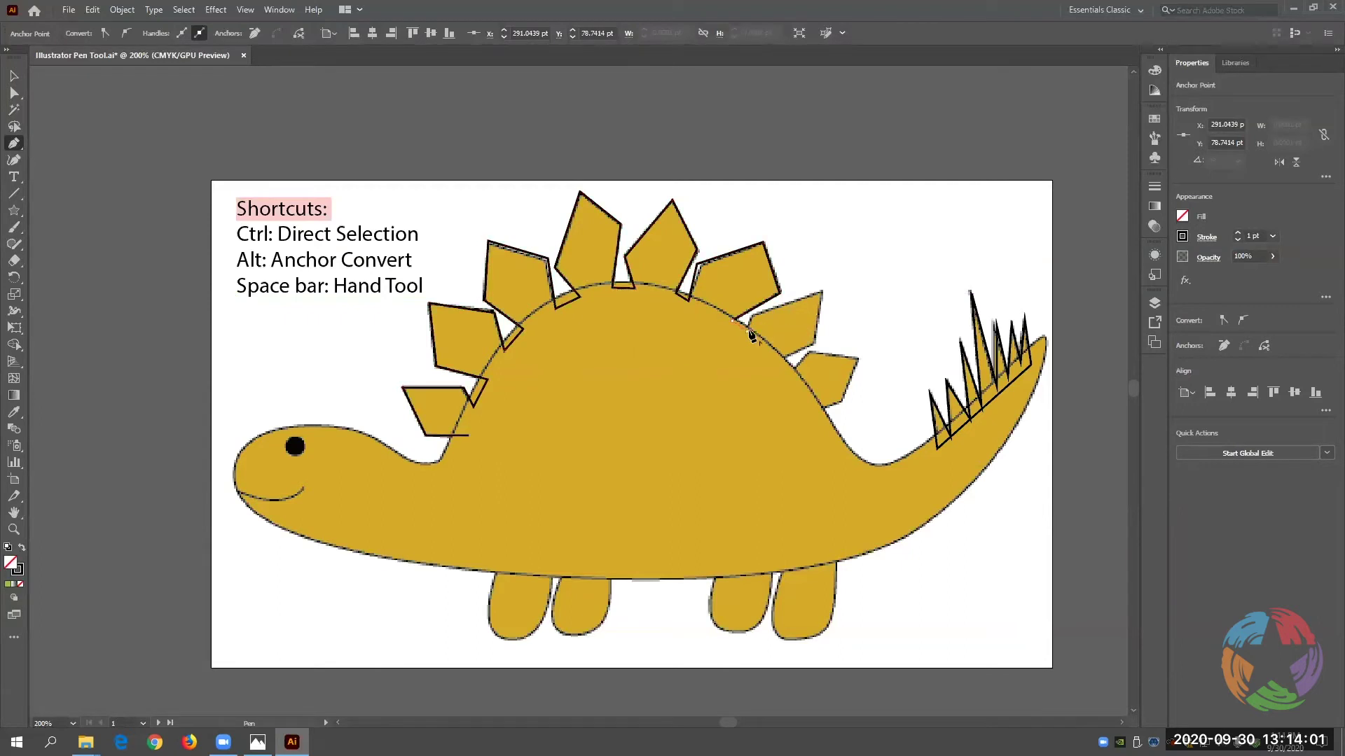
click(821, 293)
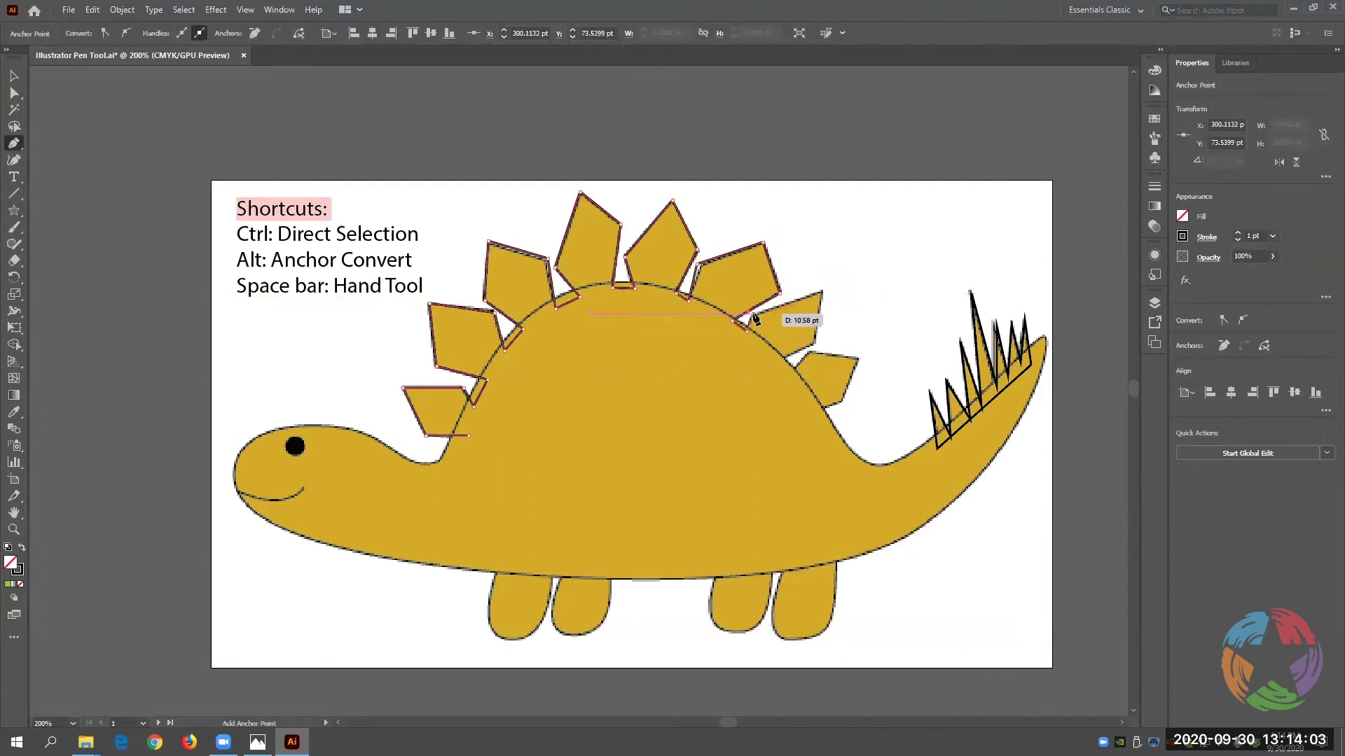
click(750, 318)
ctrl+click(751, 318)
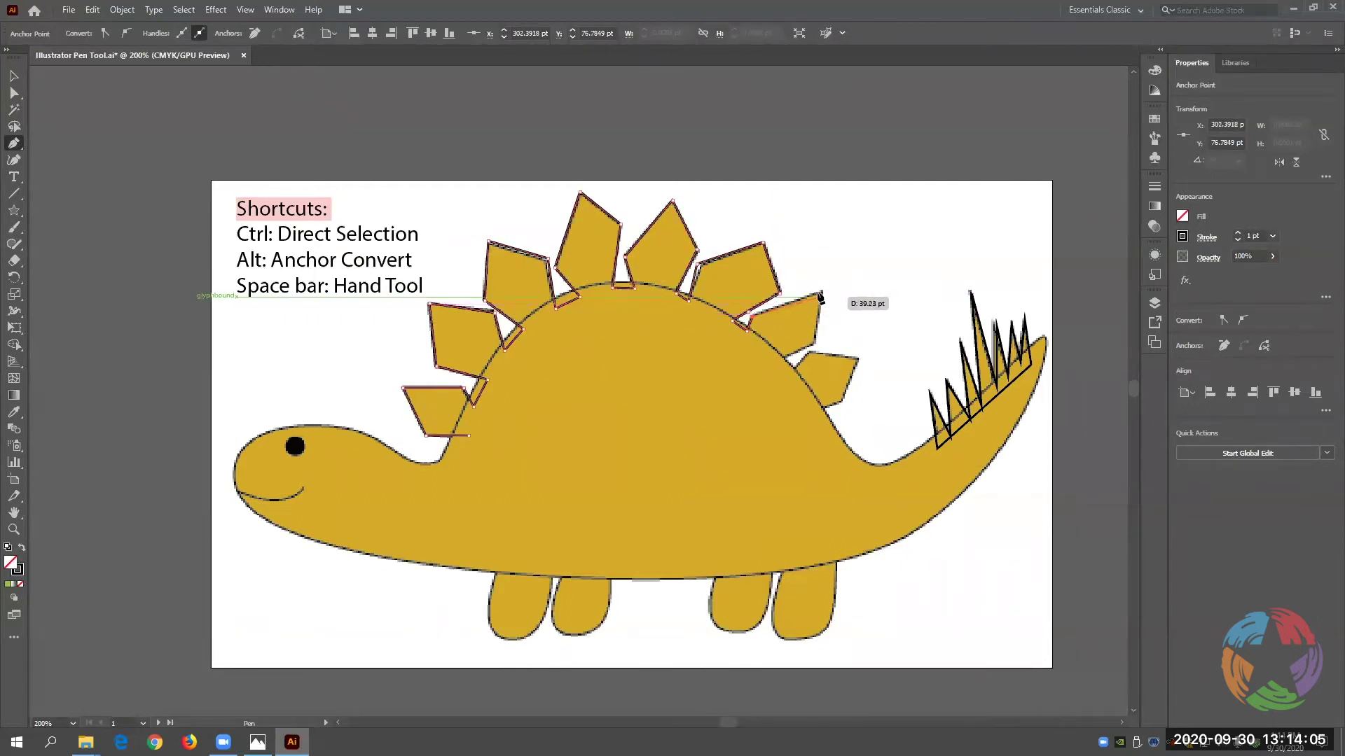
drag(816, 341, 856, 361)
drag(829, 409, 470, 440)
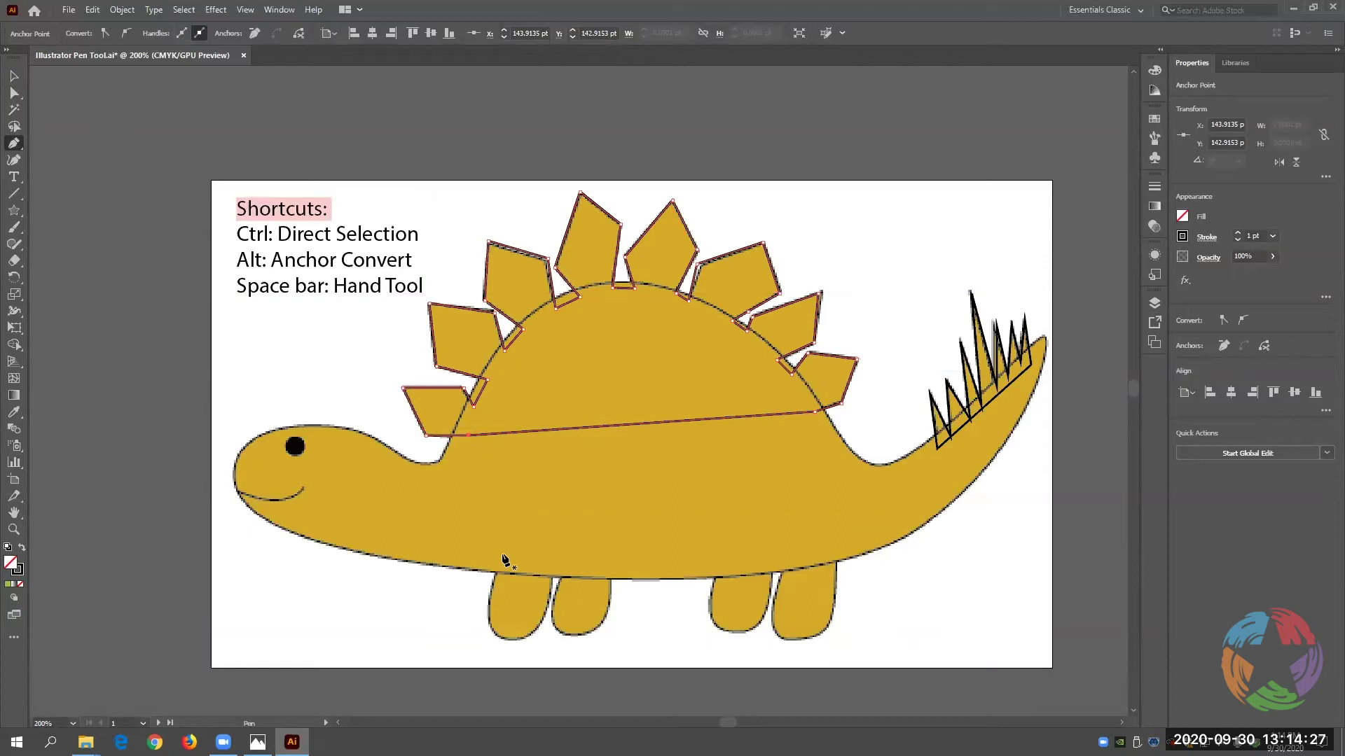
Trace the first front leg with the Pen tool from about X 163 pt, Y 205 pt, and round its foot into a smooth curve.
scroll(516, 555, down, 1)
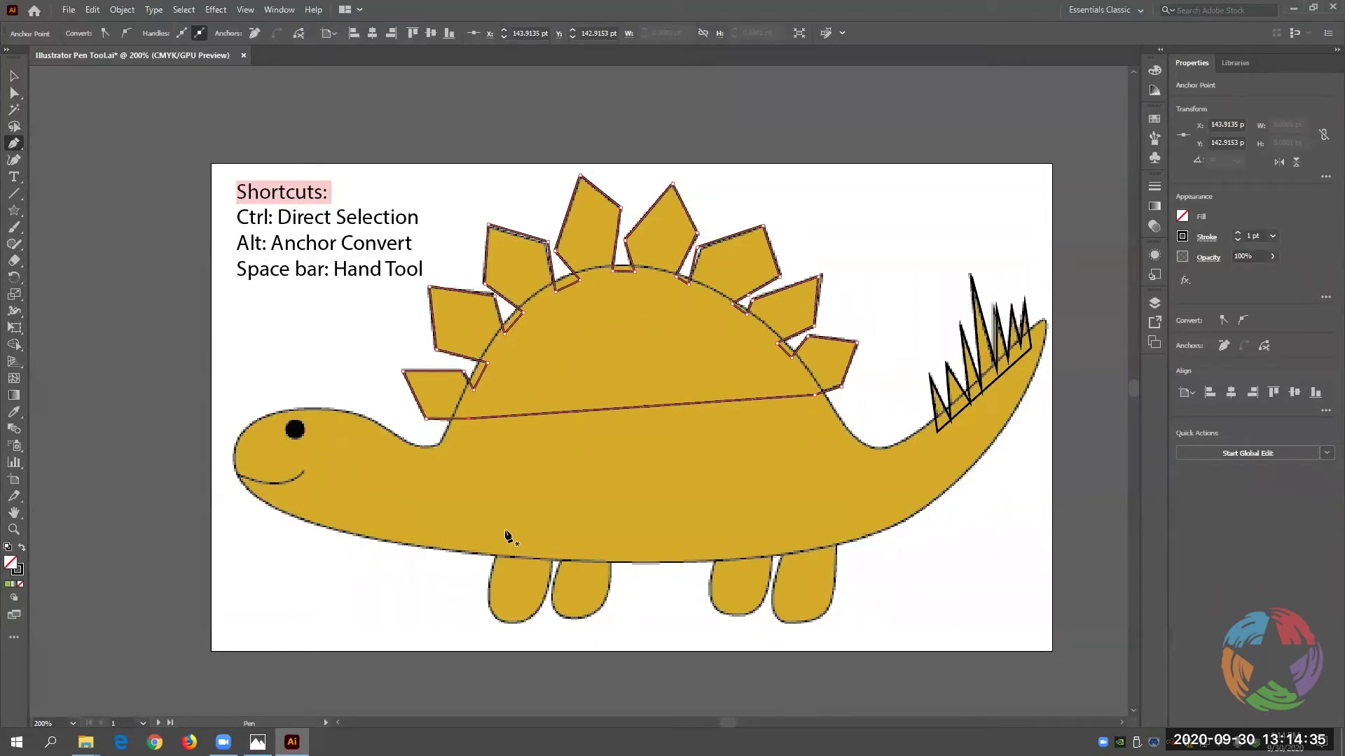
drag(501, 530, 508, 621)
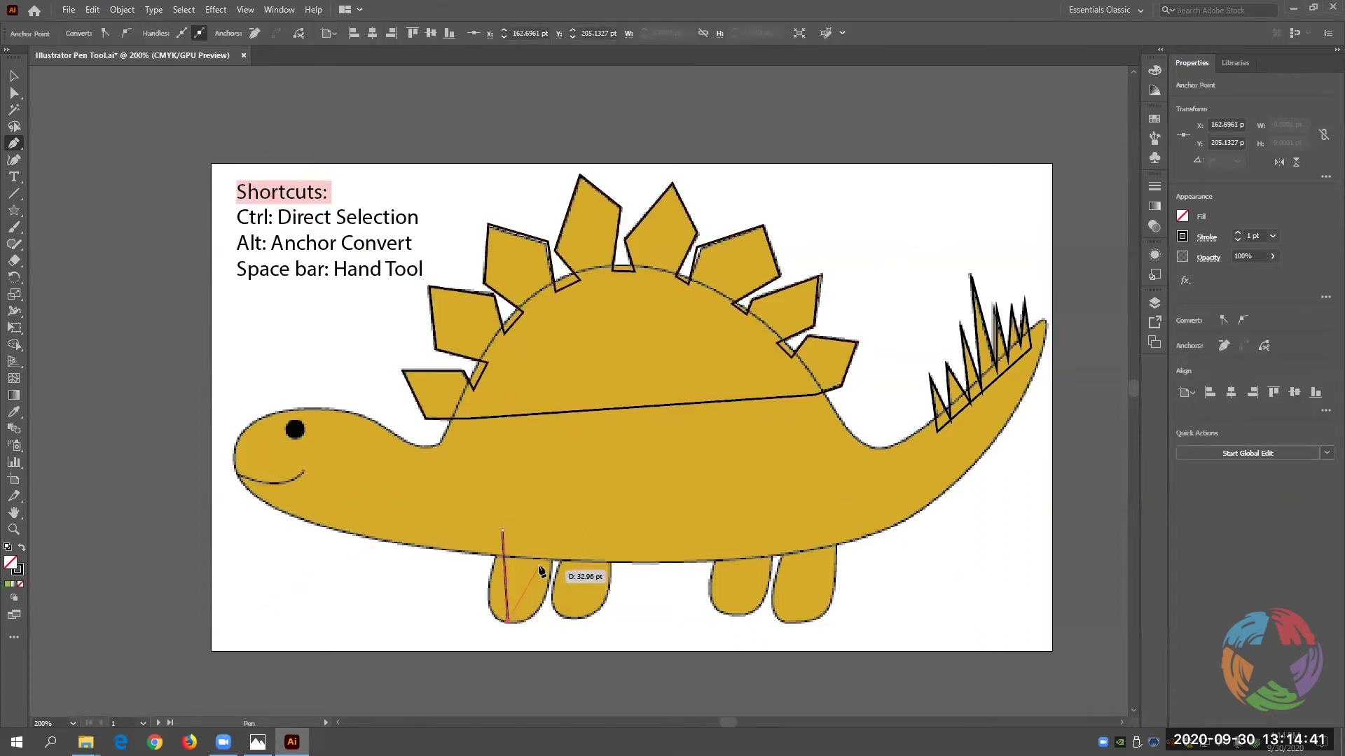
click(553, 539)
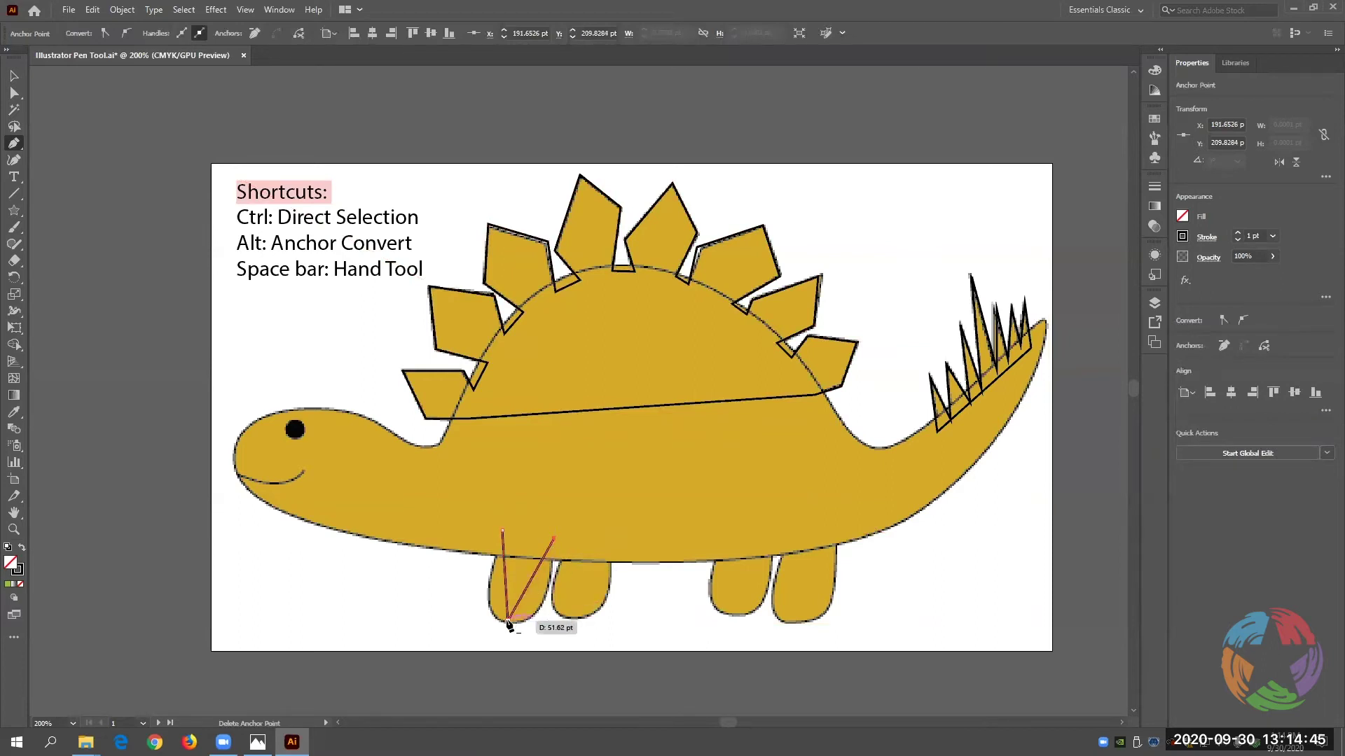
drag(507, 620, 547, 621)
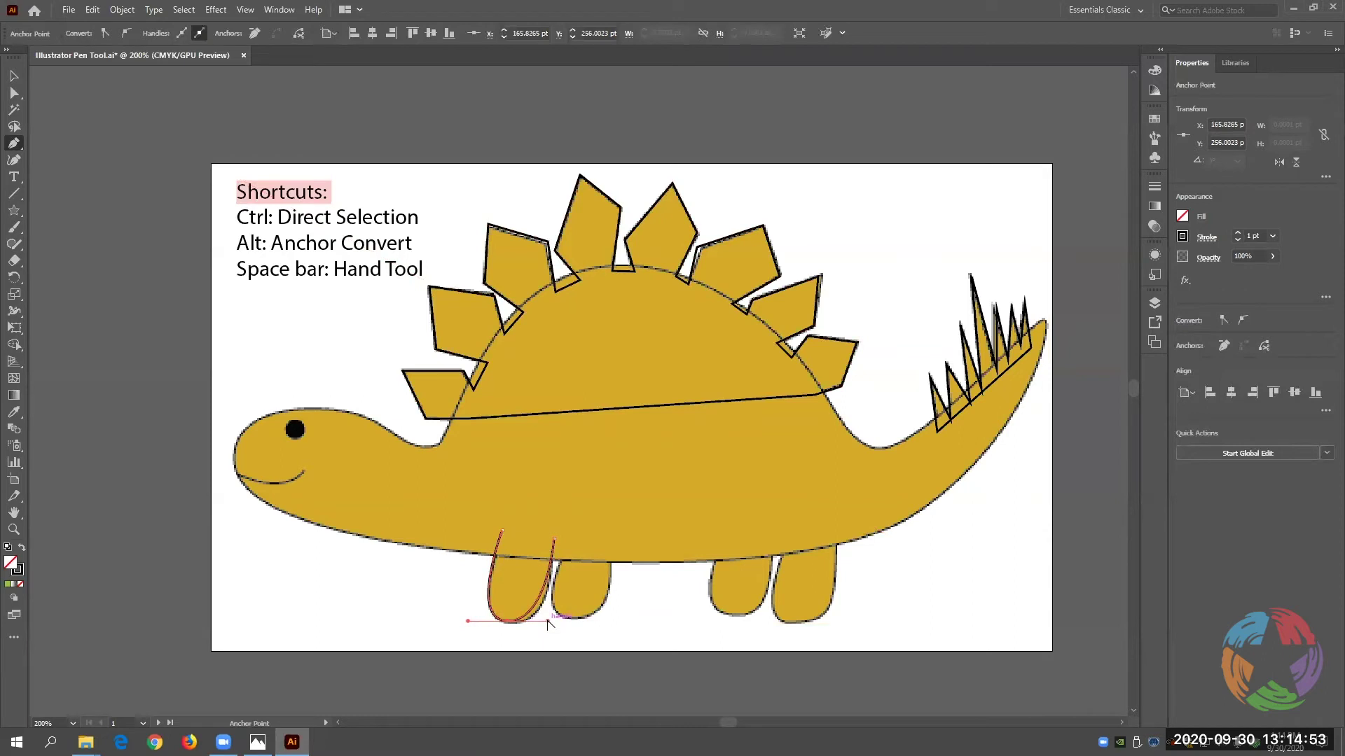
Extend the path around the second front leg to about X 224 pt, Y 211 pt, and convert its foot anchor to a smooth curve.
drag(554, 539, 572, 622)
click(572, 619)
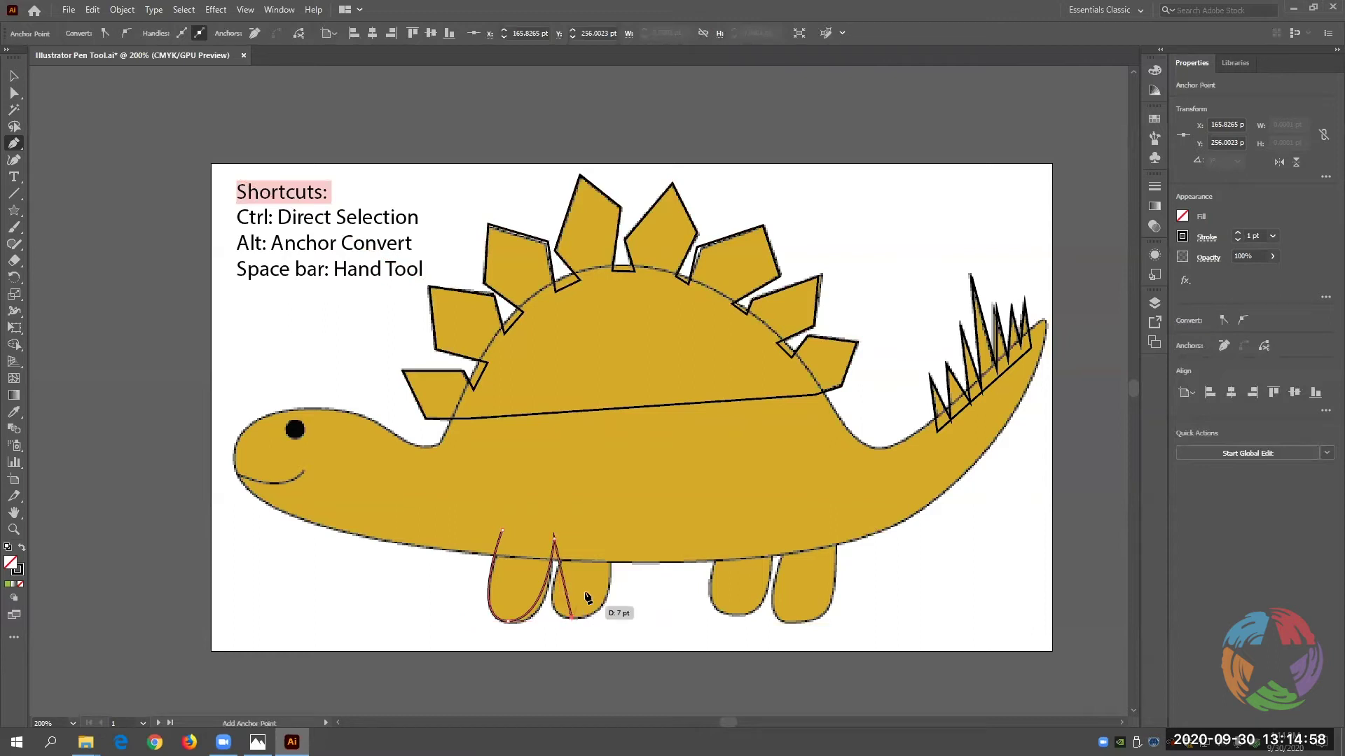
click(611, 541)
drag(572, 619, 572, 620)
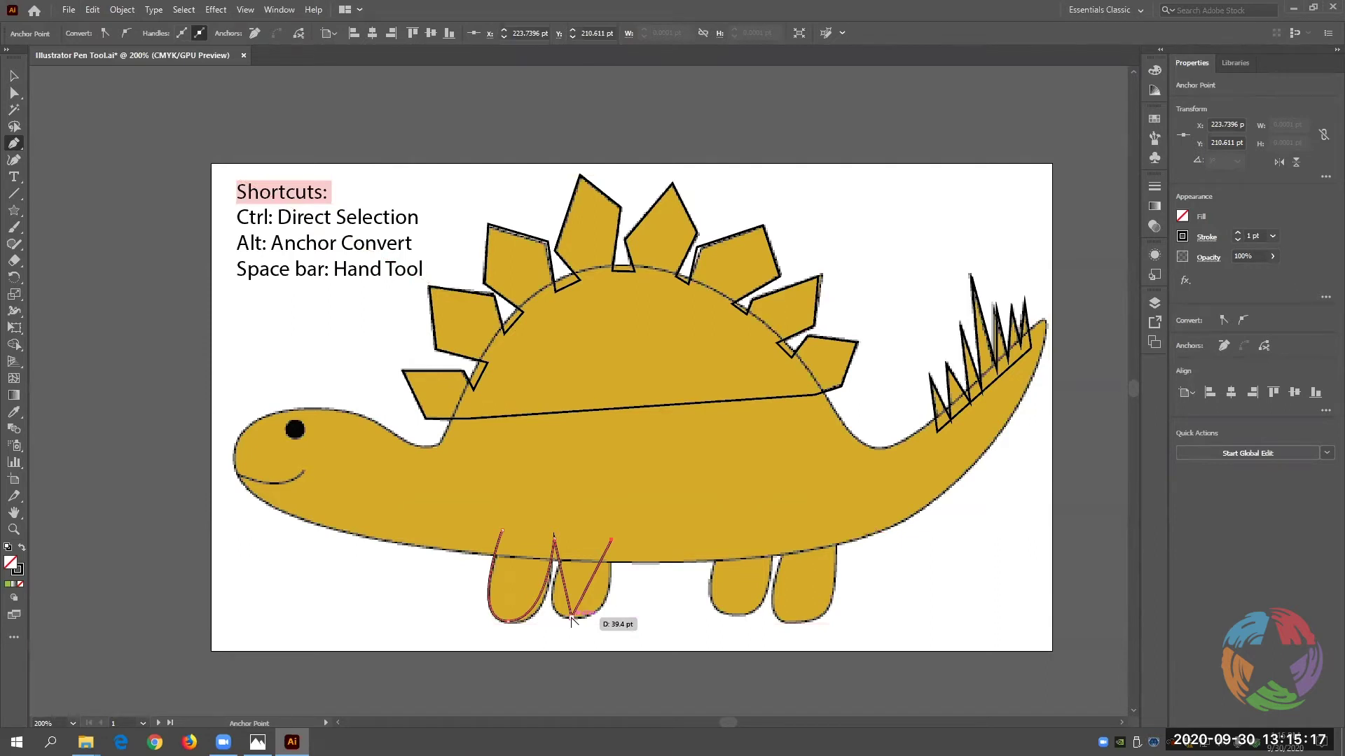
drag(571, 616, 570, 615)
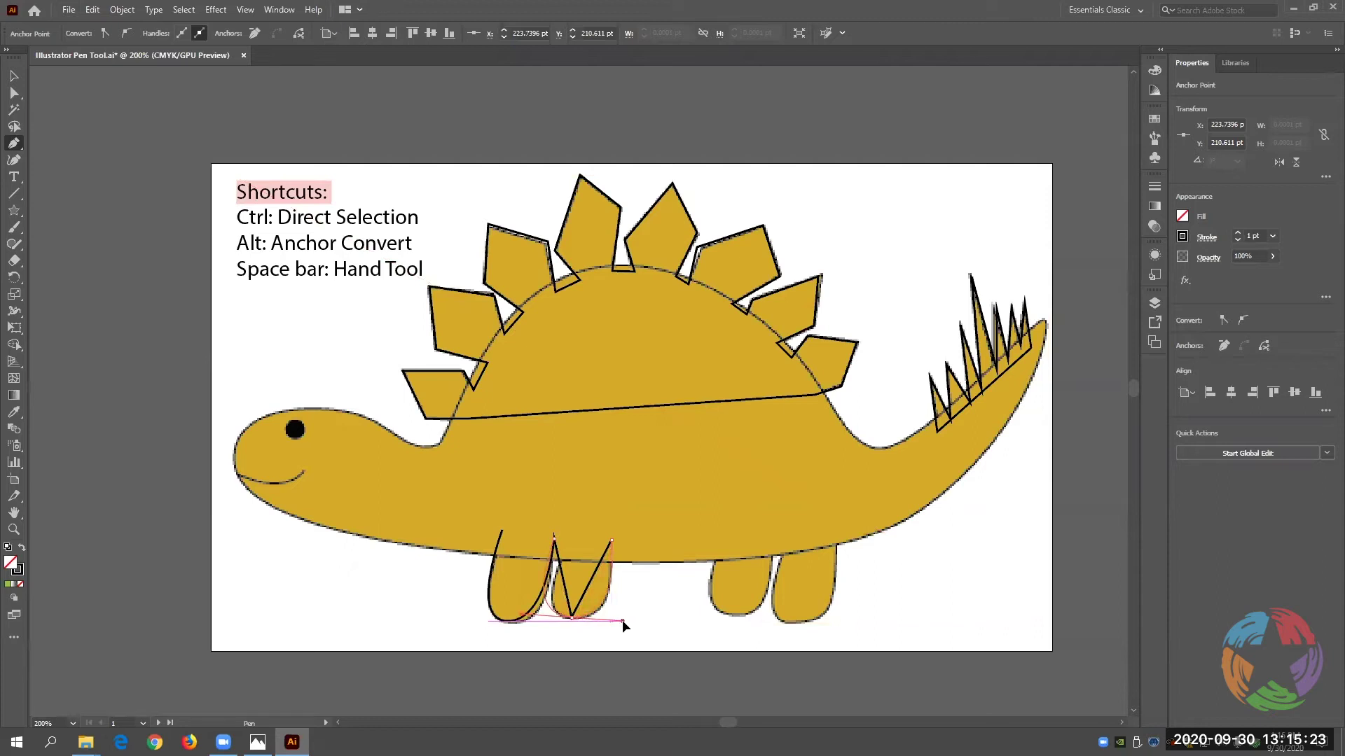
drag(623, 621, 622, 621)
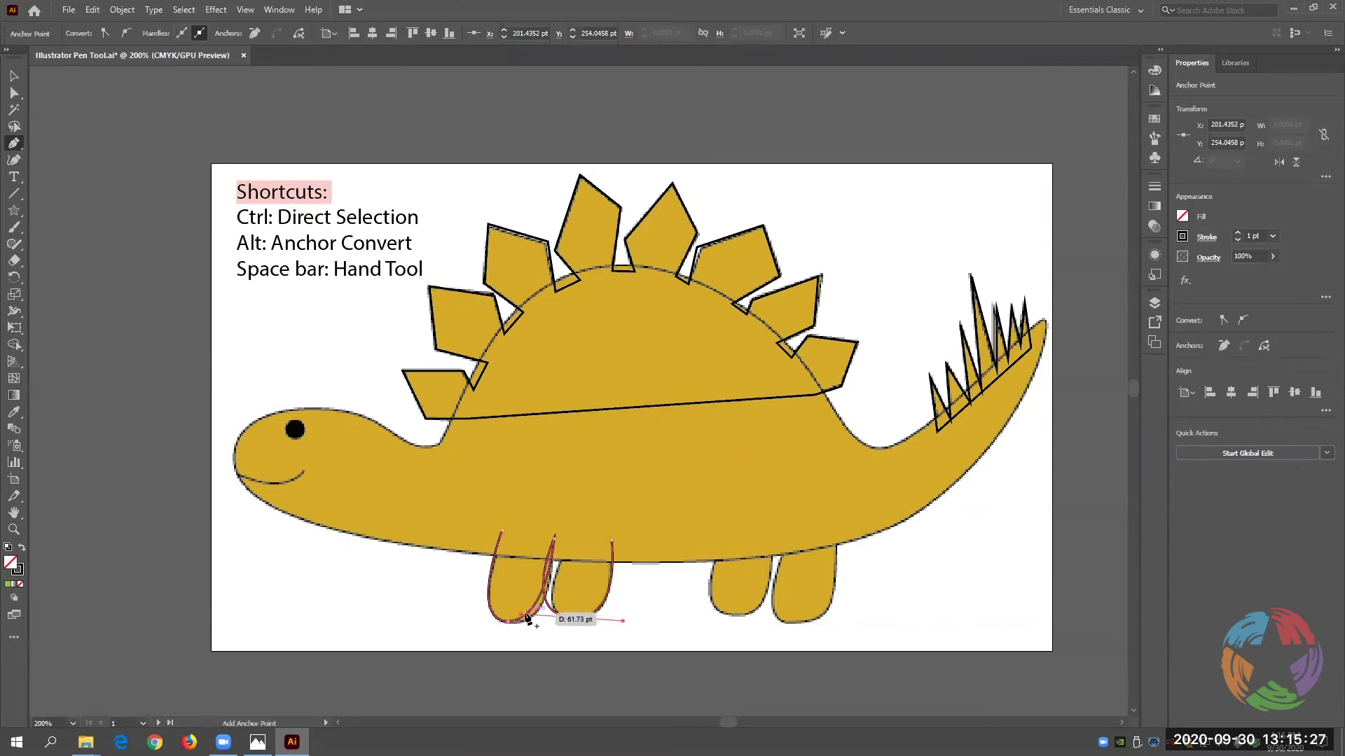
Adjust the second foot's curve handle and raise the anchor between the two front legs to about X 200 pt, Y 188 pt.
key(ctrl)
ctrl+click(526, 615)
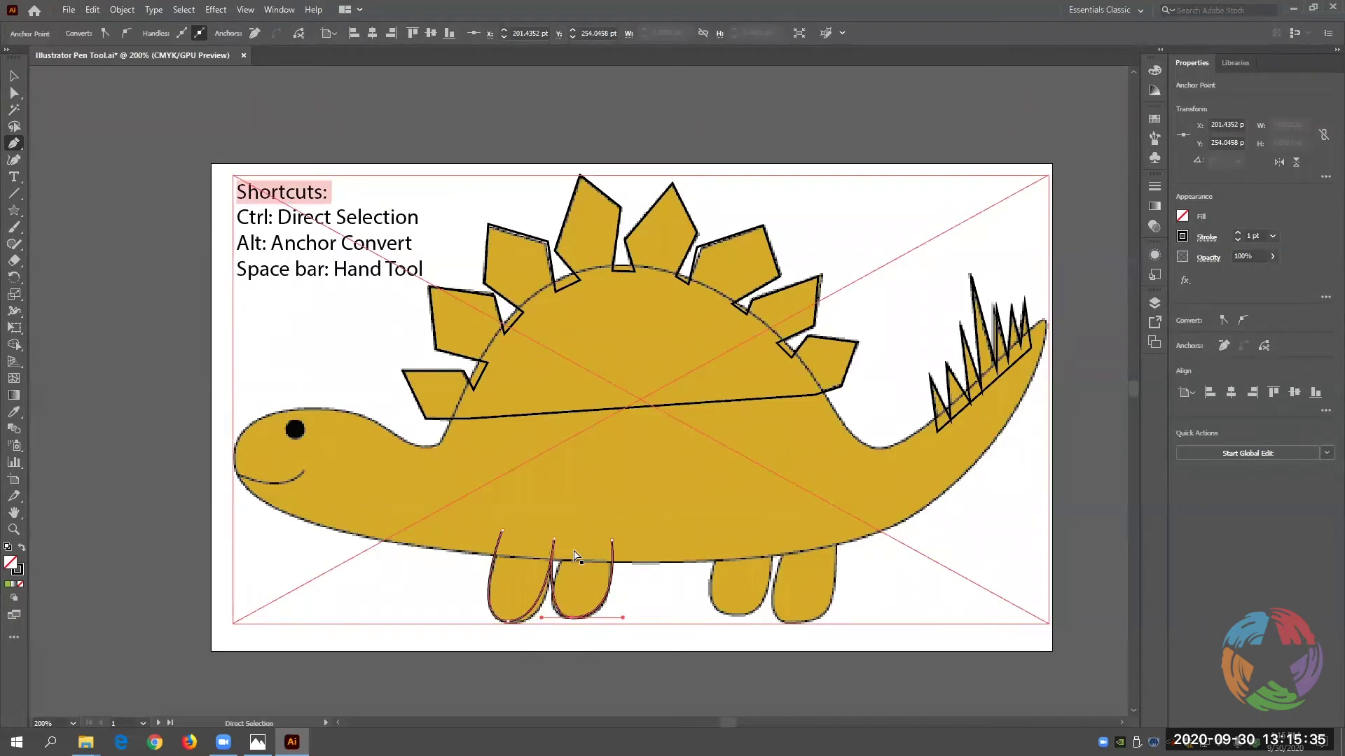
ctrl+click(557, 546)
drag(558, 544, 568, 499)
ctrl+click(562, 623)
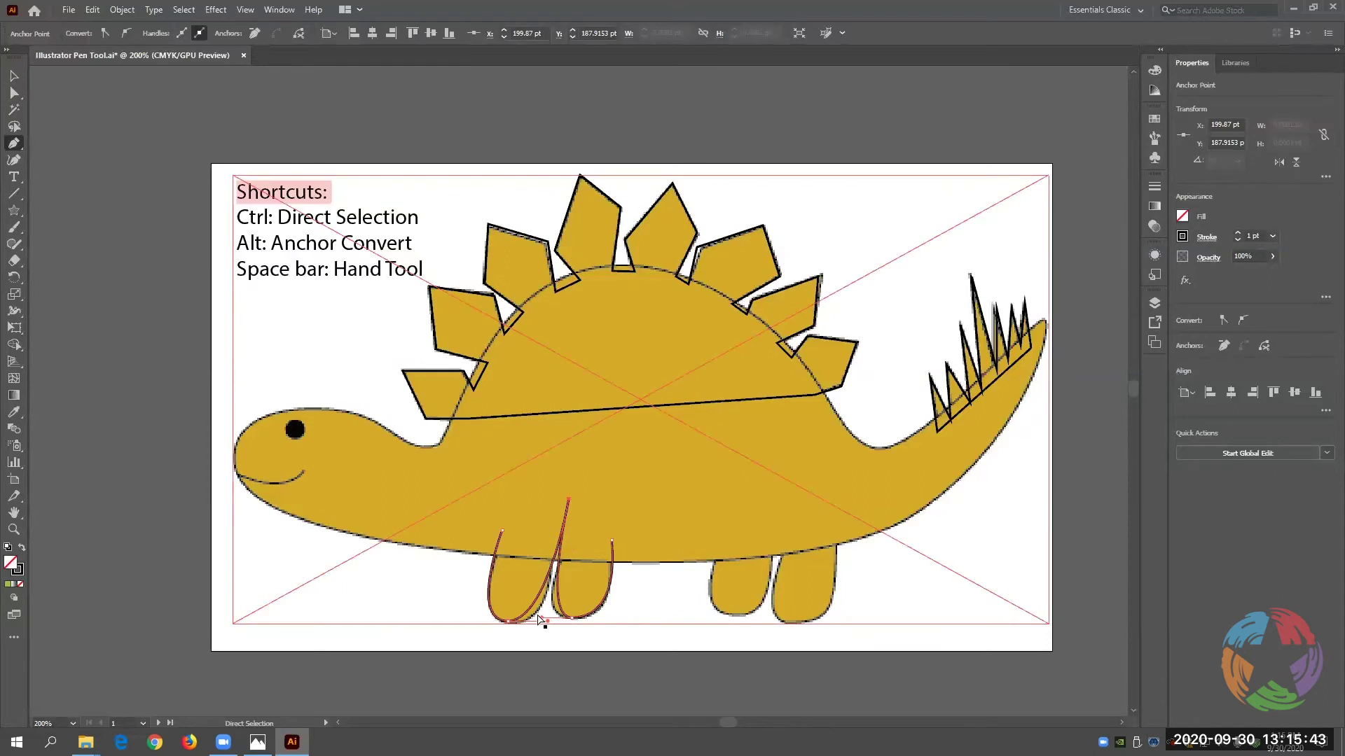
drag(540, 612, 535, 612)
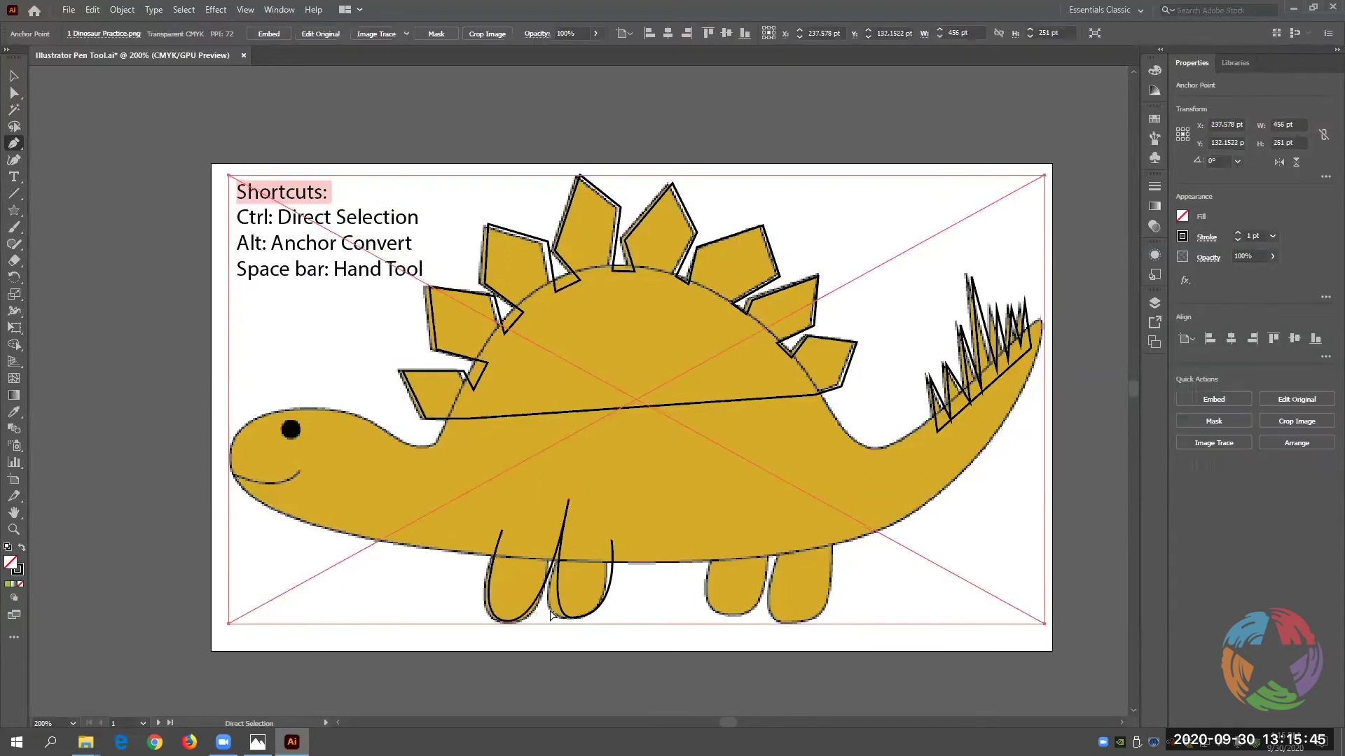
key(ctrl+shift+a)
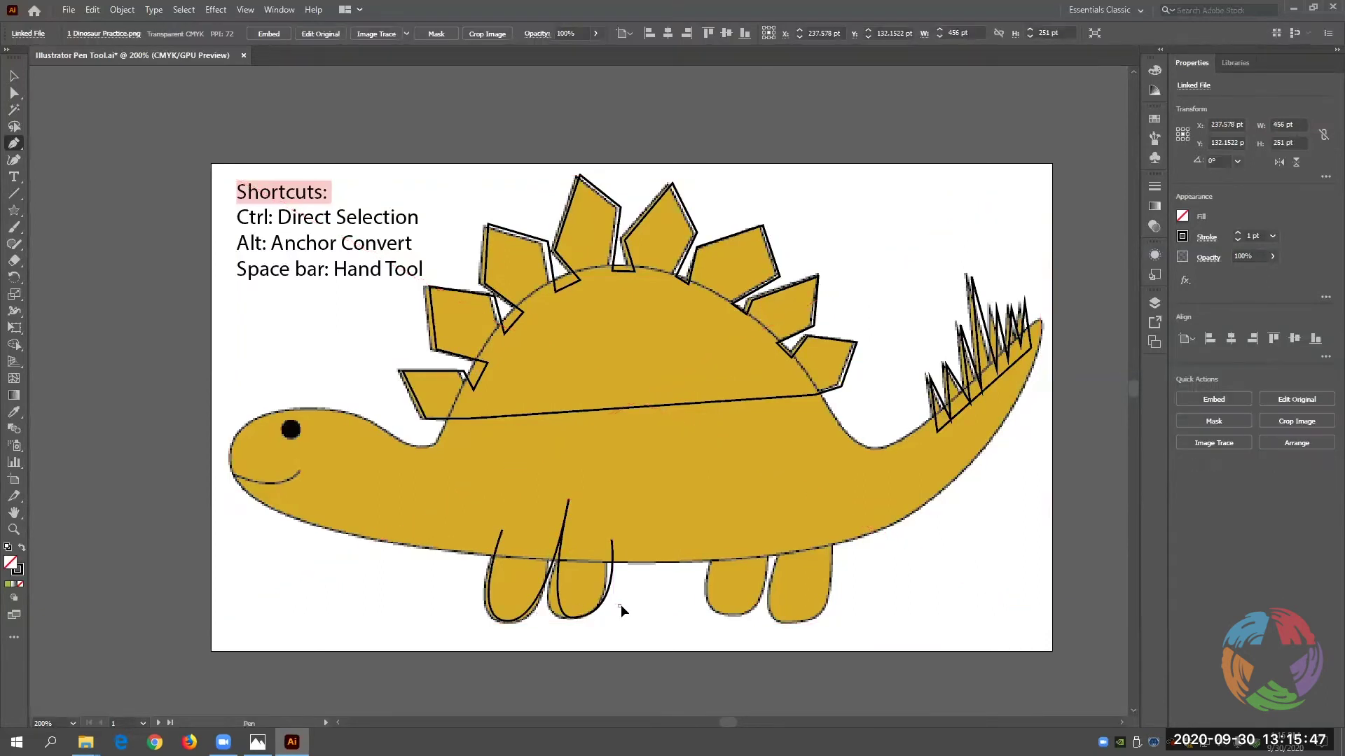
key(ctrl+z)
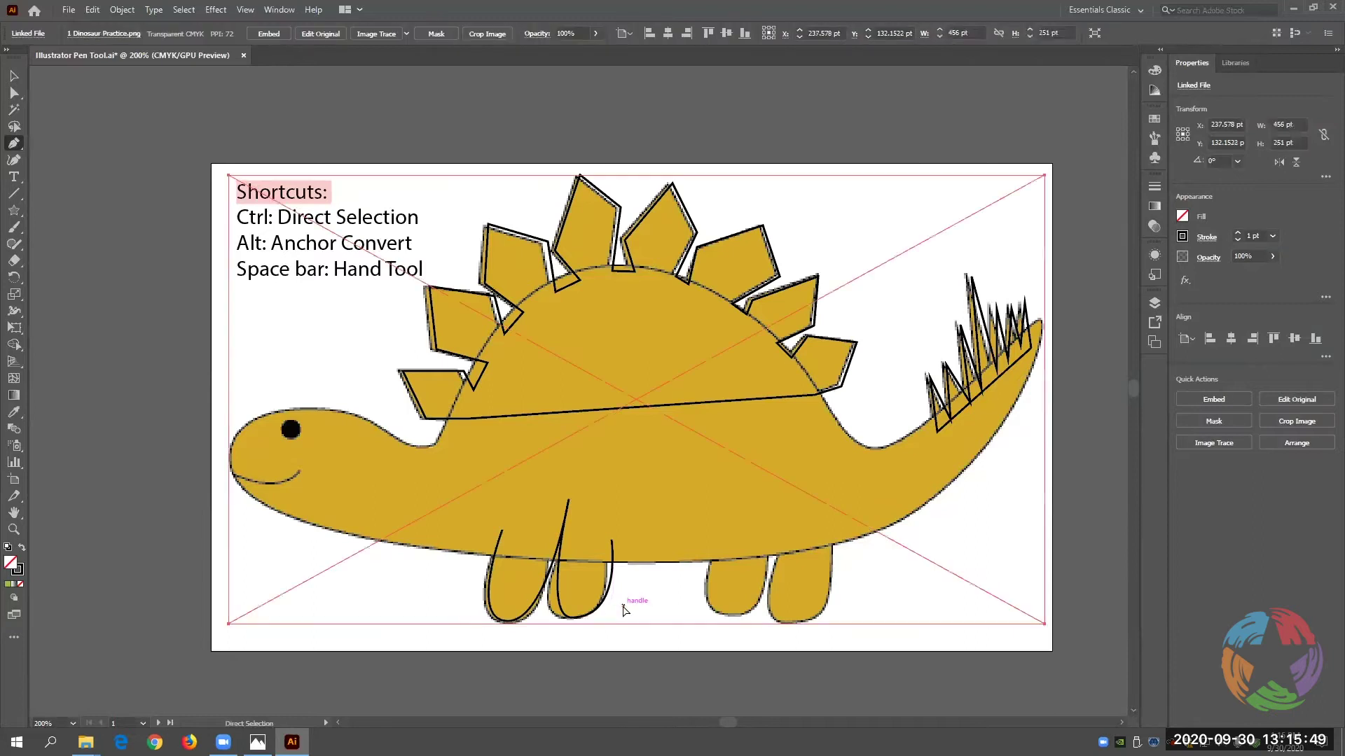
Continue the leg path straight across the belly to about X 284 pt, Y 210 pt, and curve it around the third foot.
ctrl+click(614, 552)
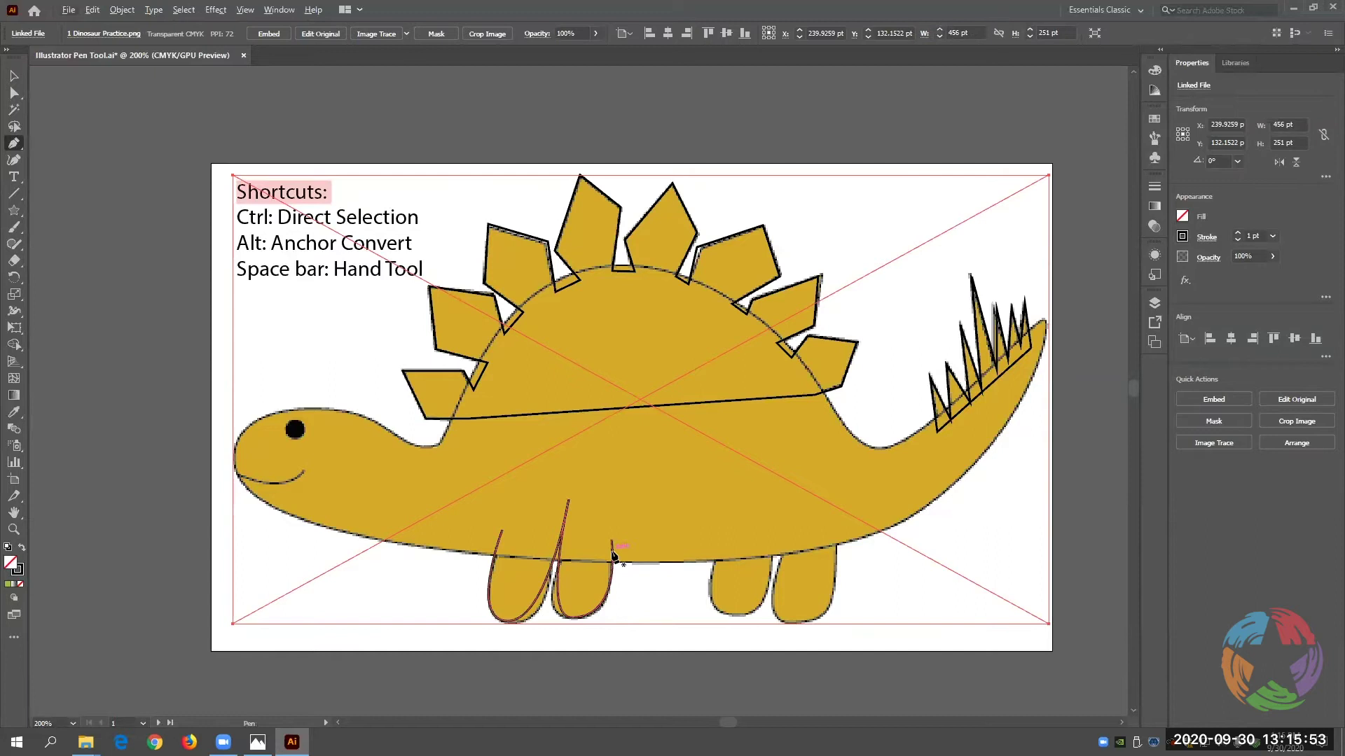
click(612, 542)
drag(614, 546, 725, 620)
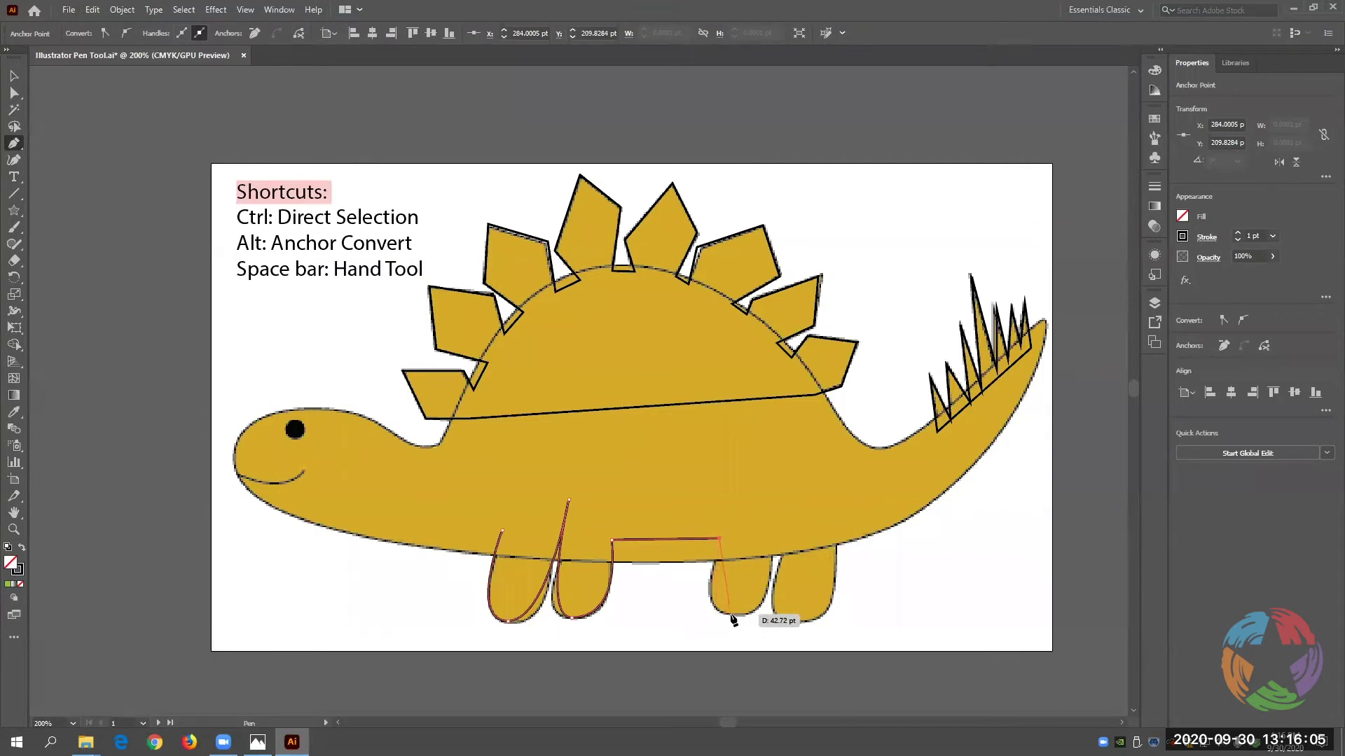
ctrl+click(732, 614)
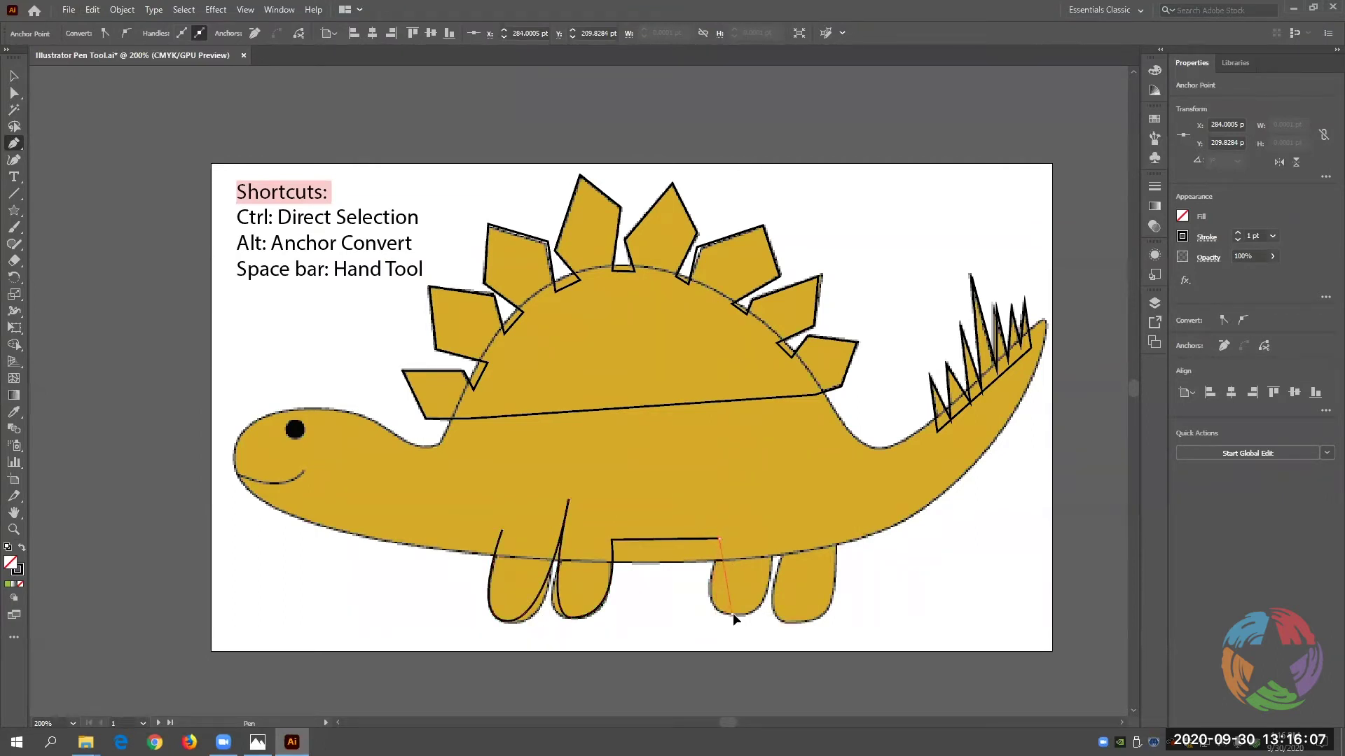
drag(754, 615, 772, 615)
click(771, 615)
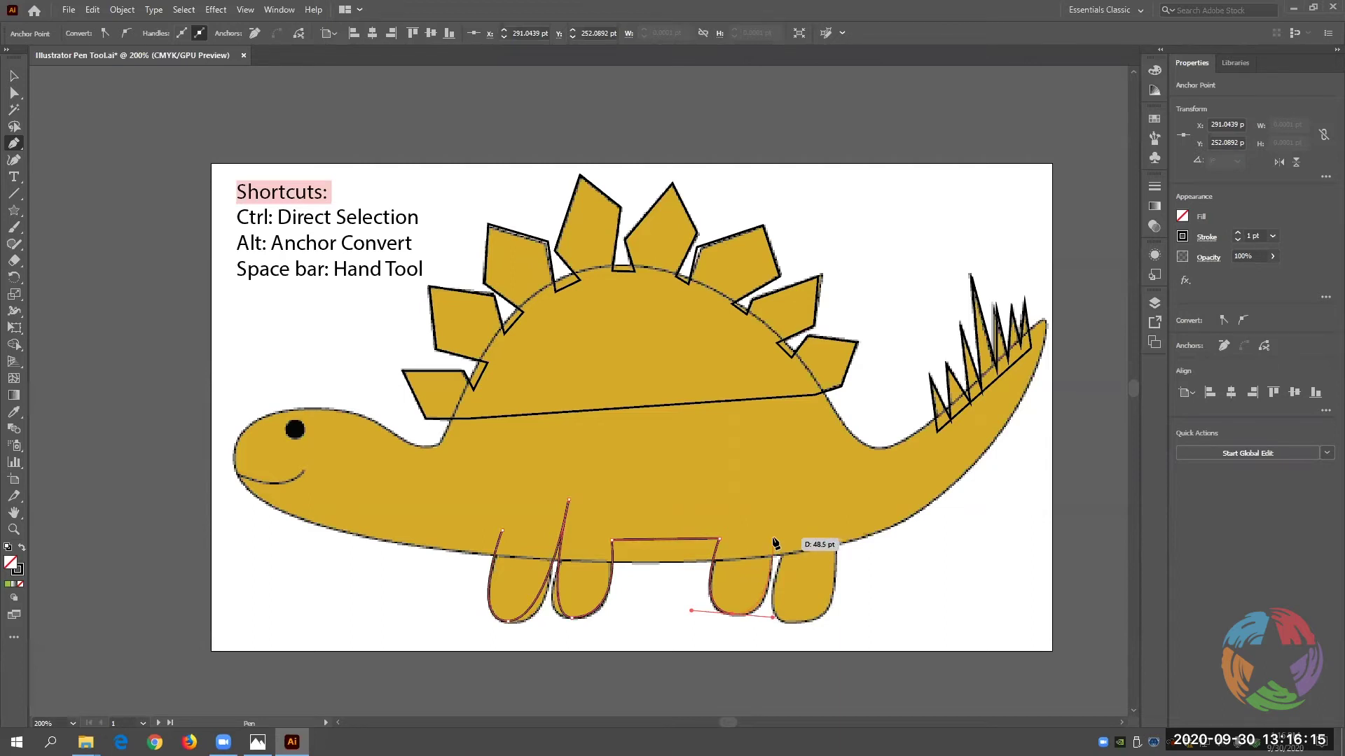
Curve the path between the two rear legs, trace the last leg up to about X 347 pt, Y 190 pt, and close the path.
click(774, 540)
click(783, 526)
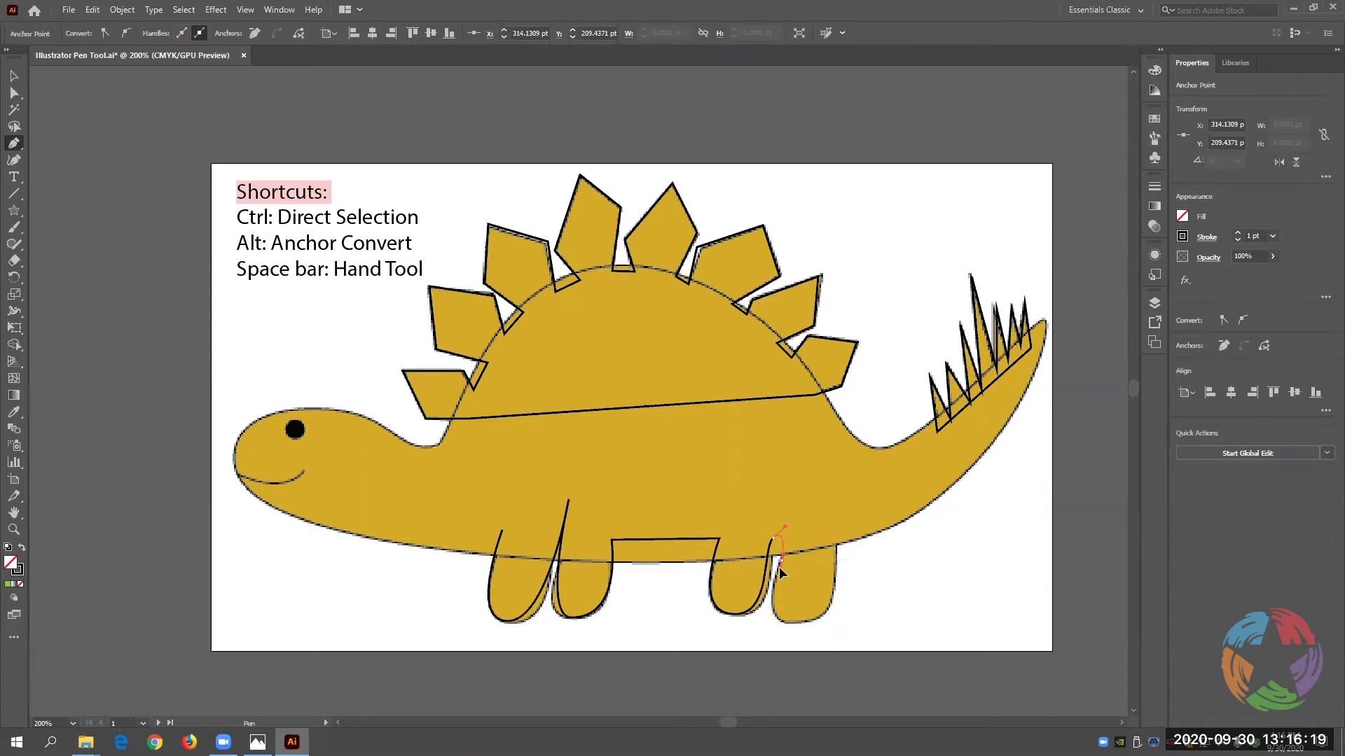
click(777, 619)
click(832, 606)
drag(841, 582, 834, 507)
click(834, 507)
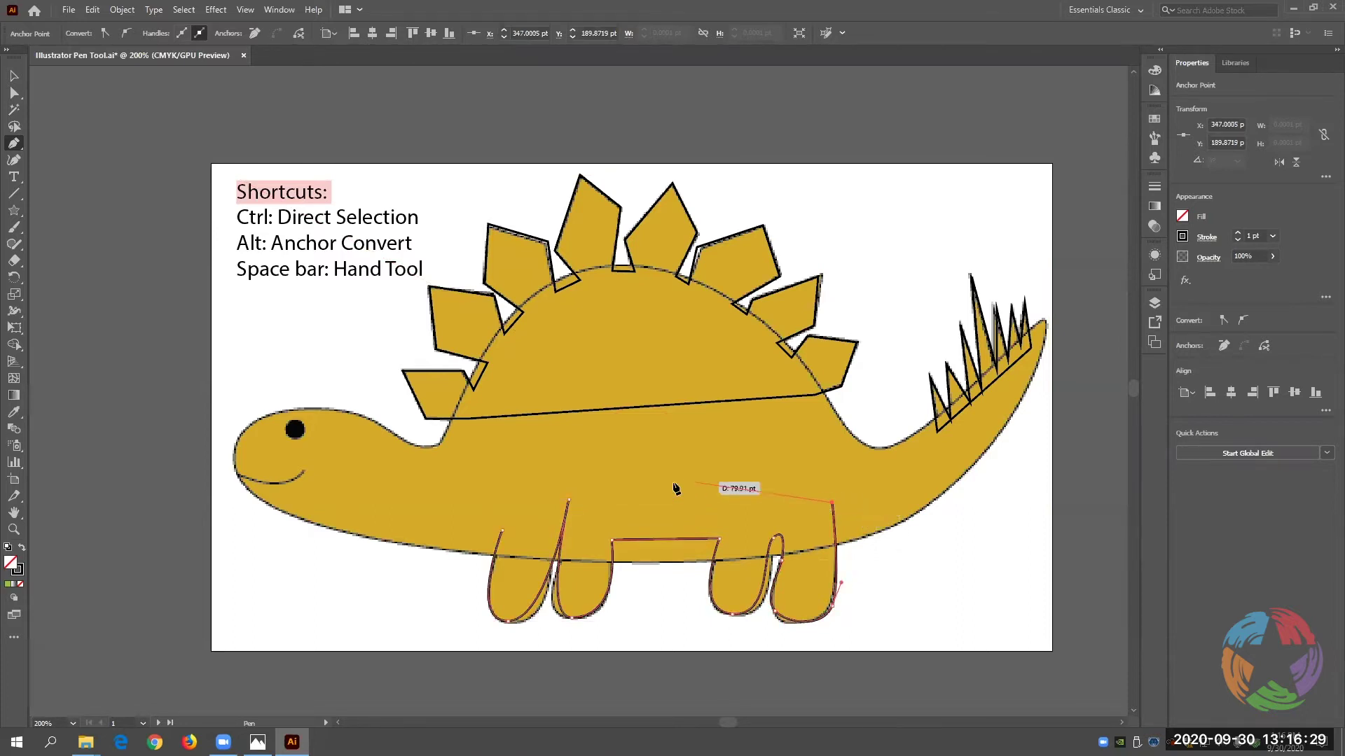
click(503, 534)
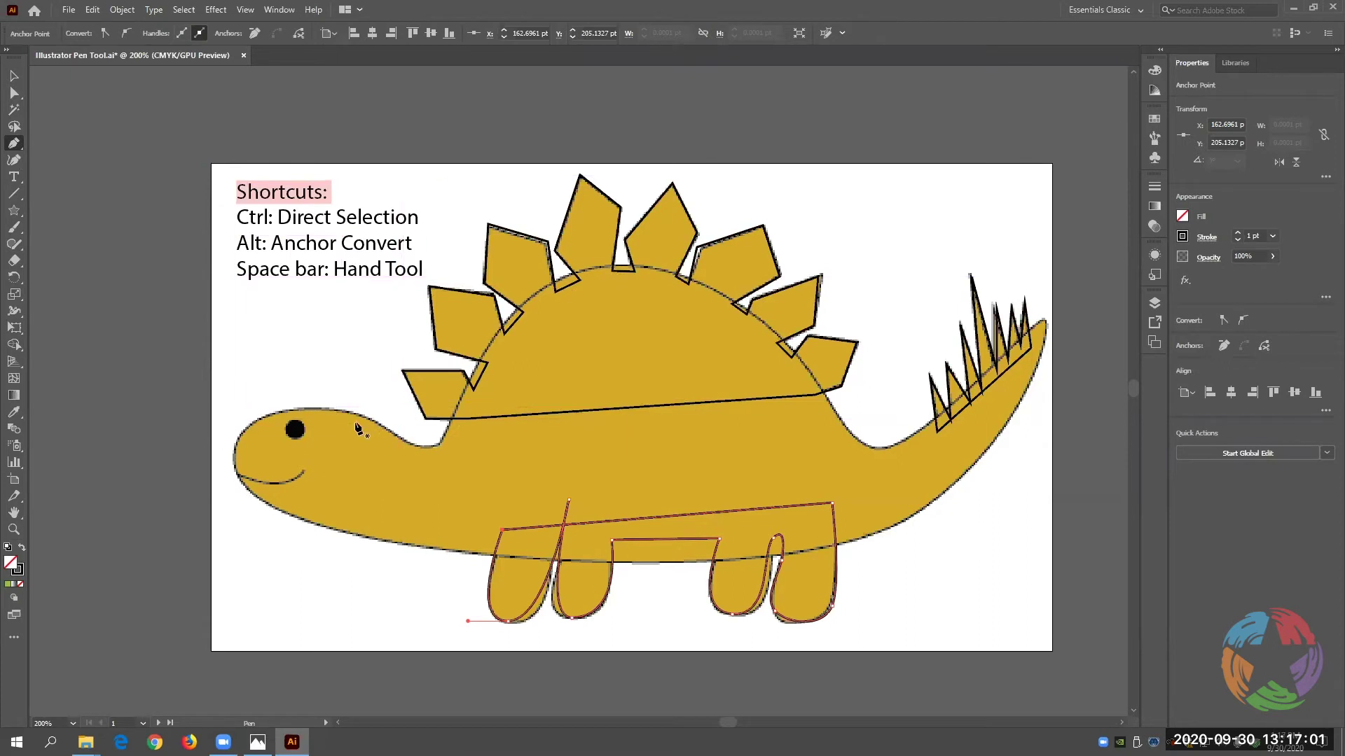
Start the body outline at the hump's top, curving through about X 366 pt, Y 158 pt to a corner at the tail tip.
ctrl+click(617, 264)
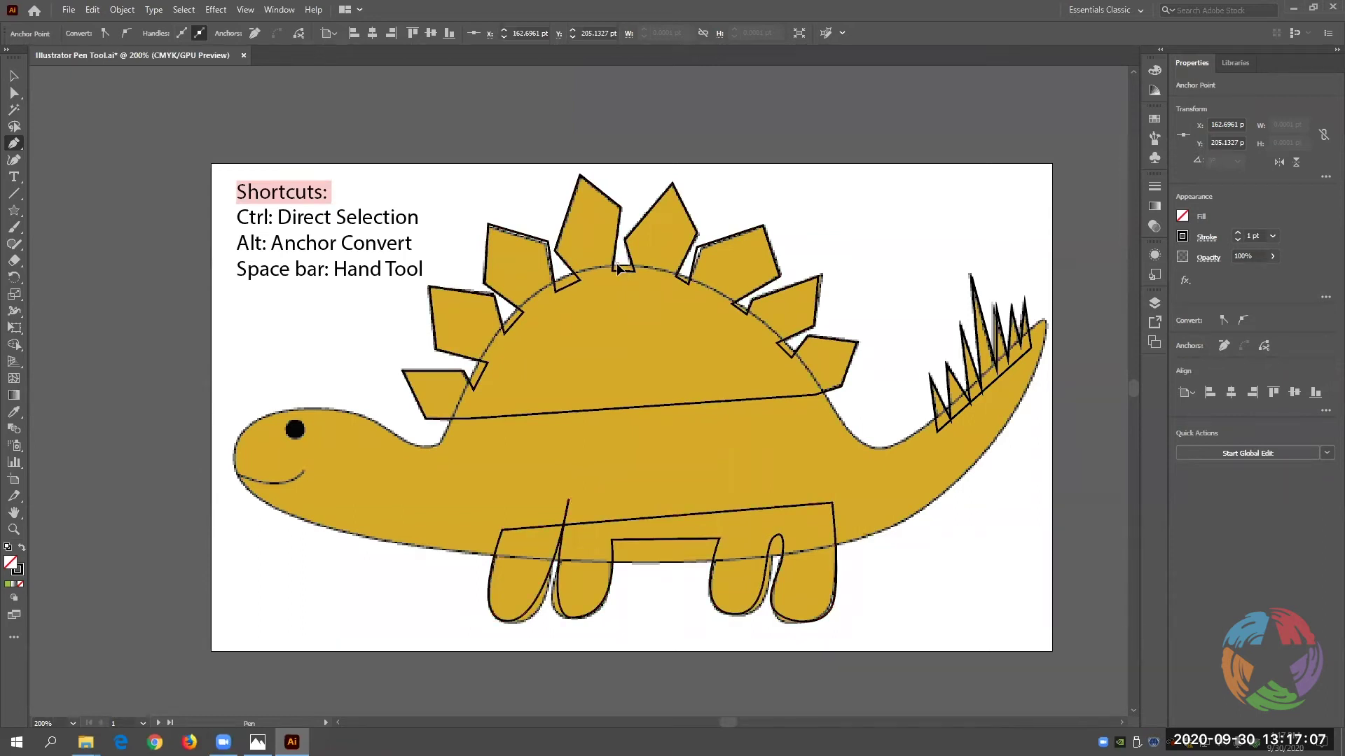
ctrl+click(686, 261)
ctrl+click(704, 262)
drag(756, 257, 904, 464)
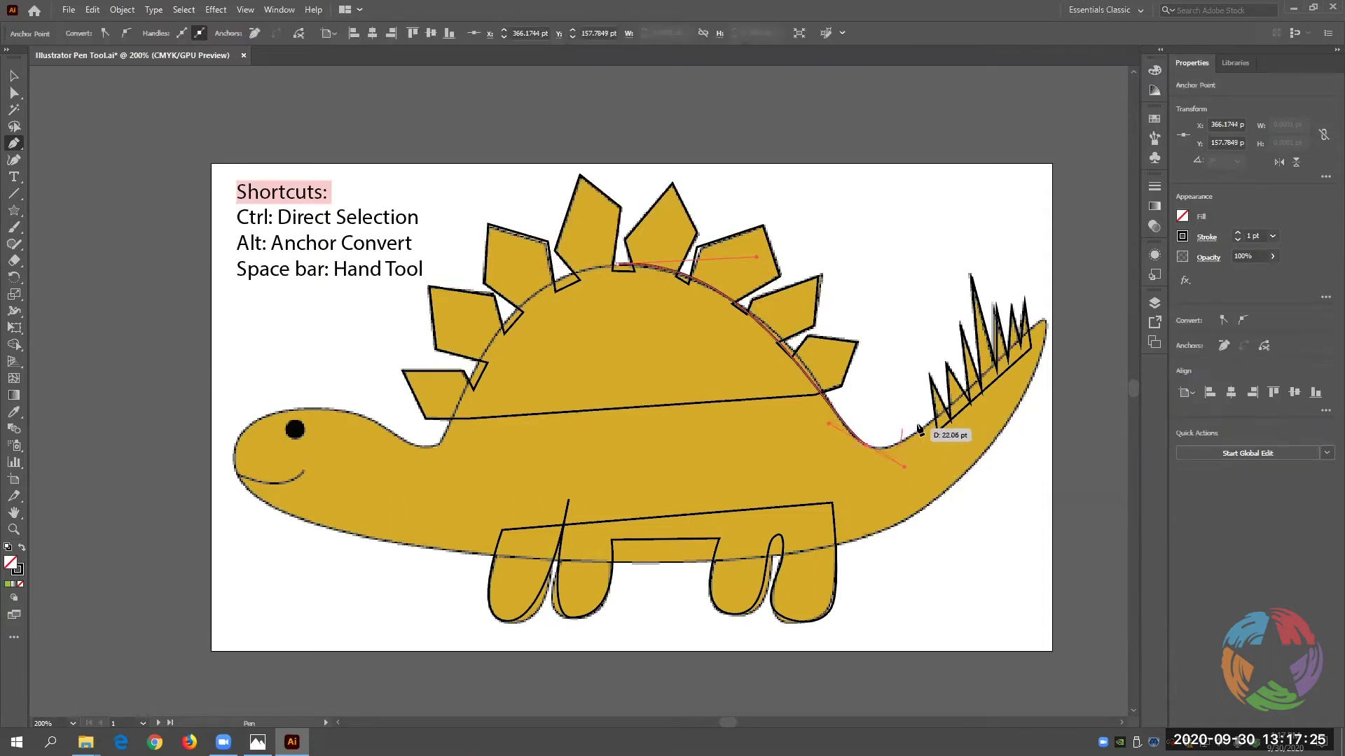
click(1047, 320)
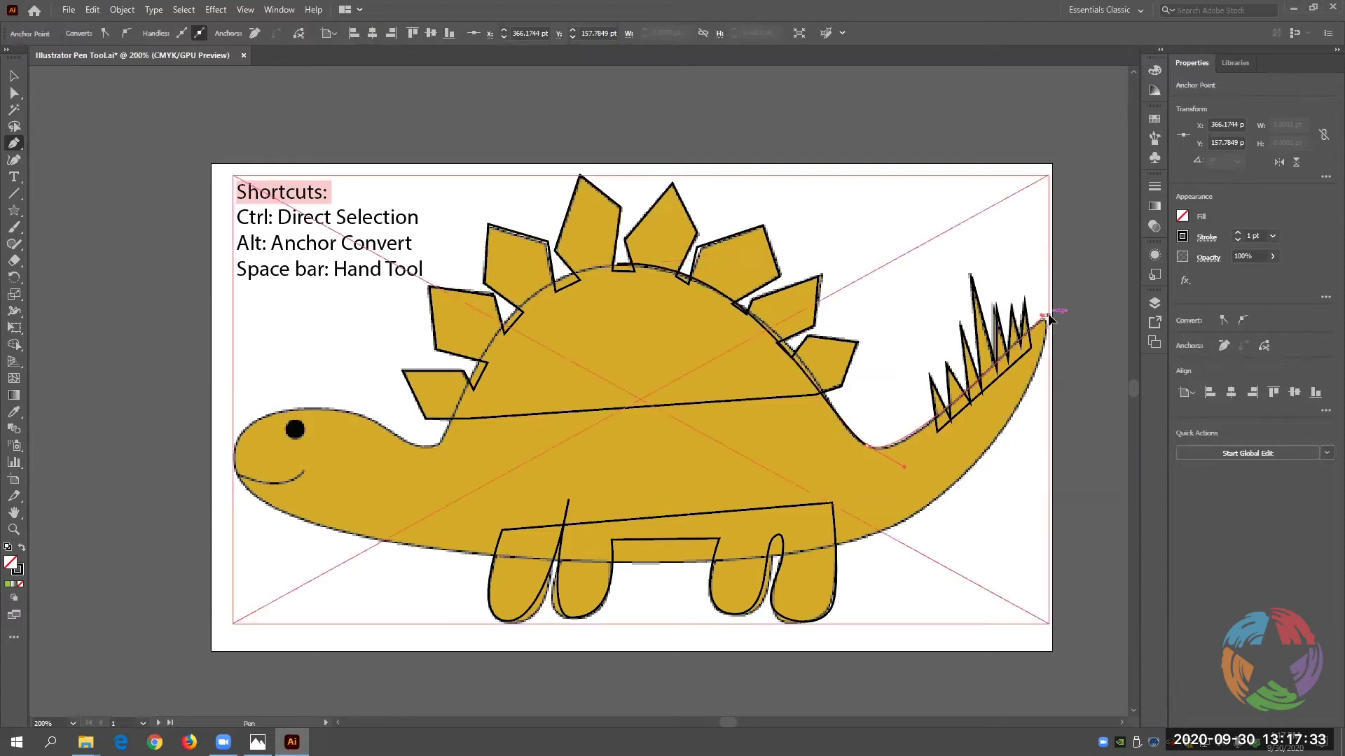
alt+click(1049, 315)
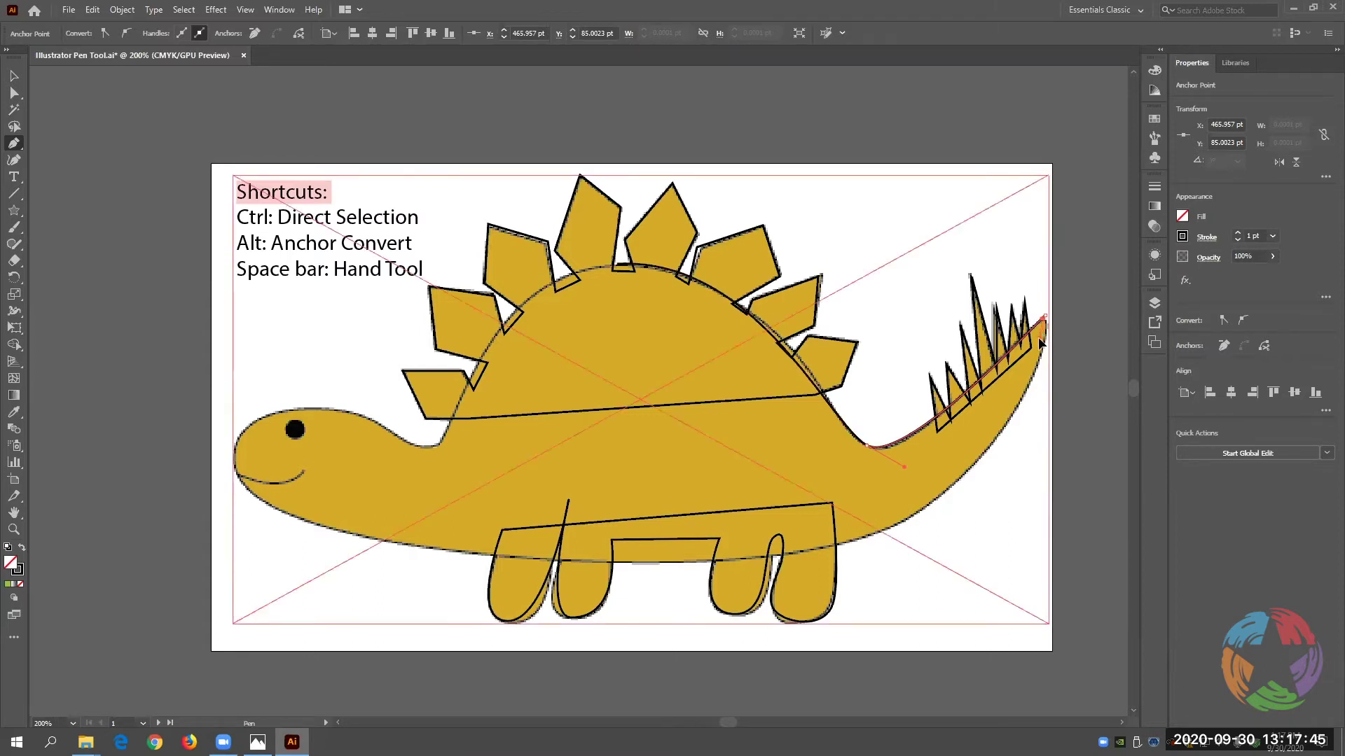
Trace the underside with curved segments through anchors at about X 377 pt, Y 205 pt and X 103 pt, Y 213 pt.
drag(1040, 343, 767, 584)
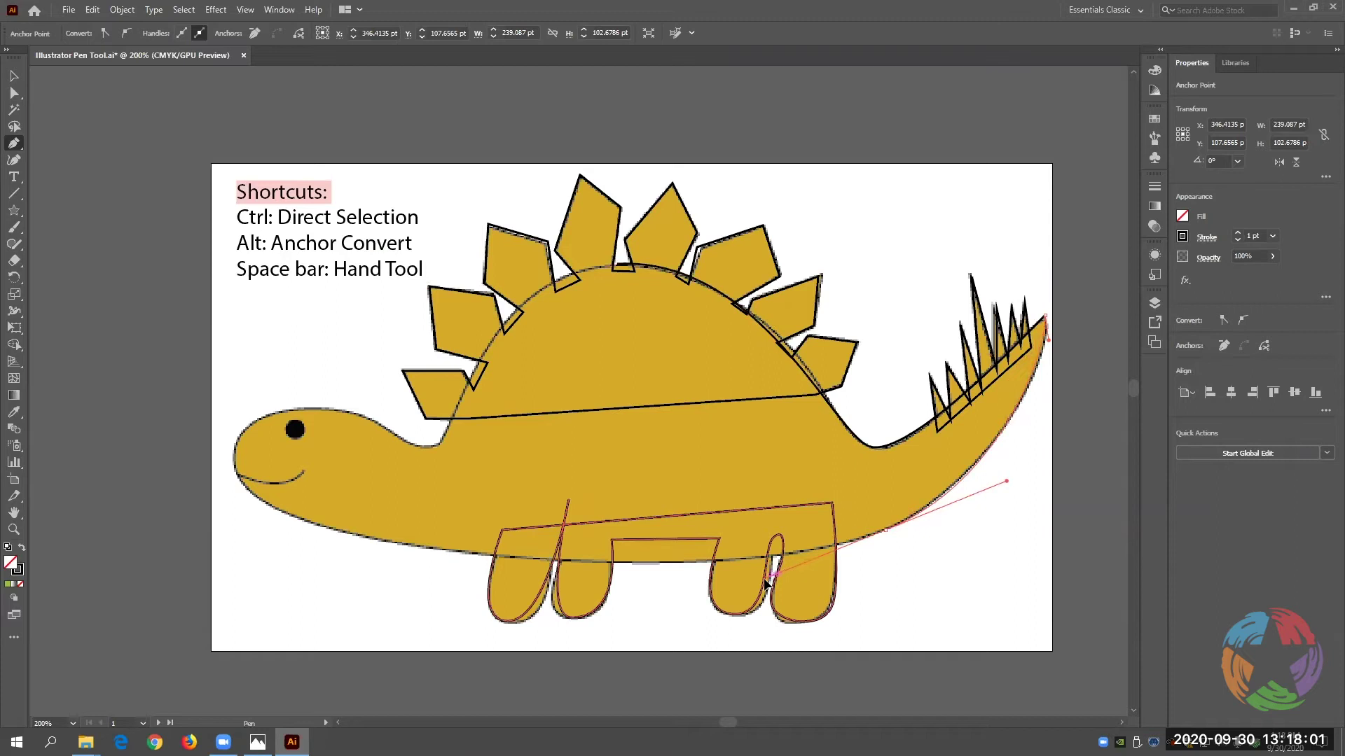
drag(767, 585, 397, 549)
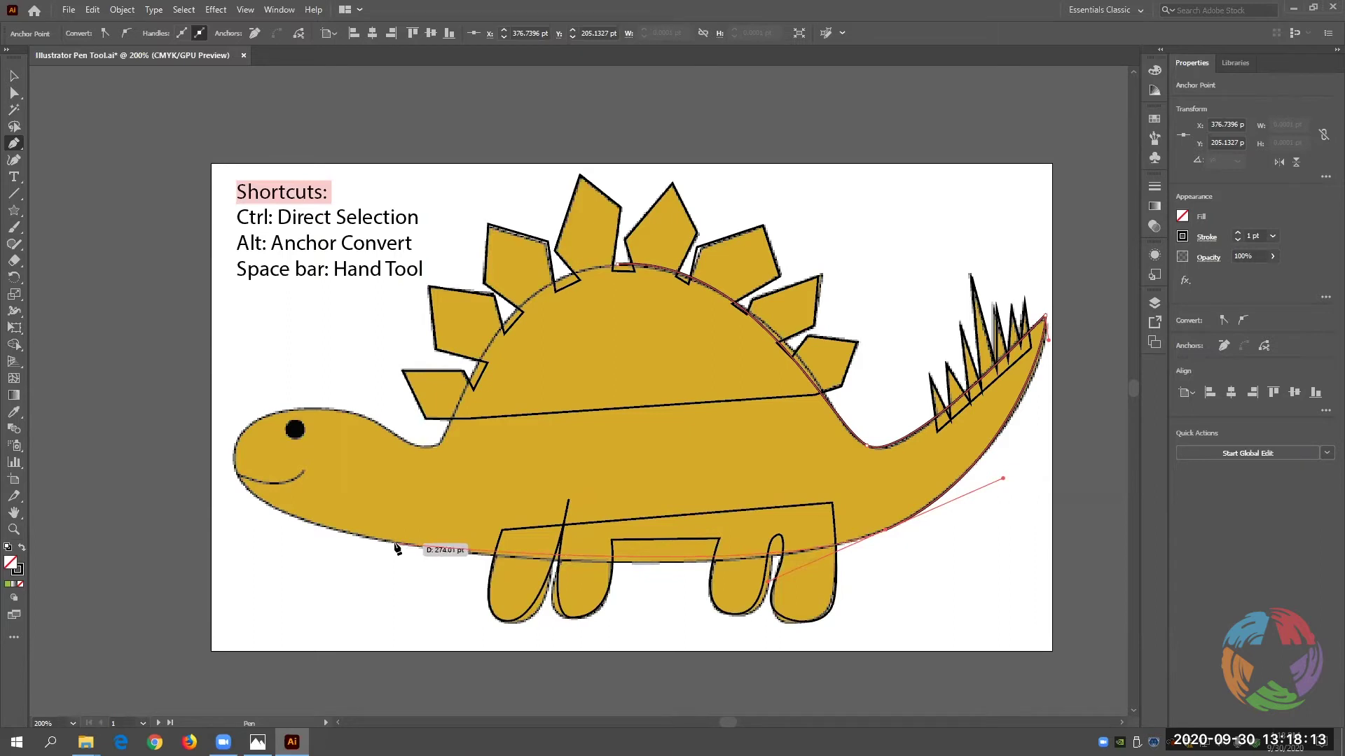
drag(397, 549, 398, 548)
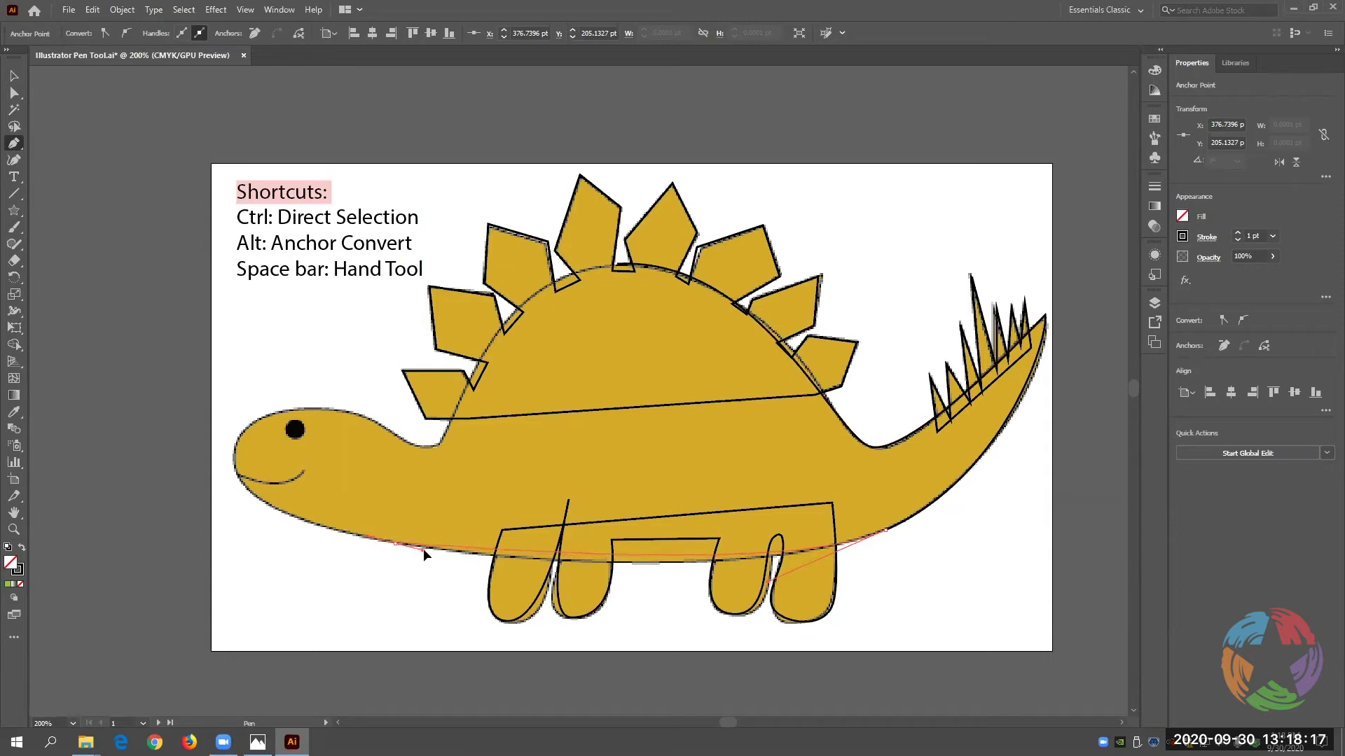
ctrl+click(444, 548)
Curve the outline around the snout, head and neck, with an anchor at about X 76 pt, Y 139 pt, and close it at the hump's top.
drag(450, 511, 245, 390)
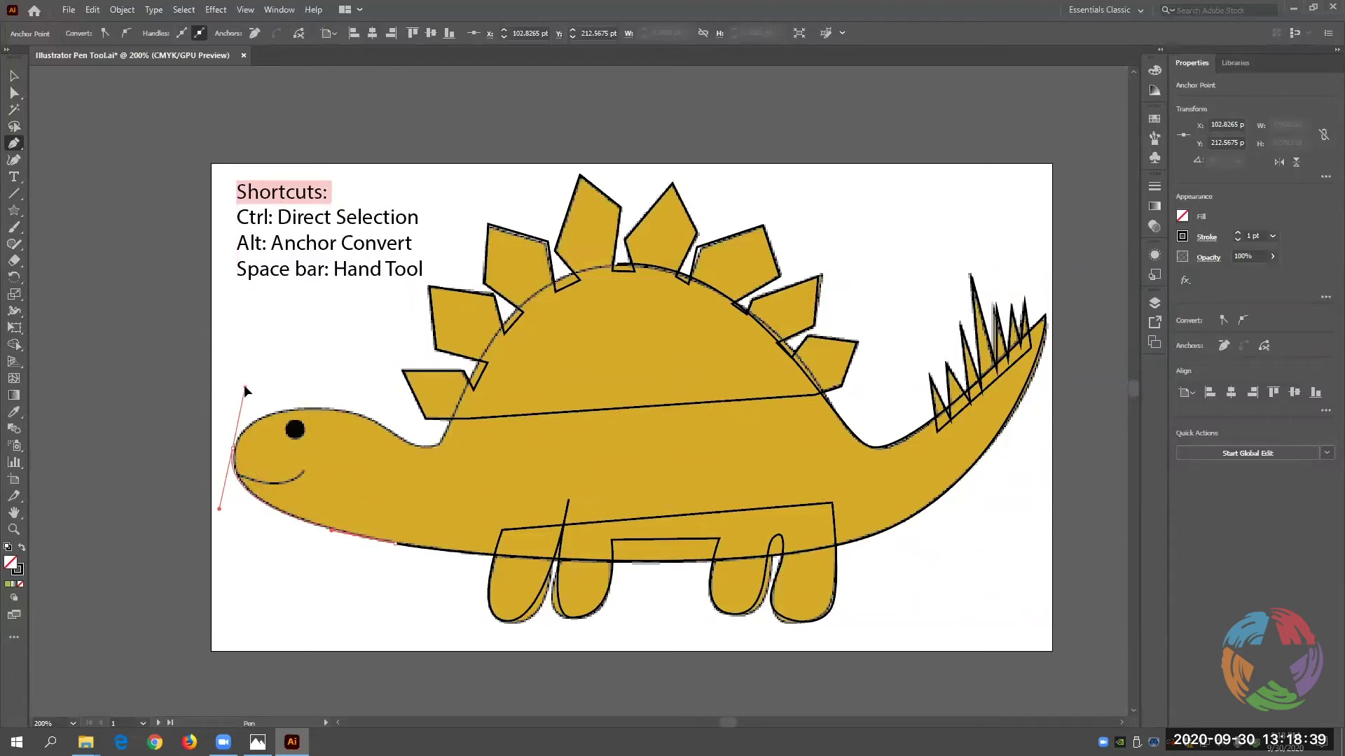
drag(301, 406, 391, 426)
drag(244, 387, 243, 406)
key(ctrl)
drag(378, 401, 430, 450)
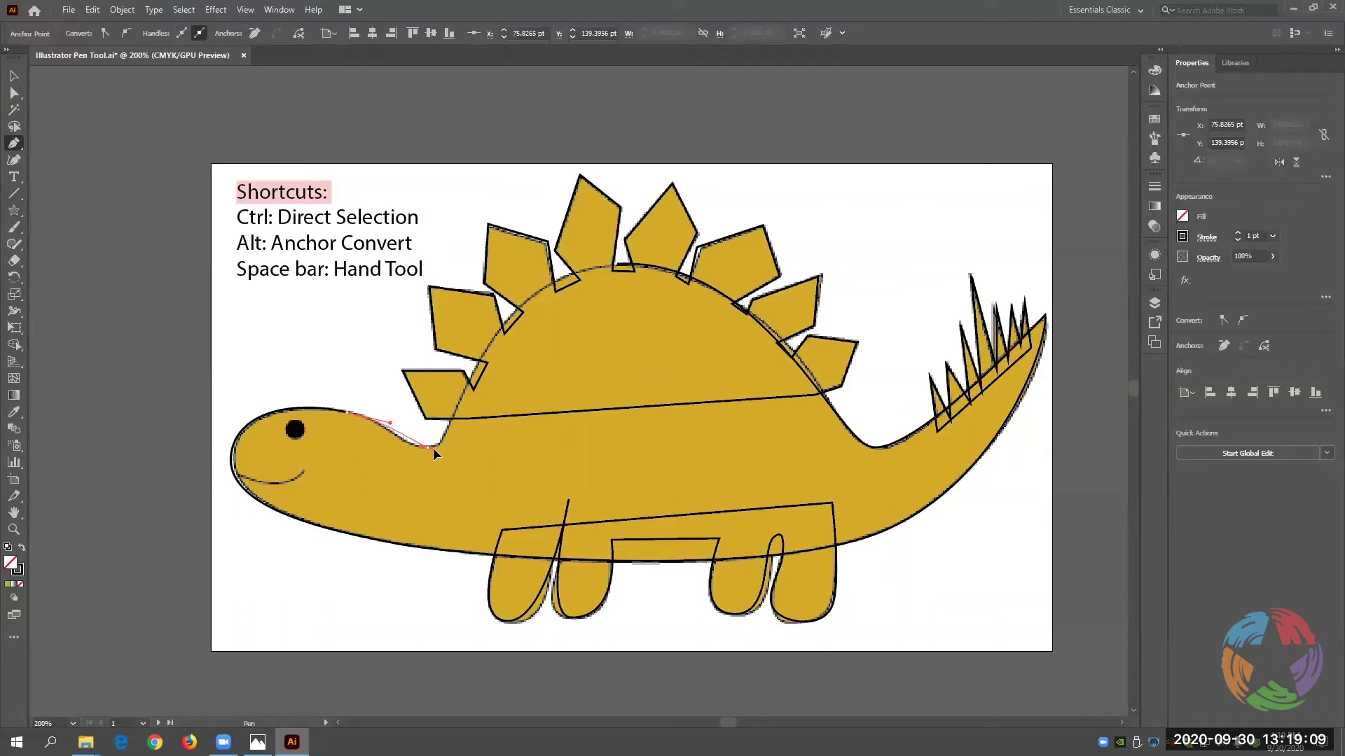
drag(441, 448, 449, 446)
drag(454, 447, 749, 259)
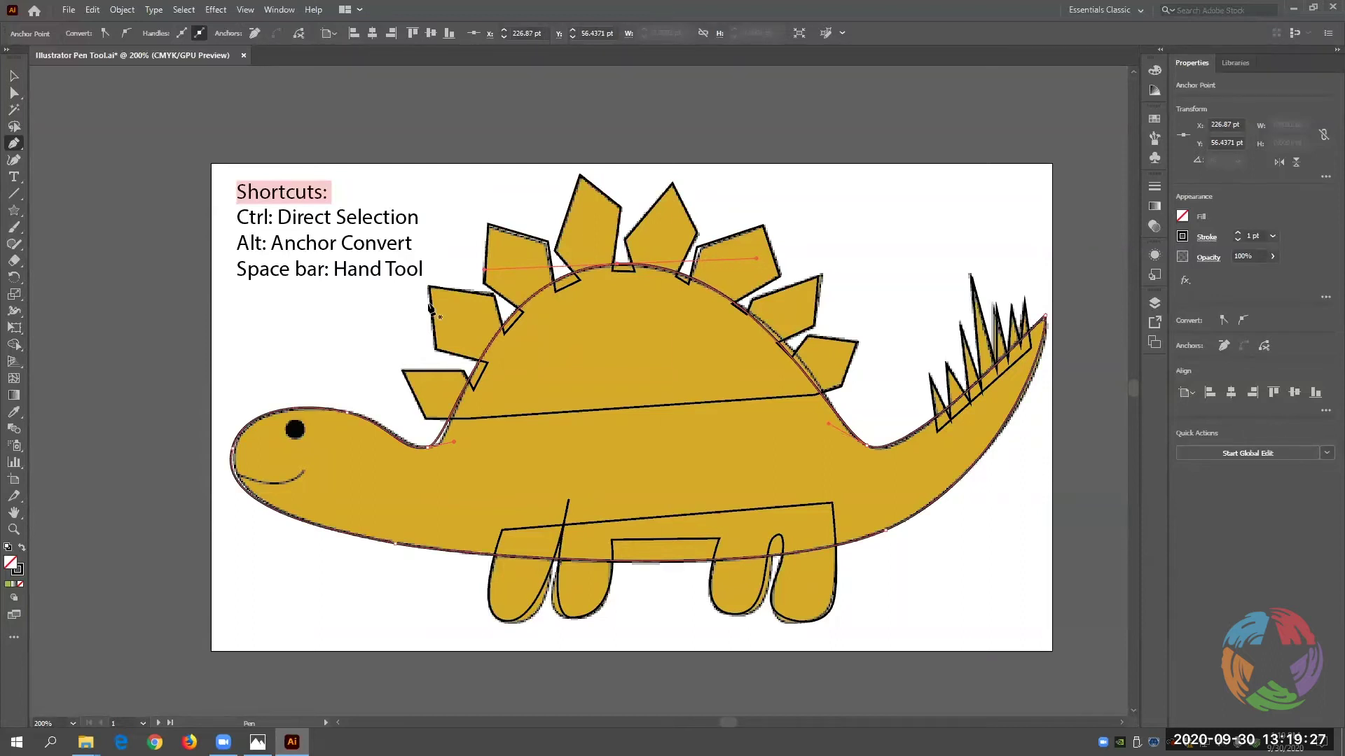
Fill the tail spikes path with the light green swatch.
click(13, 74)
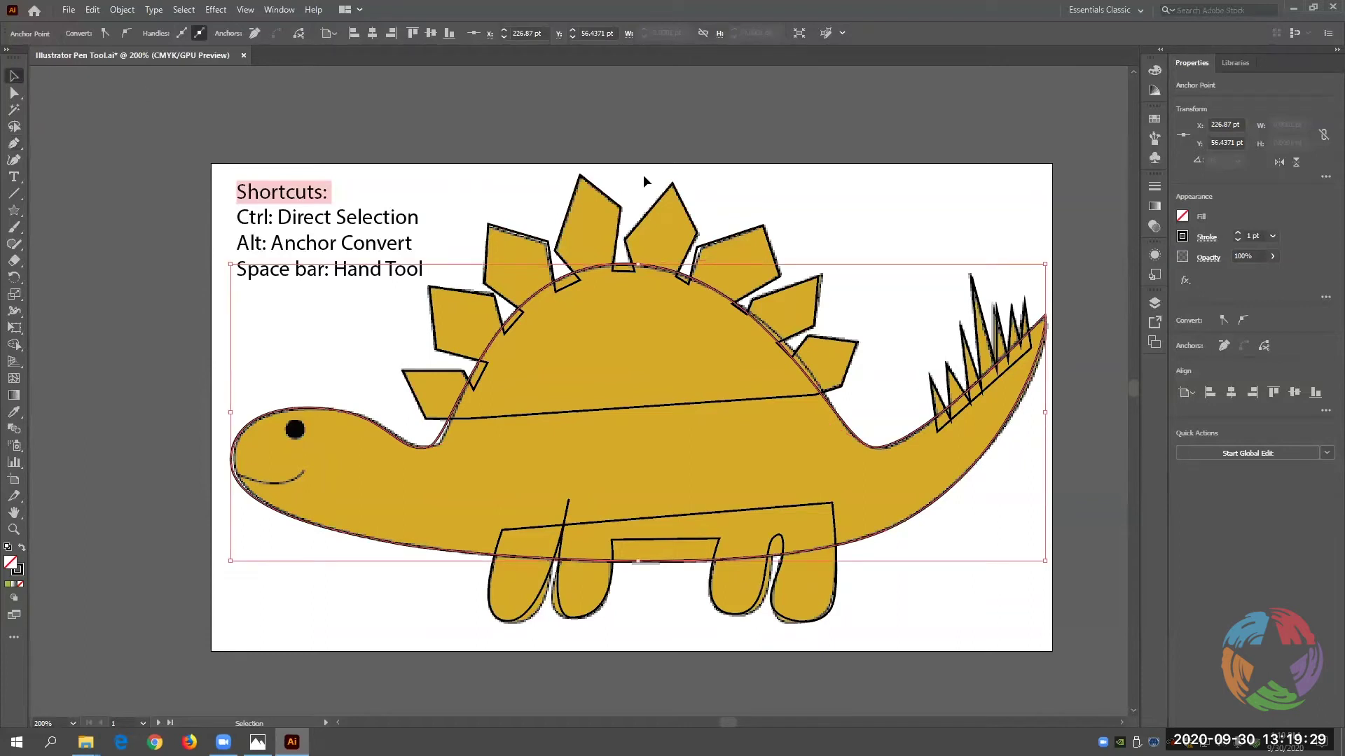
click(985, 317)
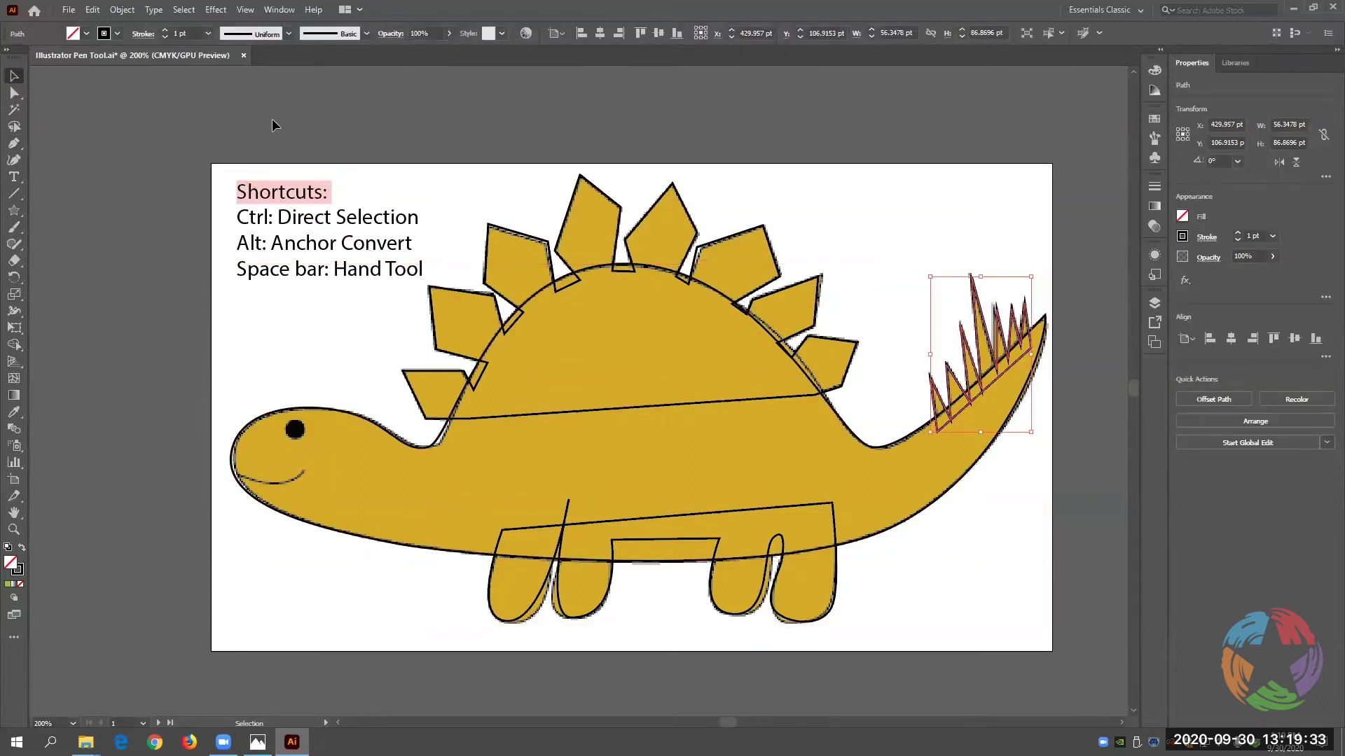
click(86, 33)
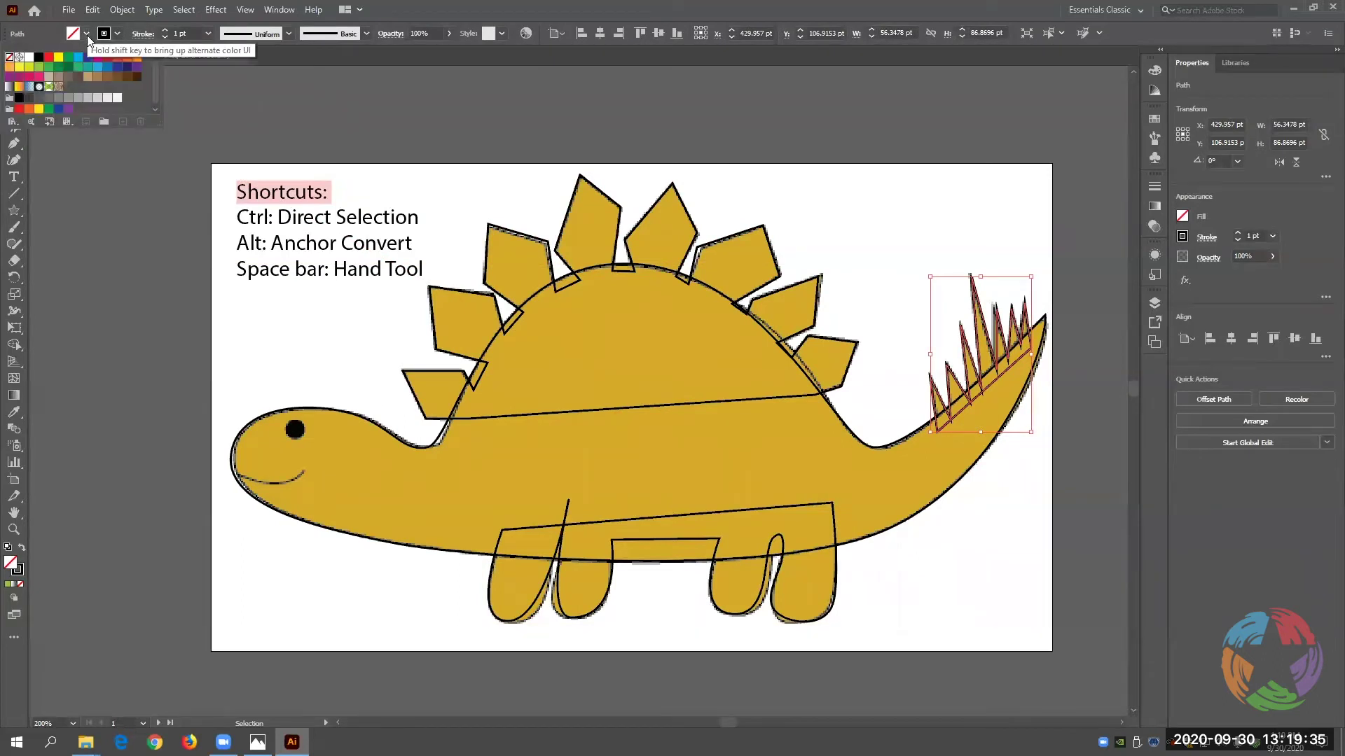
click(39, 69)
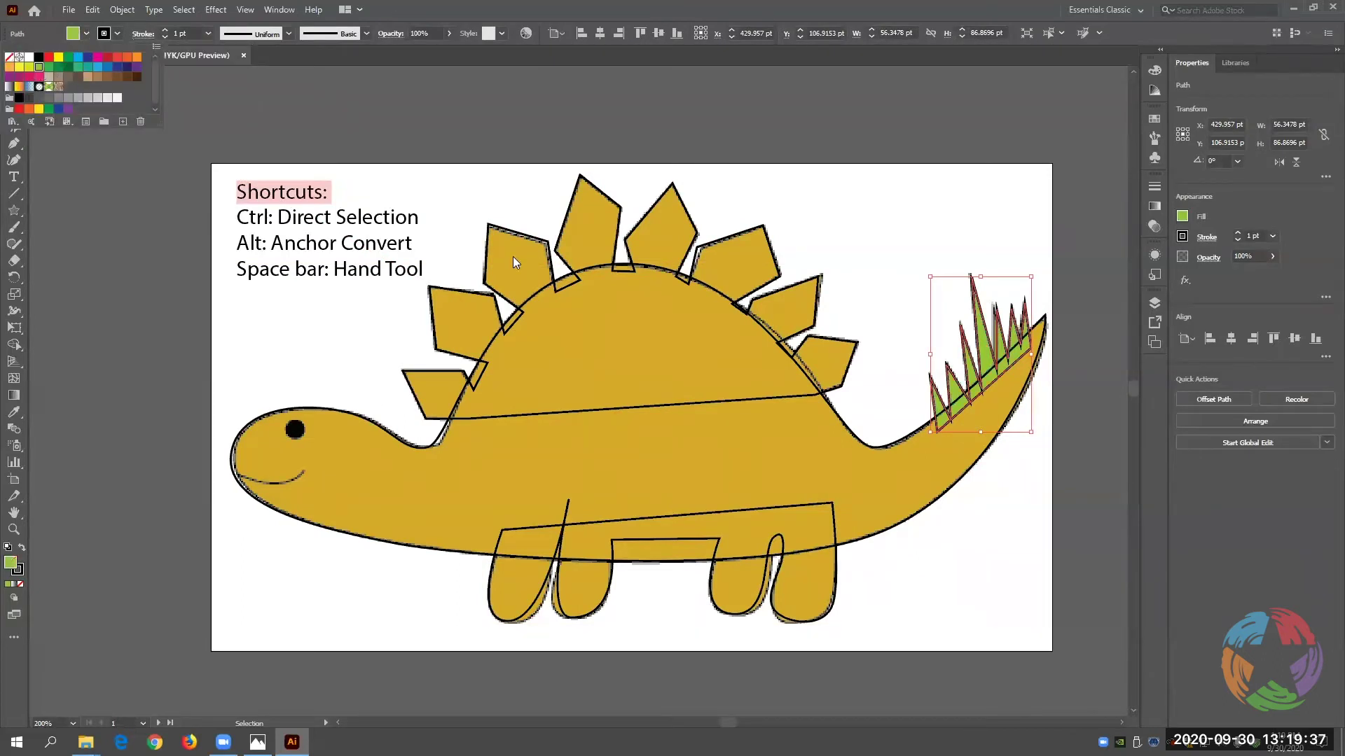
Fill the back plates path with the light green swatch.
click(588, 591)
click(584, 392)
click(595, 192)
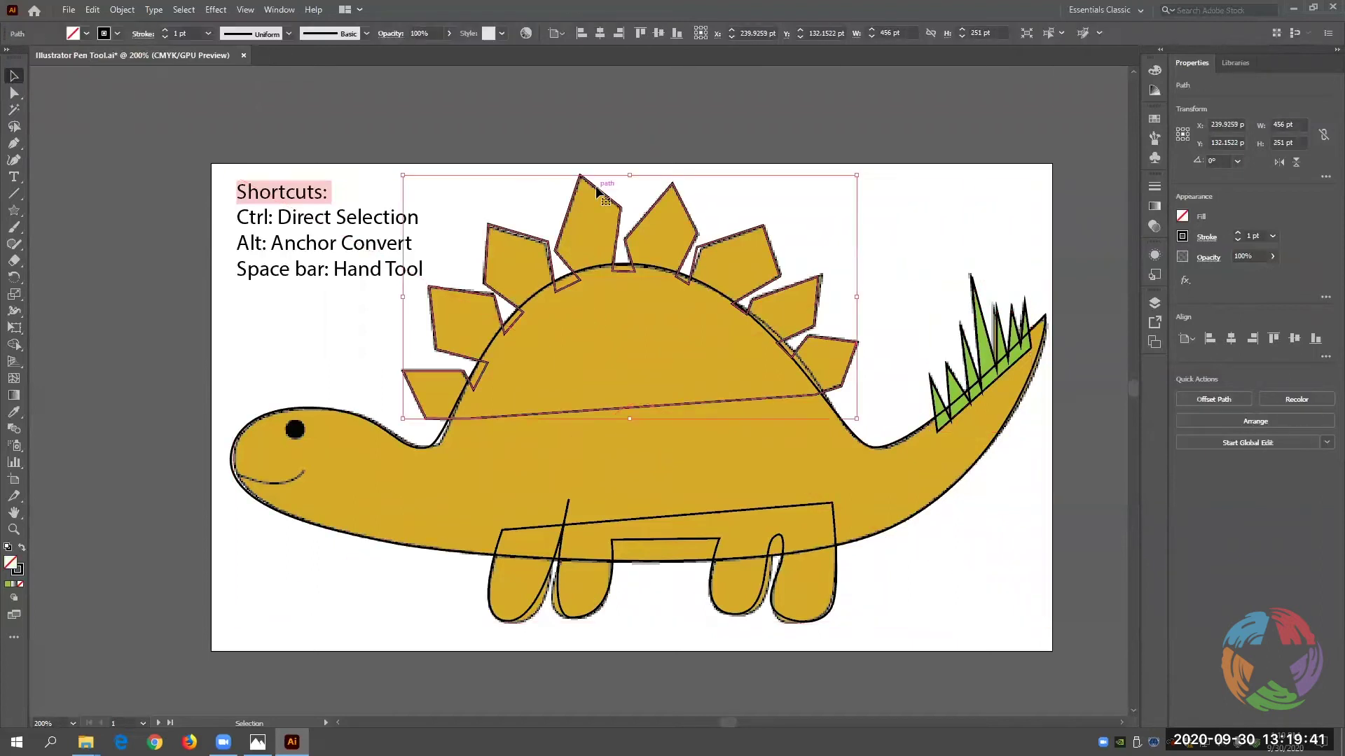
click(83, 35)
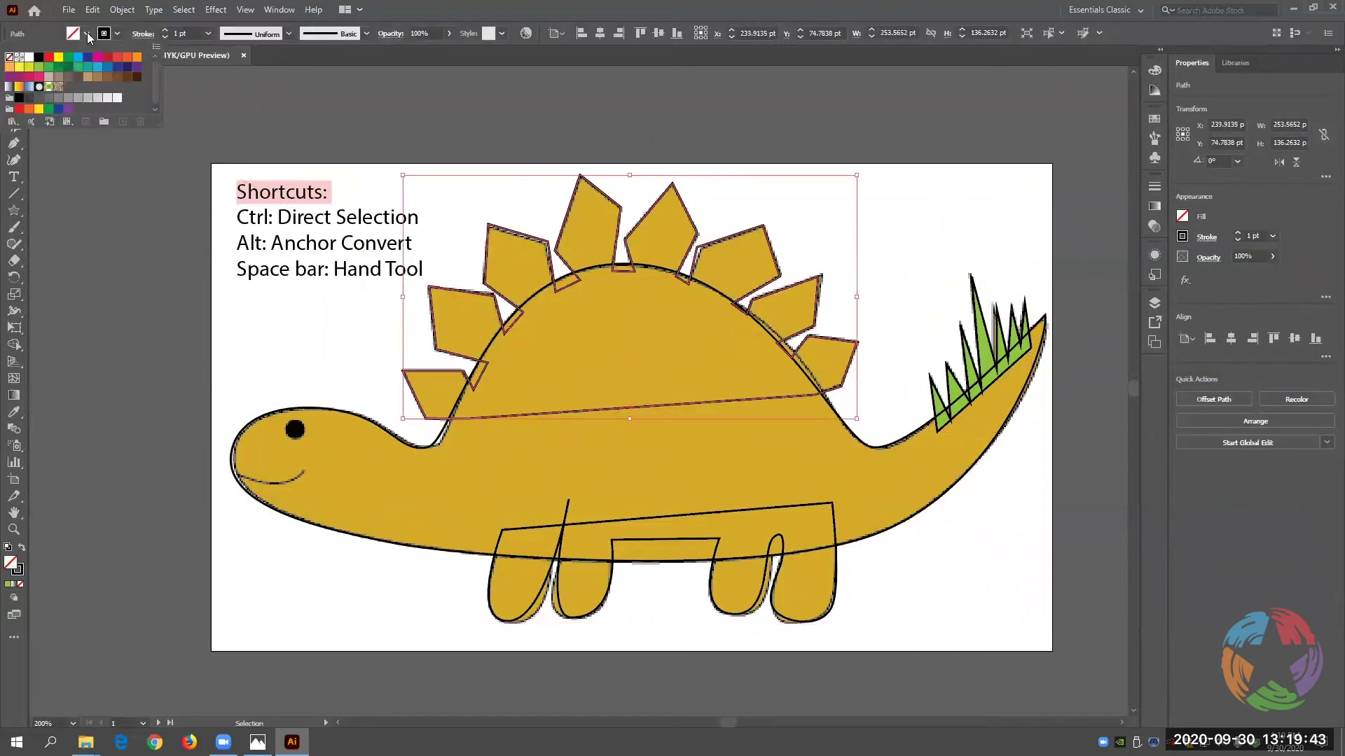
click(40, 68)
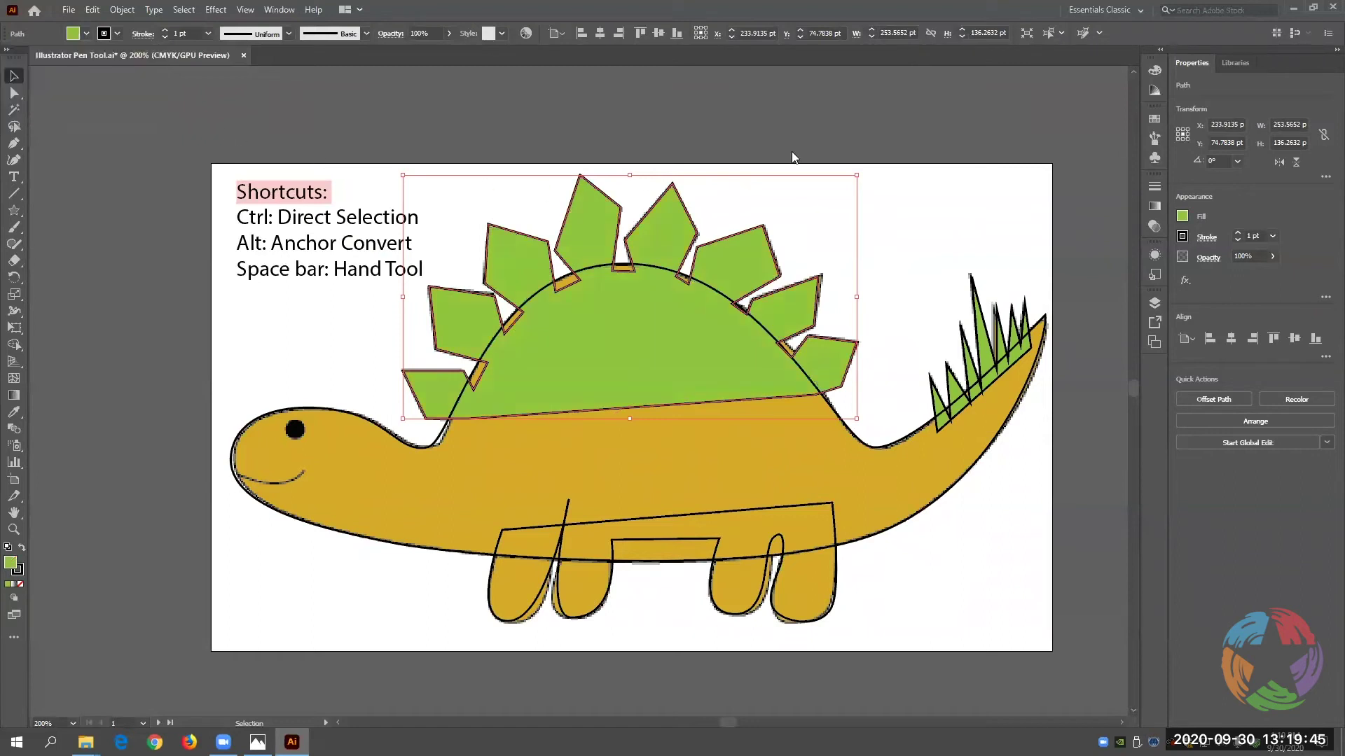
Fill the dinosaur's body outline with the orange swatch.
click(855, 437)
click(86, 34)
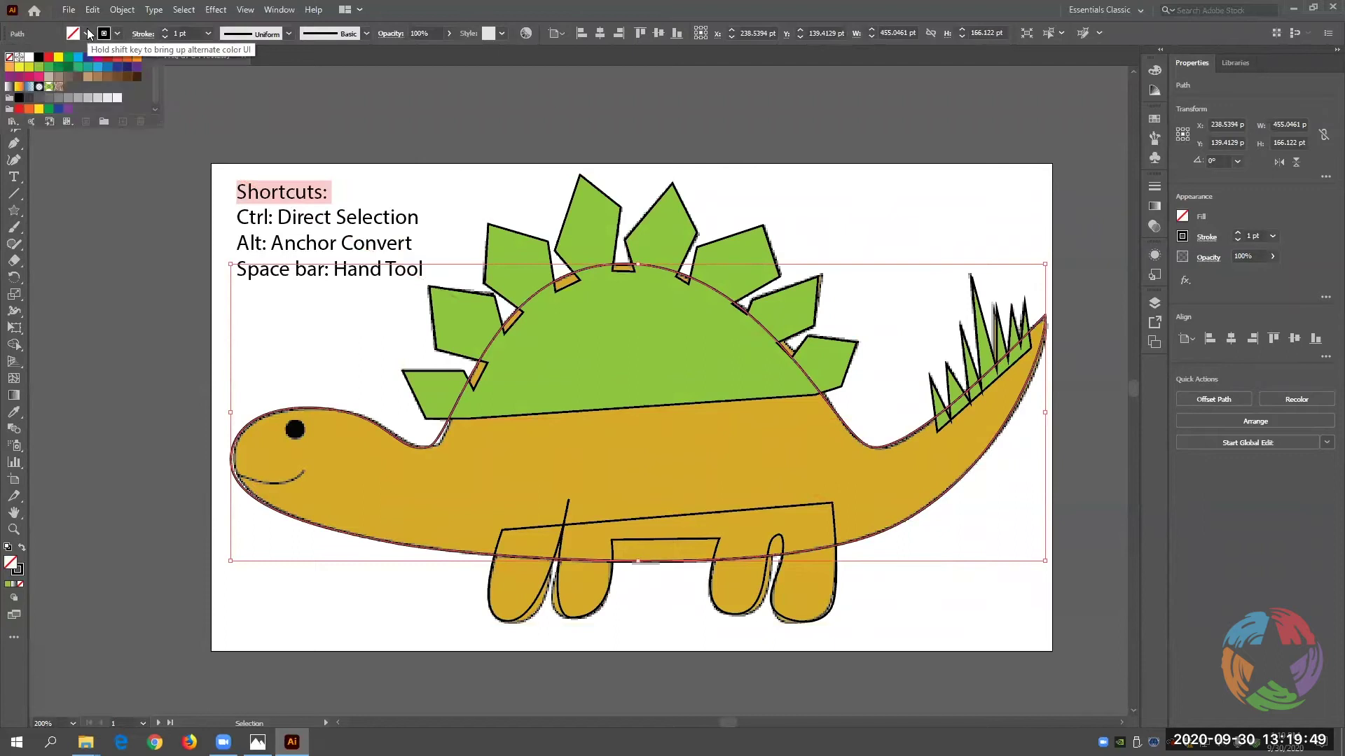
click(138, 58)
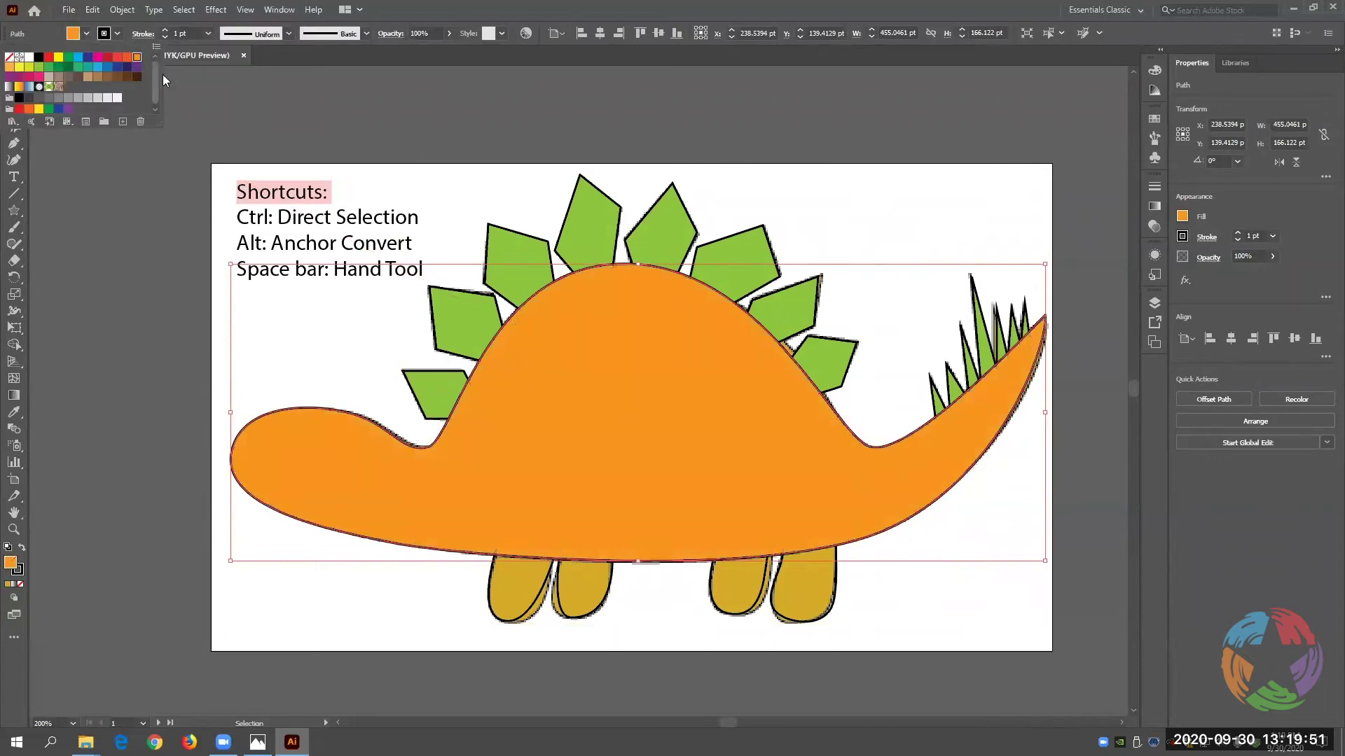
Fill the legs path with the yellow swatch and deselect it.
click(533, 601)
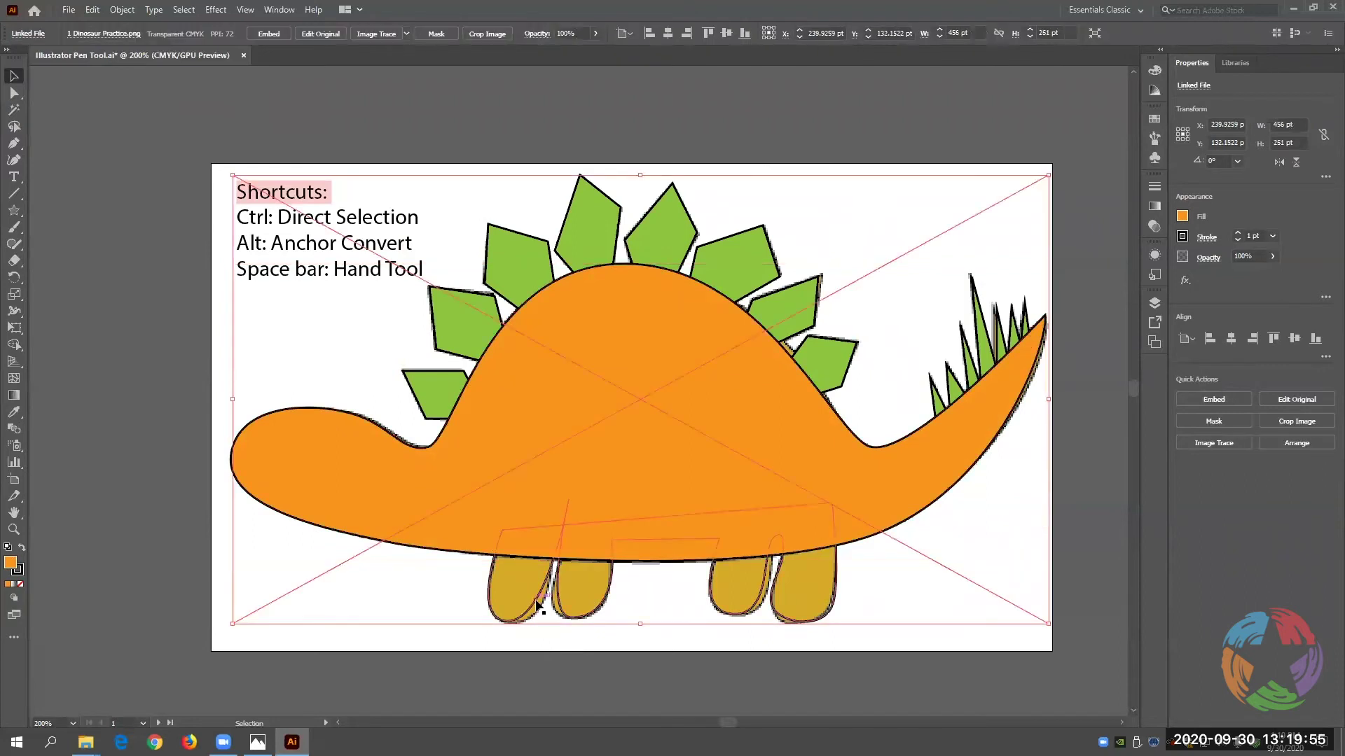
click(538, 604)
click(86, 34)
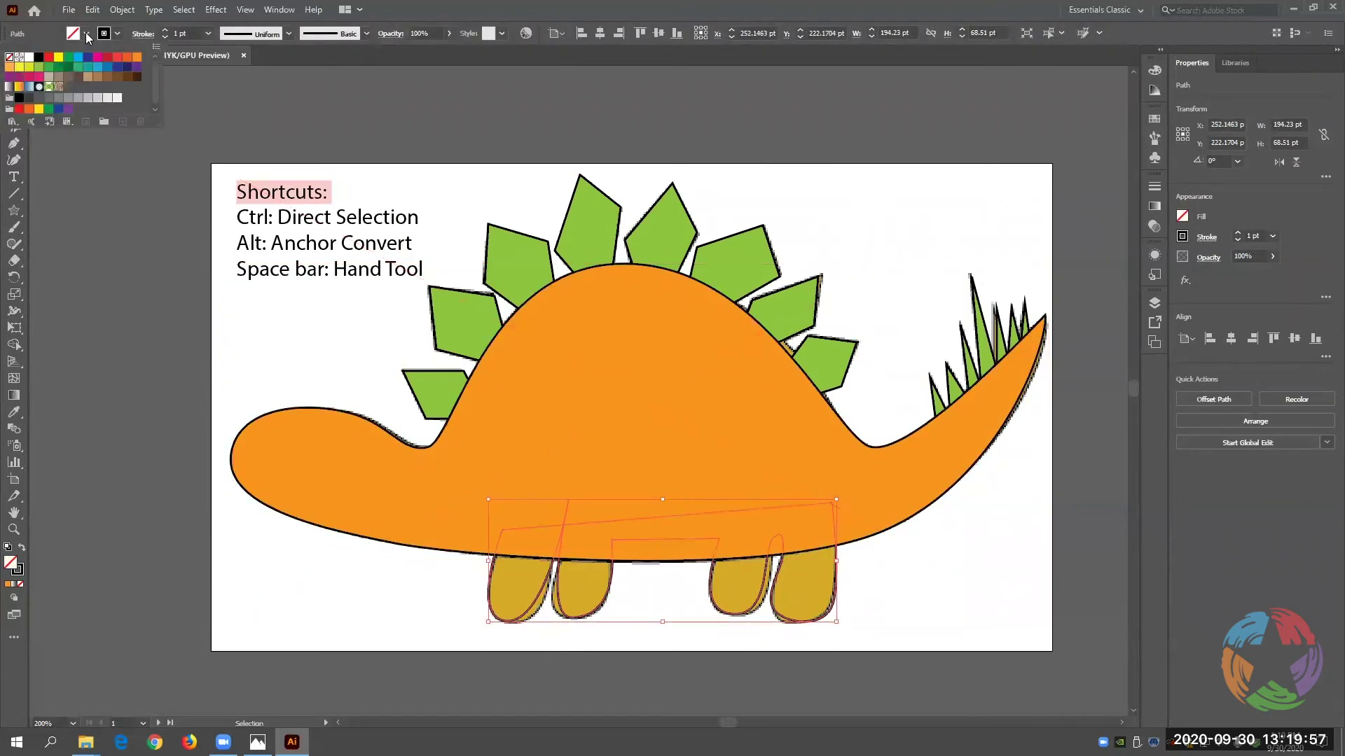
click(20, 66)
click(373, 581)
click(159, 398)
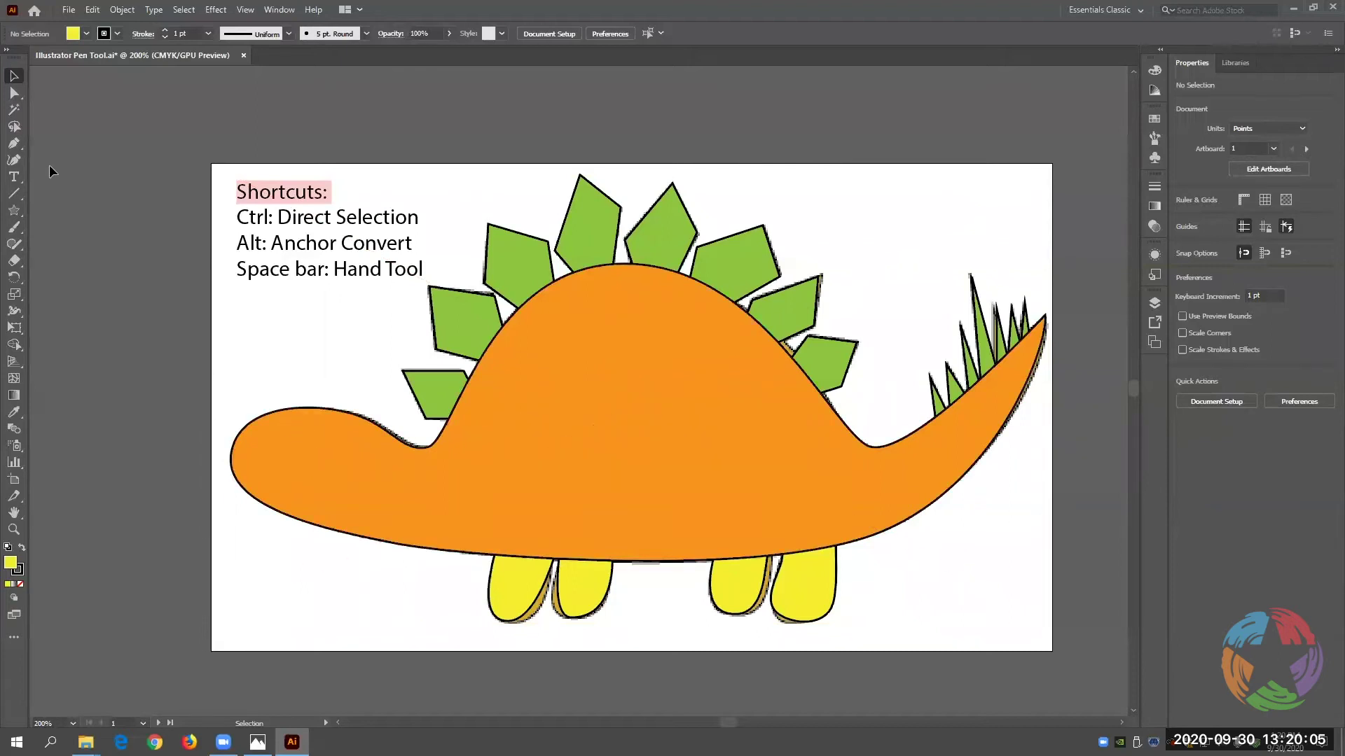
Draw a black-filled circular eye about 9.4 pt wide on the head with the Ellipse tool.
drag(15, 213, 70, 242)
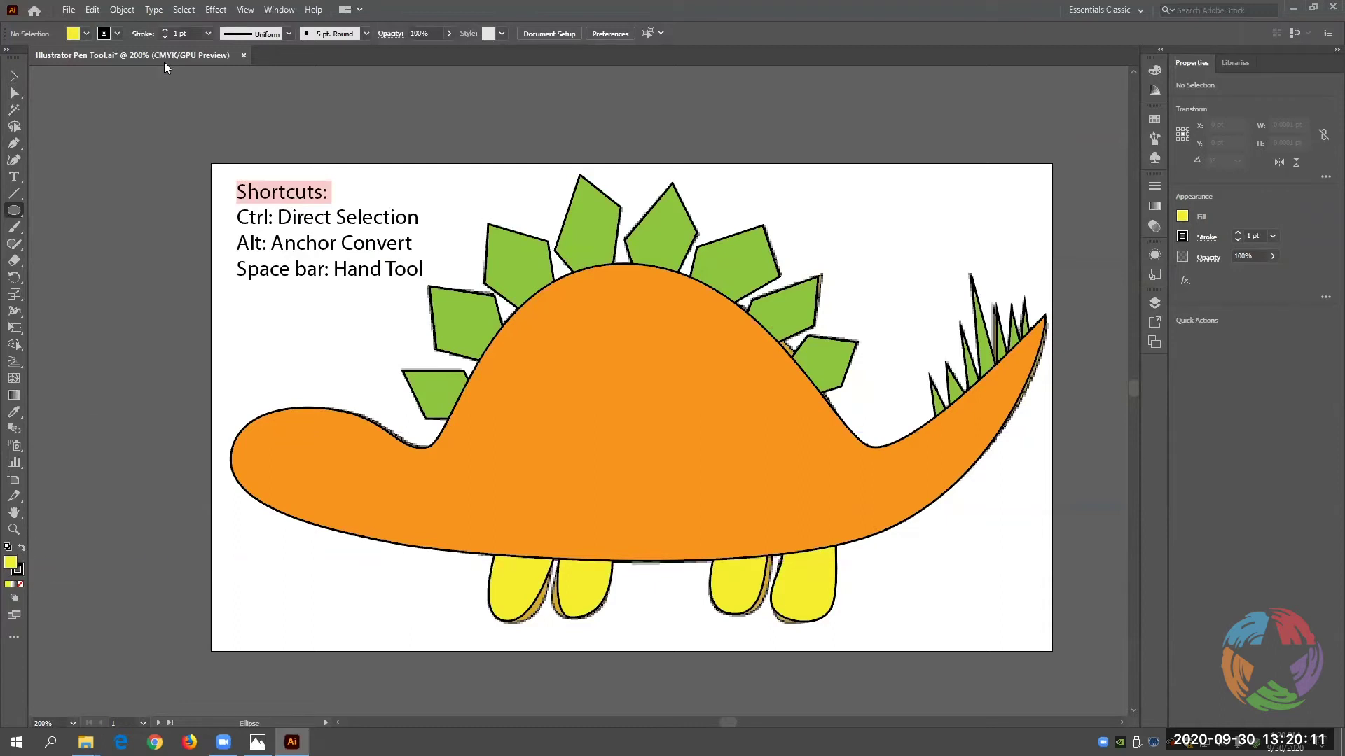
click(86, 33)
click(39, 56)
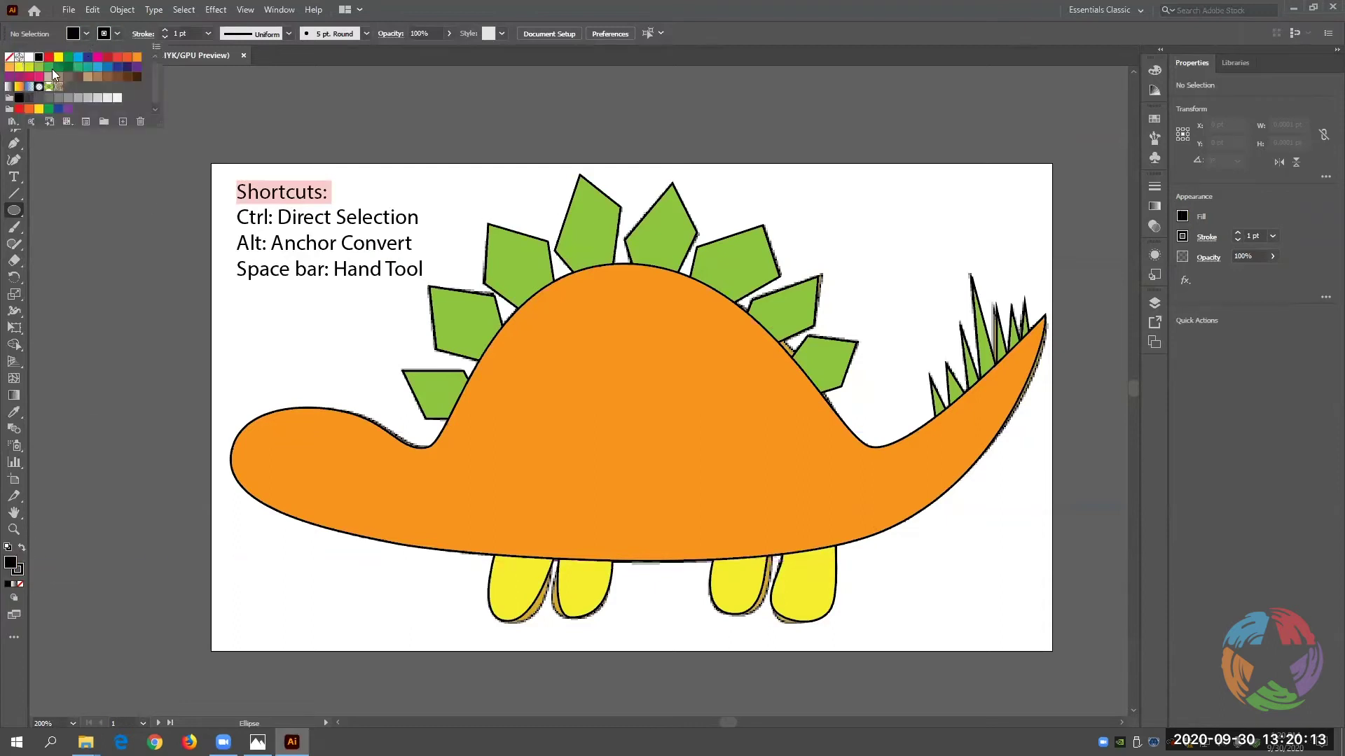
click(293, 428)
drag(293, 429, 308, 444)
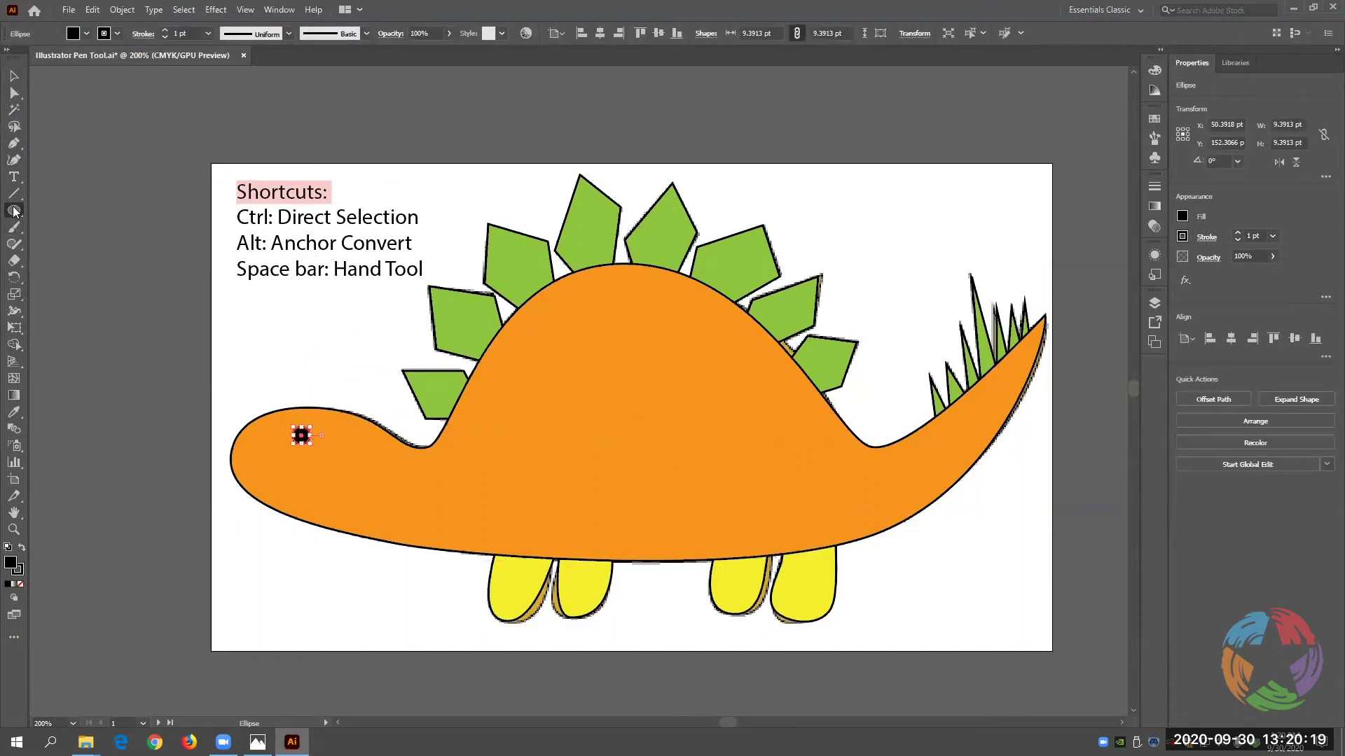
With the fill set to none, draw a curved smile with the Pen tool from the snout's edge to about X 48 pt, Y 172 pt.
click(14, 144)
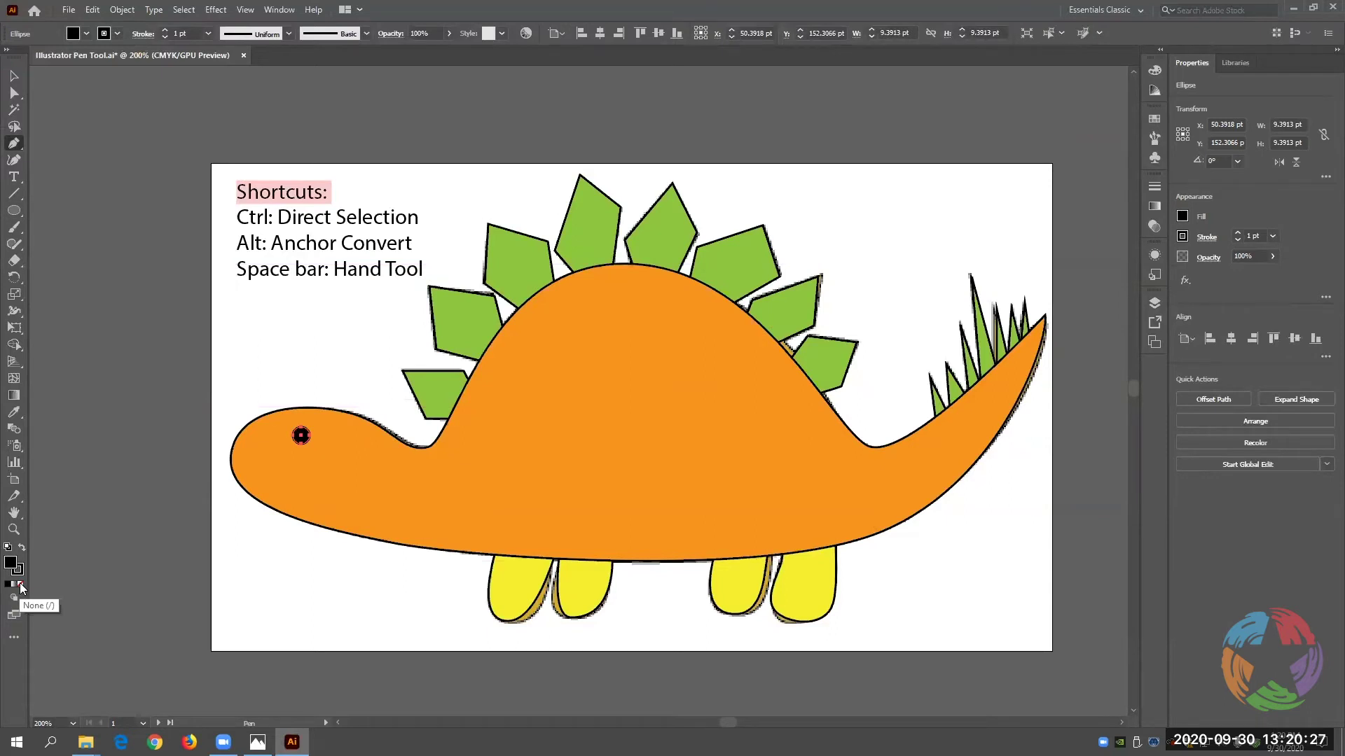
click(21, 585)
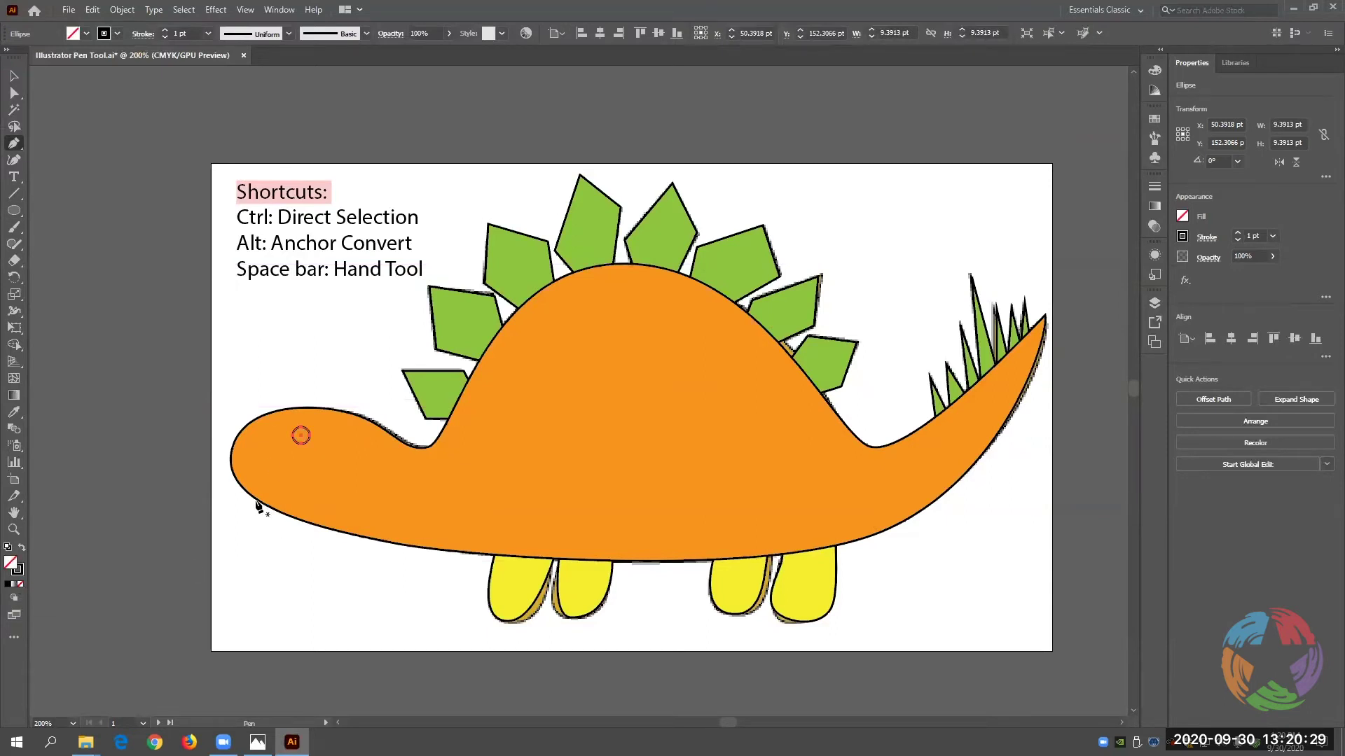
click(233, 471)
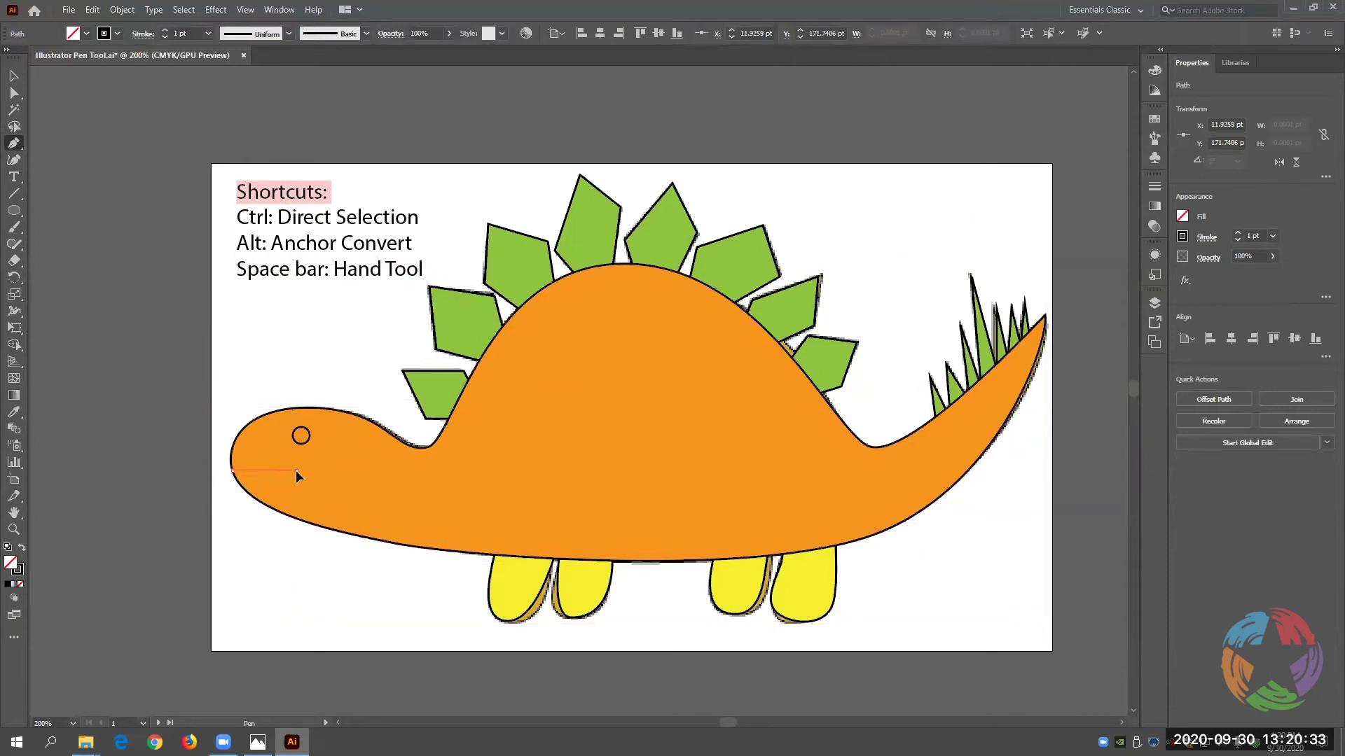
mouse_move(326, 455)
mouse_down()
mouse_move(316, 448)
mouse_move(327, 451)
mouse_up()
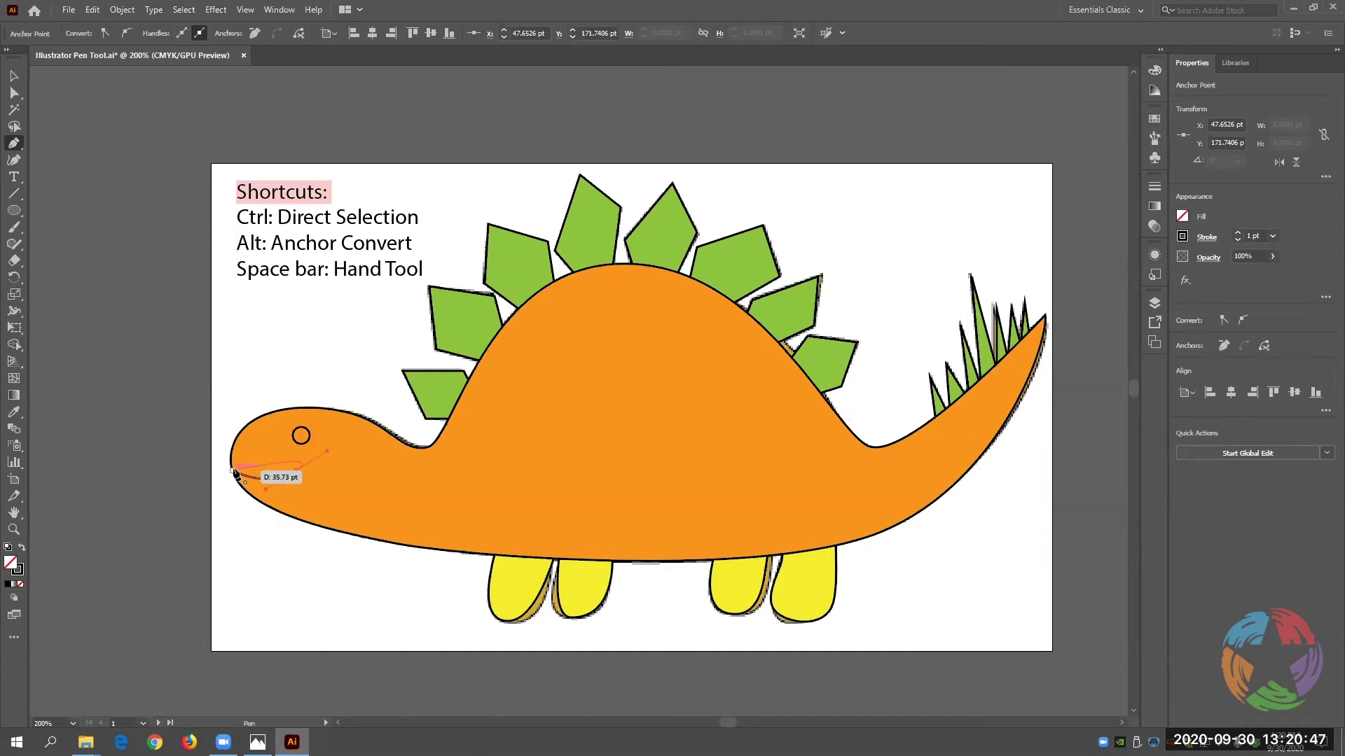
click(233, 471)
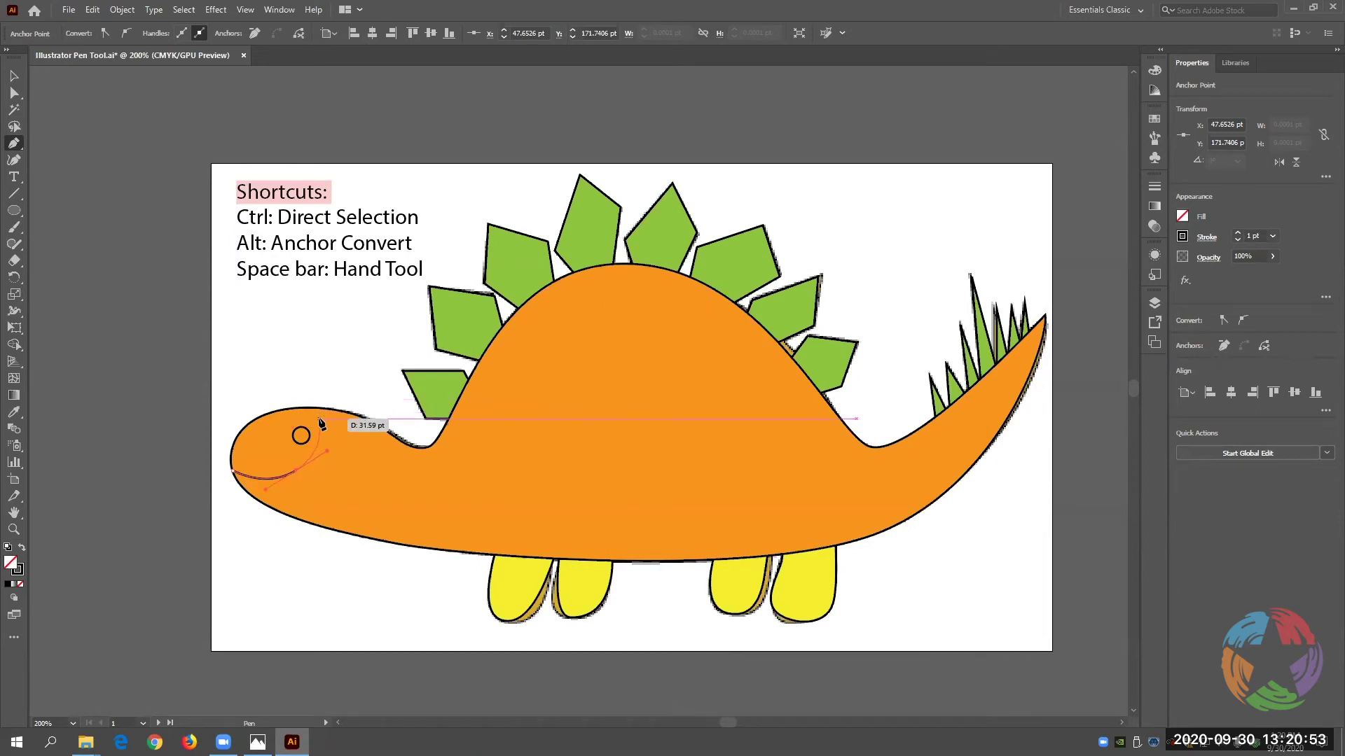
key(Escape)
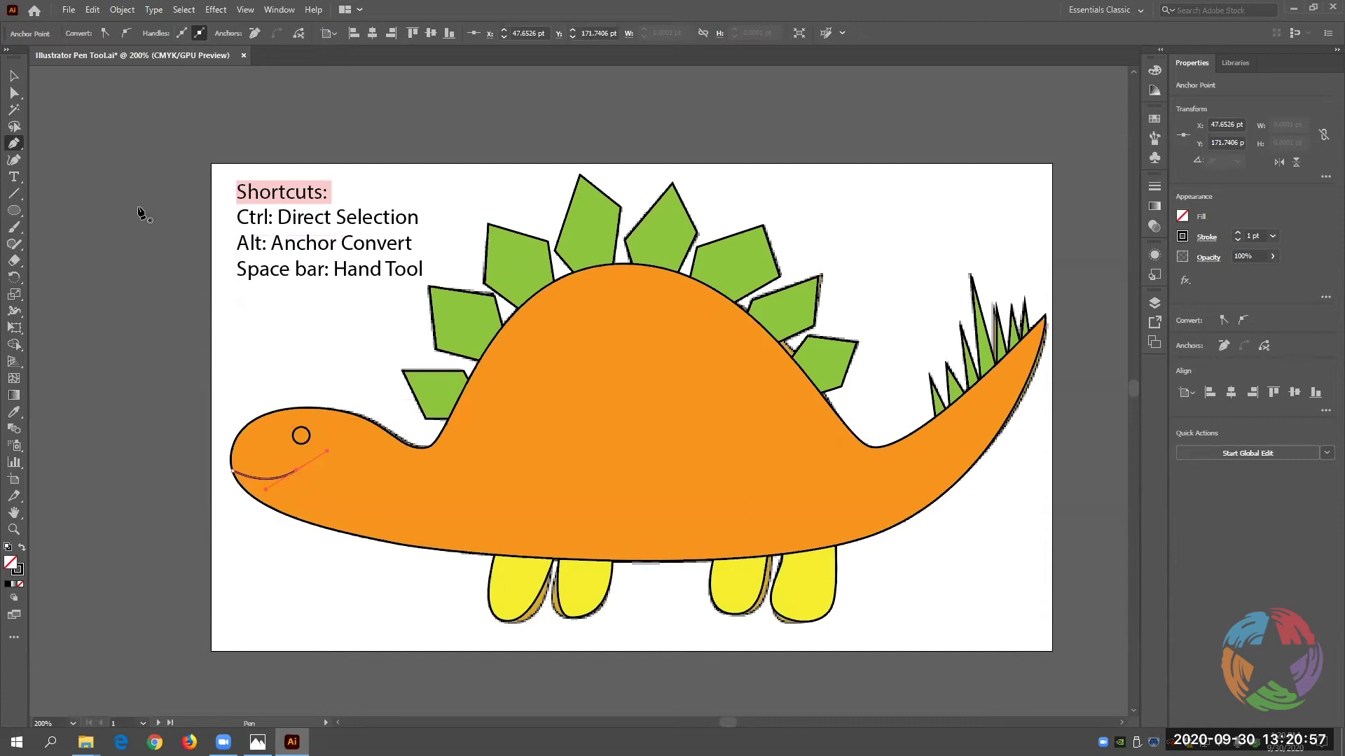
Fill the eye circle with the black swatch and deselect it.
click(17, 82)
click(299, 448)
click(300, 438)
click(87, 33)
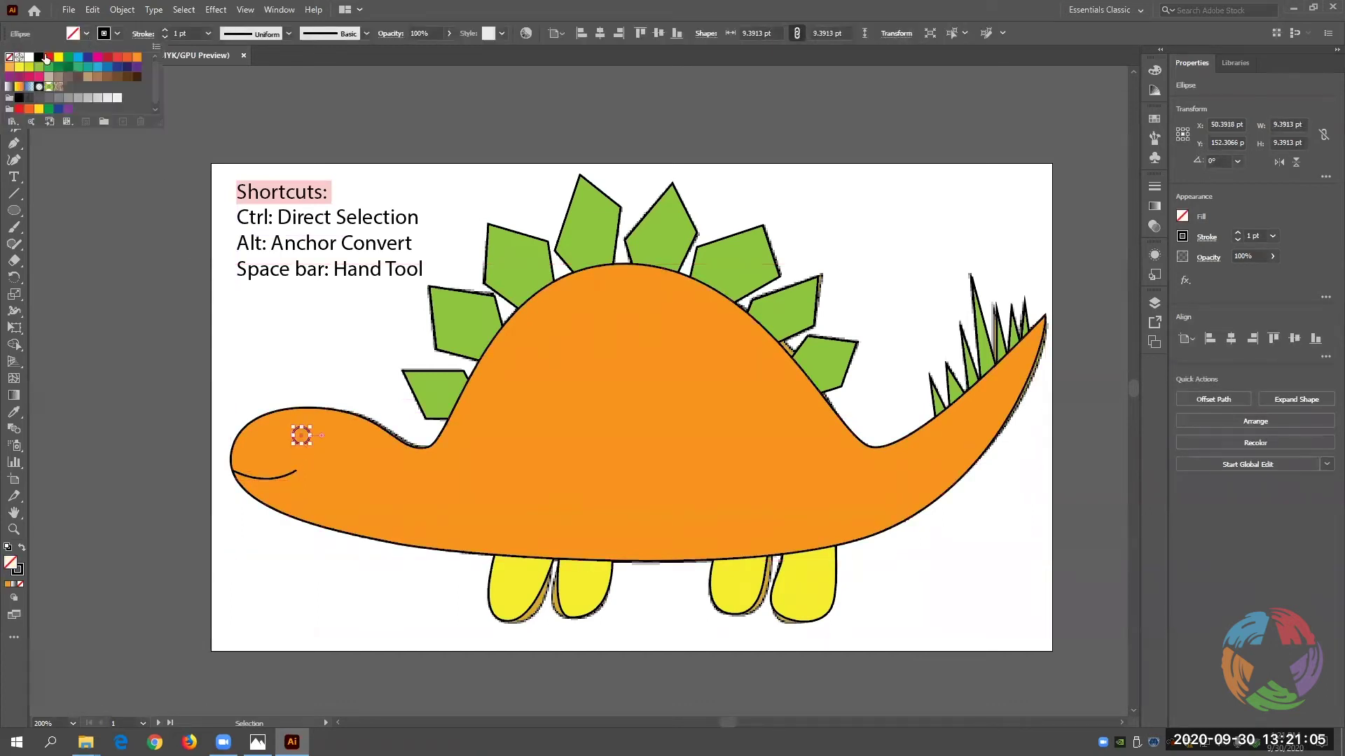
click(39, 57)
click(157, 297)
click(186, 318)
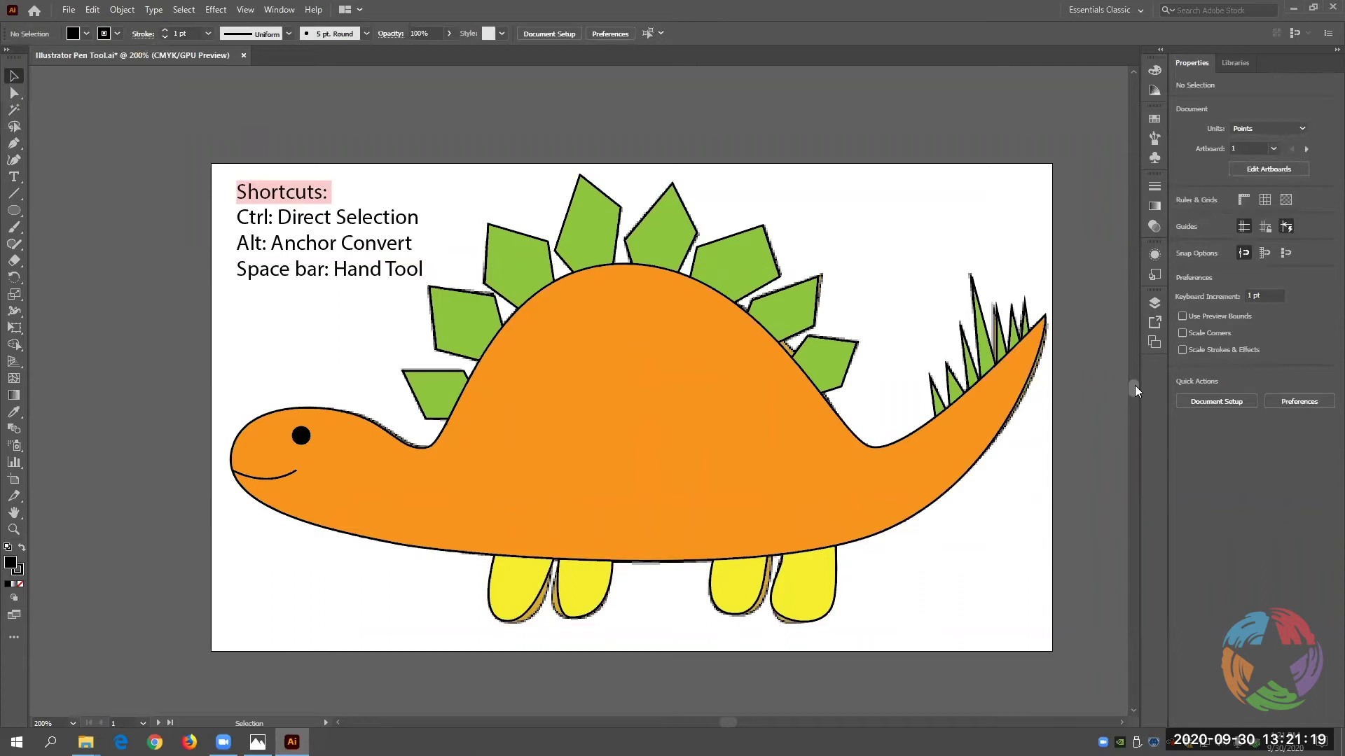
Place the image 2 Lettering Practice.jpg at the upper-left corner of the blank portrait artboard below the dinosaur.
drag(1135, 386, 1130, 399)
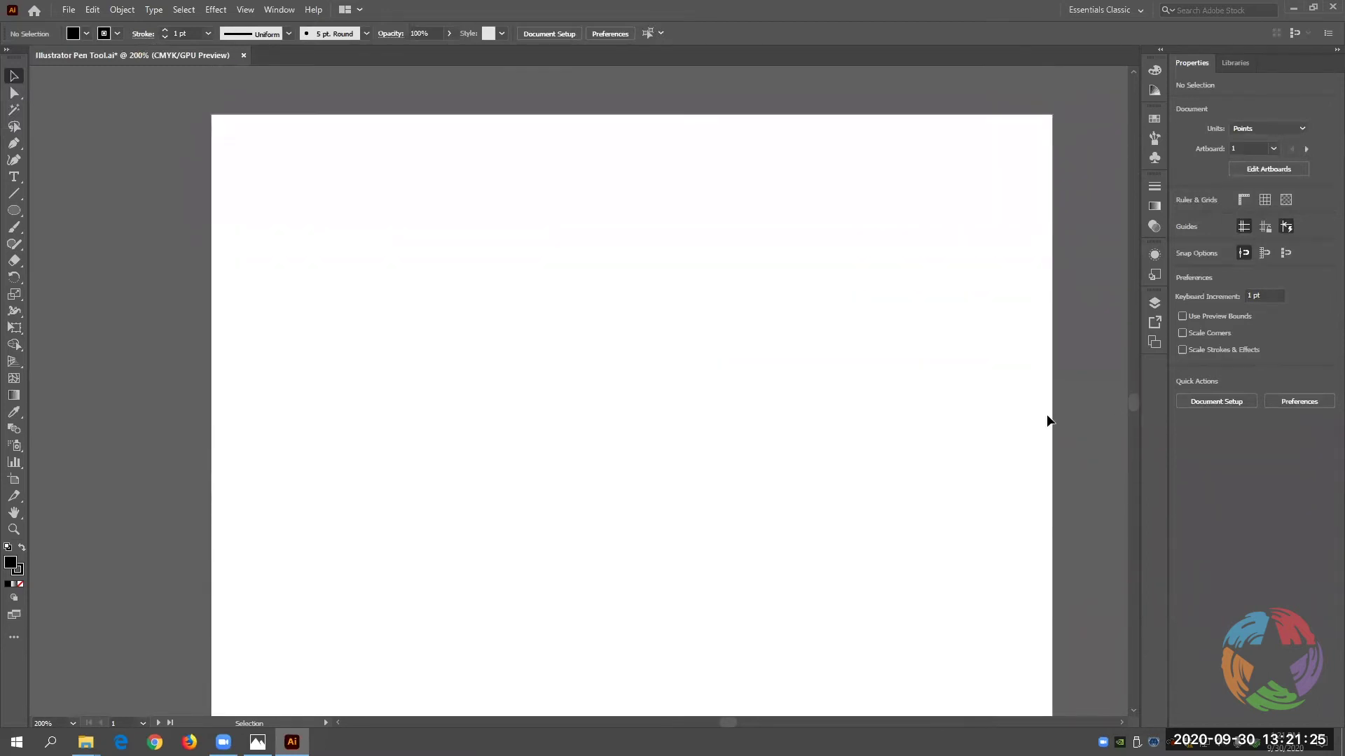
alt+scroll(1006, 419, down, 1)
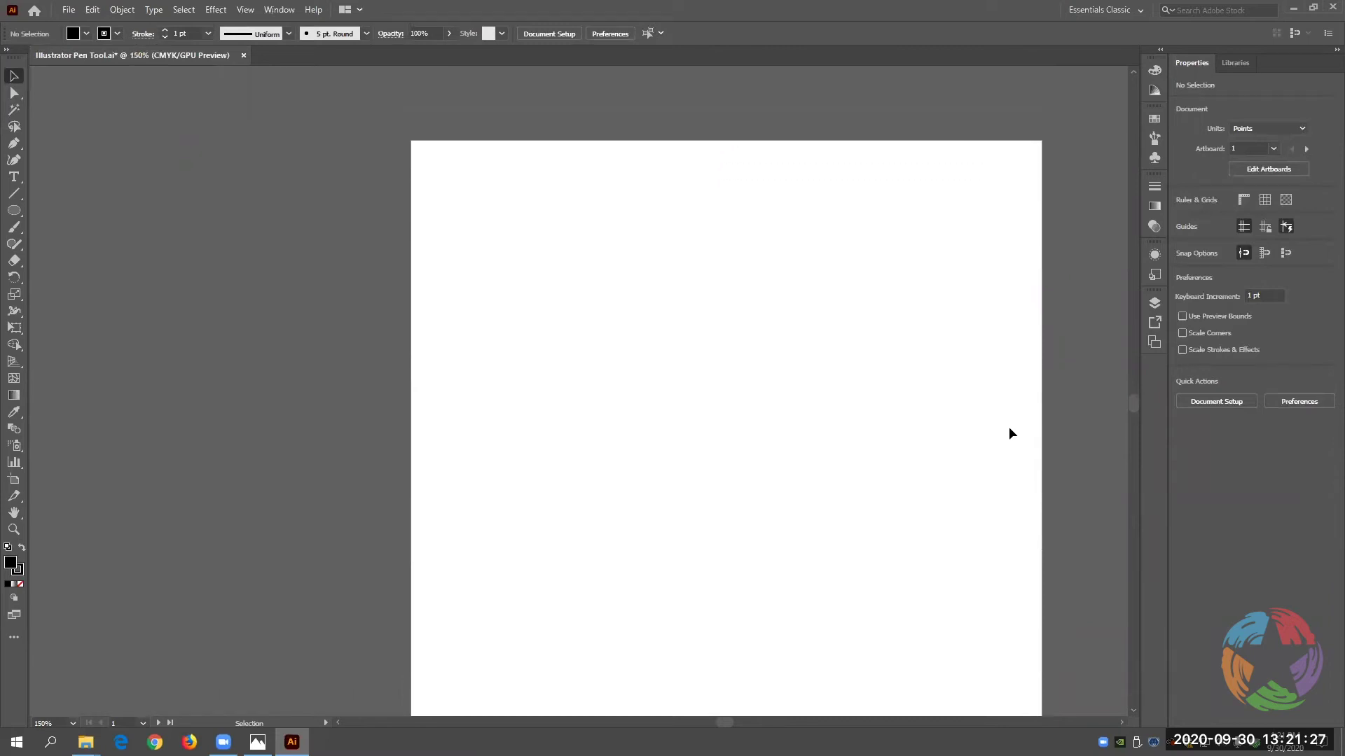
alt+scroll(1009, 427, down, 1)
scroll(1009, 428, down, 3)
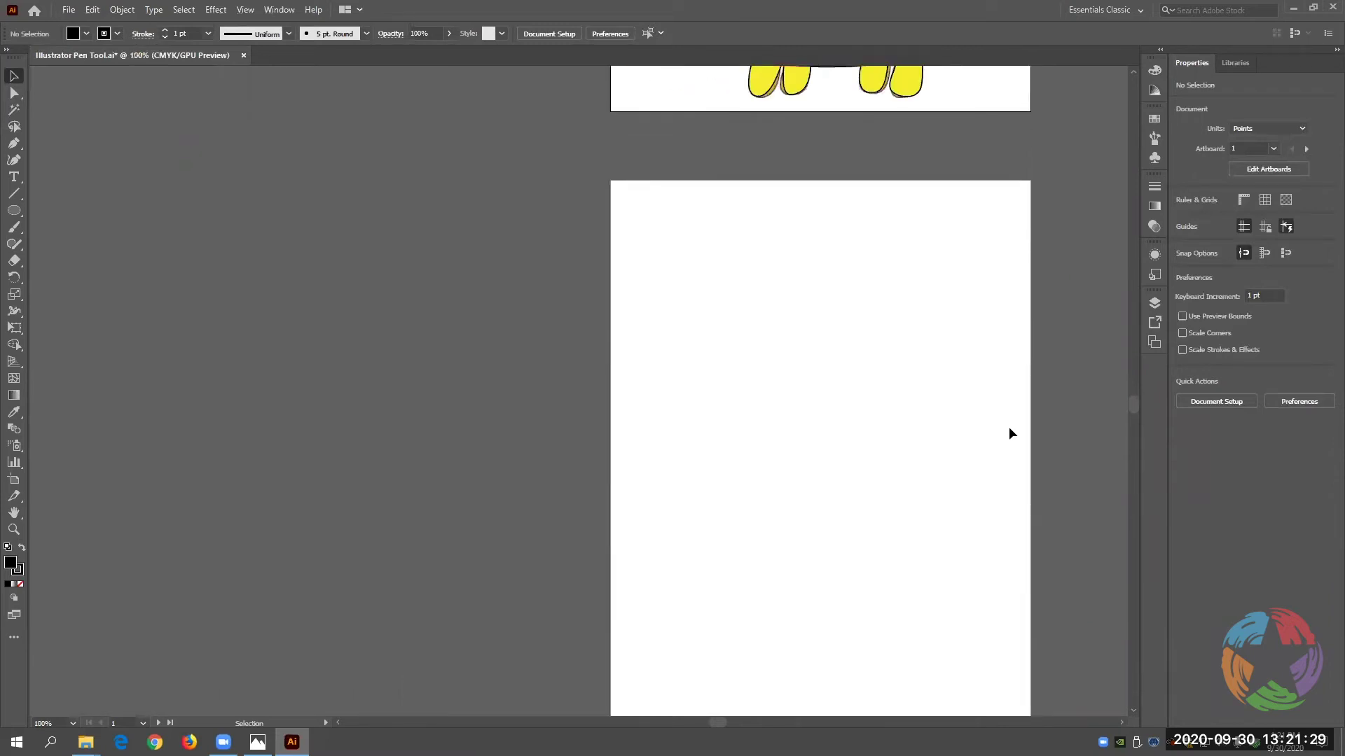
scroll(713, 719, right, 5)
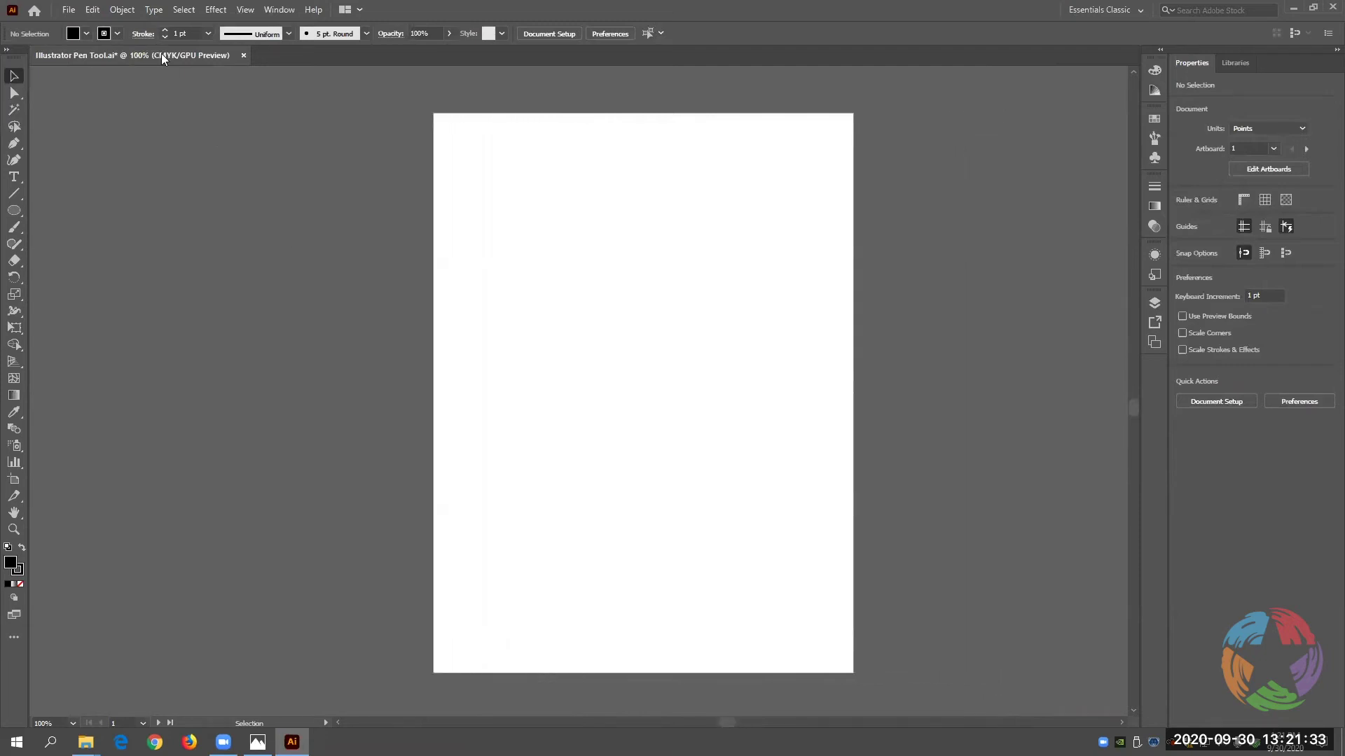
click(70, 10)
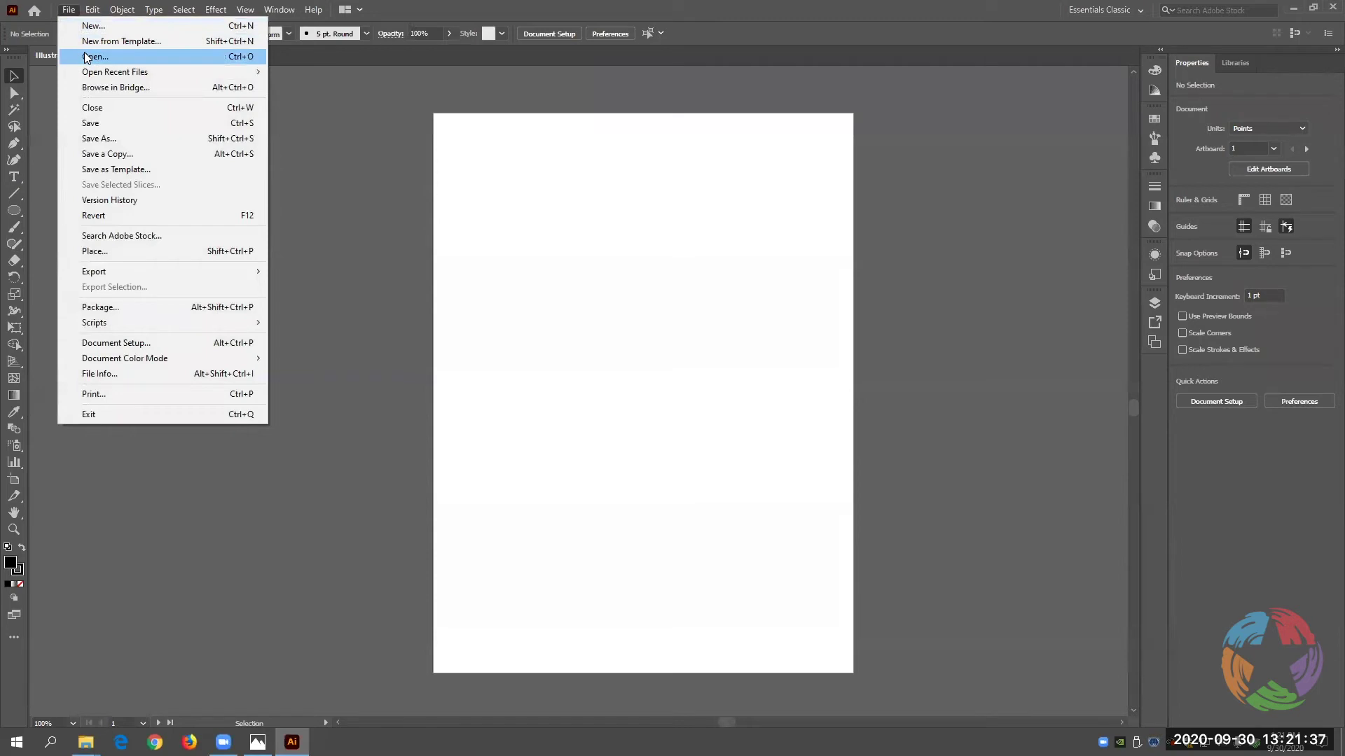
click(90, 250)
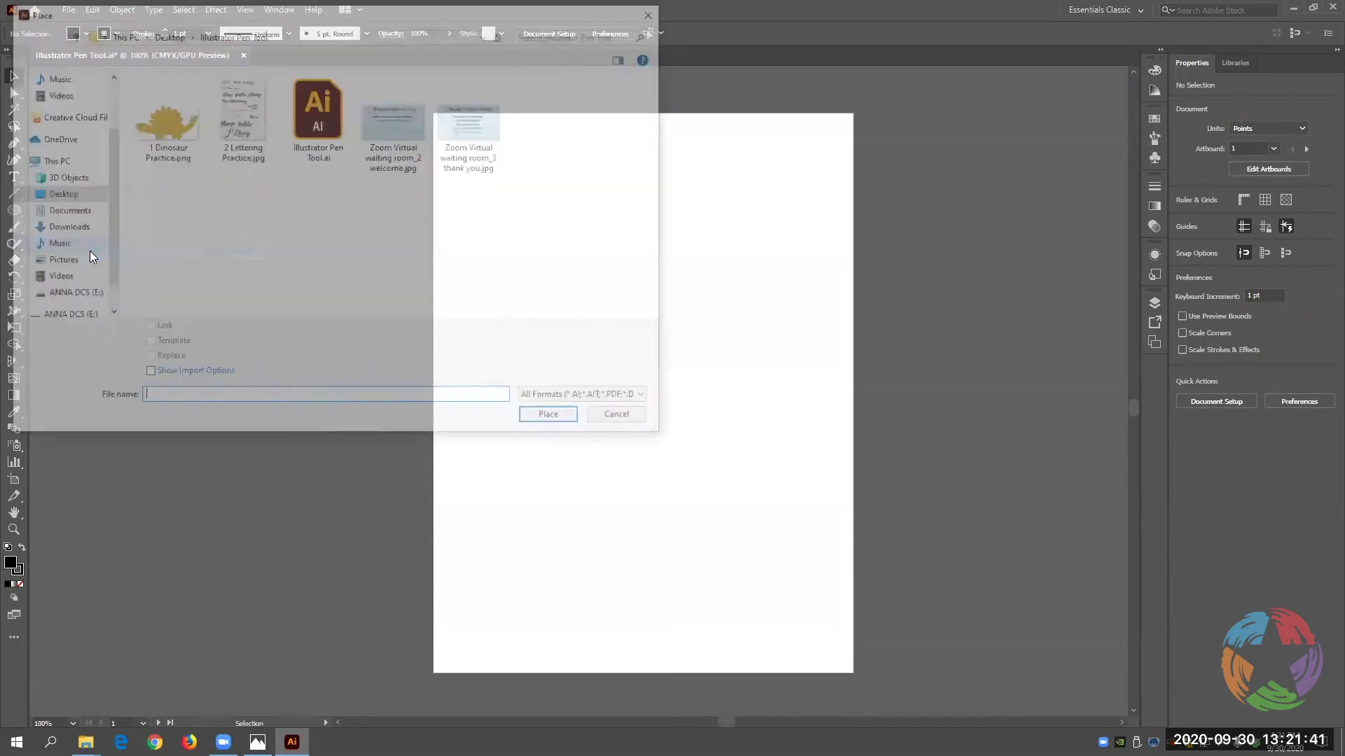
double_click(230, 127)
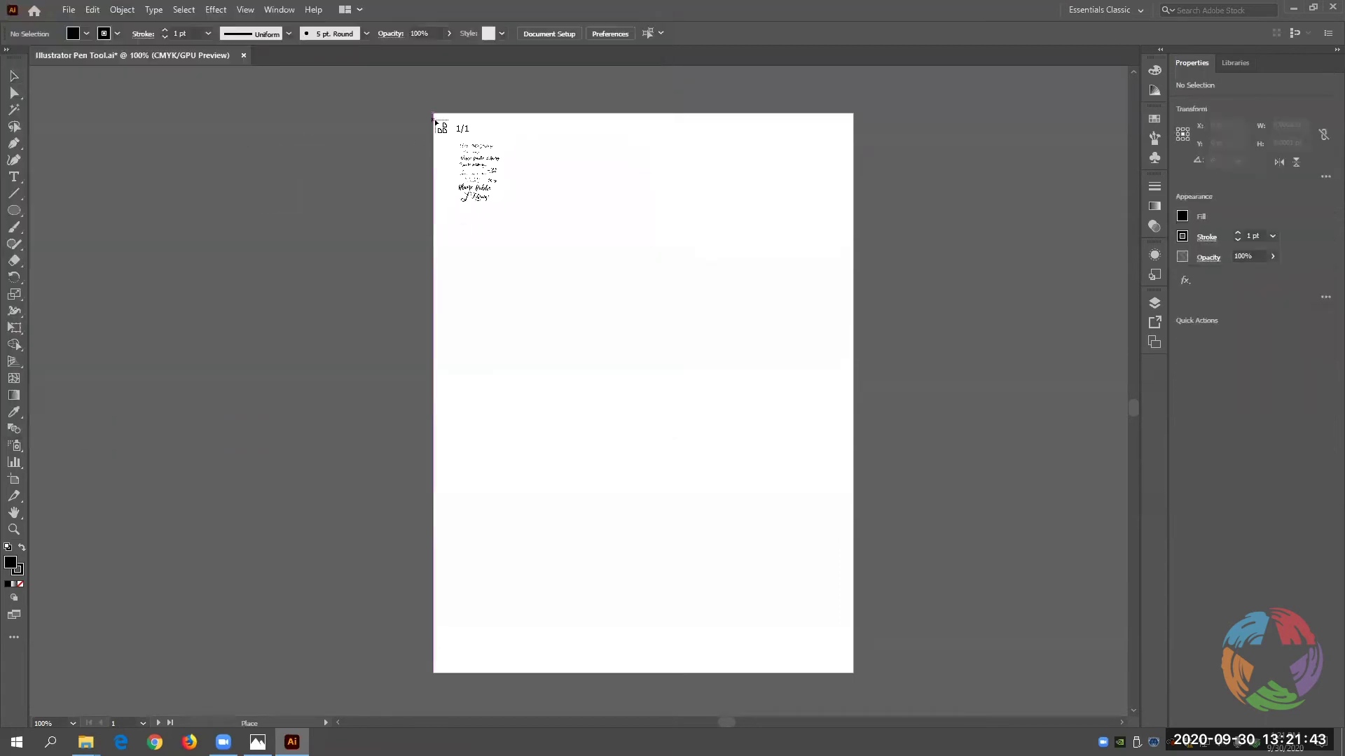
click(435, 114)
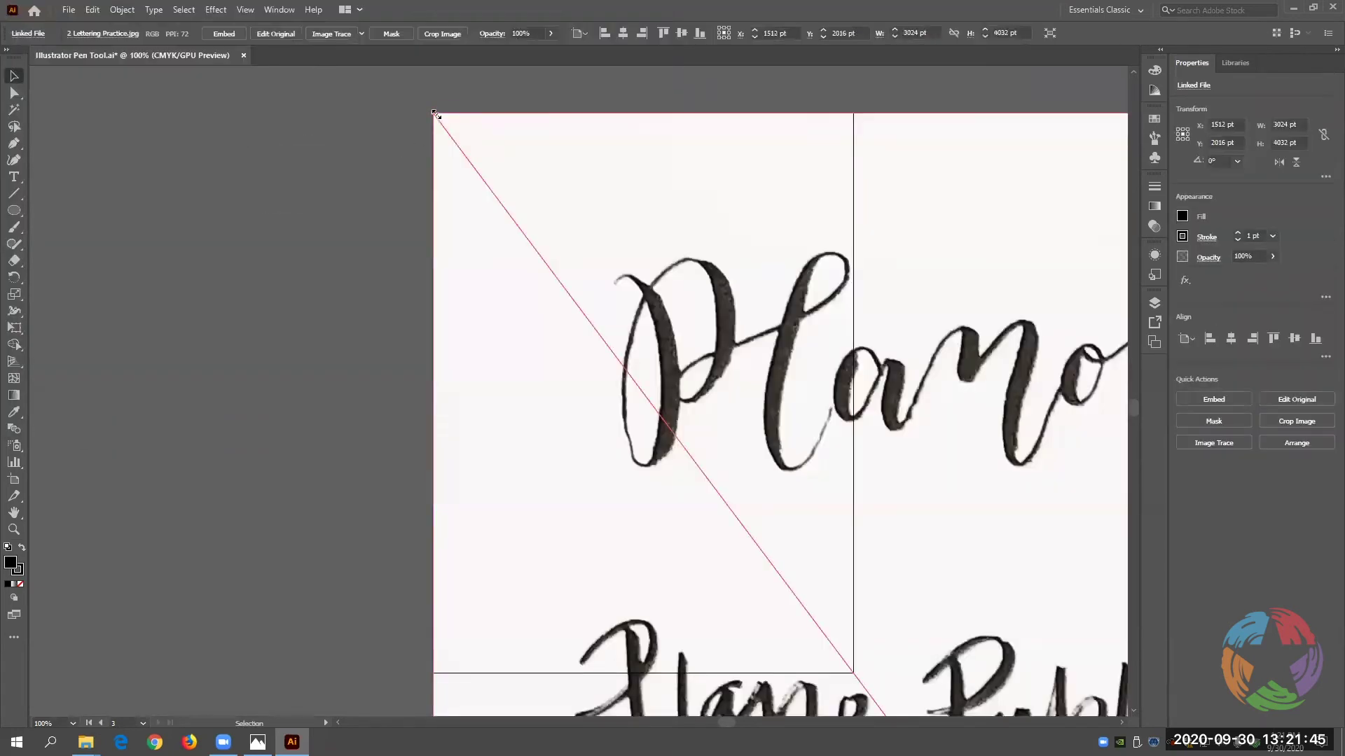
Scale the placed lettering image down to about 470 by 627 pt to fit the artboard, and deselect it.
scroll(614, 252, down, 4)
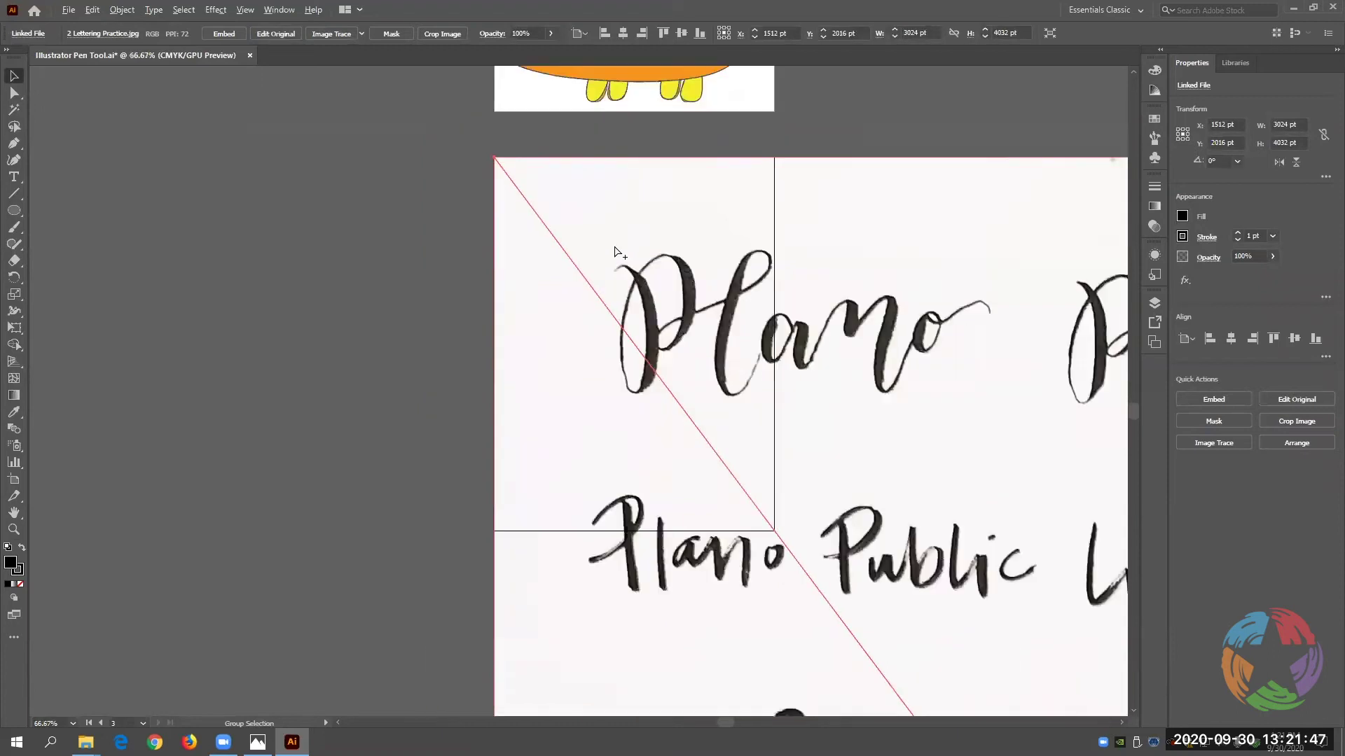
scroll(614, 252, down, 1)
drag(1035, 228, 706, 522)
drag(641, 687, 642, 247)
drag(707, 386, 659, 323)
scroll(634, 268, up, 5)
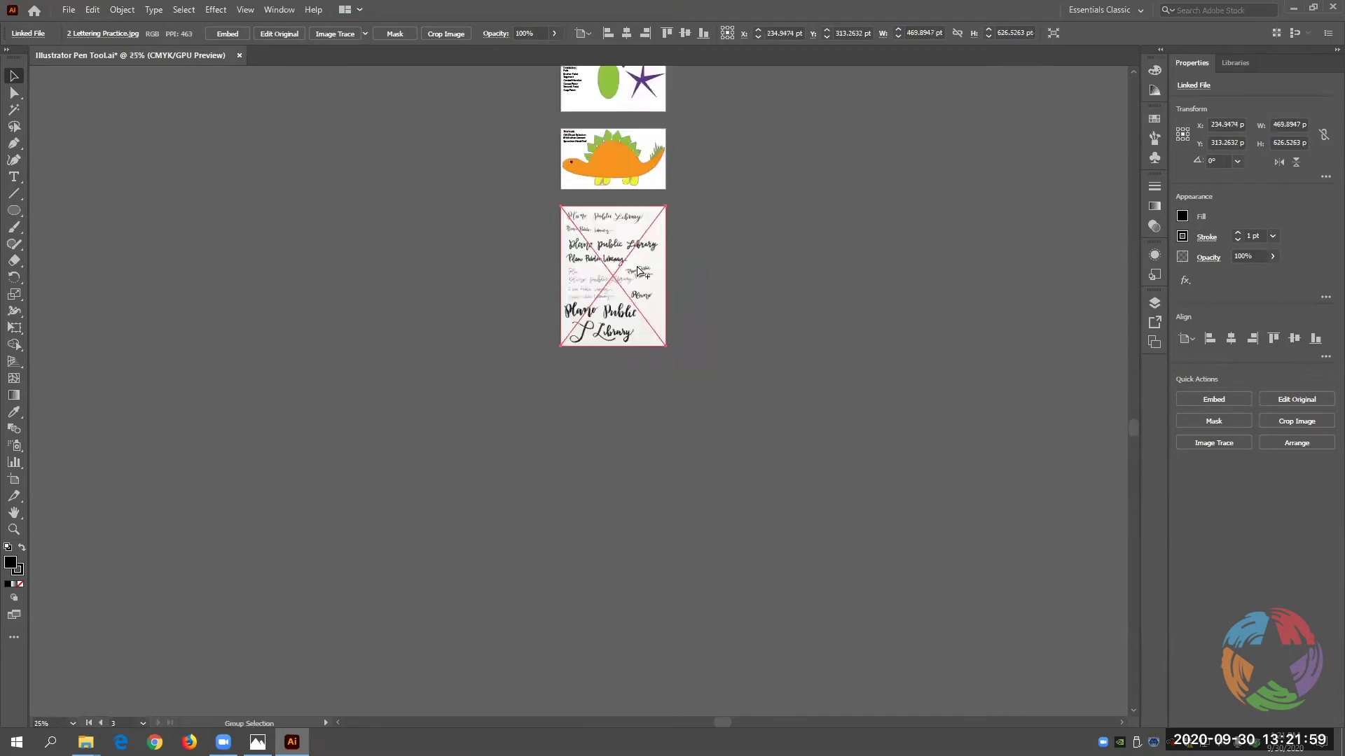
scroll(622, 276, up, 2)
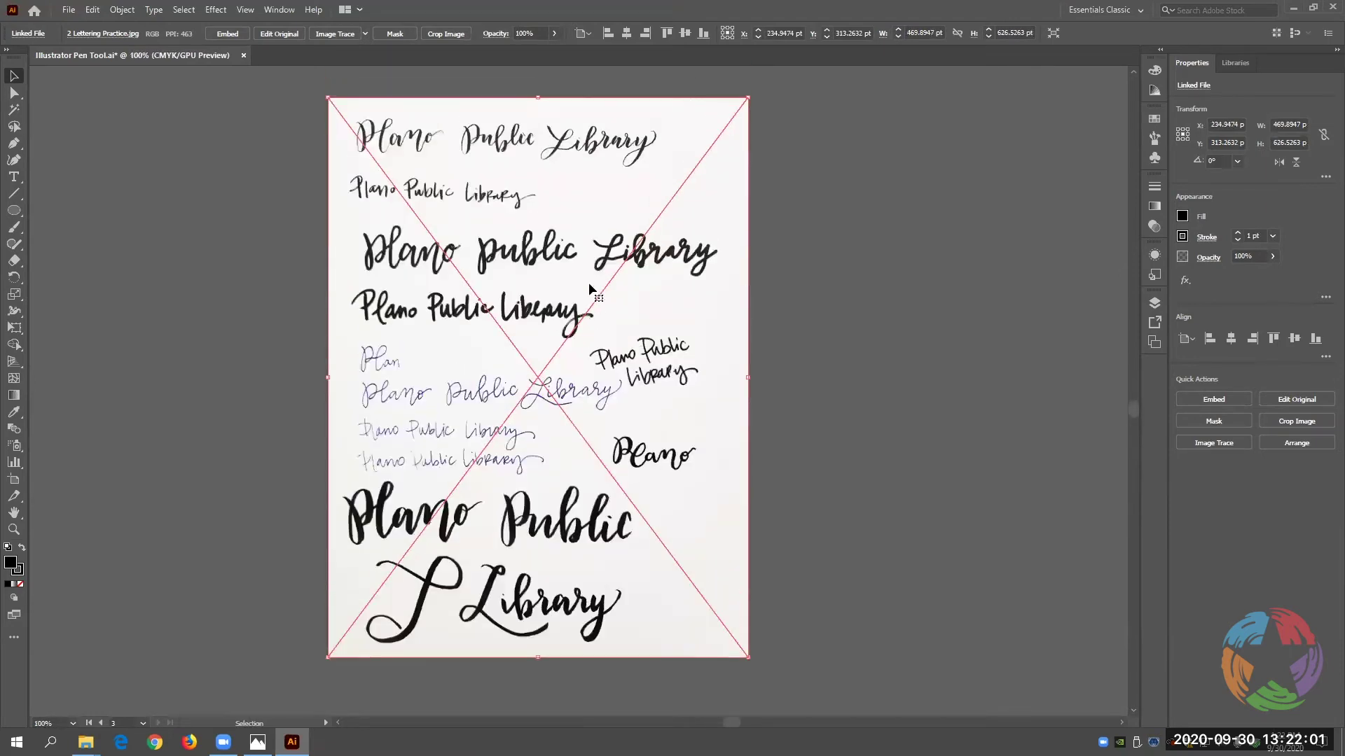
click(770, 245)
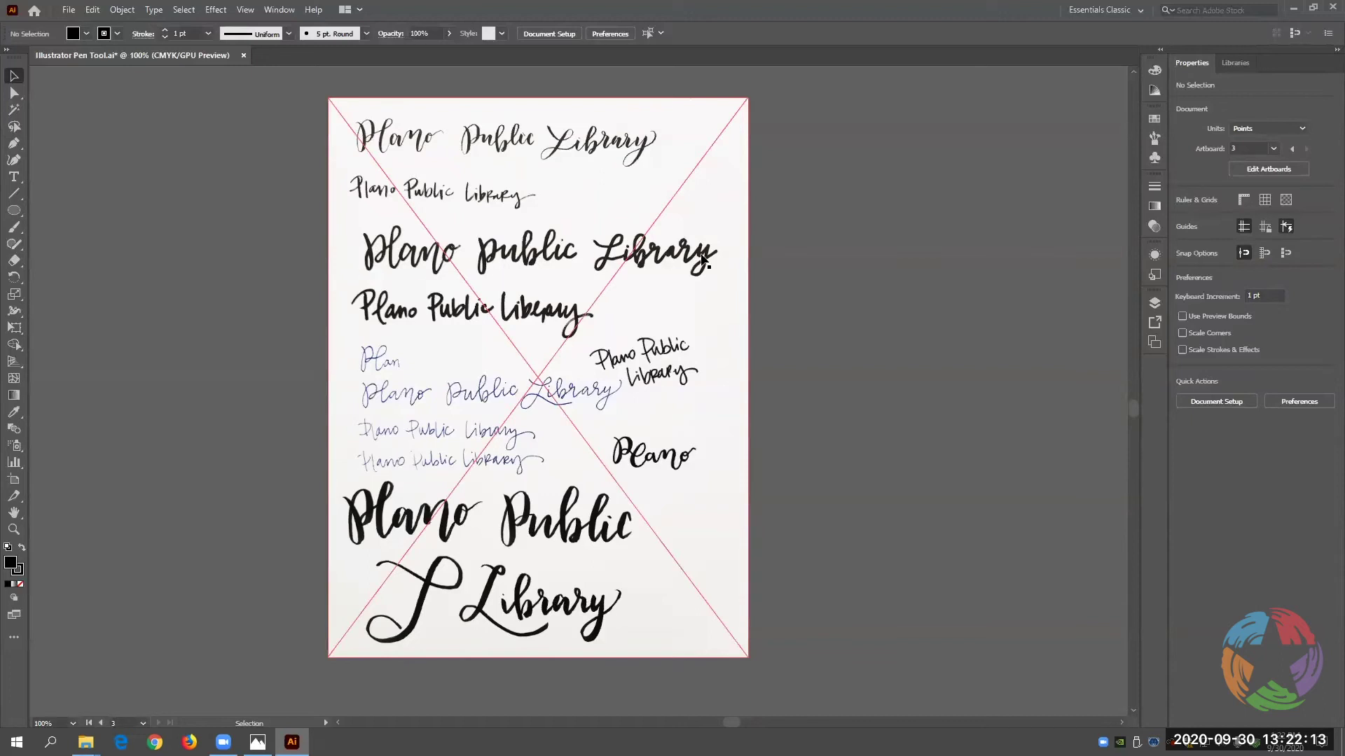
Prepare the Pen tool with no fill and a light orange 1 pt stroke for tracing the word plano in the third lettering row.
key(ctrl)
scroll(410, 253, up, 3)
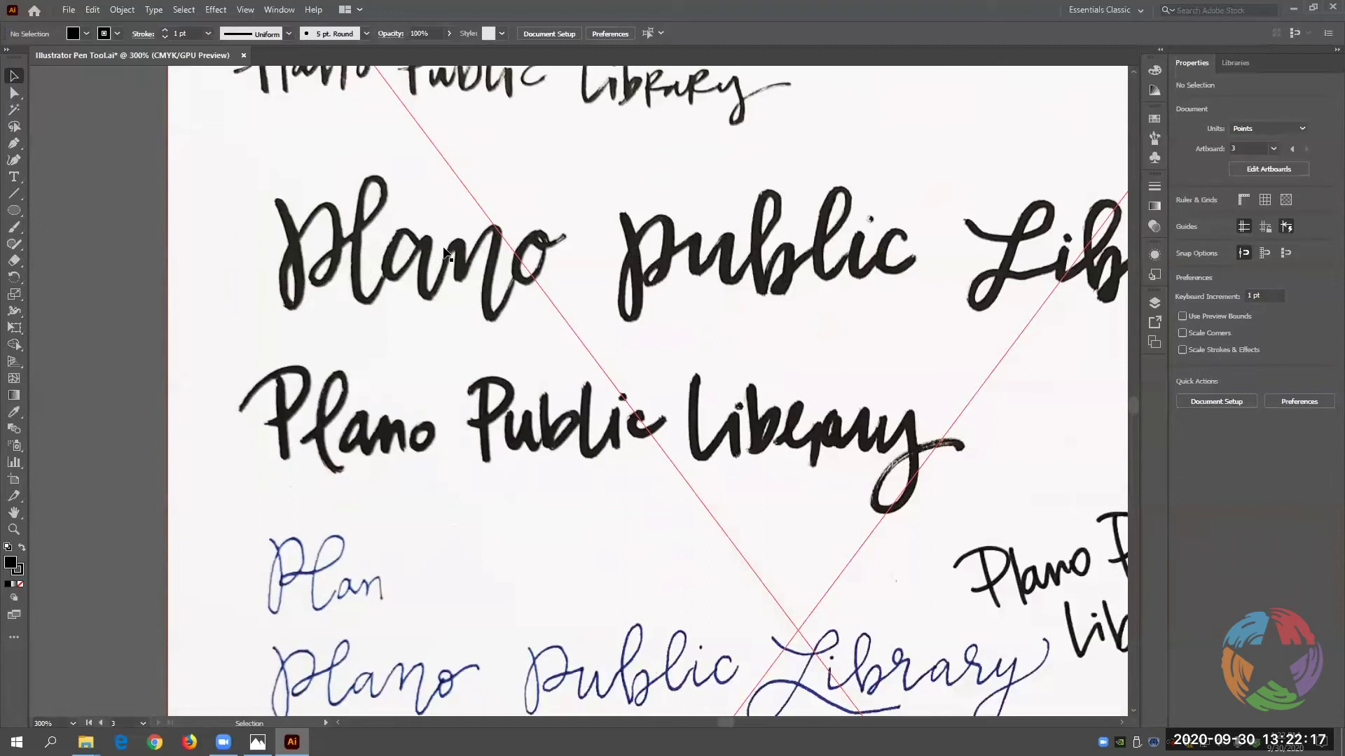
scroll(420, 261, up, 3)
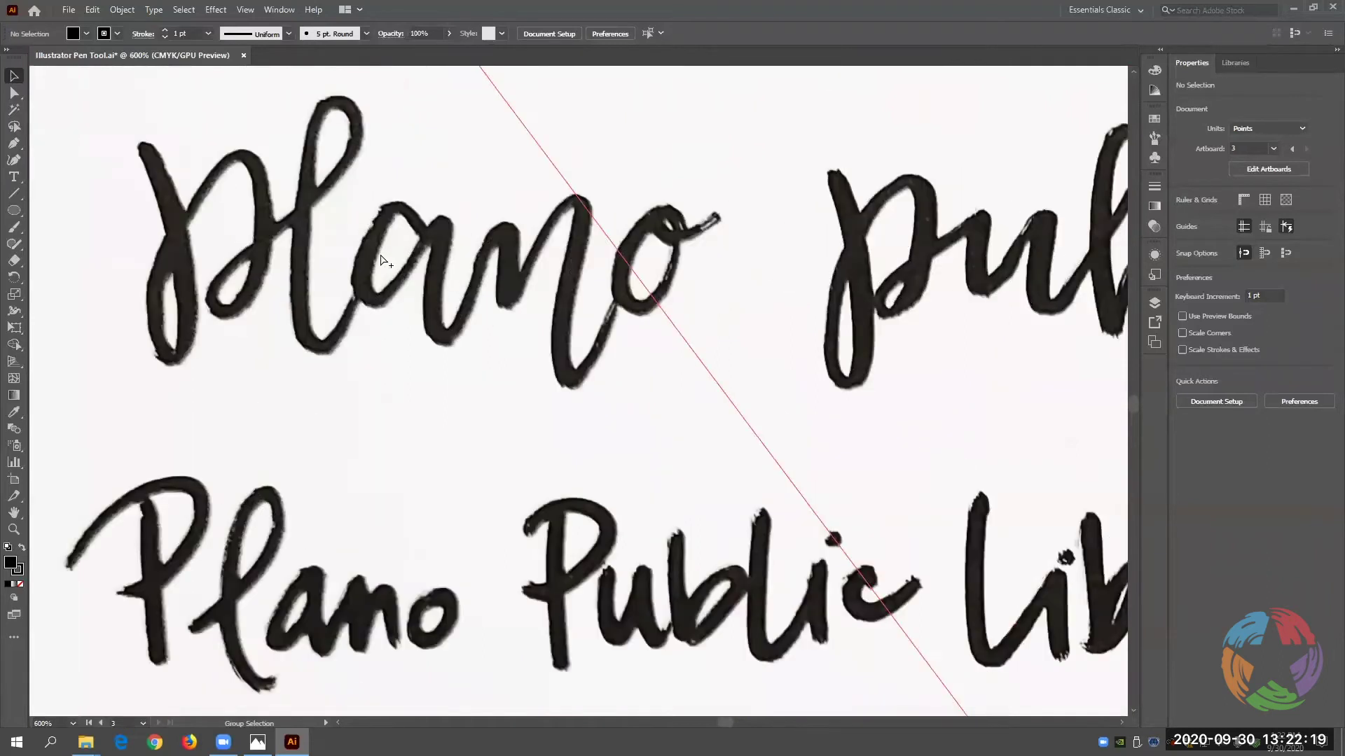
scroll(378, 256, up, 3)
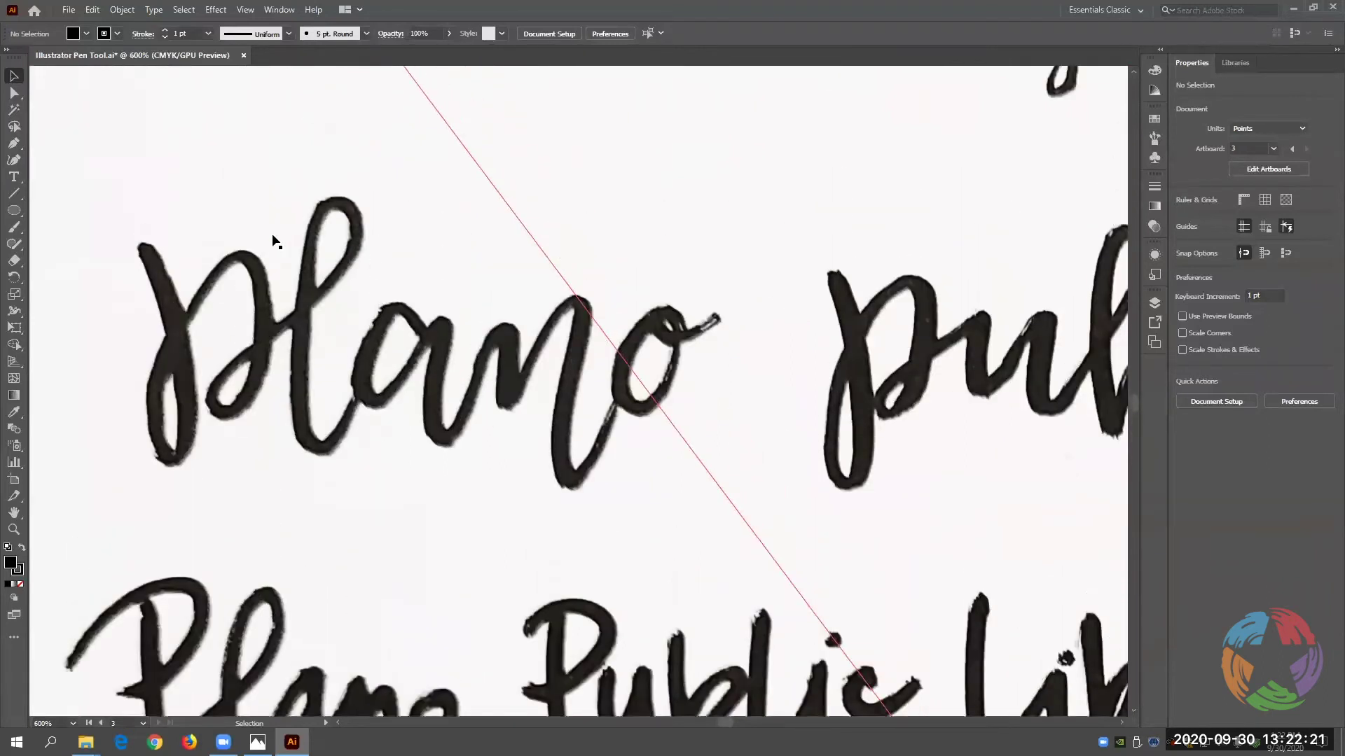
click(14, 143)
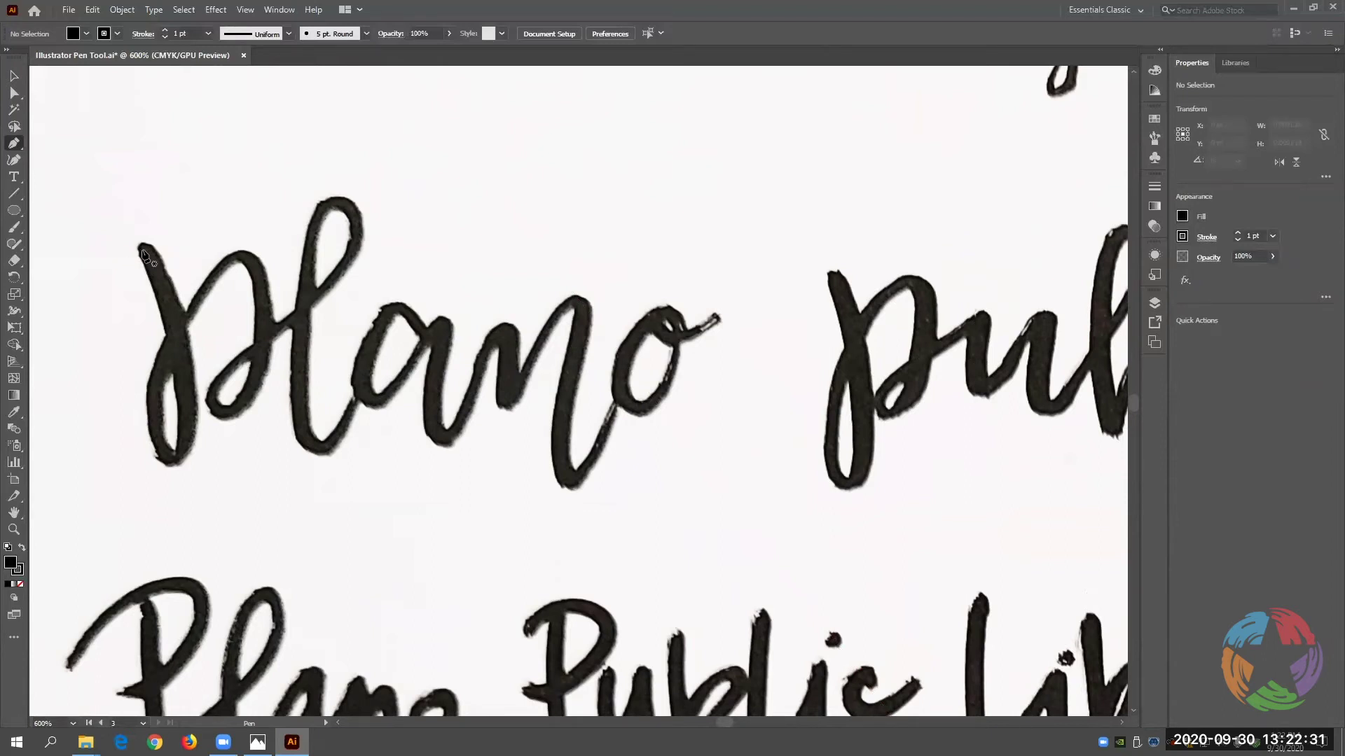
click(81, 34)
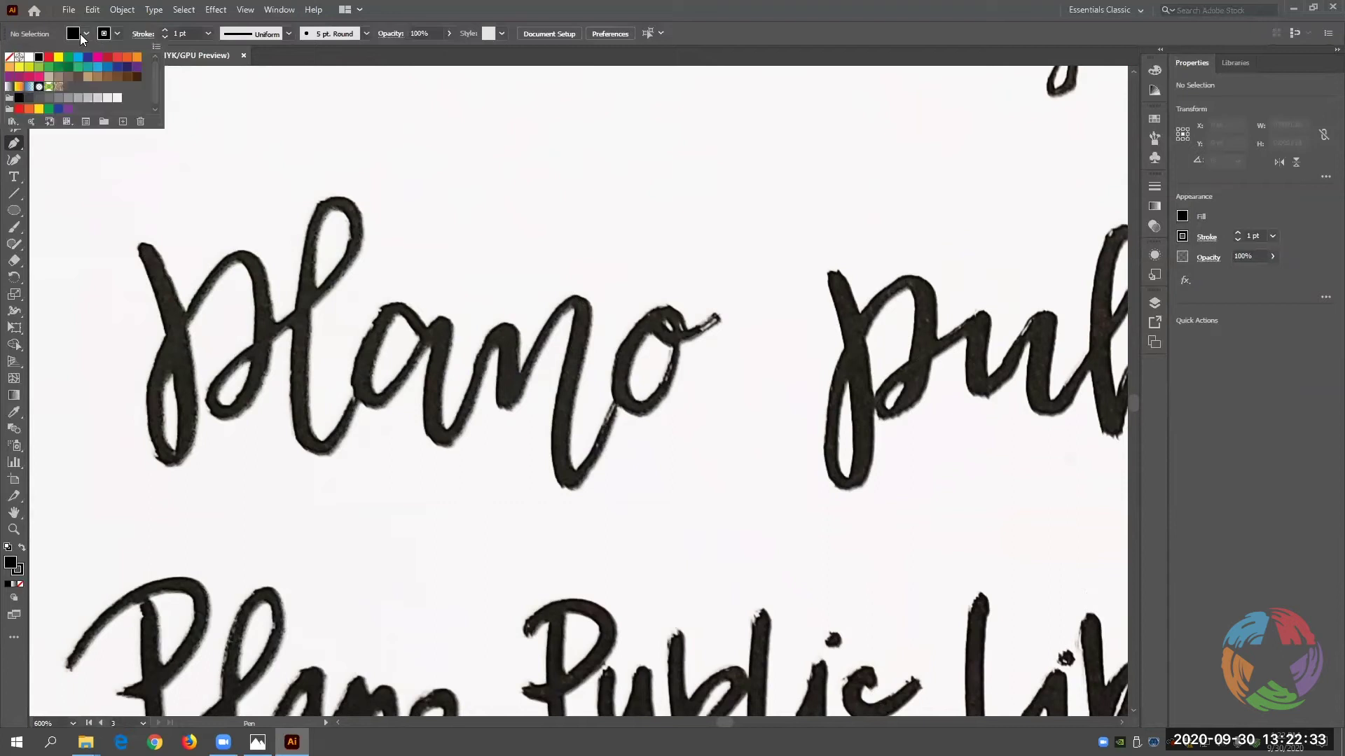
click(10, 58)
click(10, 67)
click(95, 35)
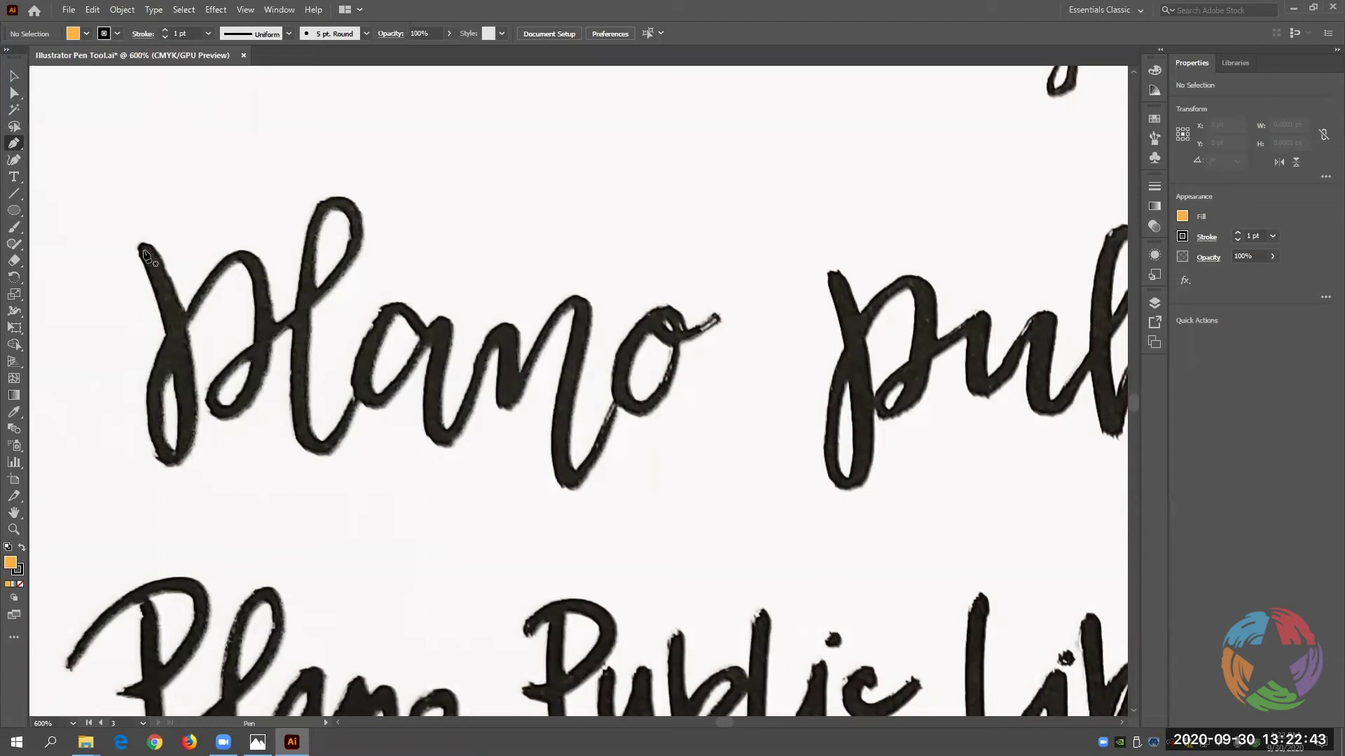
click(22, 548)
click(19, 584)
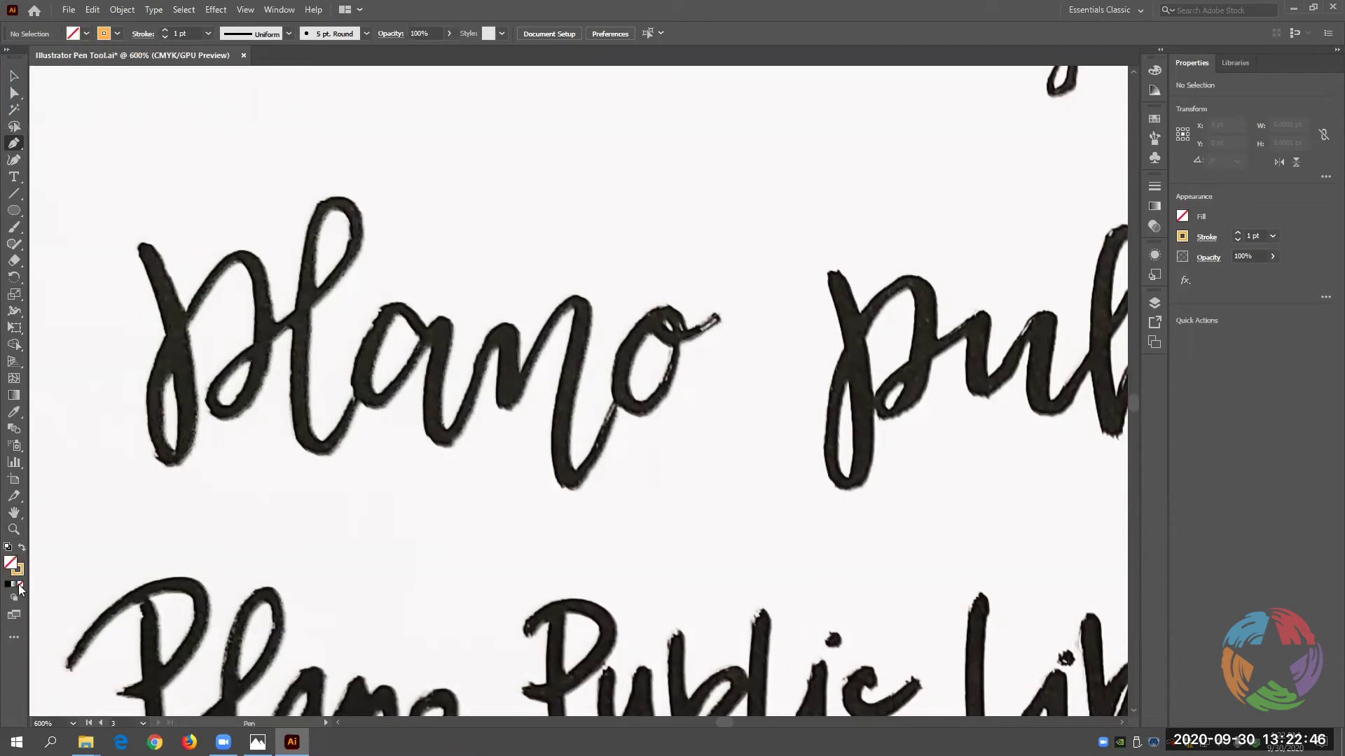
Trace the p's stem and lower loop from about X 41, Y 154 pt to X 46, Y 172 pt, shortening the handle at the loop's base.
click(144, 250)
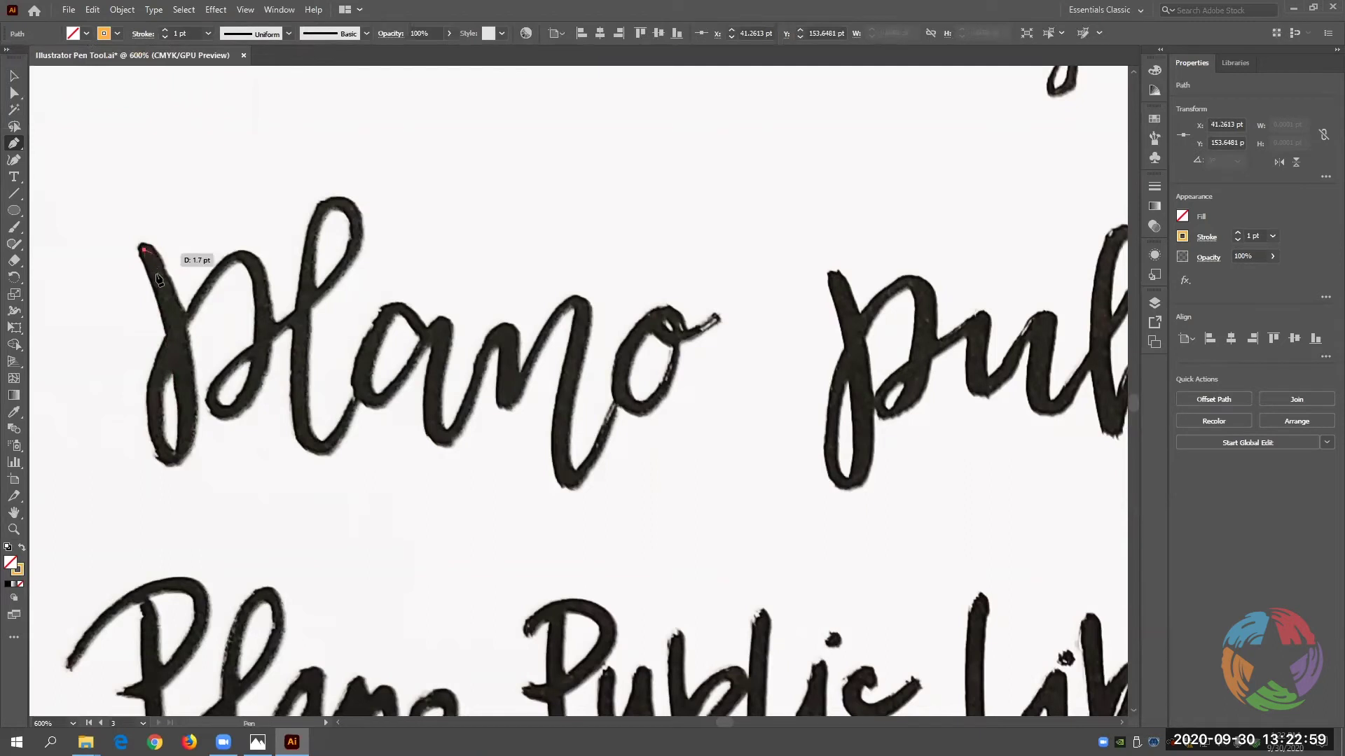
drag(181, 446, 146, 491)
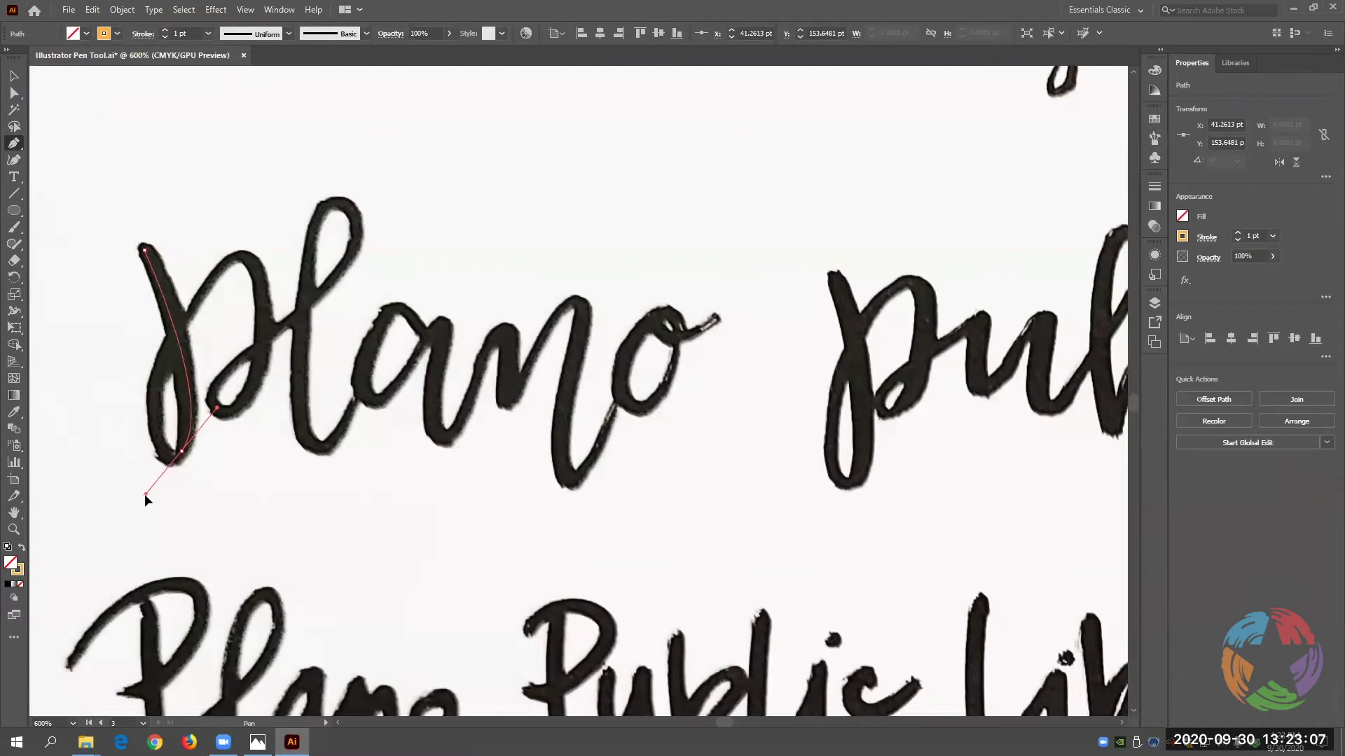
drag(144, 494, 144, 494)
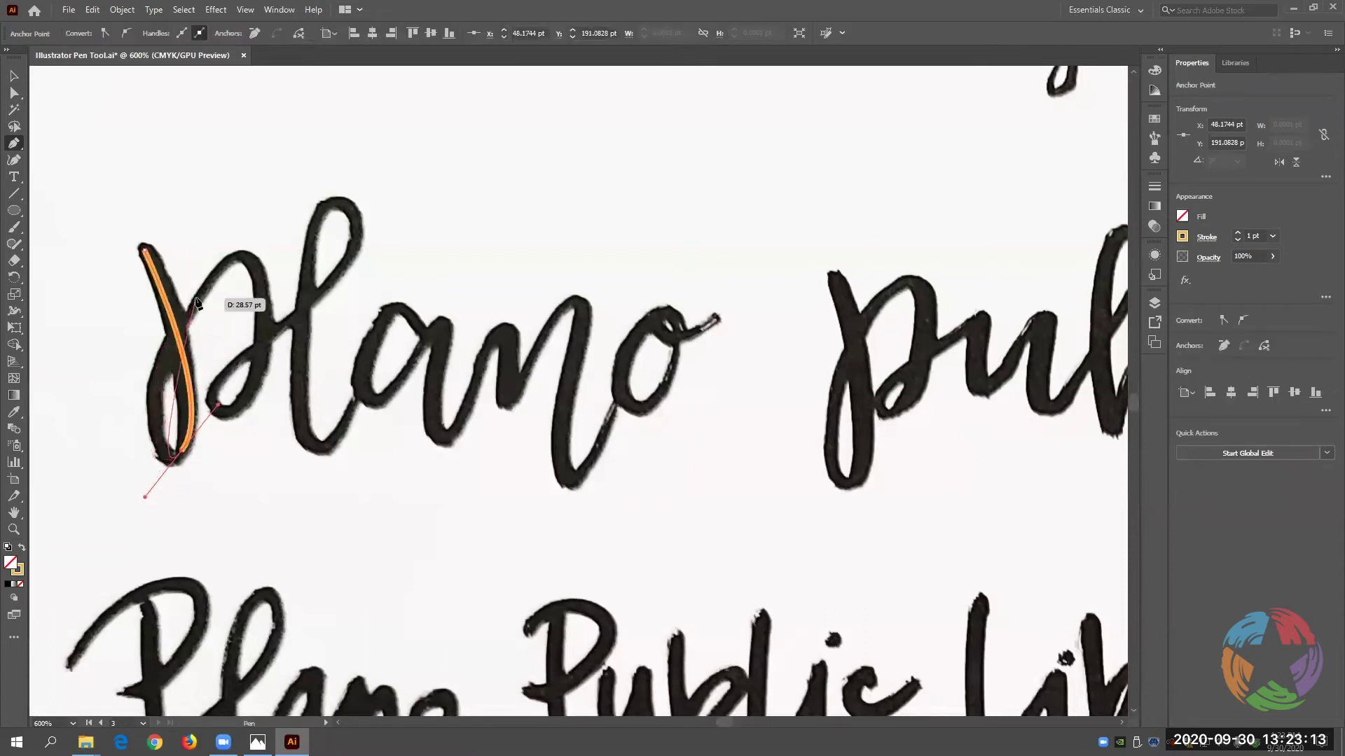
drag(168, 351, 193, 311)
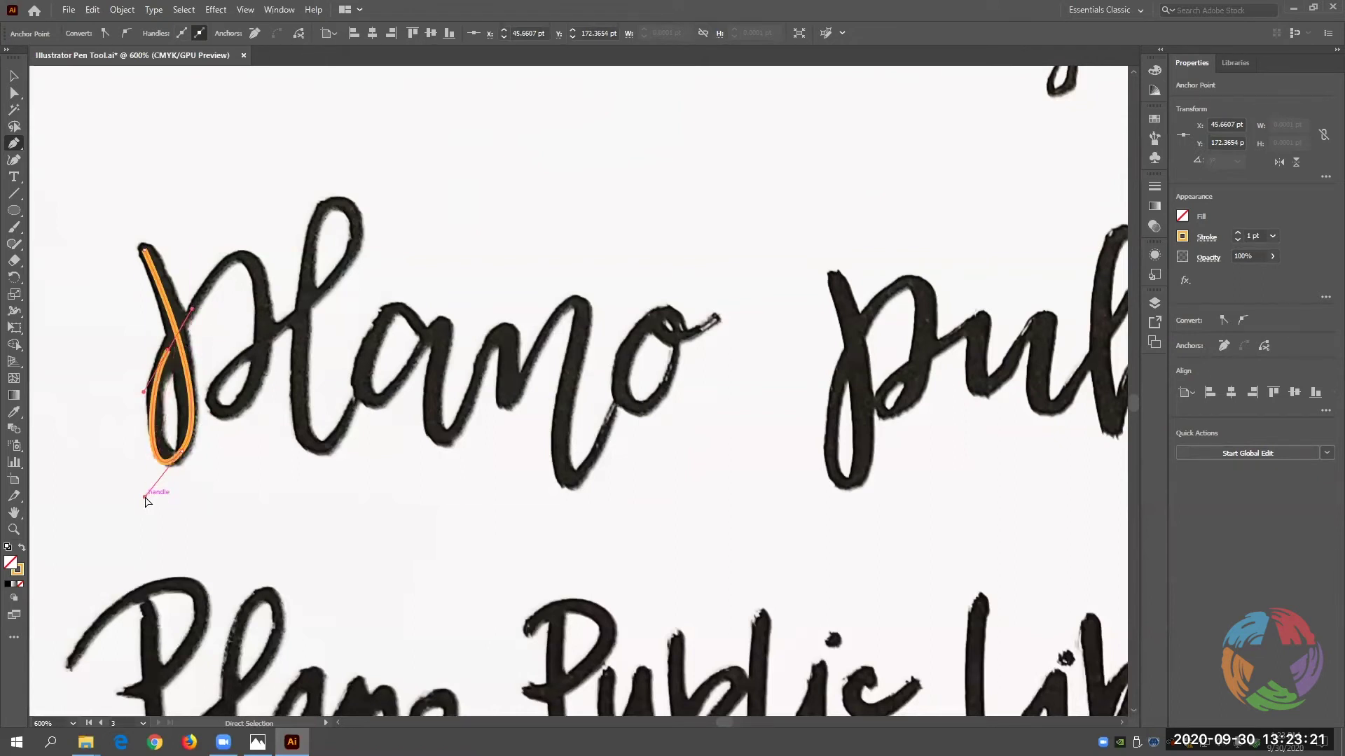
drag(146, 494, 155, 481)
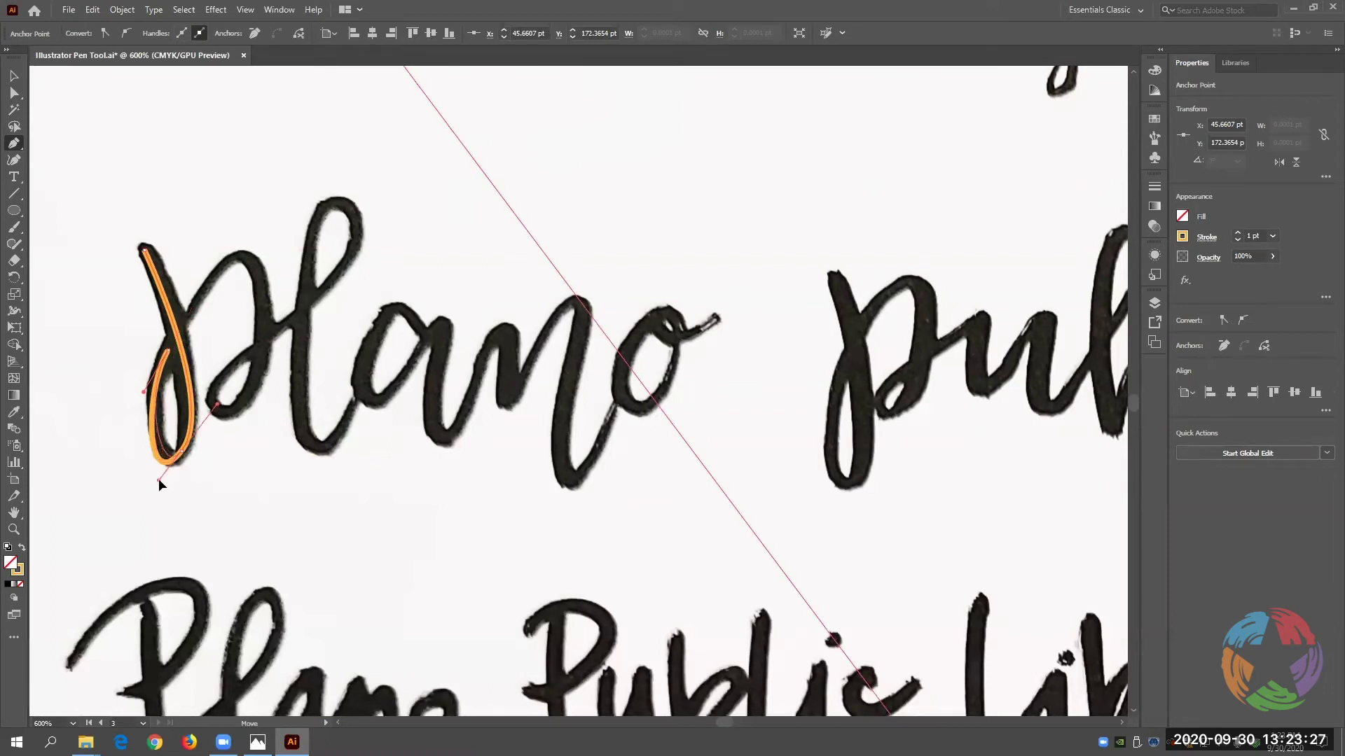
ctrl+click(188, 392)
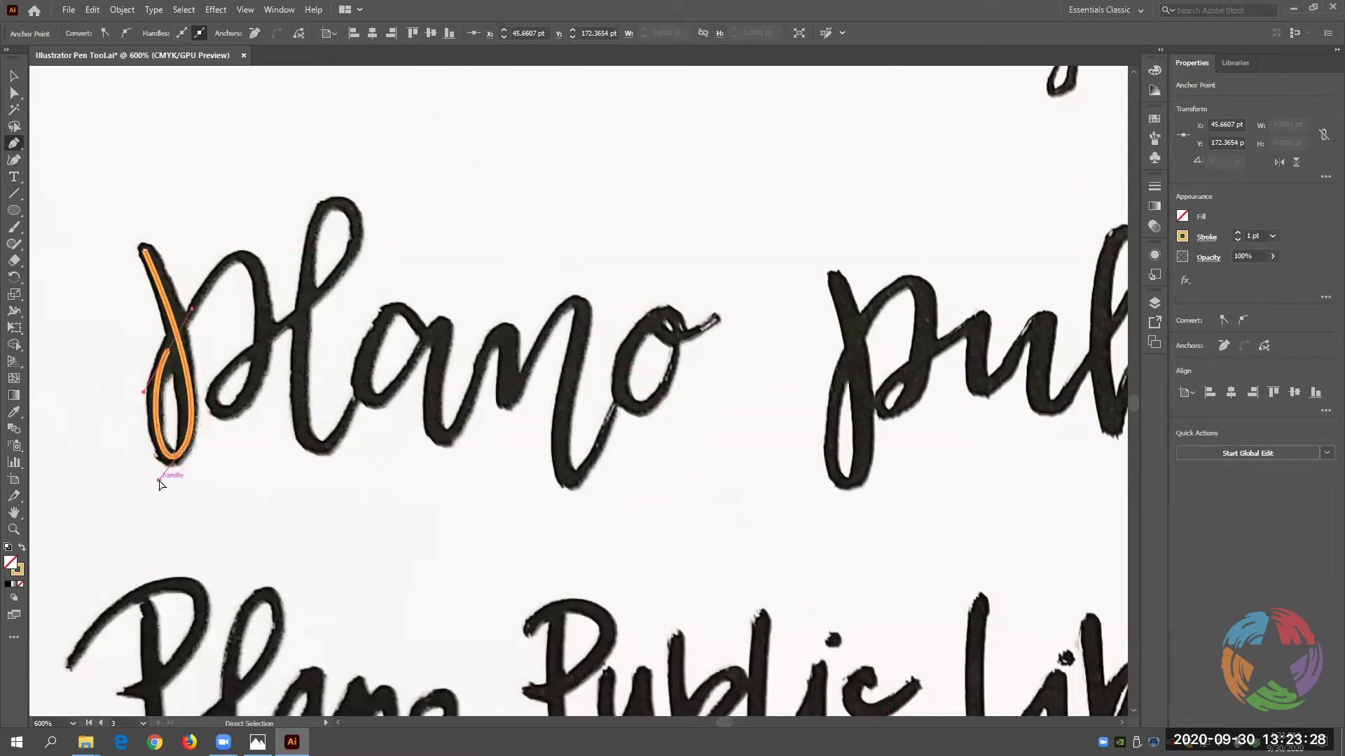
Continue the path over the p's bowl to its base at about X 58 pt, Y 184 pt, and shorten the outgoing handle there.
click(239, 256)
drag(241, 257, 262, 258)
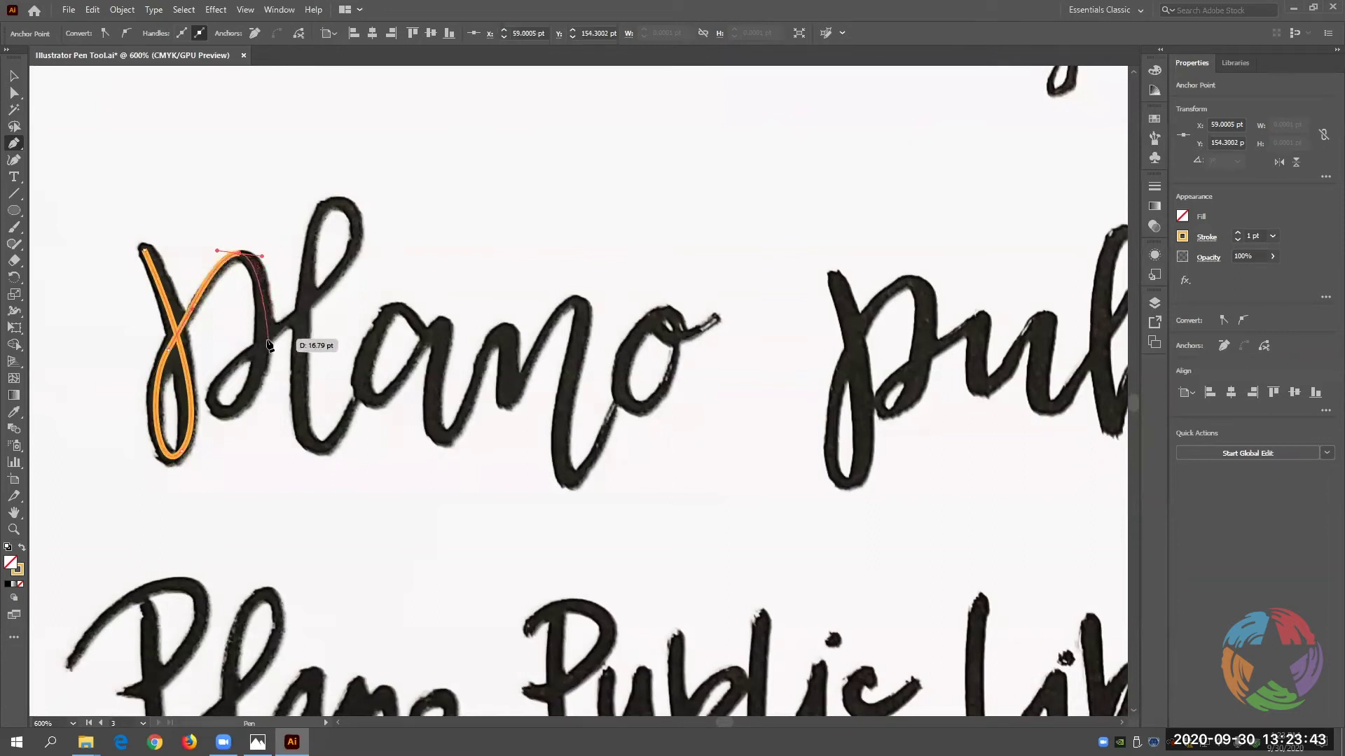
drag(238, 416, 192, 451)
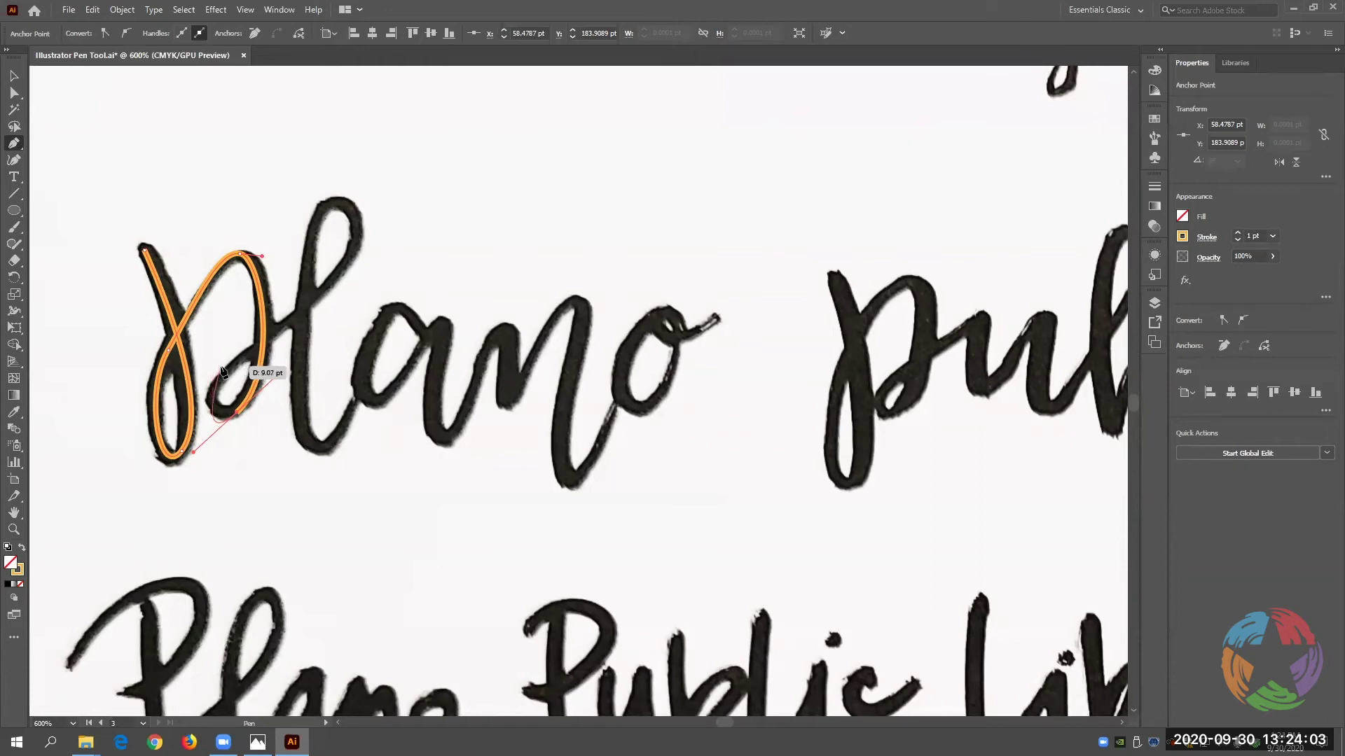
key(ctrl)
drag(194, 451, 214, 431)
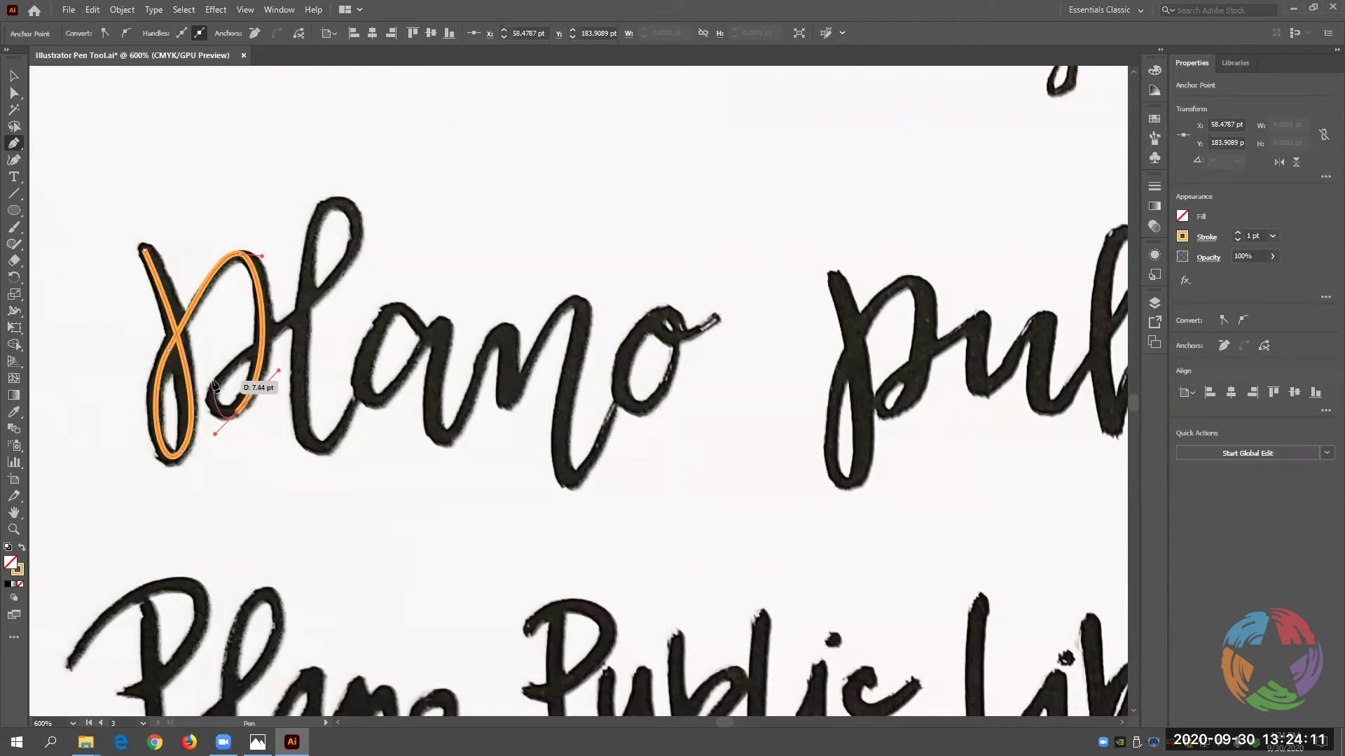
Continue the path through the l's loop and stem to about X 81 pt, Y 179 pt, shortening the handle at the l's base.
mouse_move(213, 387)
mouse_down()
mouse_move(363, 244)
mouse_move(367, 221)
mouse_move(321, 201)
mouse_up()
drag(293, 247, 333, 490)
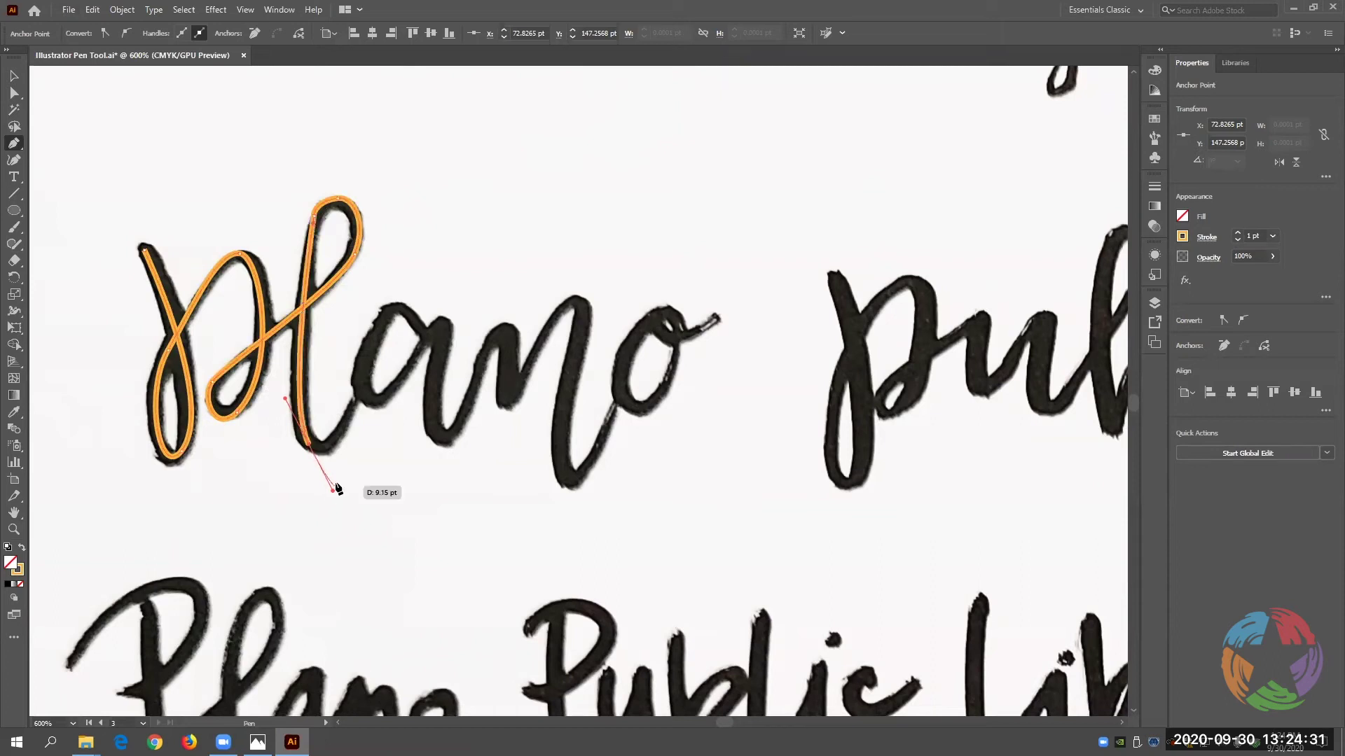
click(359, 389)
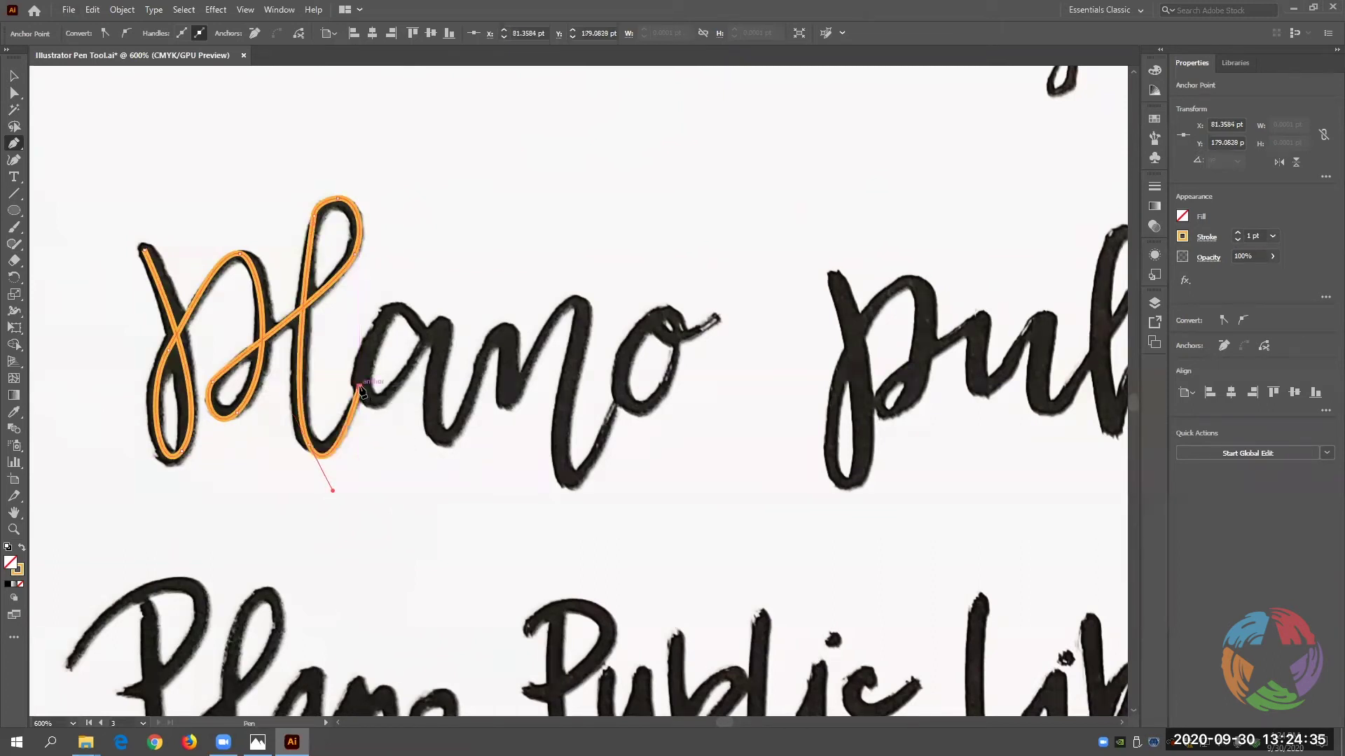
drag(333, 492, 326, 475)
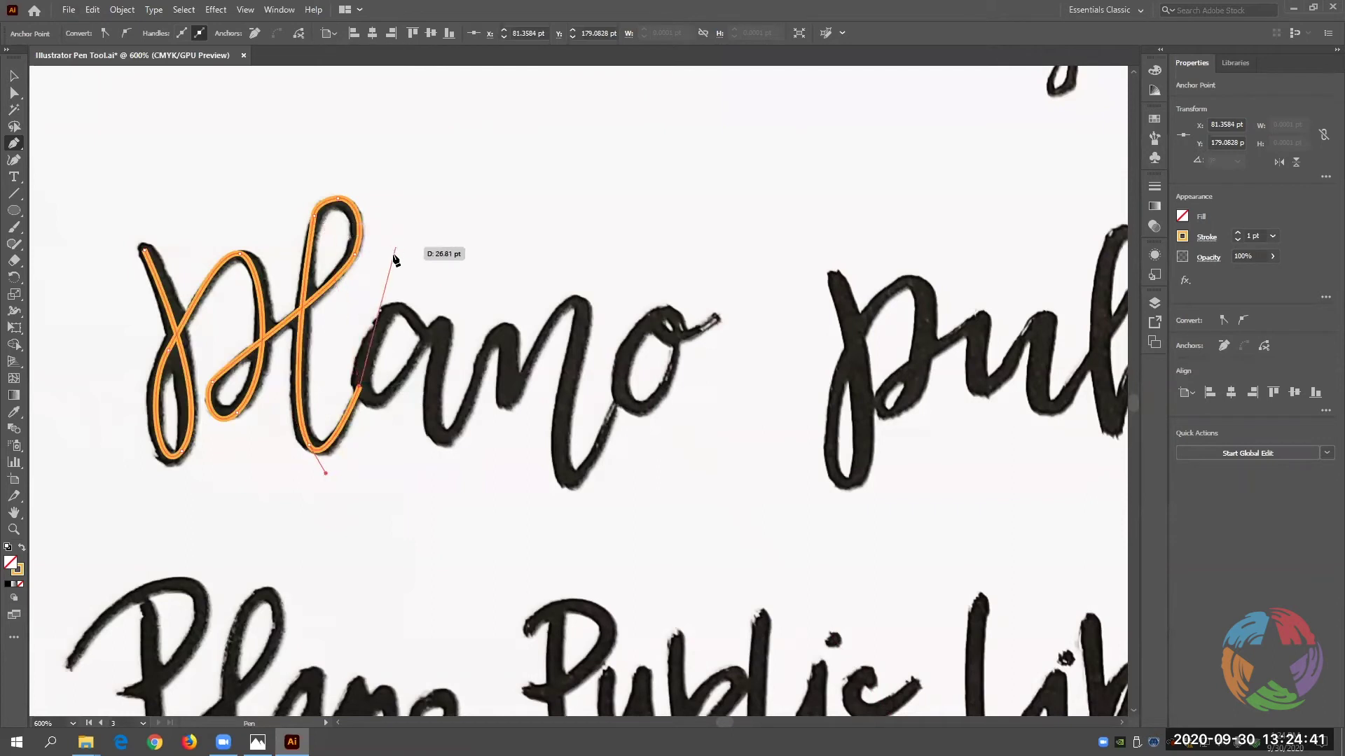
drag(418, 404, 361, 383)
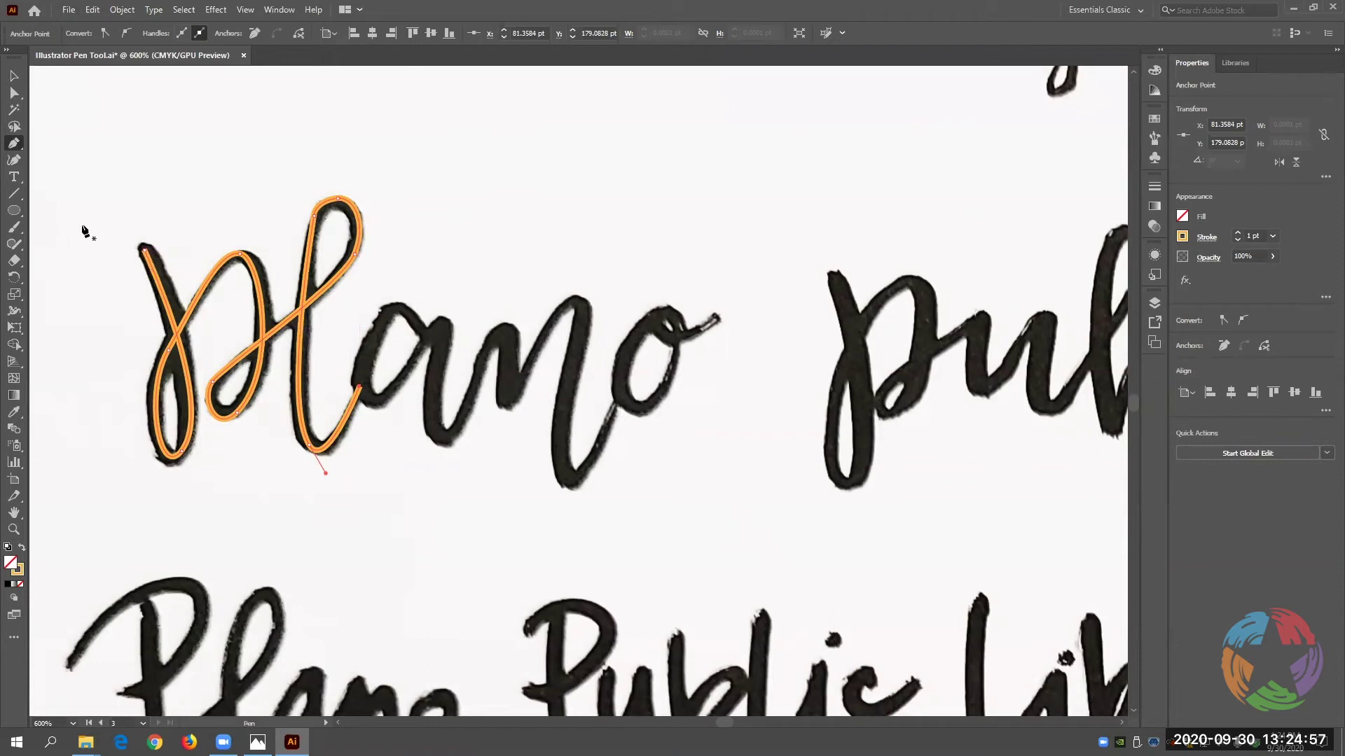
Use the Width tool to widen the p's downstroke to about 3.26 pt and thin the stroke at the bottom of its lower loop.
click(11, 316)
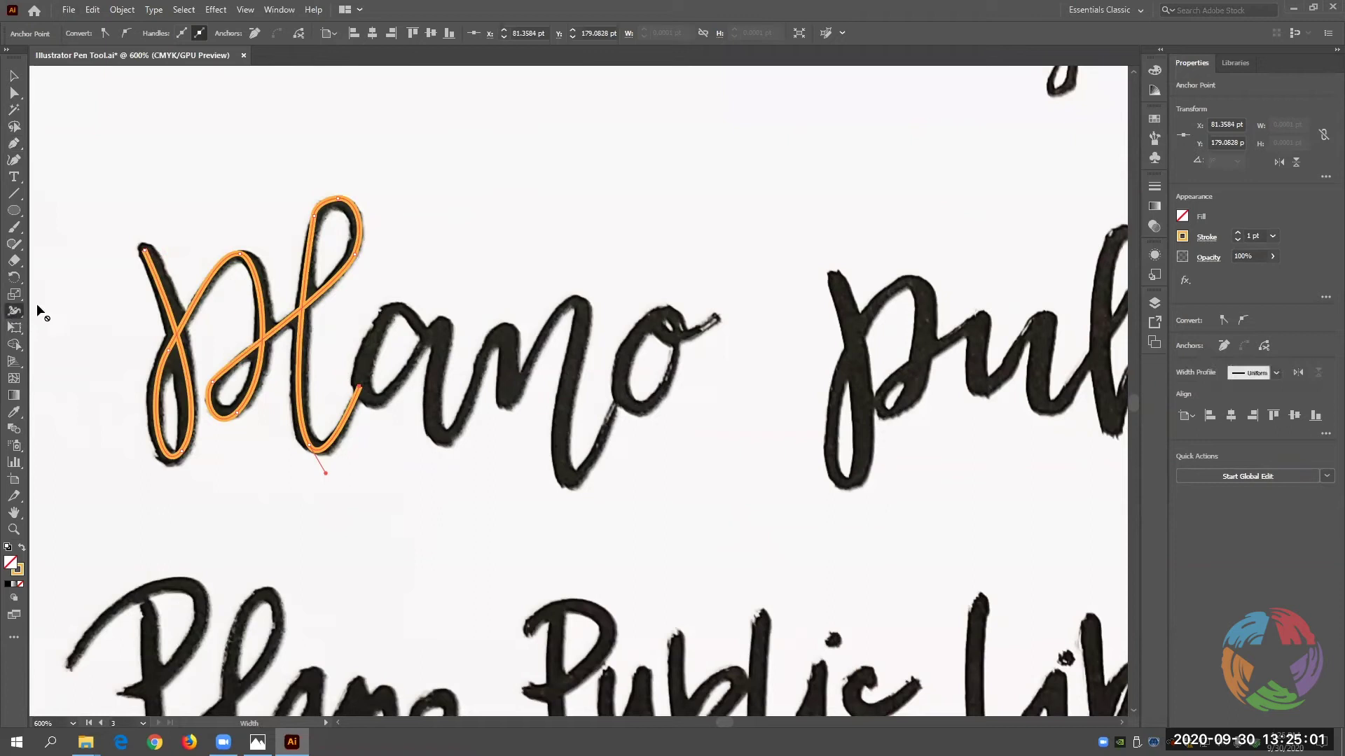
mouse_move(175, 317)
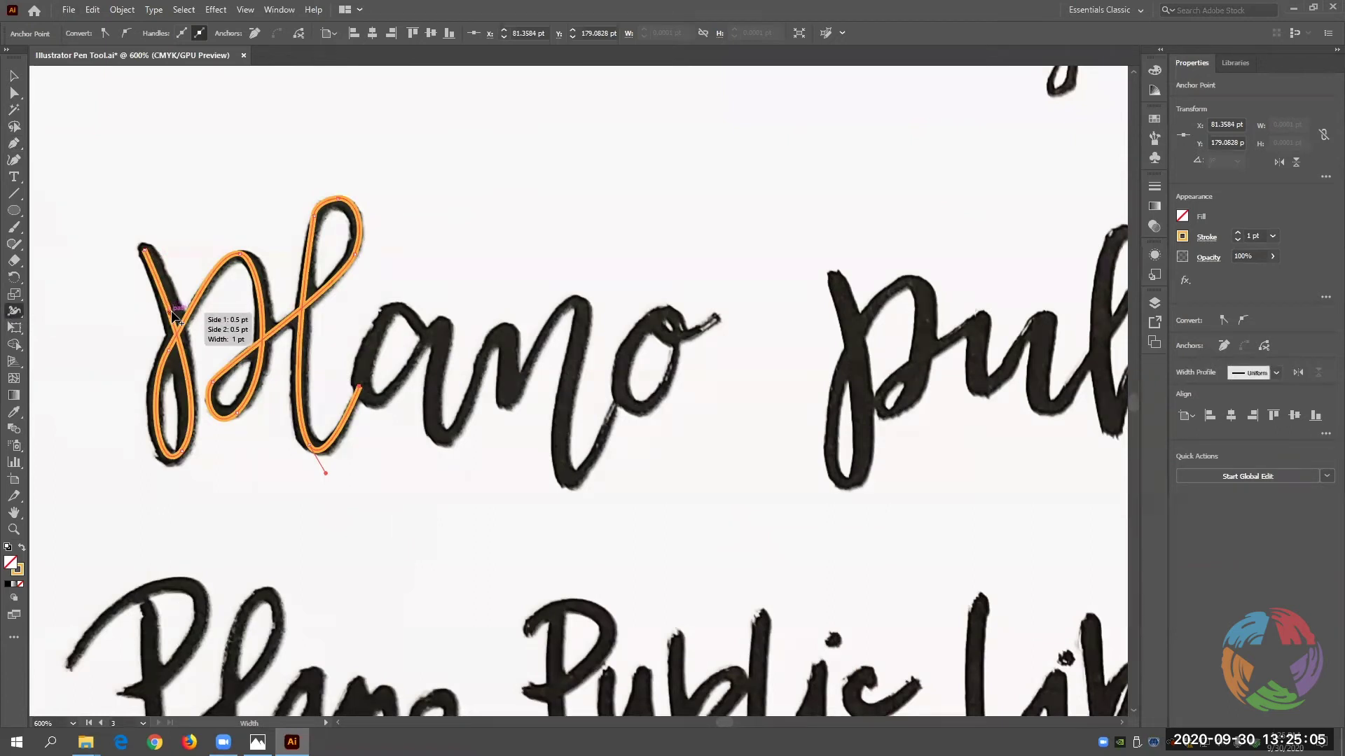
key(v)
scroll(219, 321, up, 2)
key(shift+w)
scroll(217, 313, up, 2)
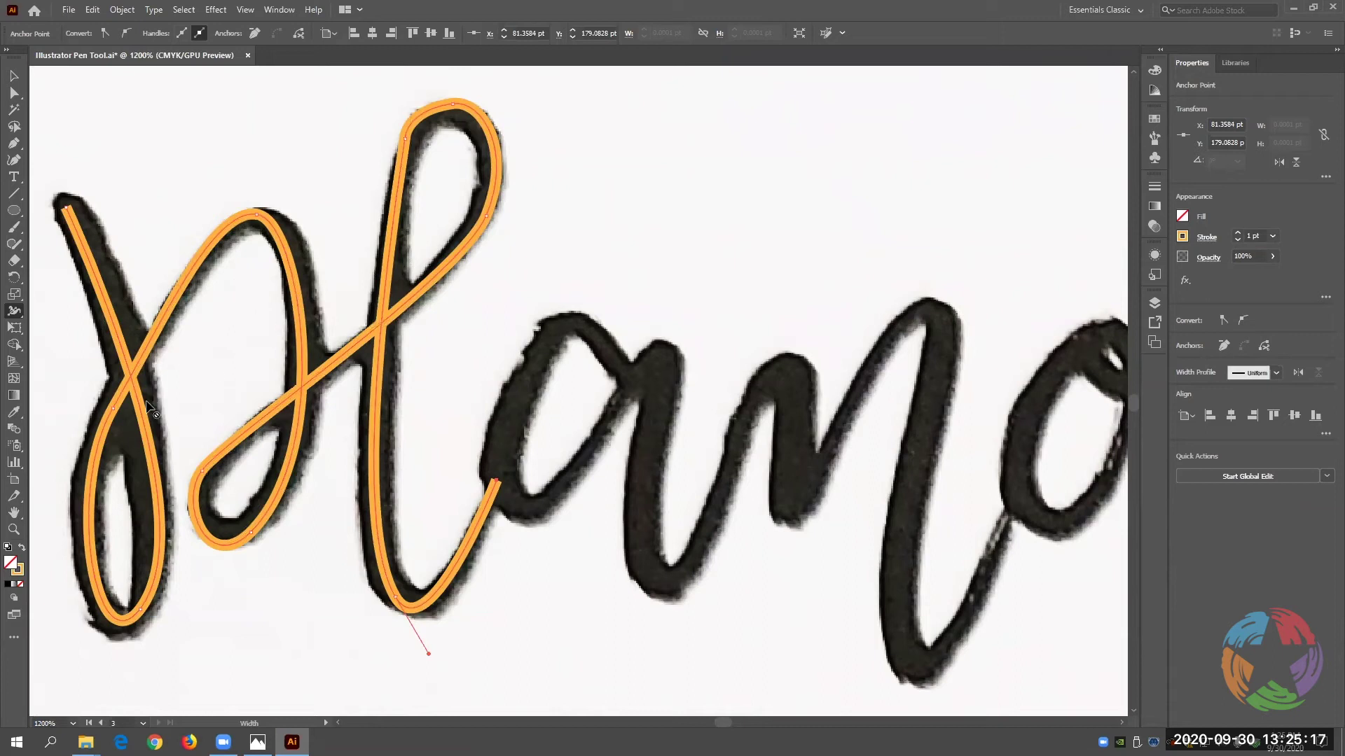
drag(144, 407, 156, 406)
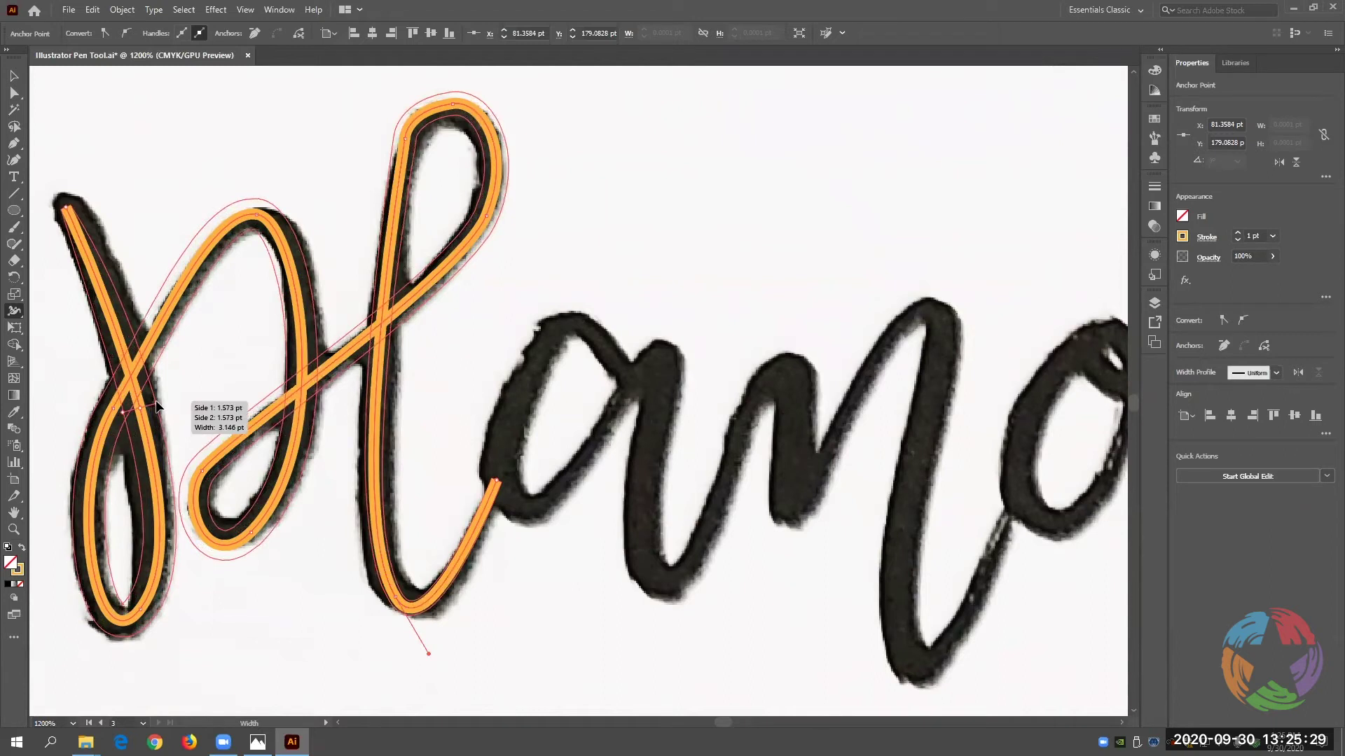
mouse_move(157, 405)
mouse_down()
mouse_move(144, 411)
mouse_move(159, 409)
mouse_up()
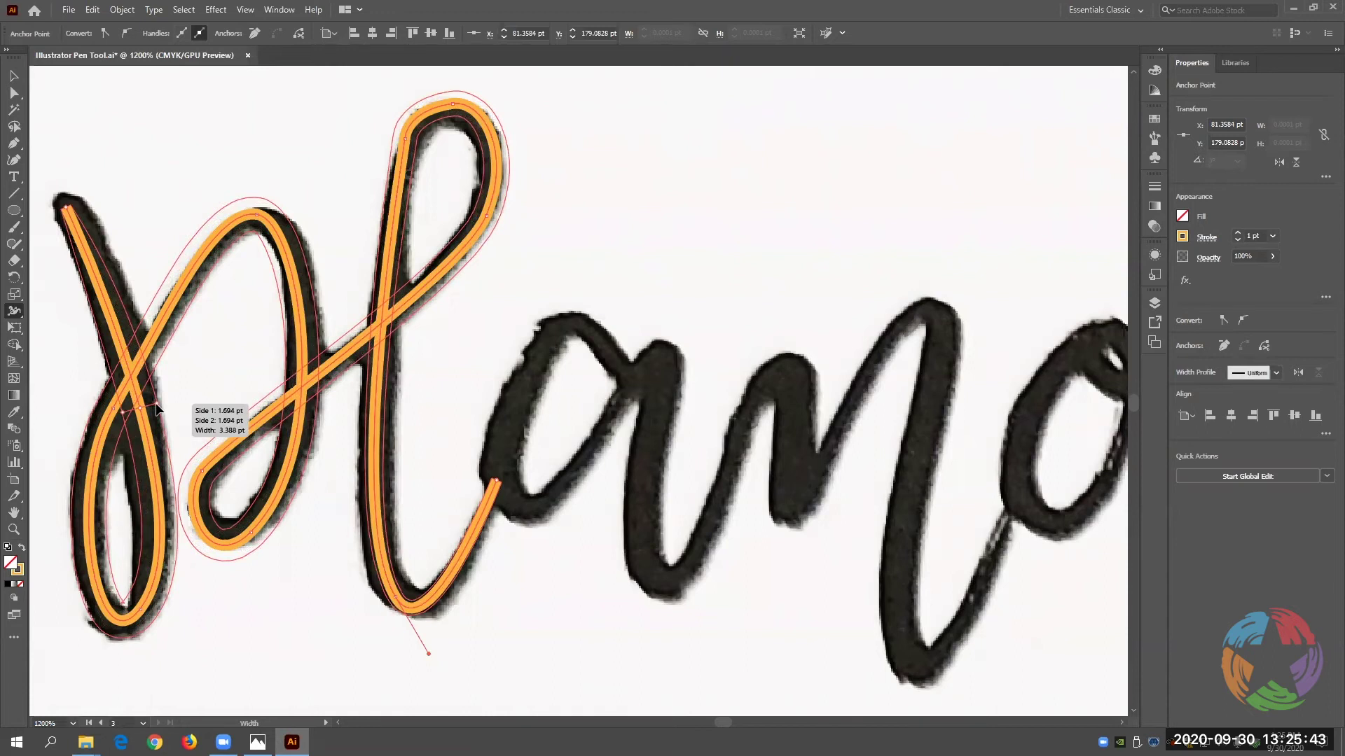
drag(157, 410, 154, 407)
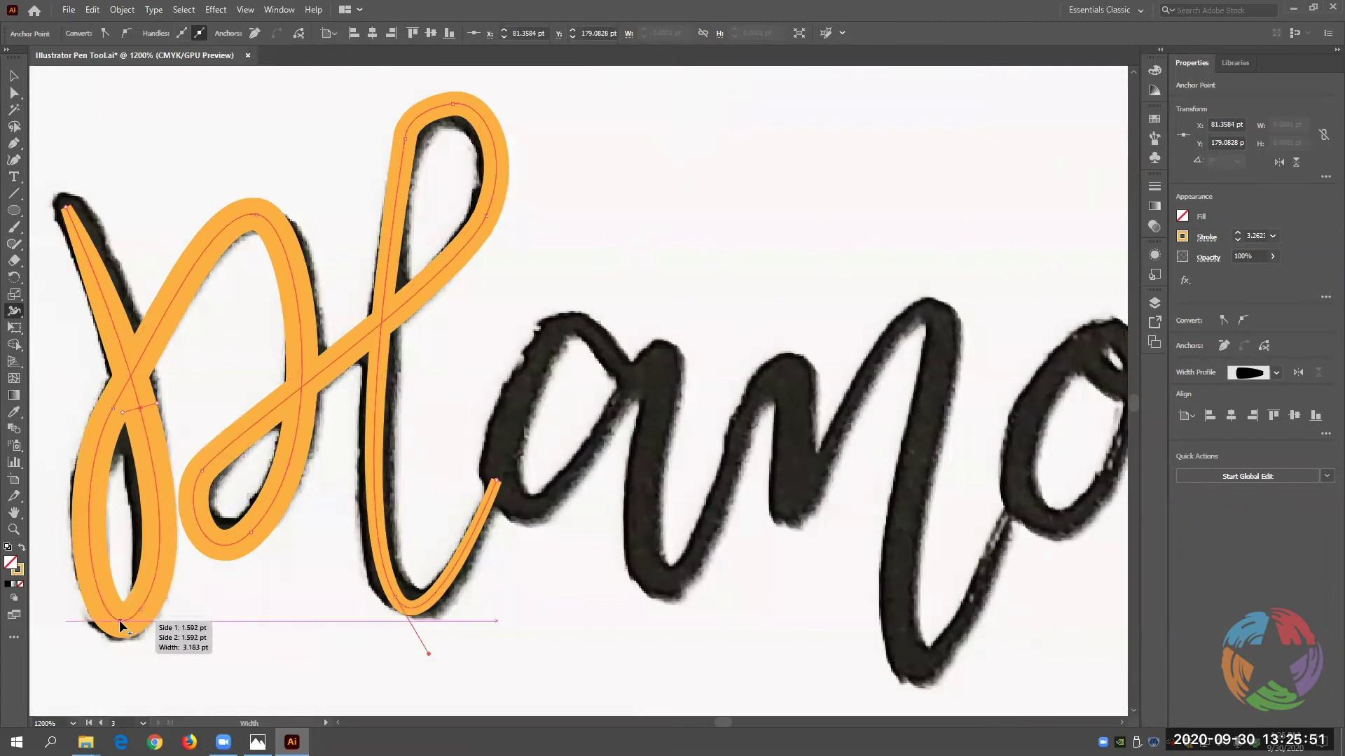
drag(122, 626, 121, 628)
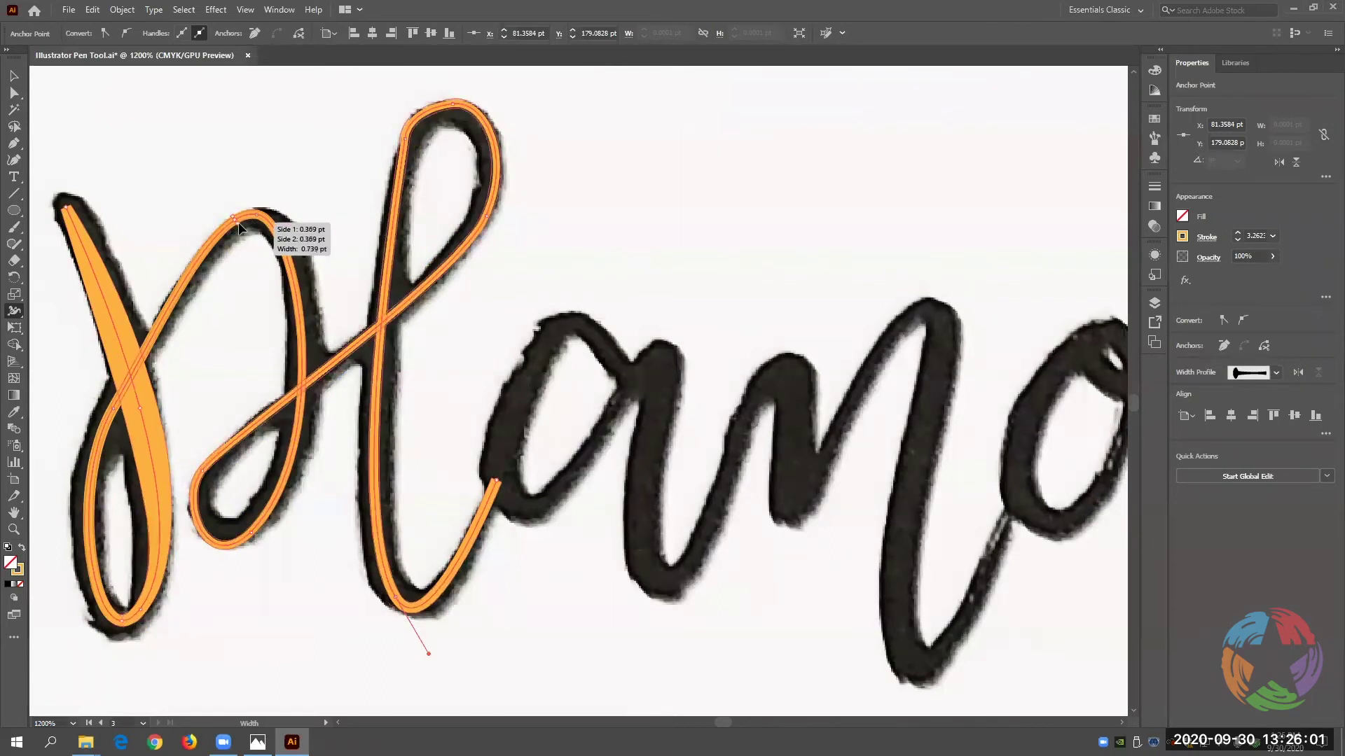
Widen the downstroke of the p's bowl to about 3.47 pt and thin the stroke where the bowl's base curves back.
drag(290, 270, 306, 273)
drag(308, 272, 309, 267)
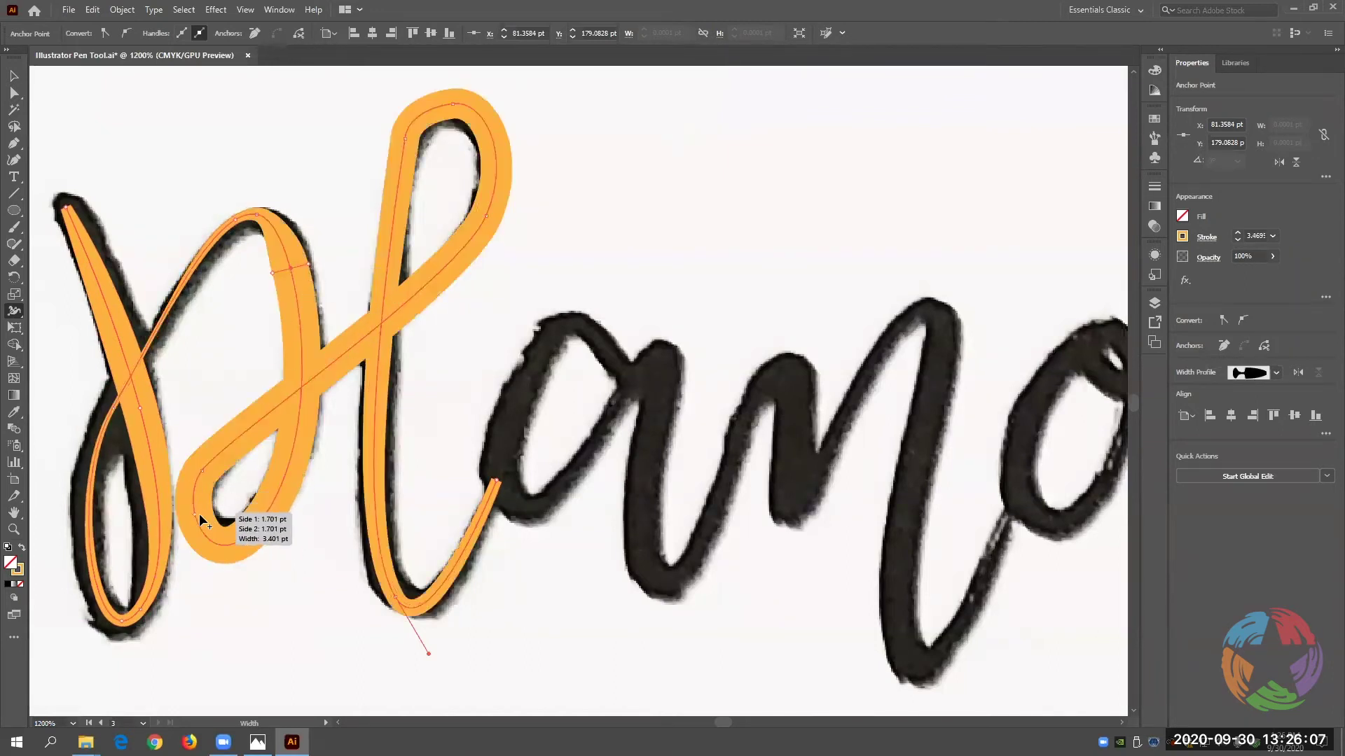
drag(196, 515, 199, 514)
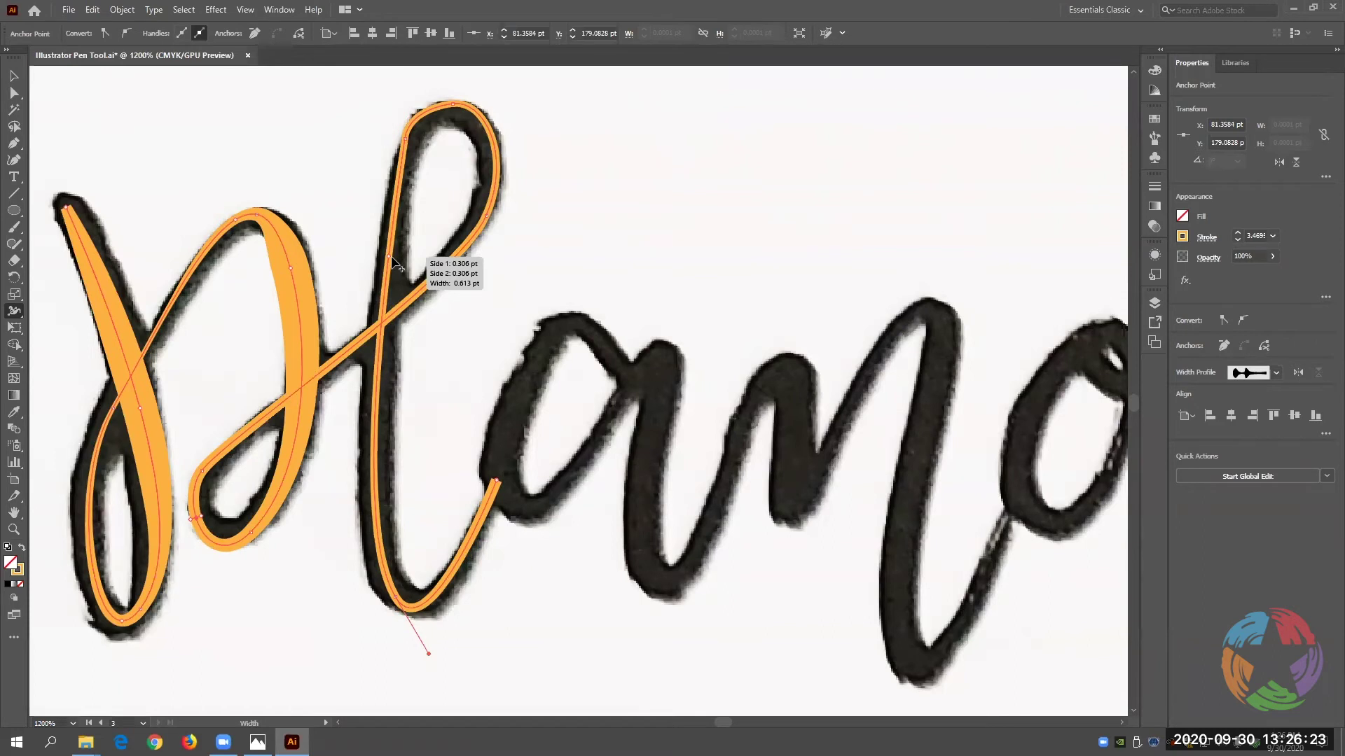
Widen the l's stem, thin its top loop to about 0.86 pt, narrow its exit stroke, and leave the path deselected.
drag(389, 257, 409, 262)
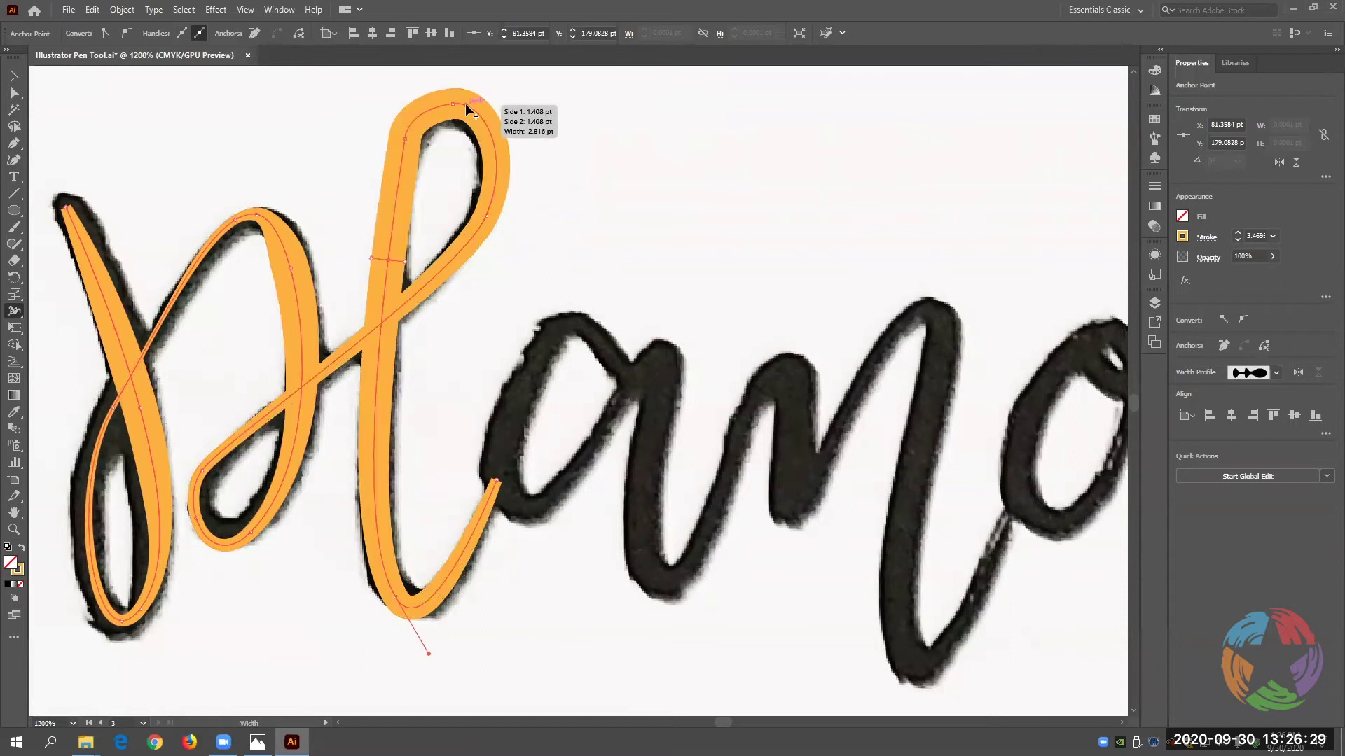
drag(463, 107, 467, 108)
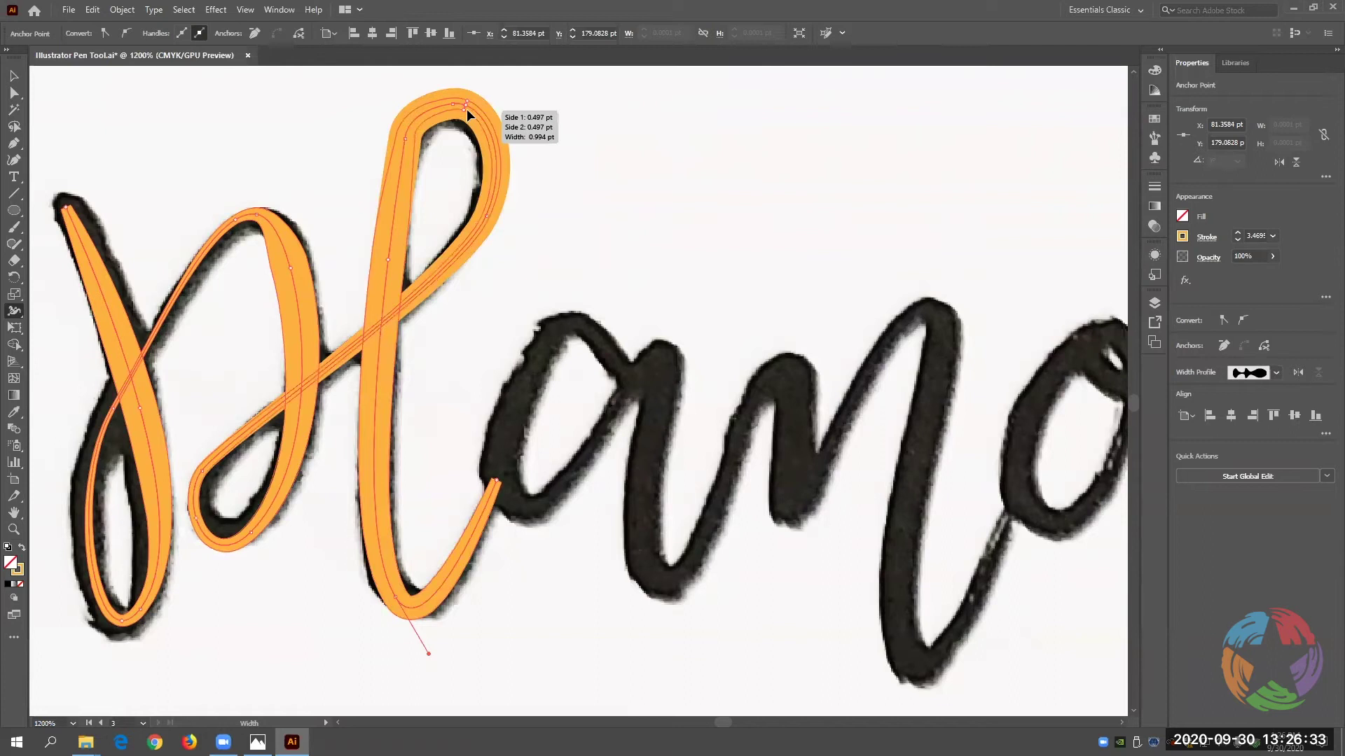
drag(467, 107, 467, 110)
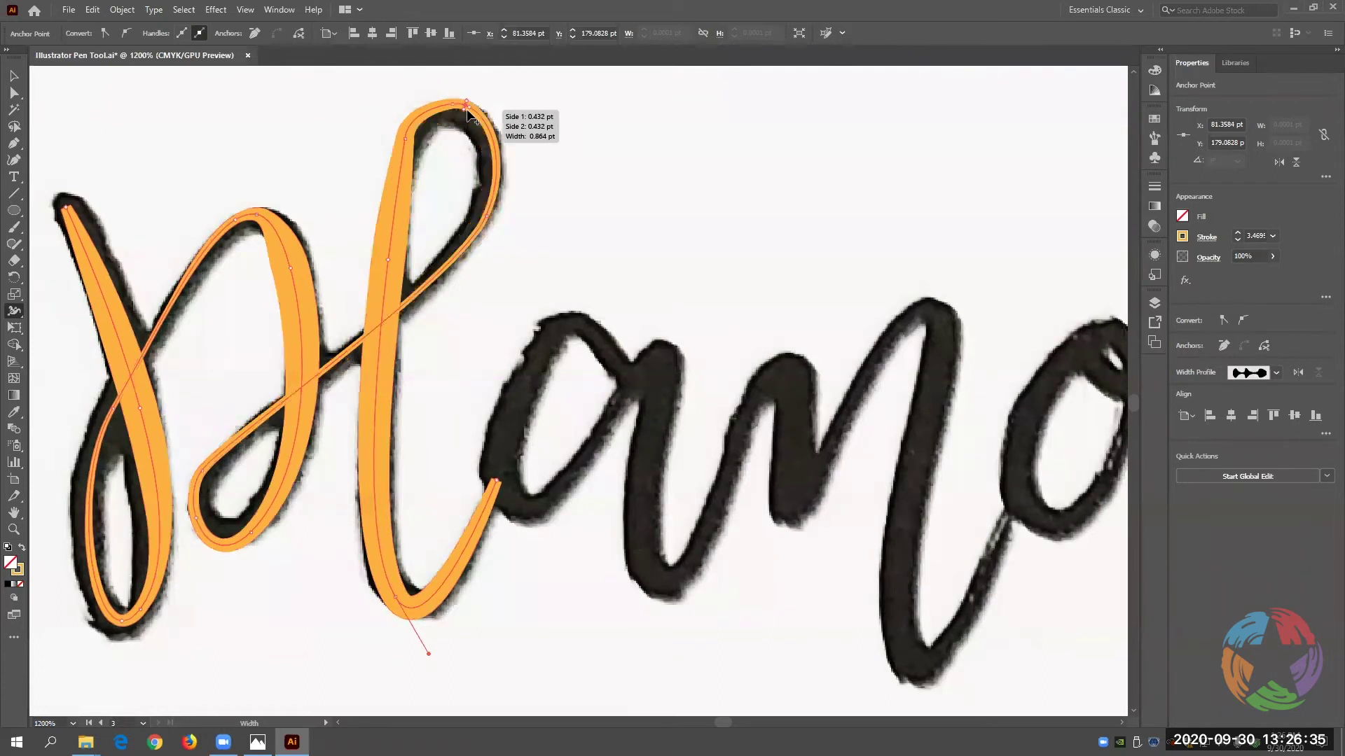
drag(443, 574, 459, 569)
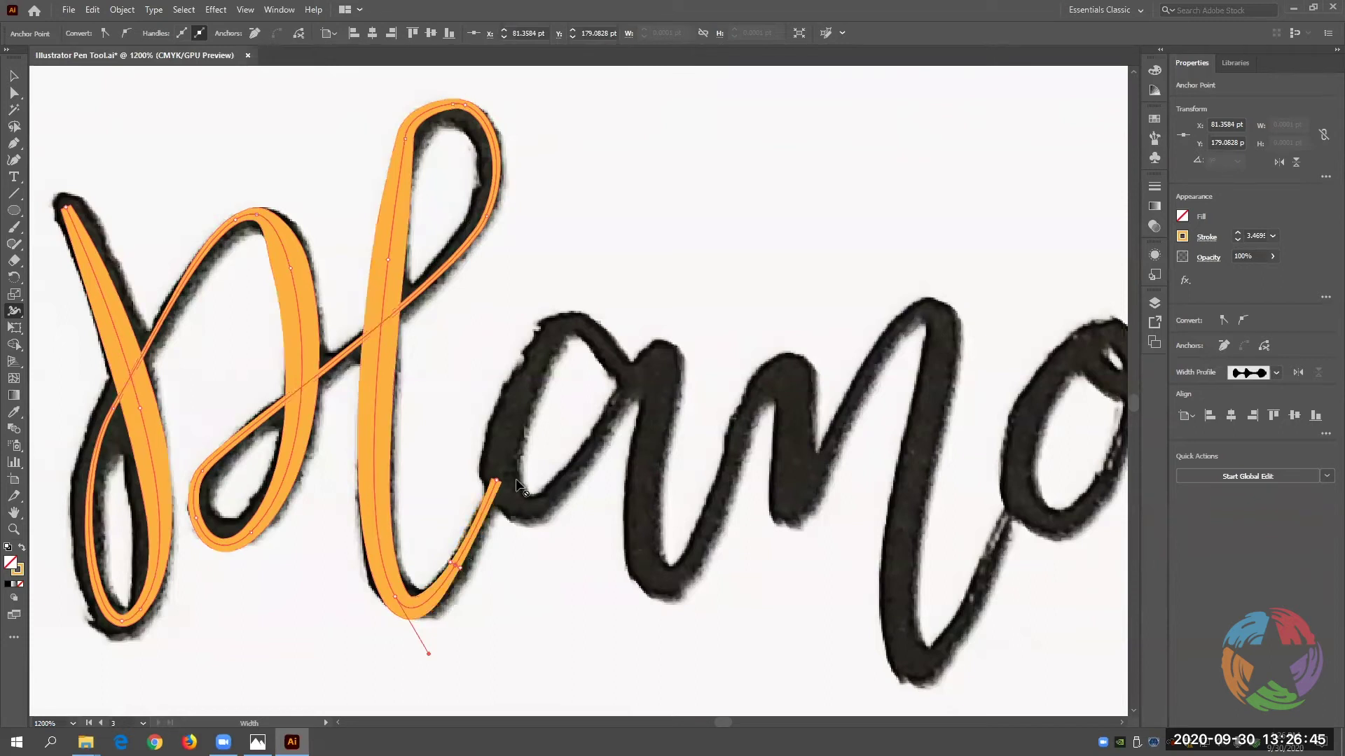
click(14, 75)
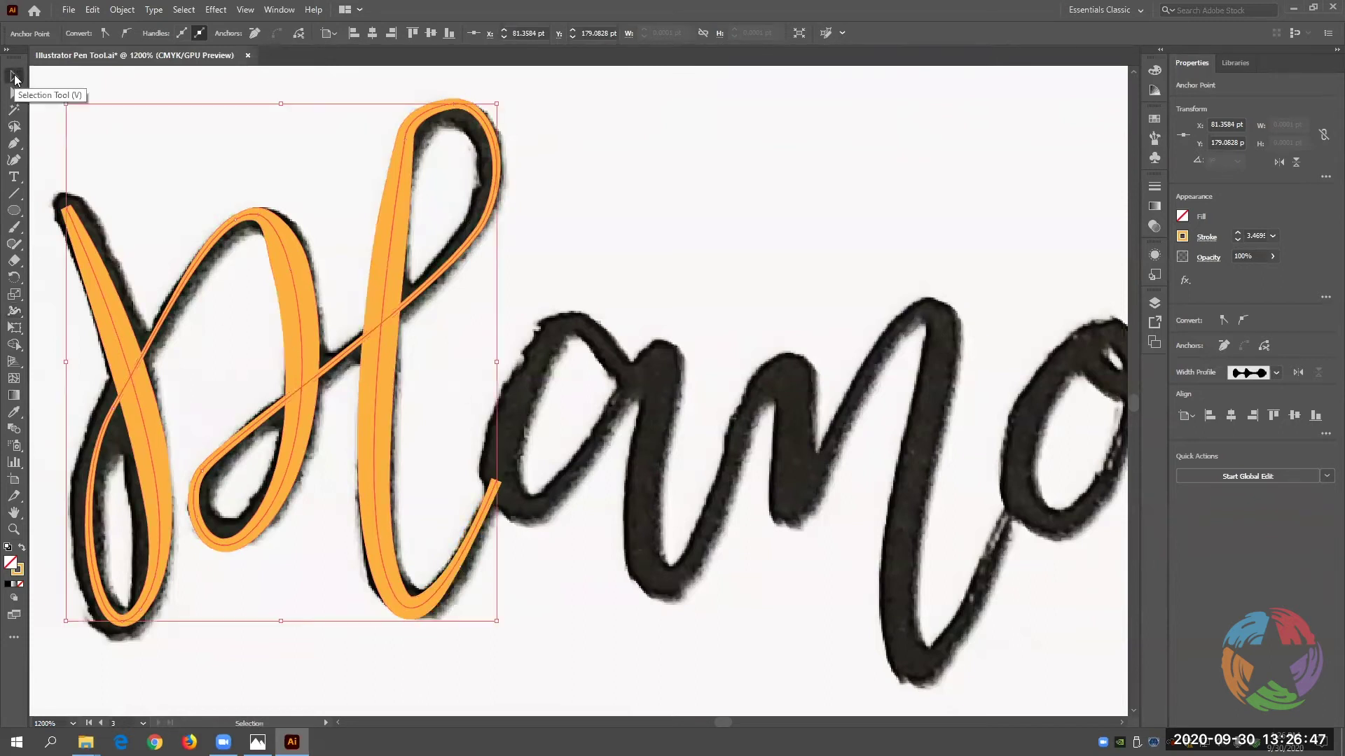
click(245, 140)
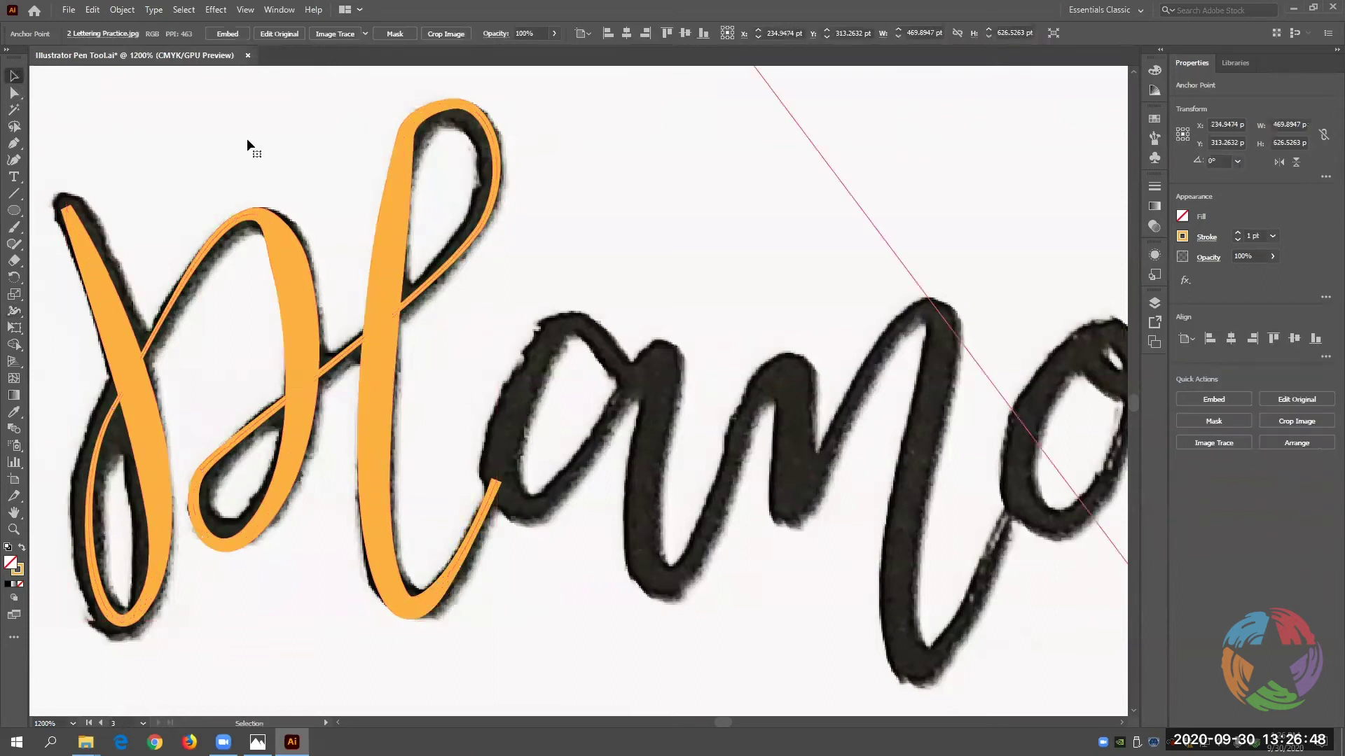
Hide and show the linked lettering image in the Path Practice layer to compare it with the traced p and l.
click(1155, 301)
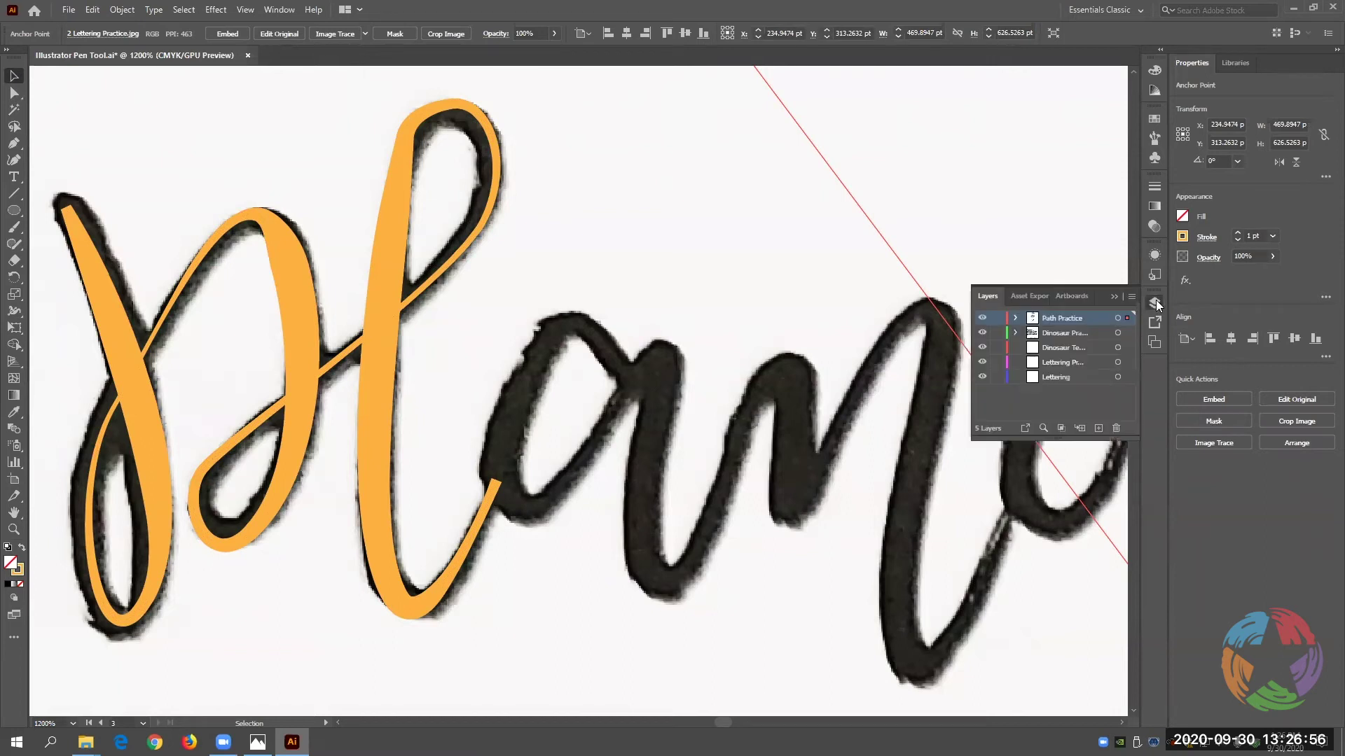
click(1015, 318)
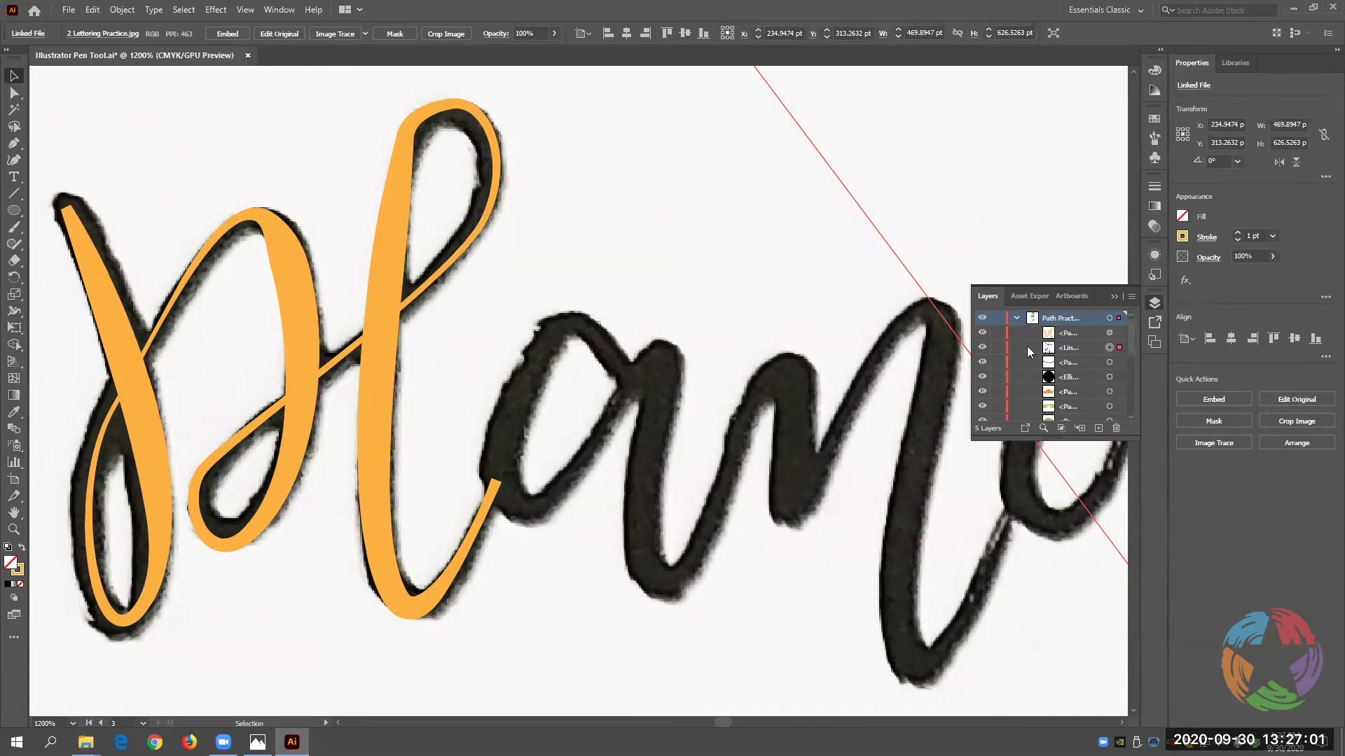
click(981, 348)
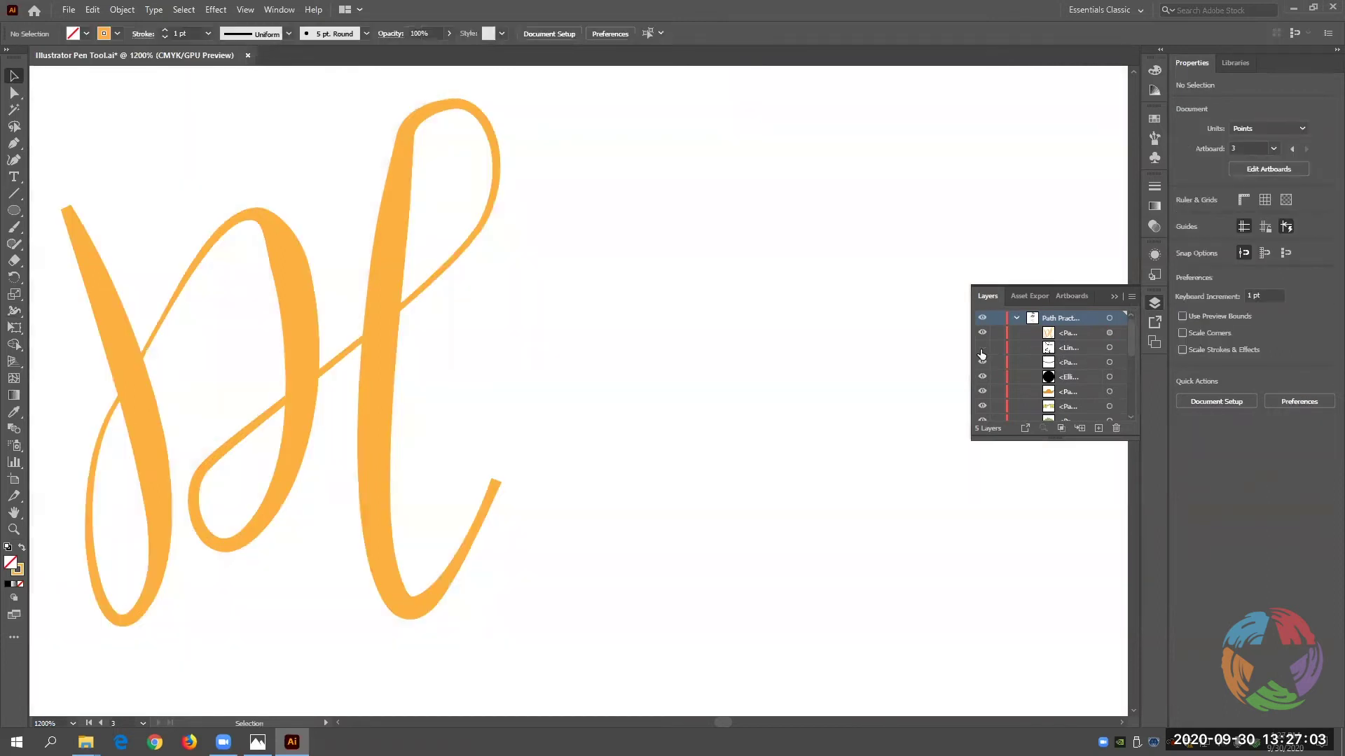
click(981, 350)
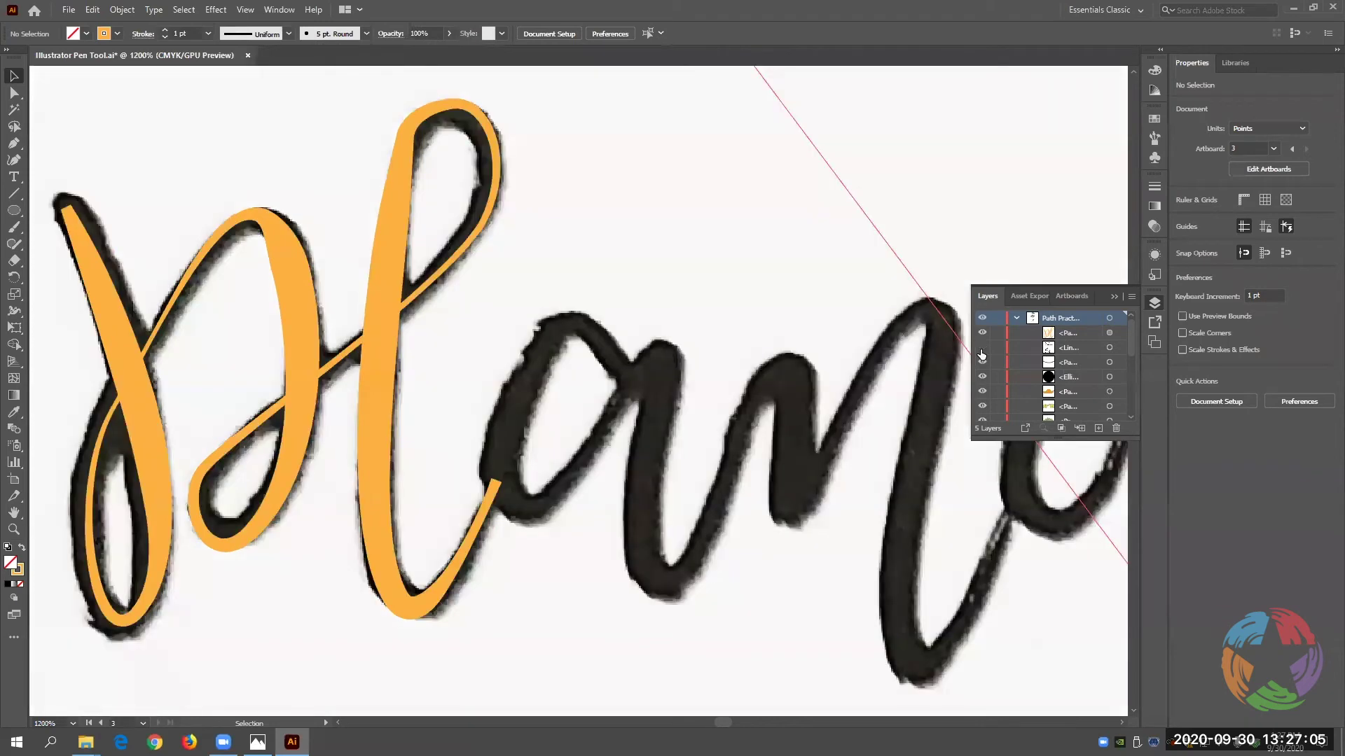
click(981, 352)
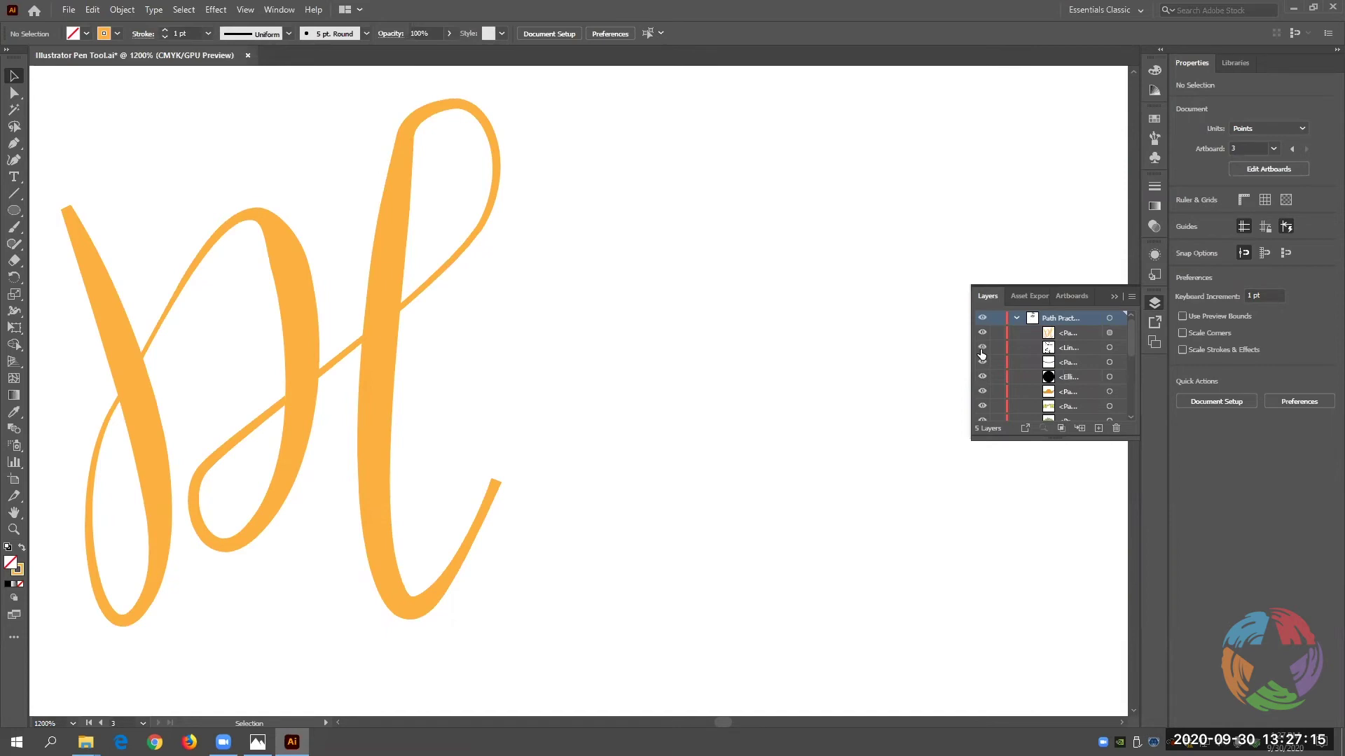
click(982, 354)
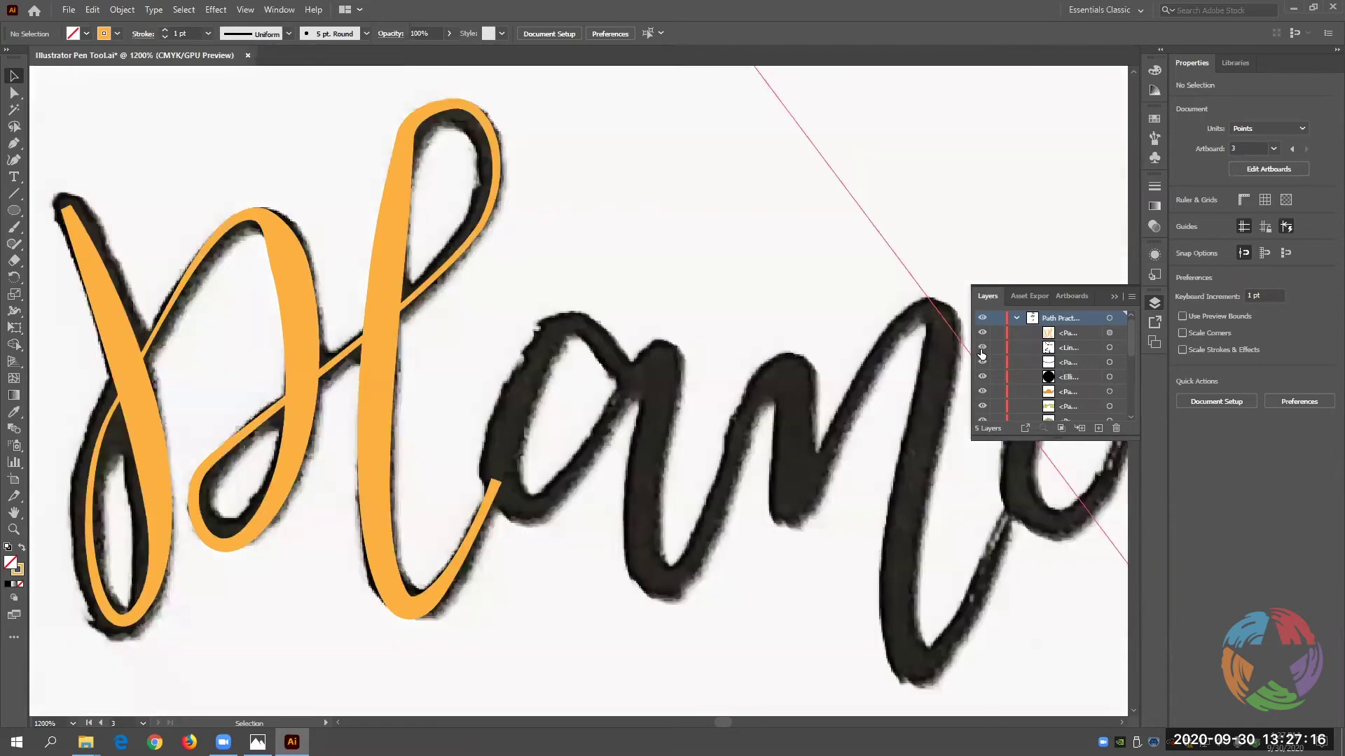
click(1114, 296)
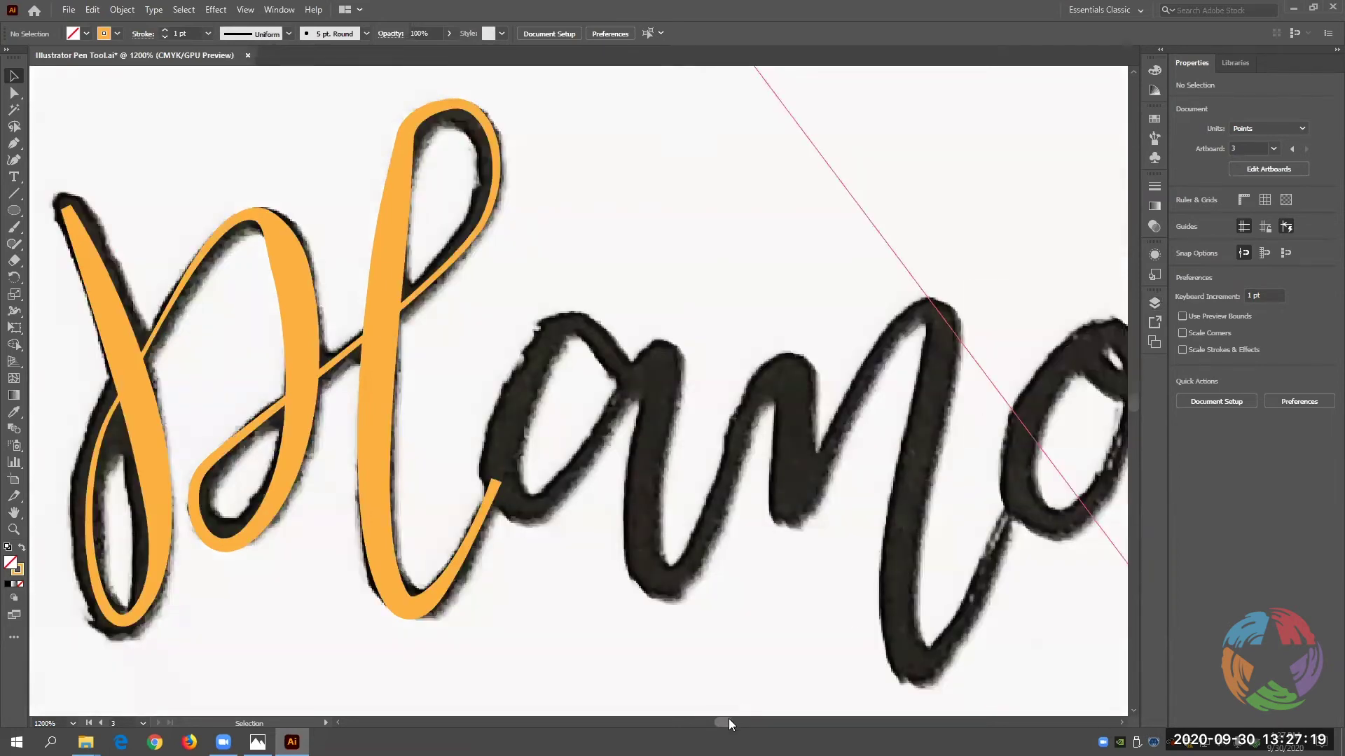
Trace the a with the Pen tool as a new path, from the bowl's upper right around the bowl and down the stem to its base.
scroll(728, 718, right, 2)
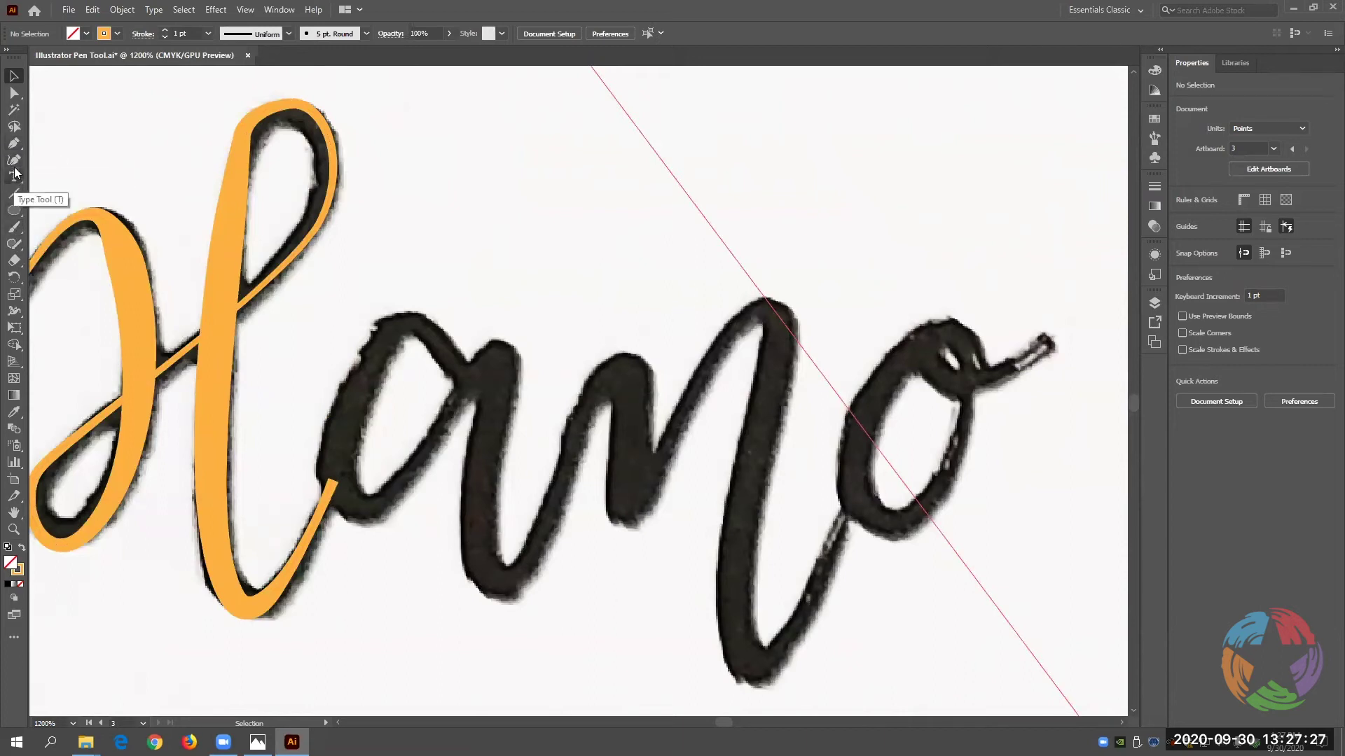
click(16, 145)
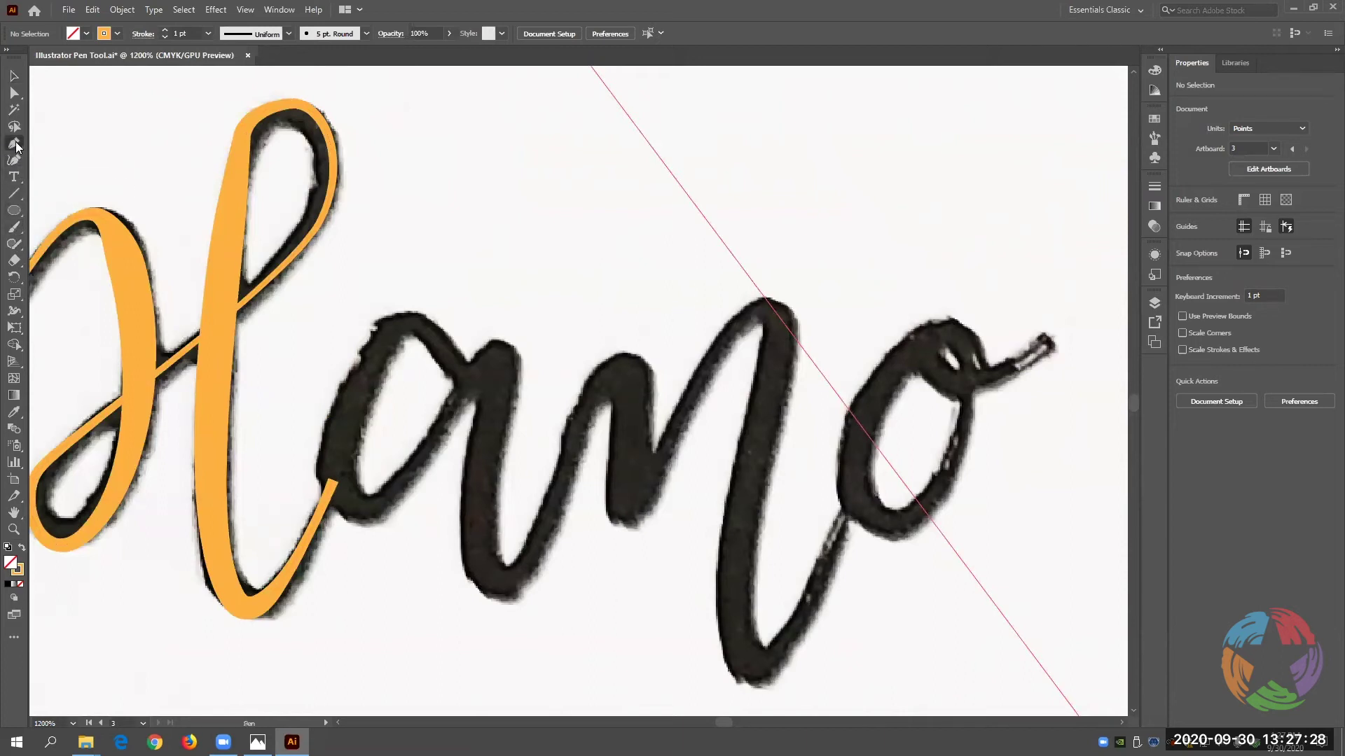
click(467, 386)
drag(404, 318, 375, 329)
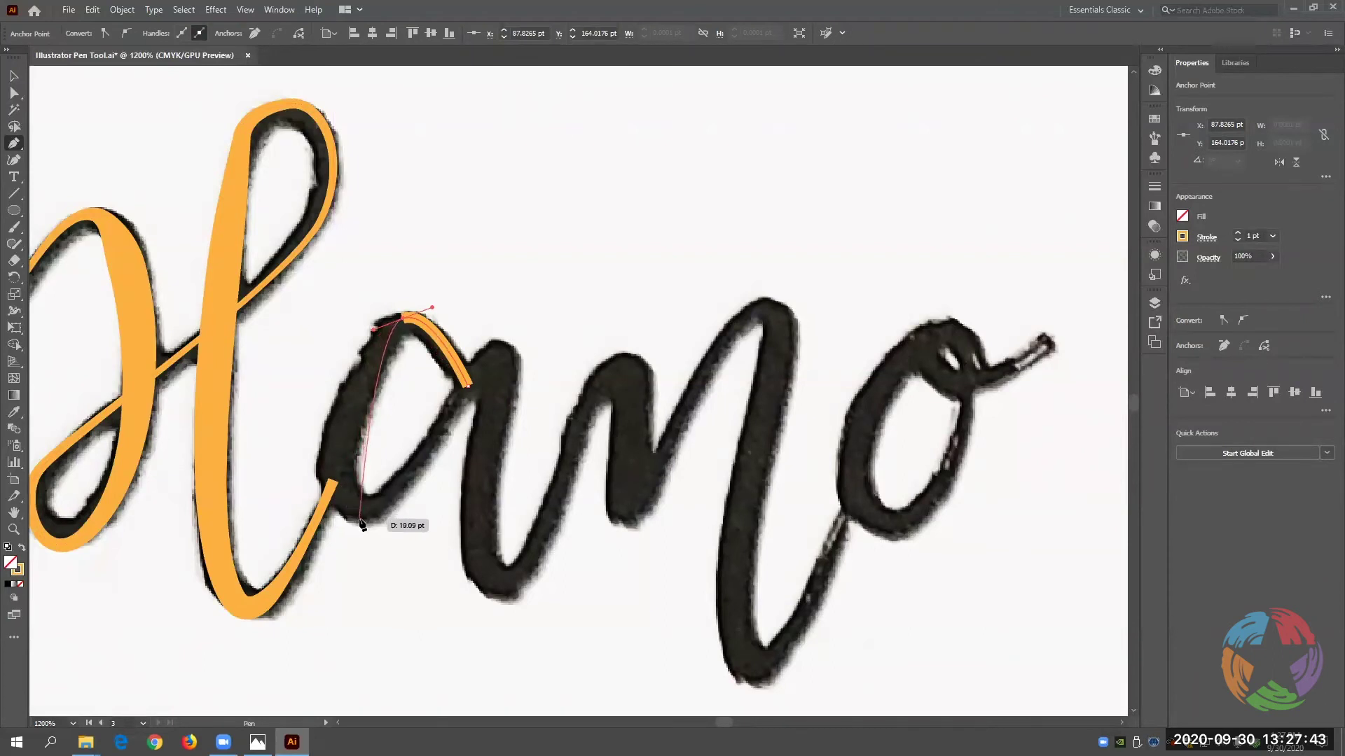
drag(359, 519, 400, 549)
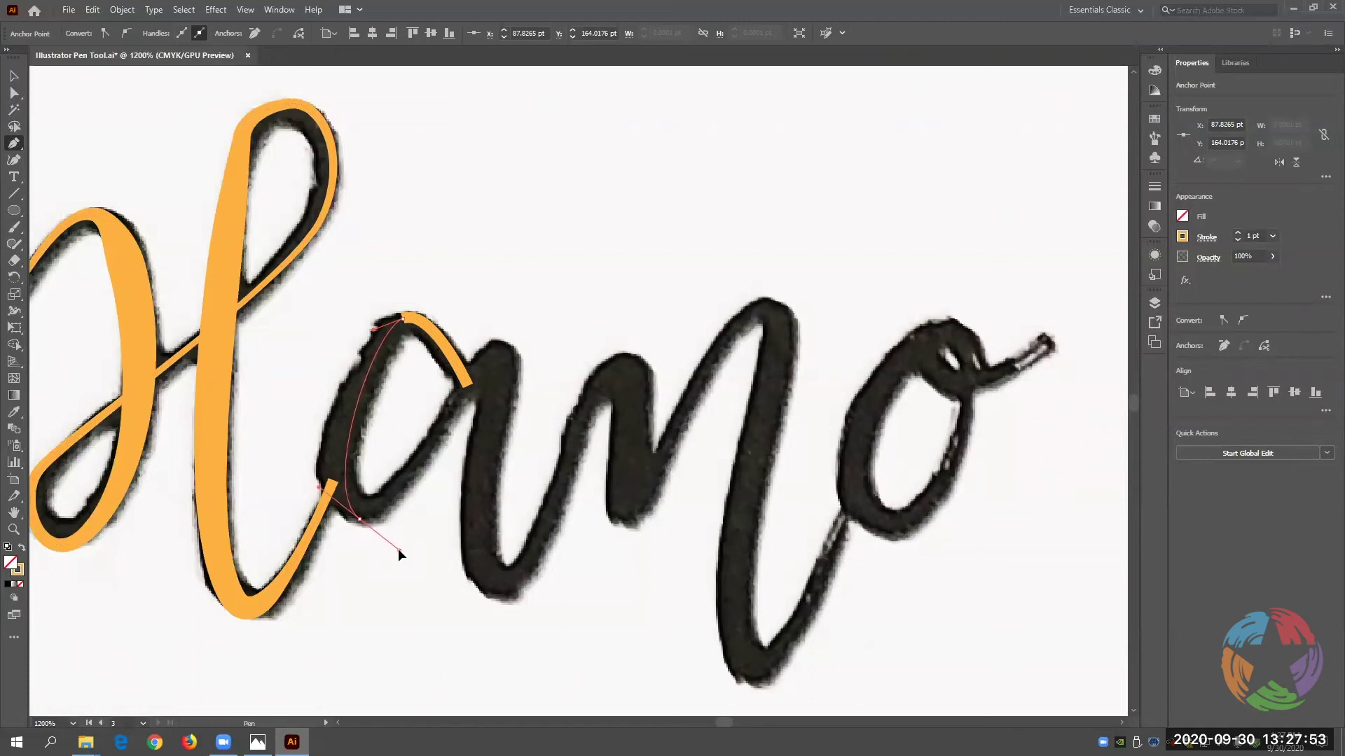
mouse_move(399, 550)
mouse_down()
mouse_move(398, 406)
mouse_move(385, 535)
mouse_up()
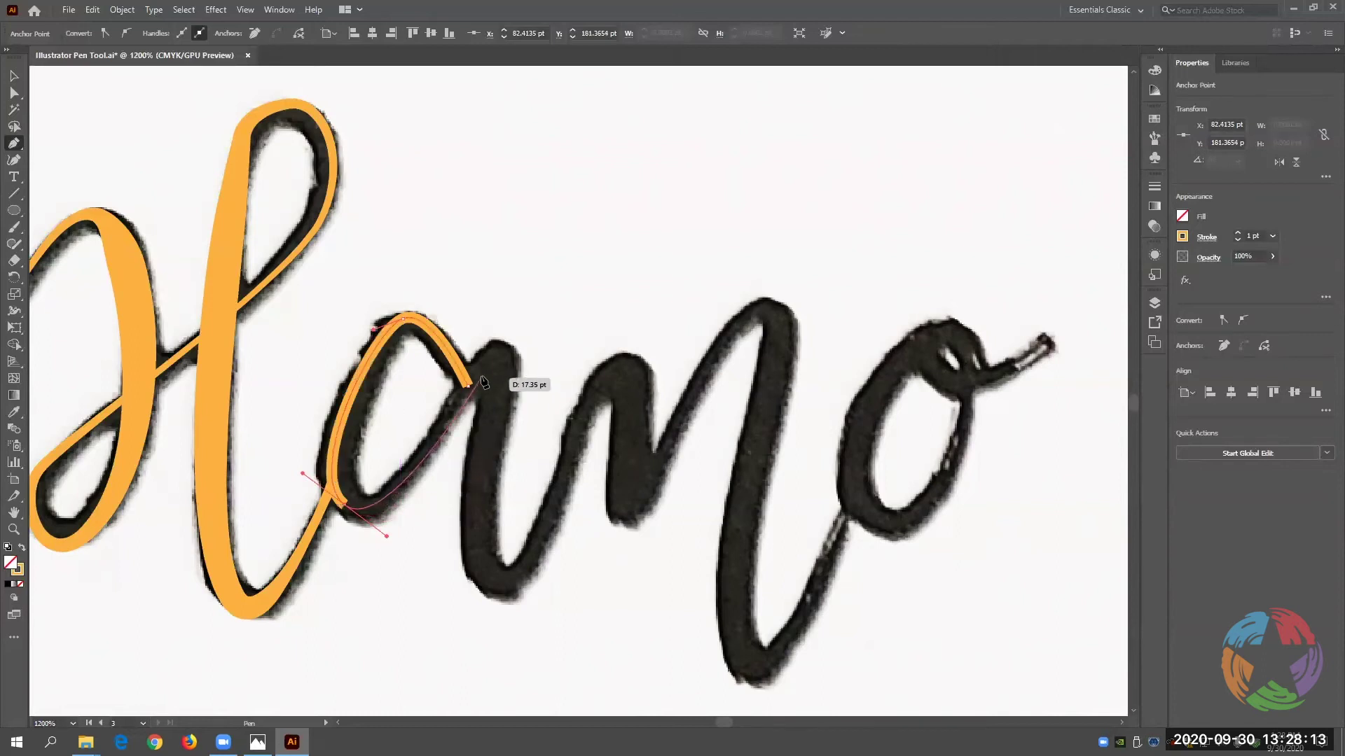
drag(488, 362, 517, 348)
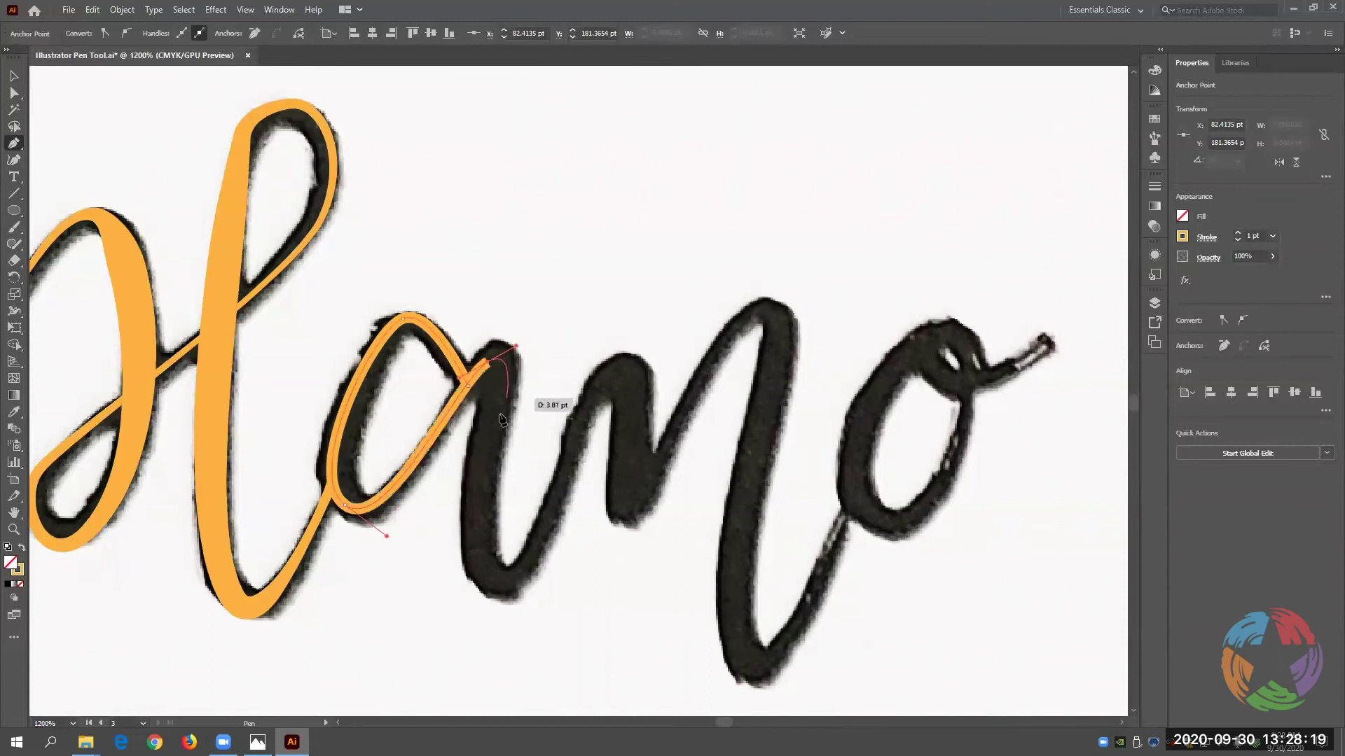
drag(491, 586, 527, 611)
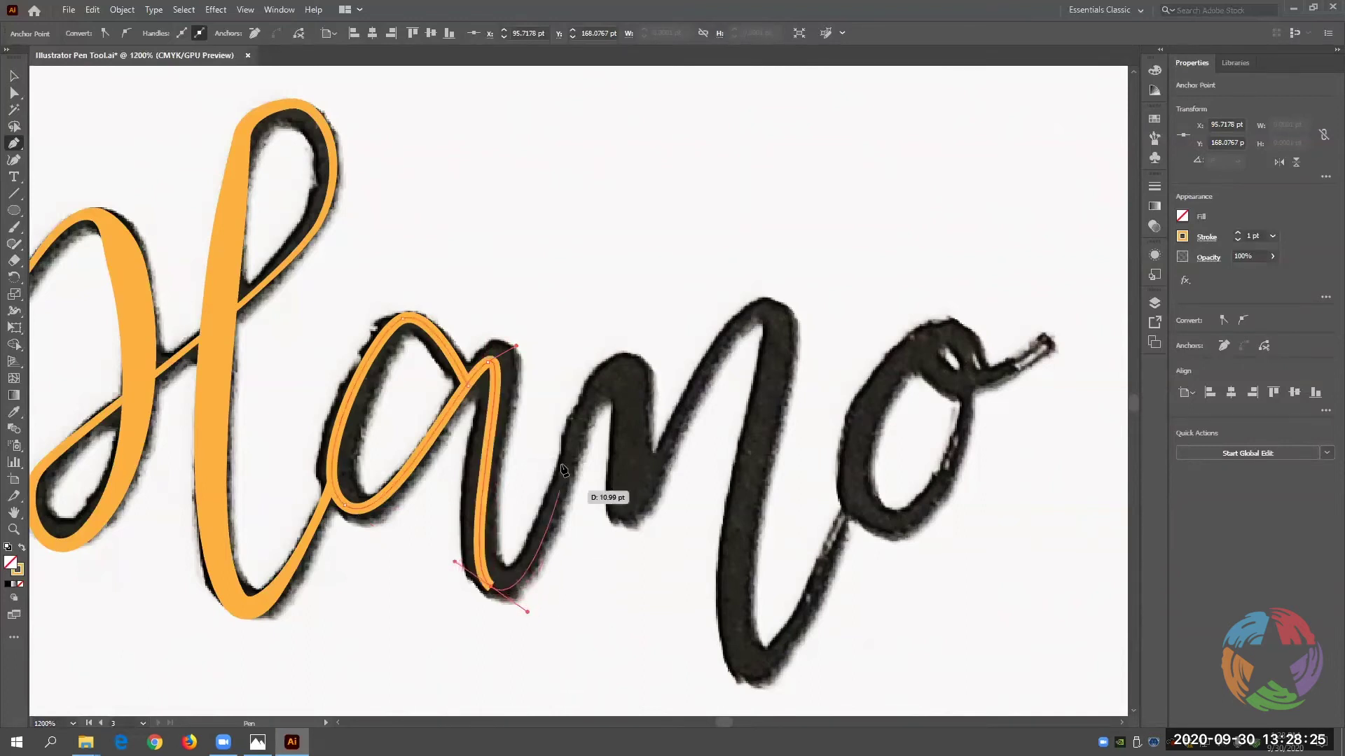
Continue the path through the n's two arches and downstrokes, ending at the o's lower left at about X 129.6 pt, Y 181.1 pt.
drag(594, 382, 634, 346)
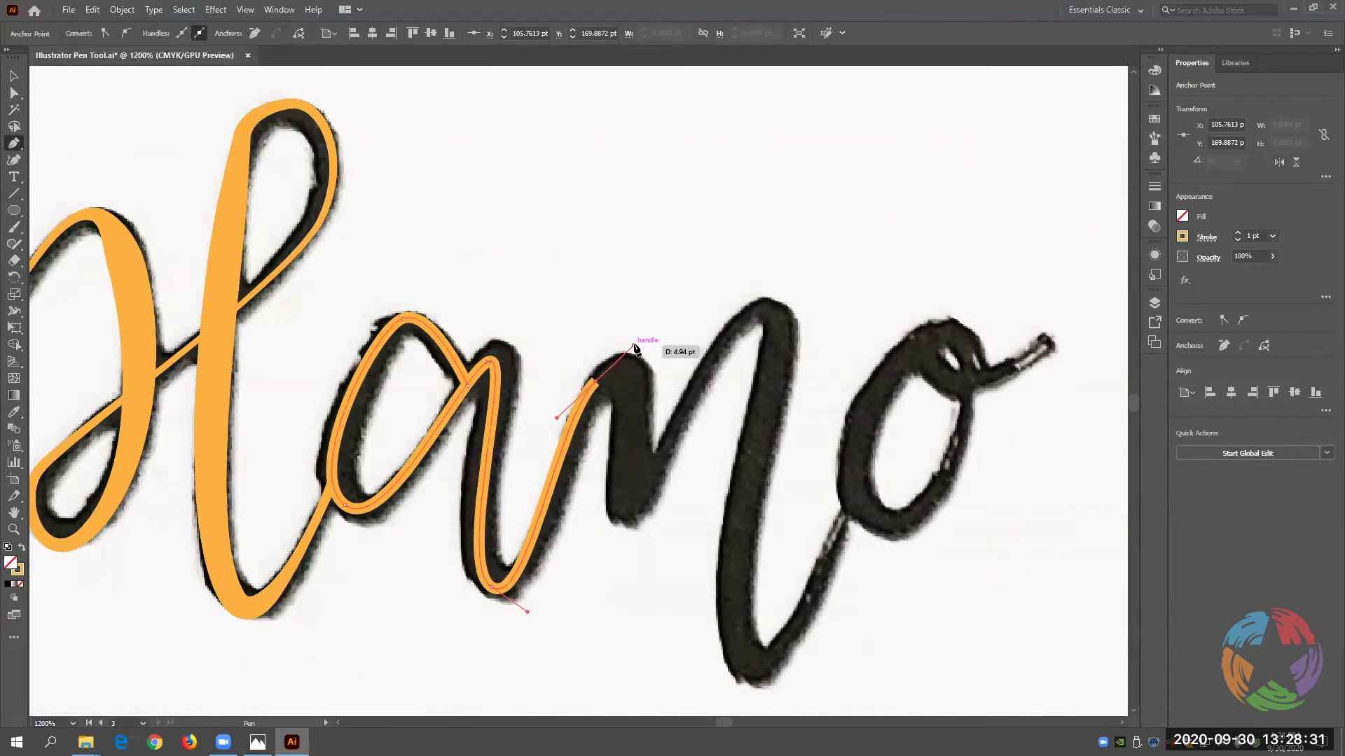
drag(636, 346, 669, 314)
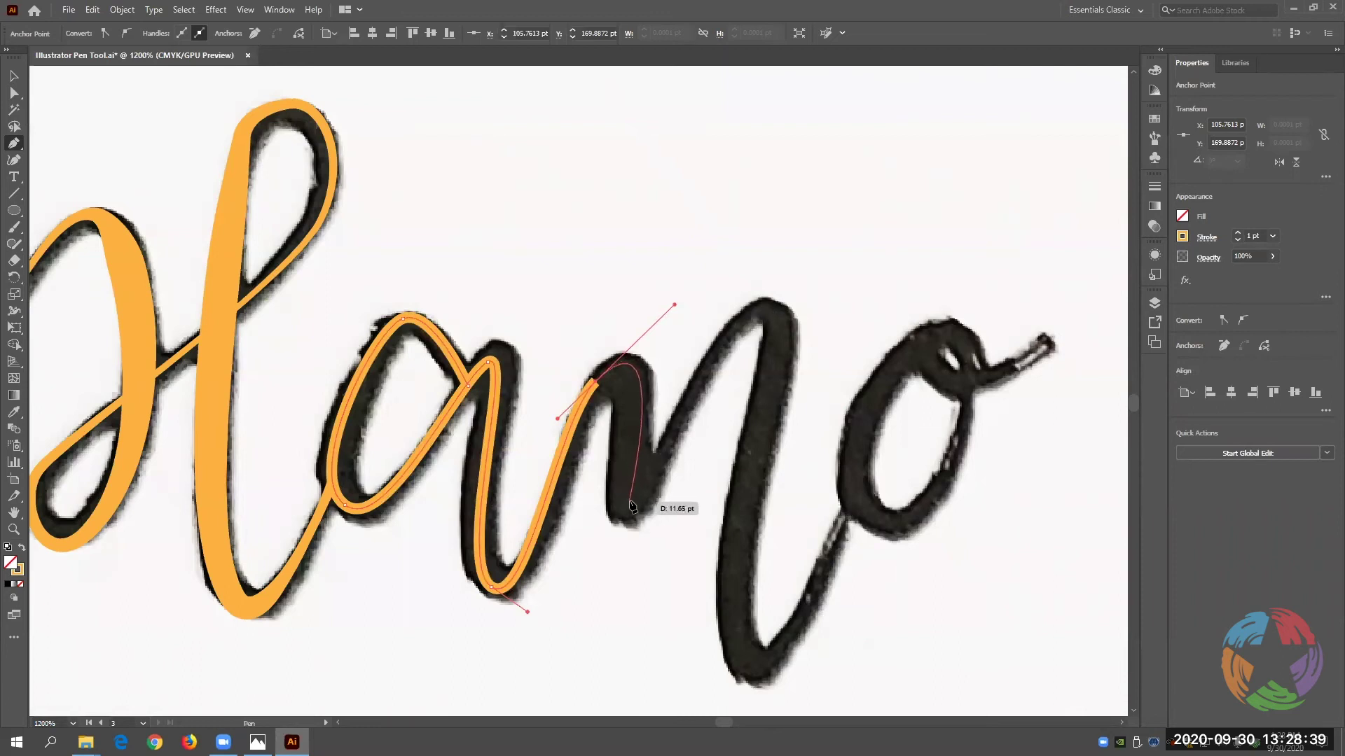
drag(631, 498, 658, 527)
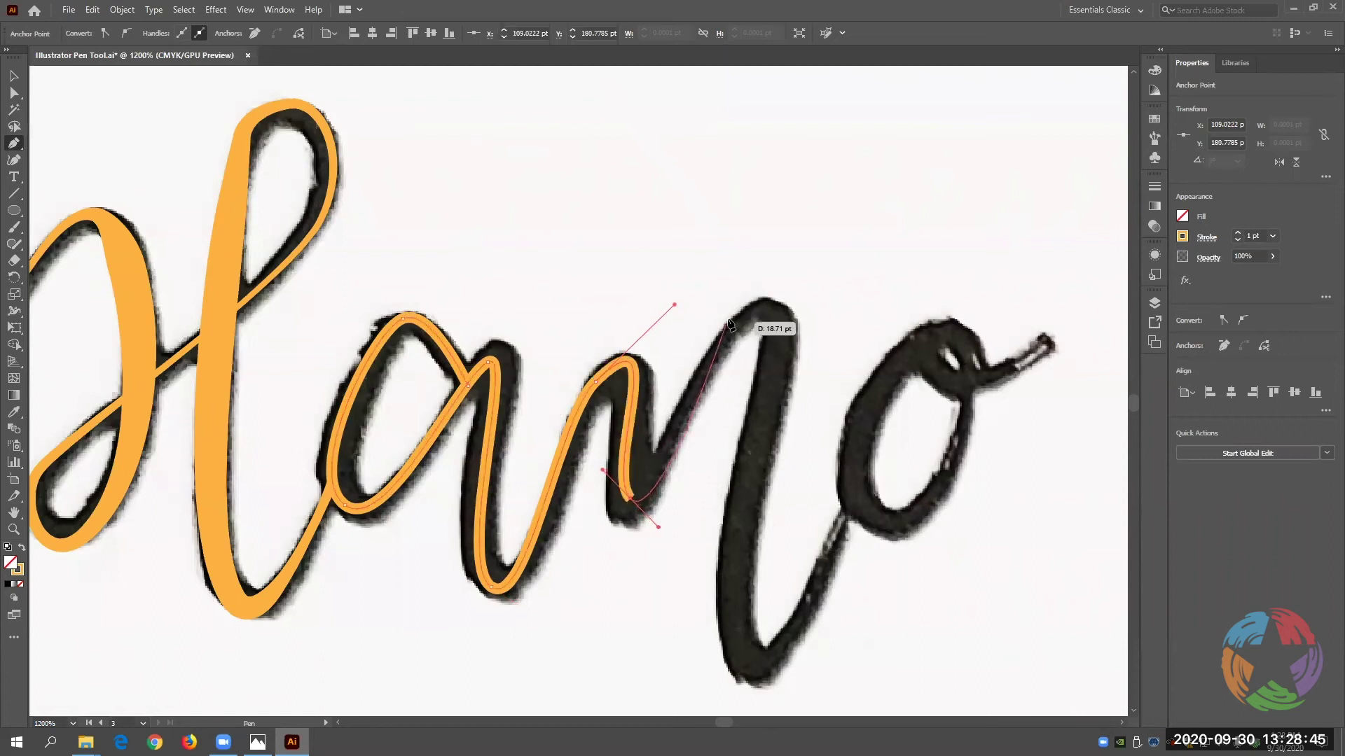
drag(741, 317, 790, 290)
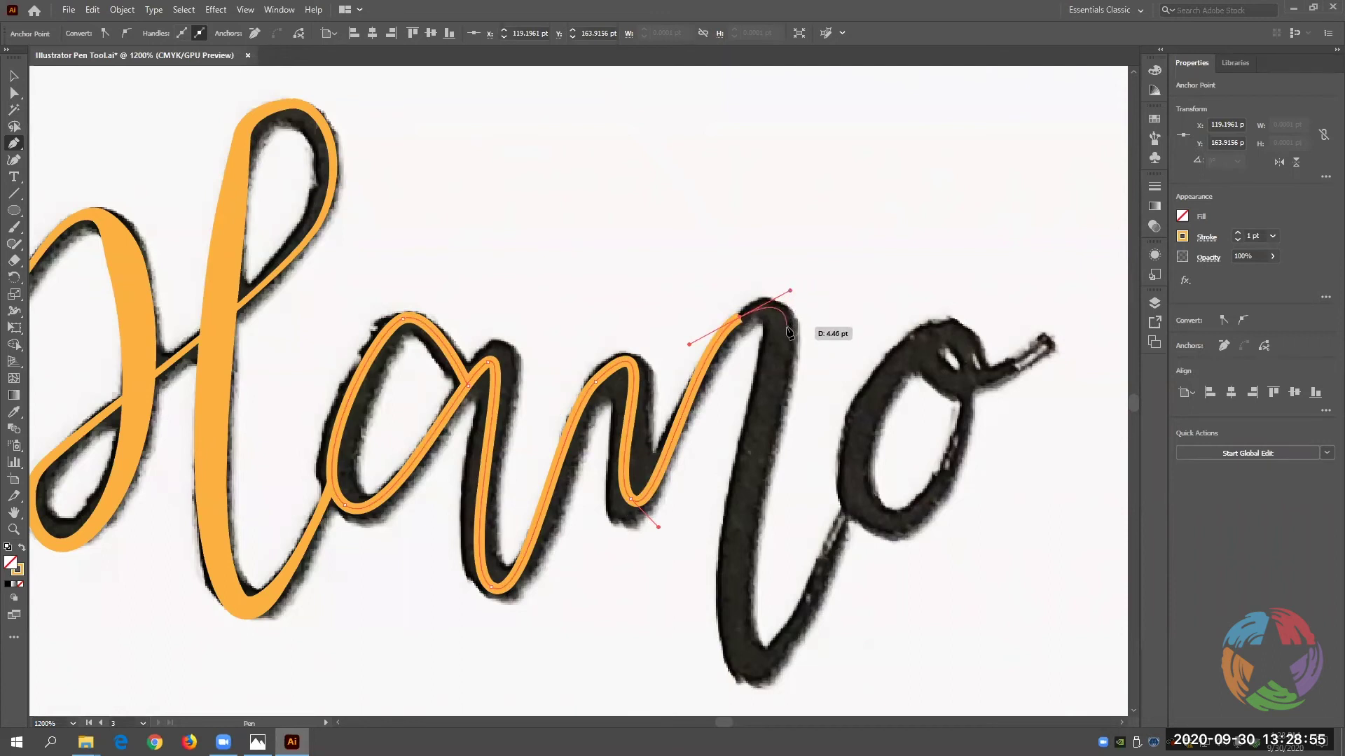
drag(790, 290, 822, 264)
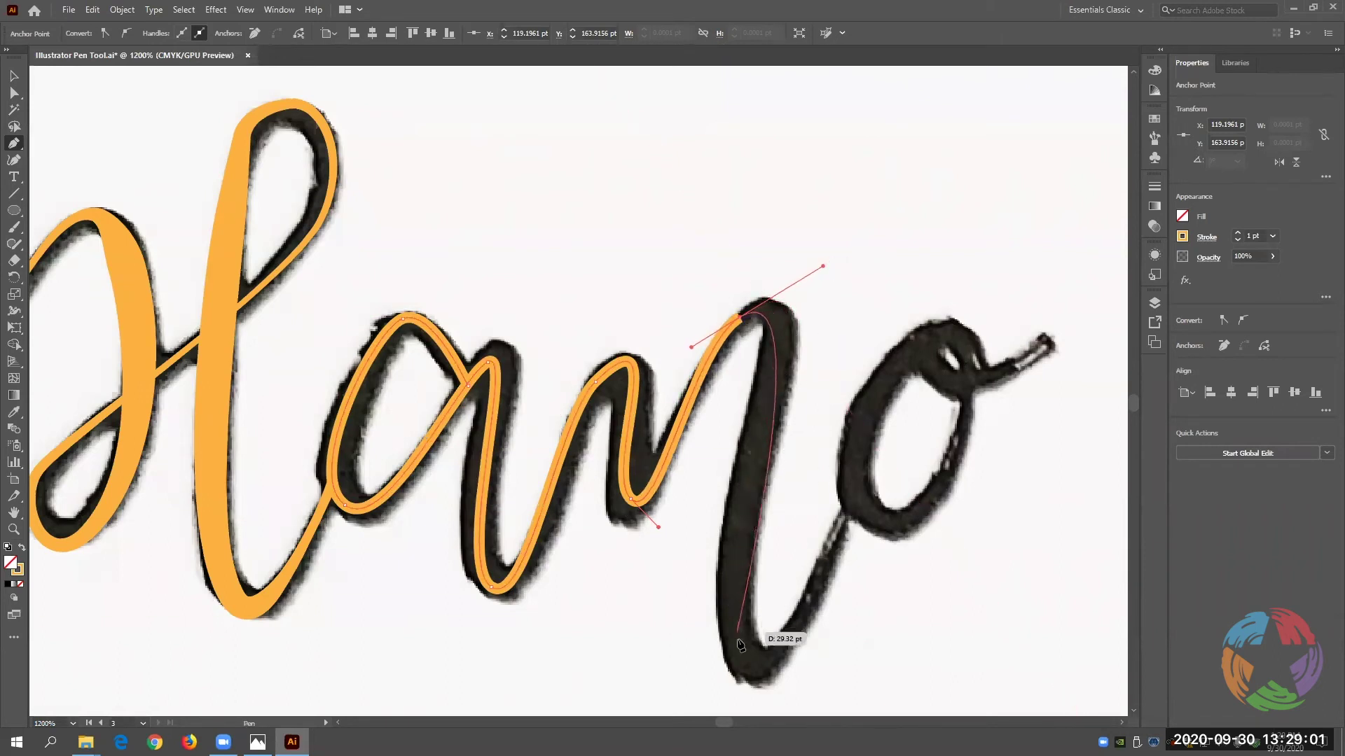
mouse_move(743, 660)
mouse_down()
mouse_move(755, 692)
mouse_move(787, 699)
mouse_up()
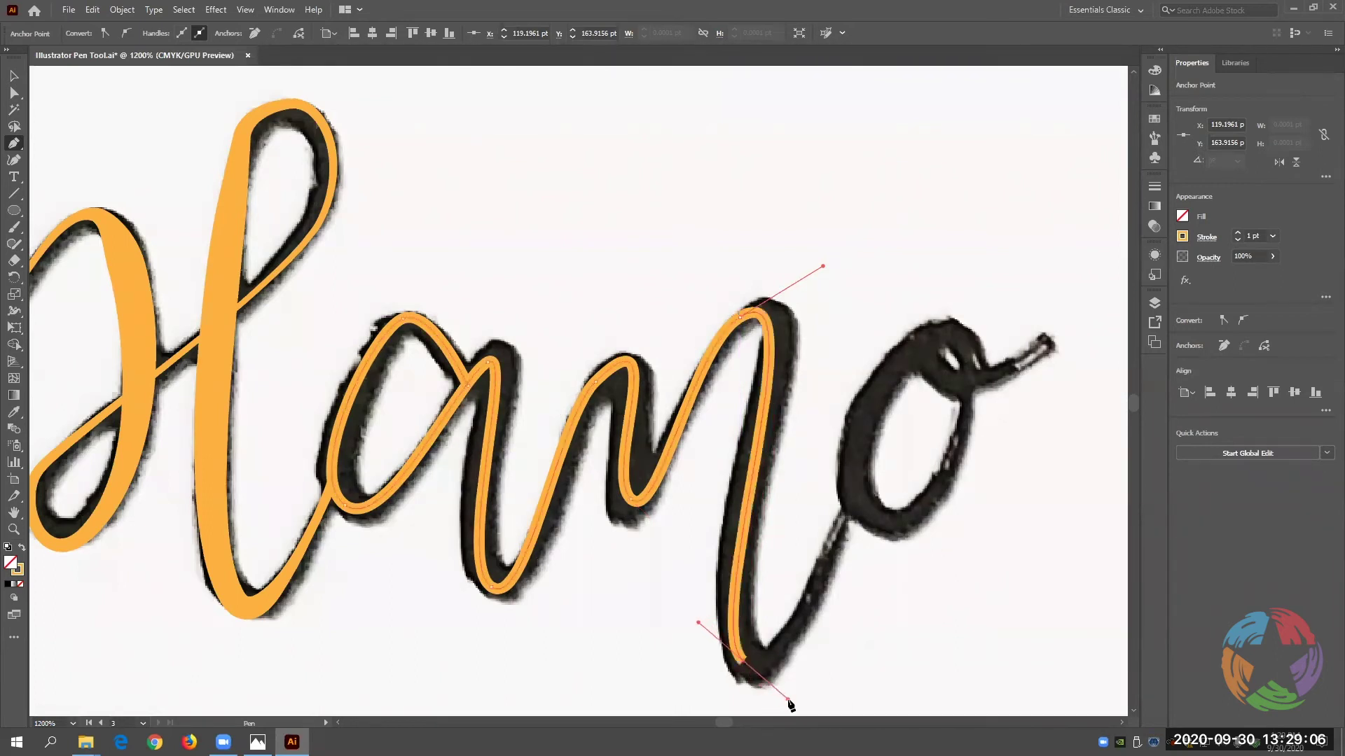
click(851, 503)
mouse_move(860, 484)
mouse_down()
mouse_move(858, 469)
mouse_move(852, 505)
mouse_move(844, 469)
mouse_up()
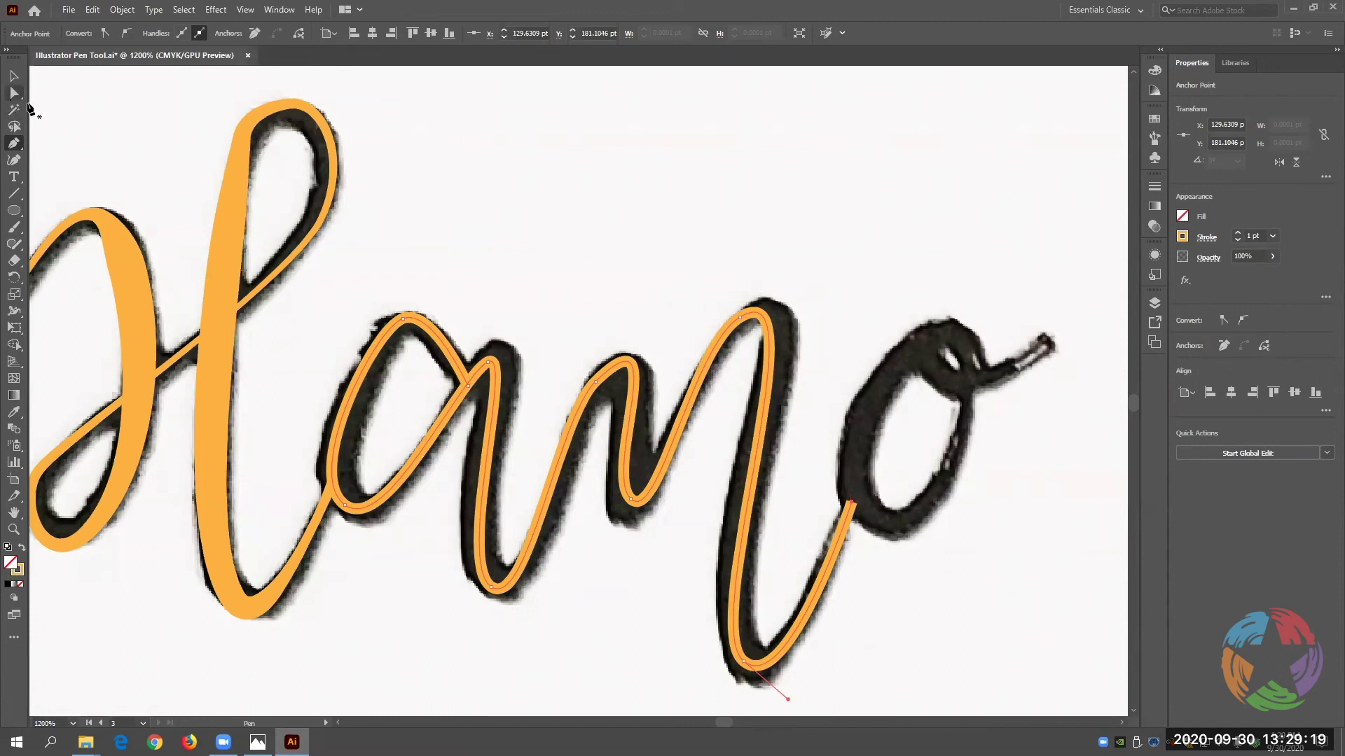
Shorten the outgoing handle of the anchor on the n's first arch to tighten its curve.
key(ctrl)
ctrl+click(595, 381)
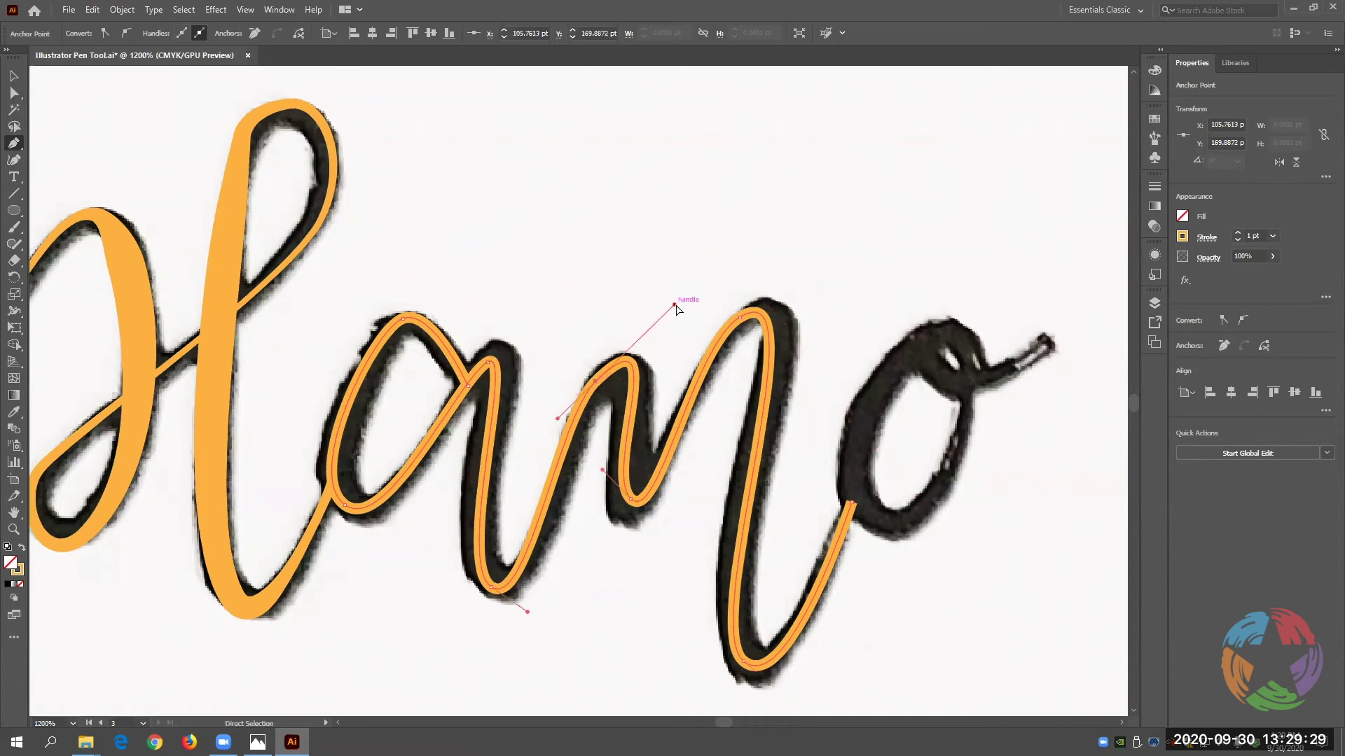
drag(674, 304, 655, 319)
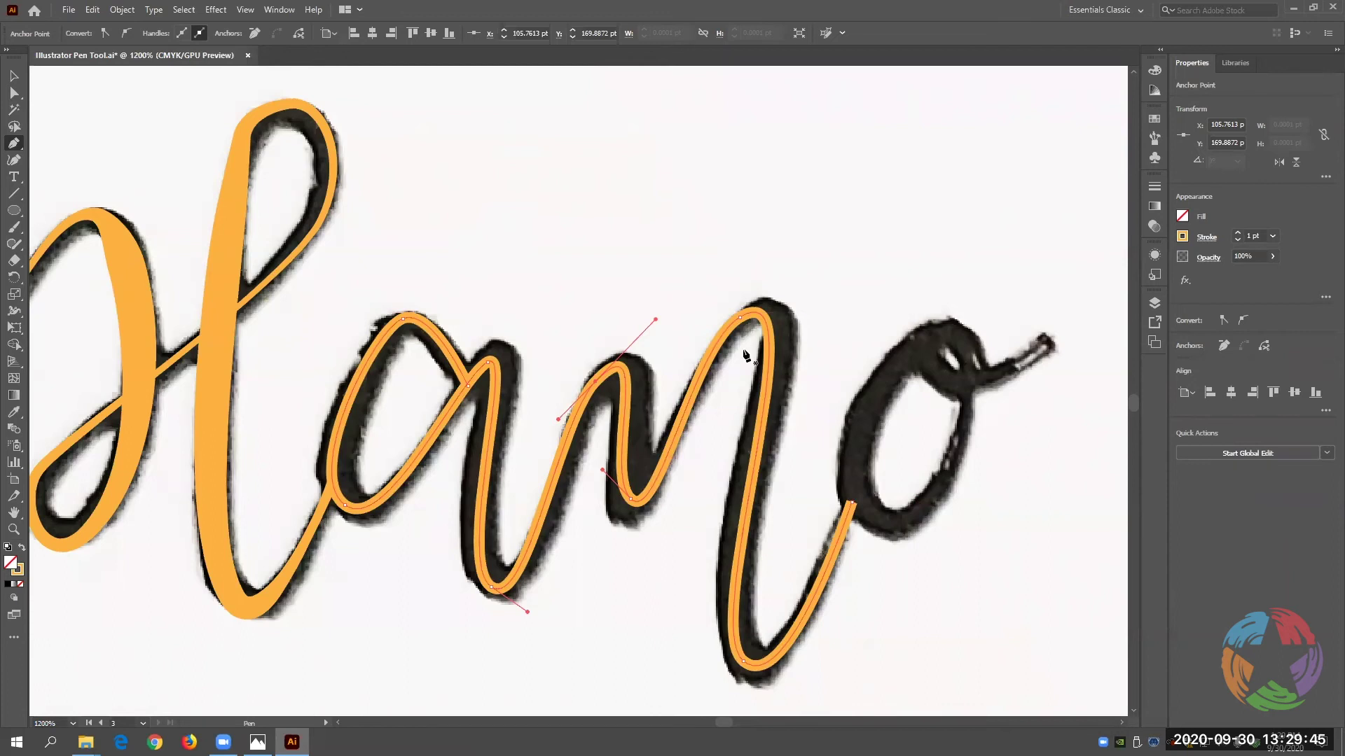
Trace the o as a separate path around its bowl, through the small top loop and along the exit stroke to about X 147.5 pt, Y 166.7 pt.
drag(1136, 402, 1136, 400)
scroll(1136, 402, down, 5)
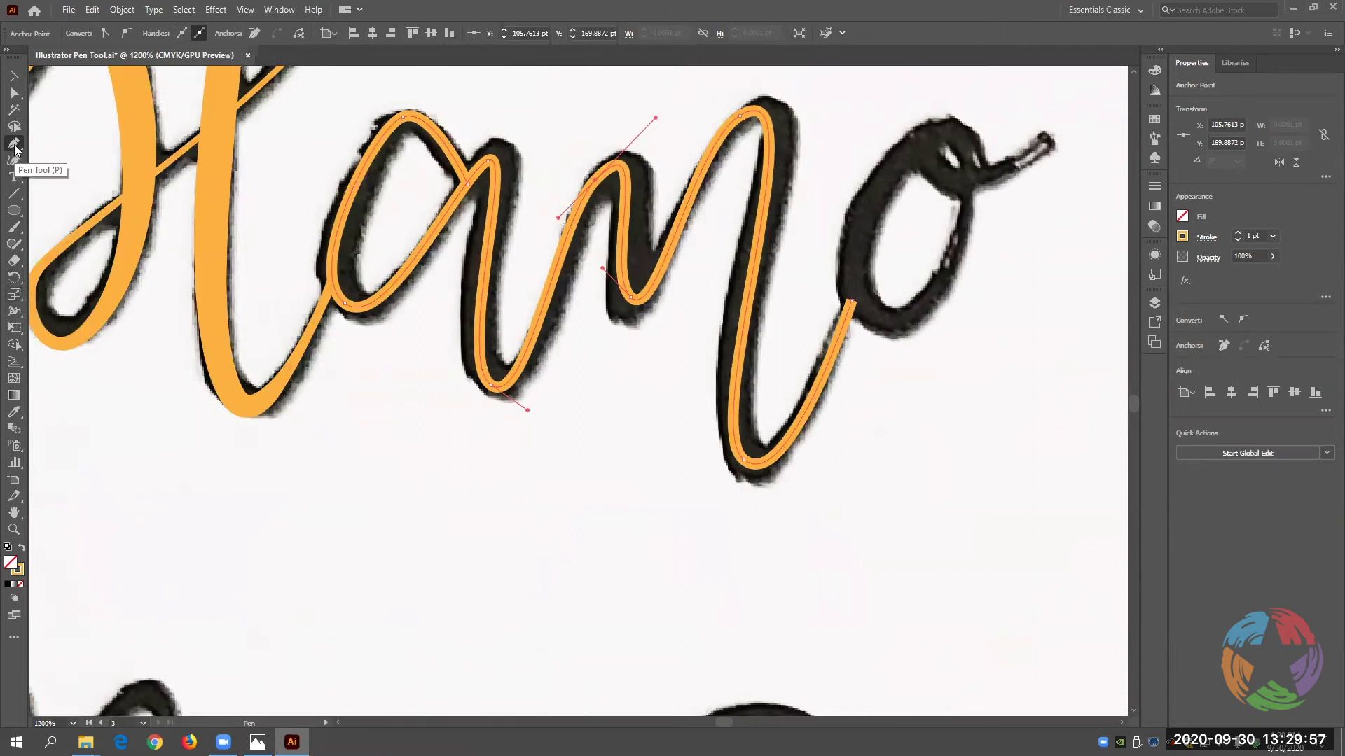
drag(934, 132, 867, 213)
drag(858, 215, 845, 273)
drag(875, 321, 906, 335)
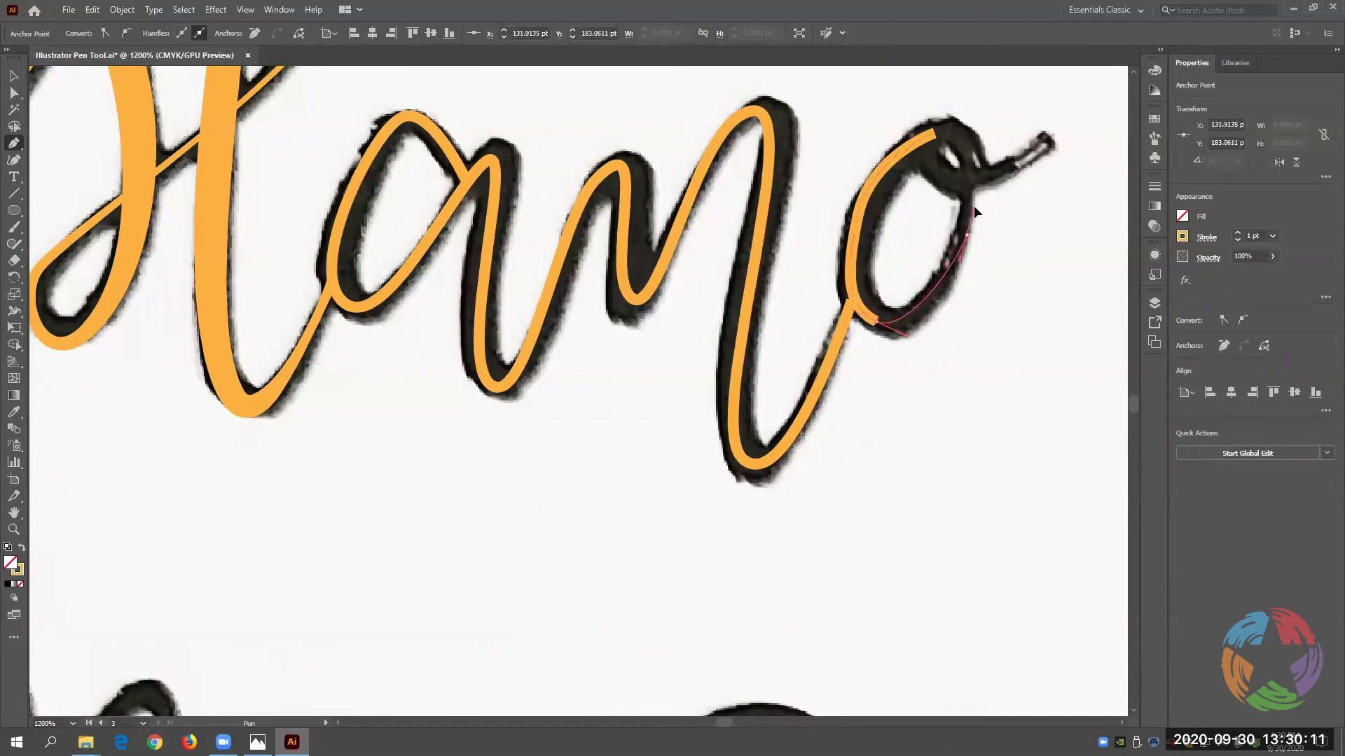
drag(973, 201, 1094, 91)
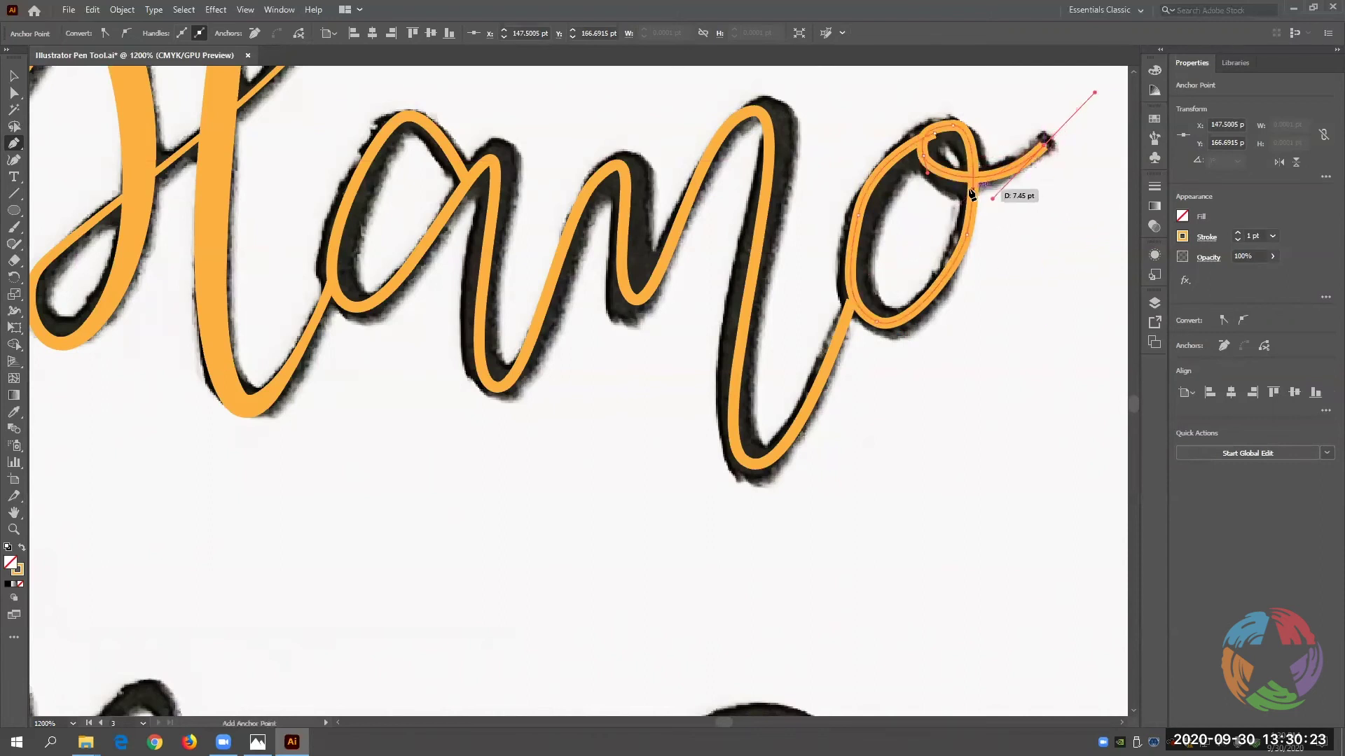
Use the Width tool to widen the a's bowl to about 2.85 pt and stem to about 2.58 pt, thinning both of its upstrokes.
click(13, 76)
click(14, 311)
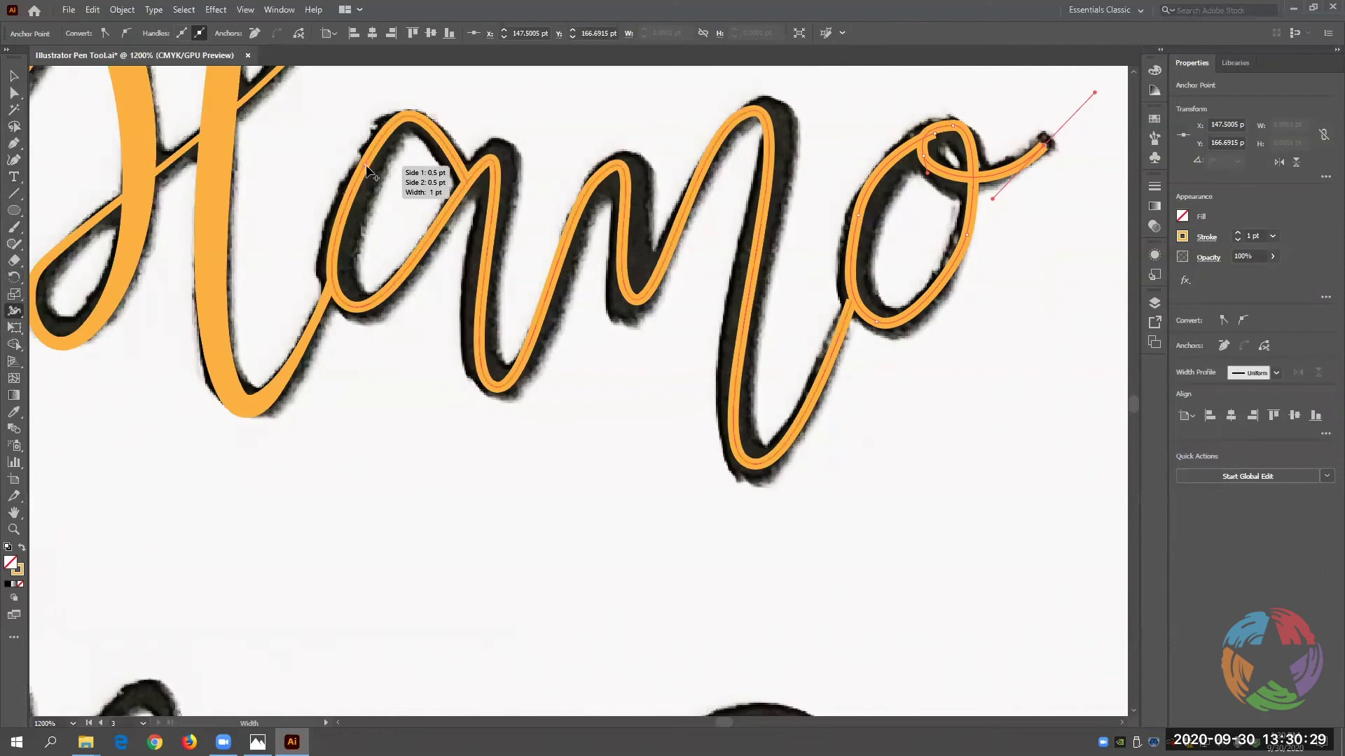
drag(366, 167, 383, 171)
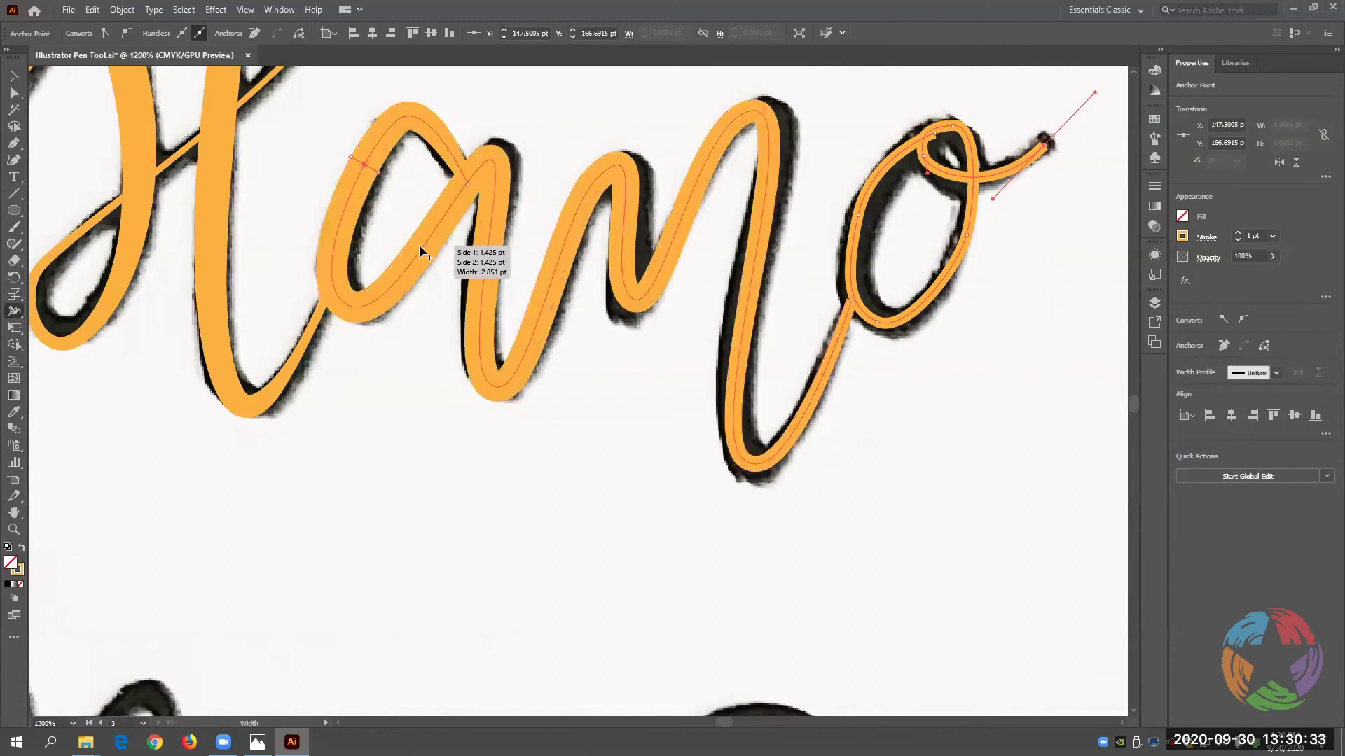
drag(420, 246, 419, 247)
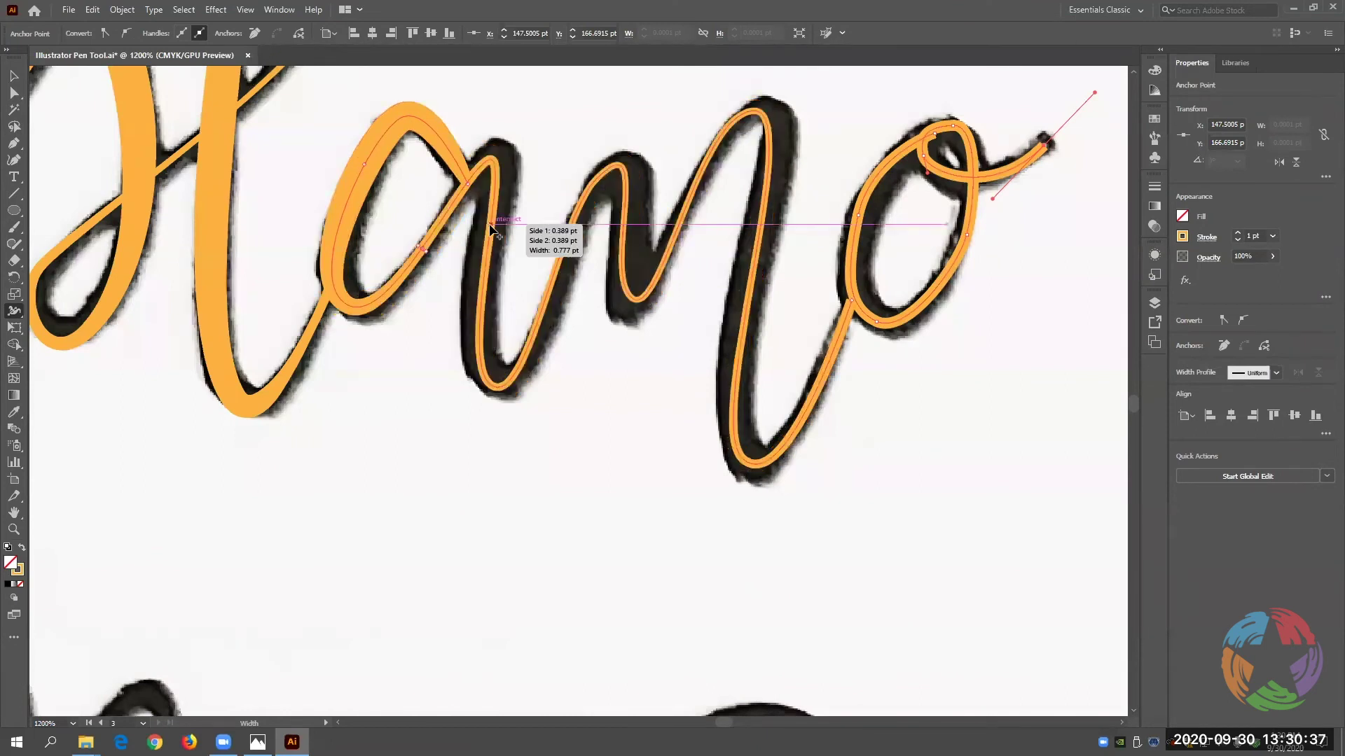
drag(499, 226, 504, 224)
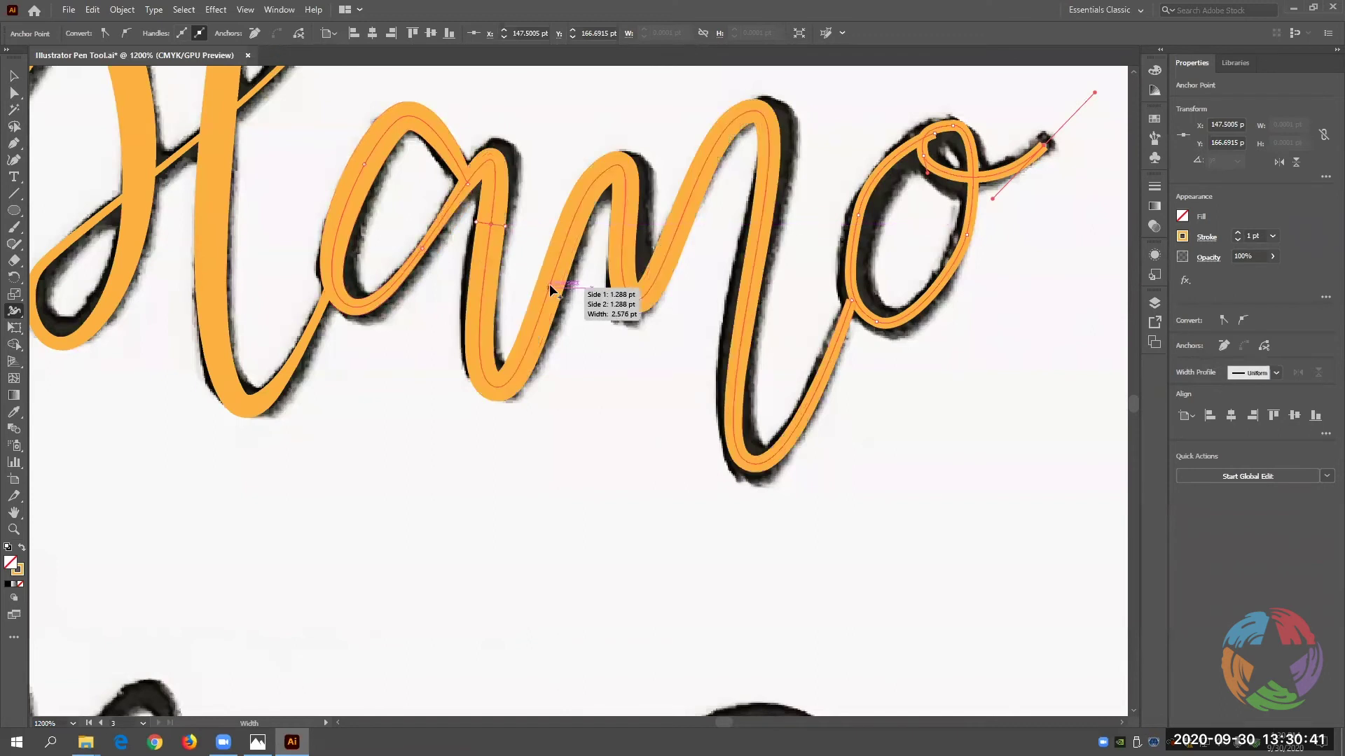
drag(547, 283, 547, 284)
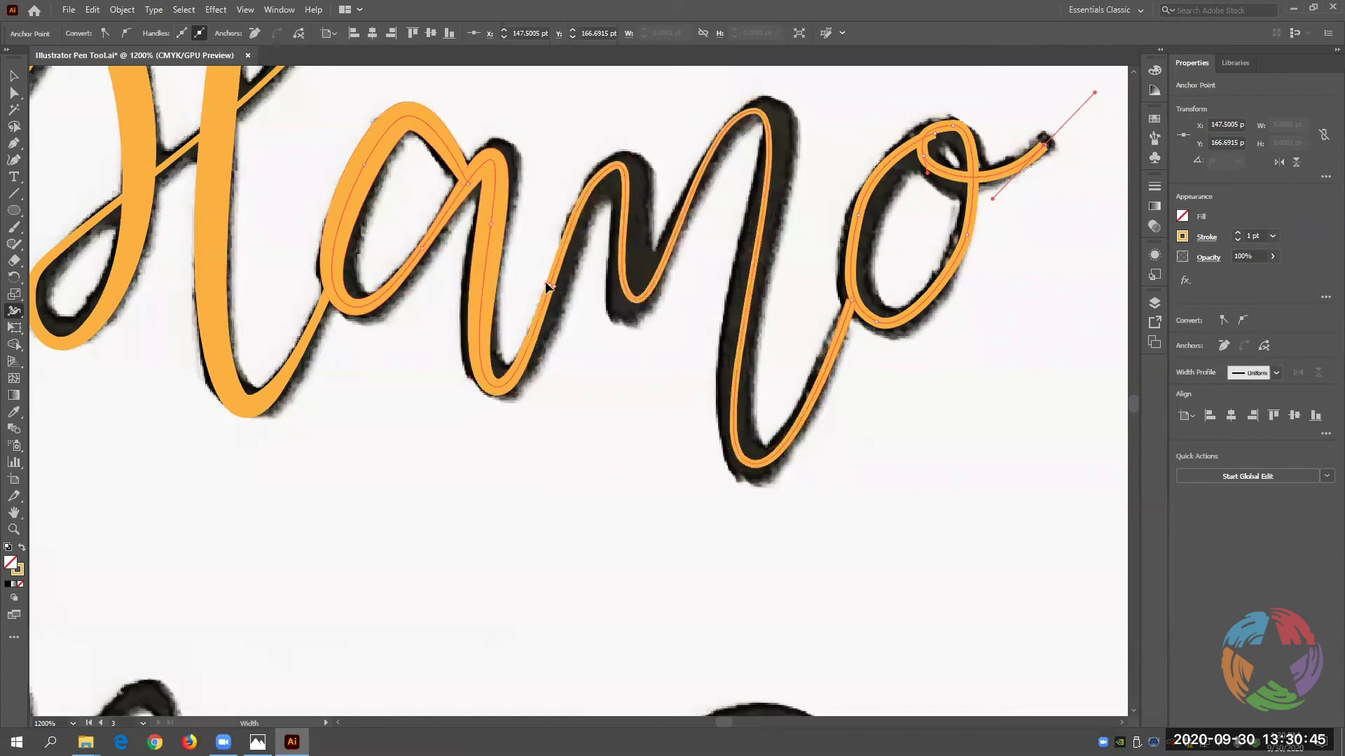
Widen the n's first downstroke to about 3.39 pt, widen its second downstroke, and thin the first arch's start, the middle upstroke and the exit stroke.
drag(628, 234, 645, 234)
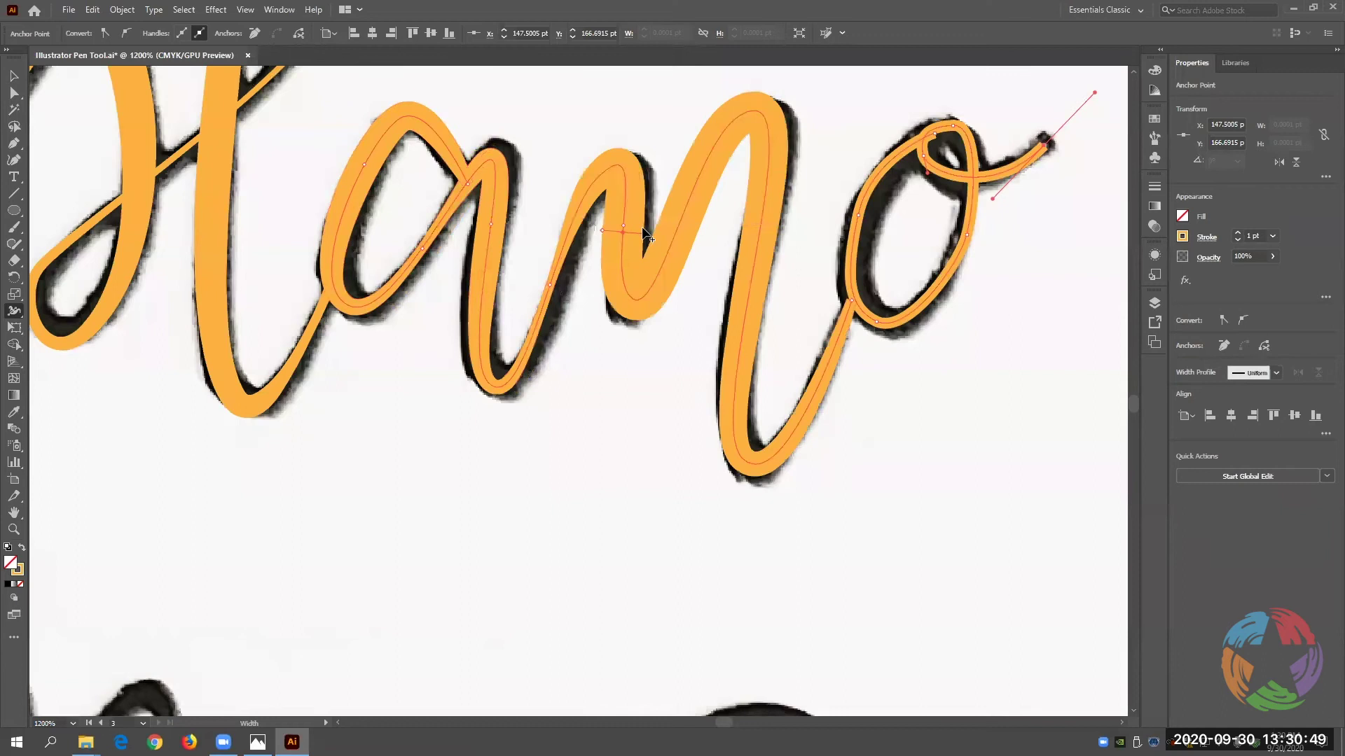
drag(593, 198, 594, 197)
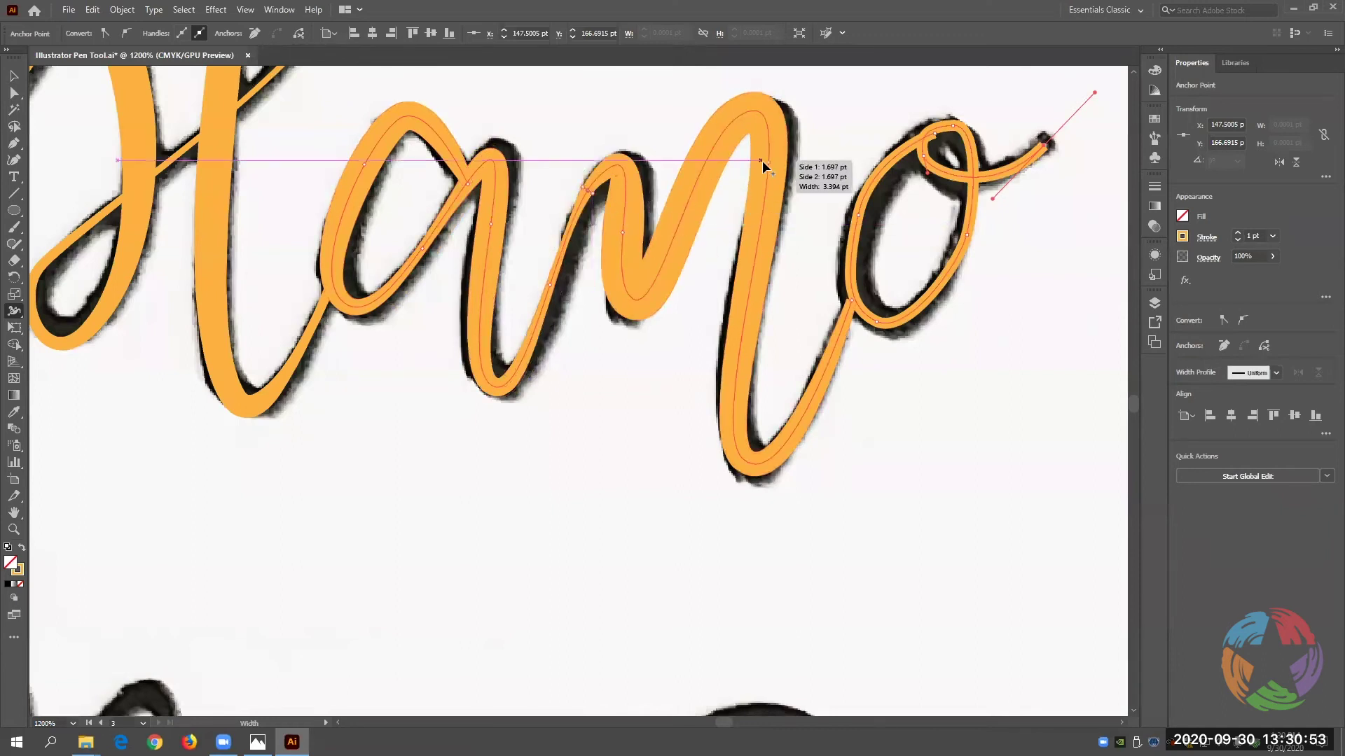
mouse_move(700, 165)
mouse_down()
mouse_move(663, 259)
mouse_move(676, 266)
mouse_up()
drag(759, 234, 779, 238)
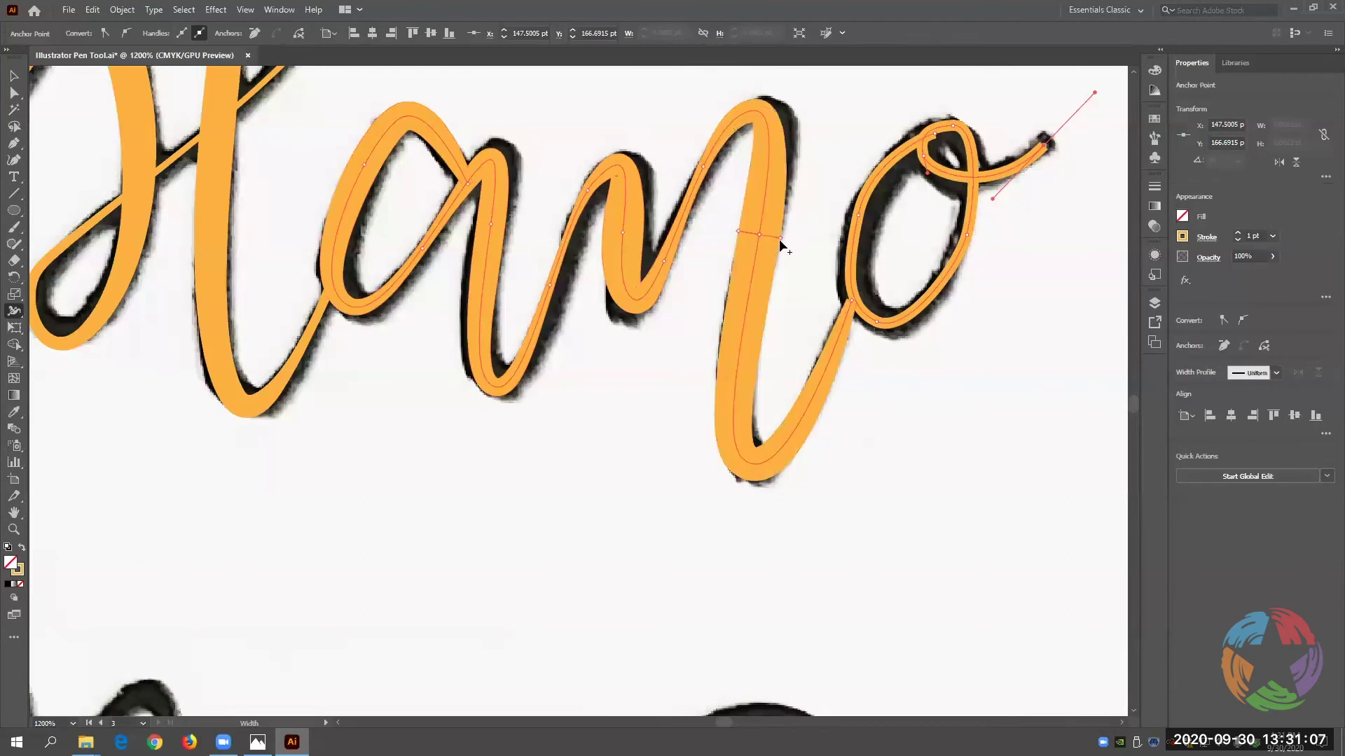
drag(818, 384, 823, 385)
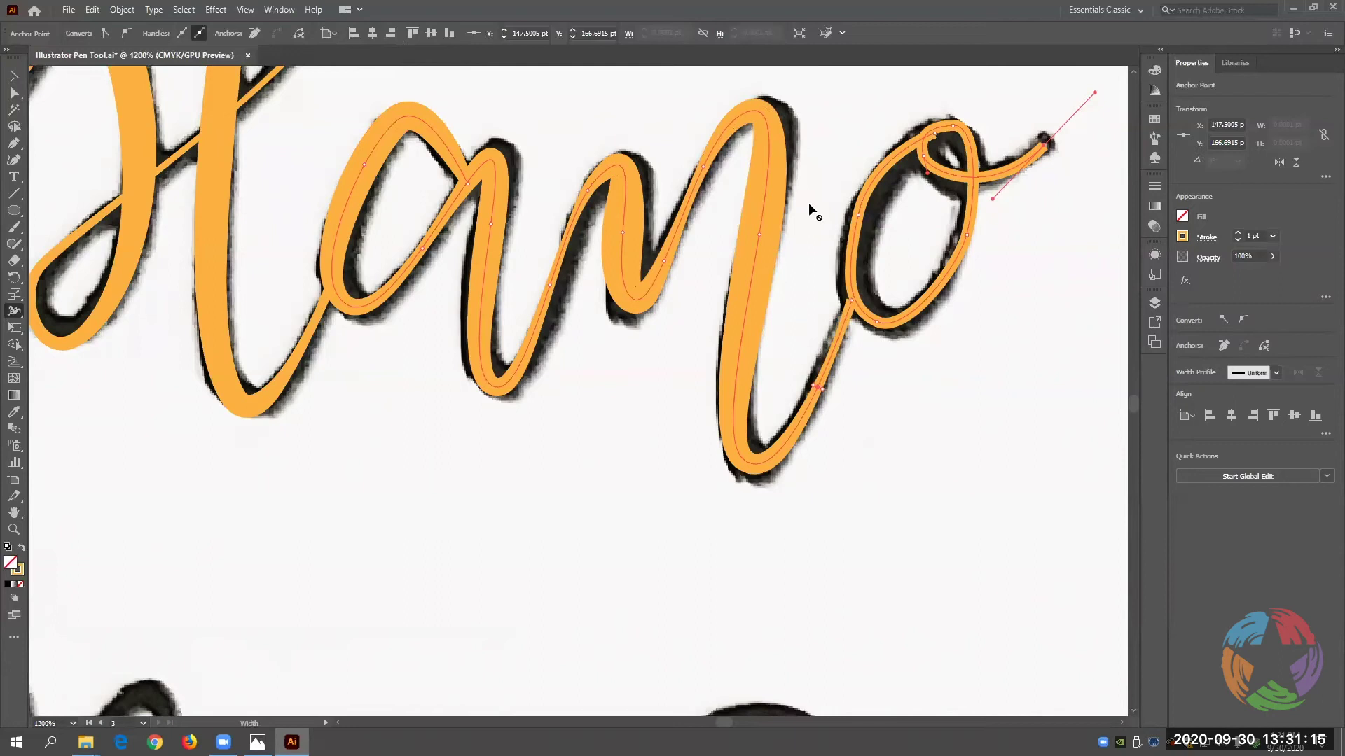
Select all three traced paths of the "plano" lettering and convert them to filled shapes with Outline Stroke.
key(ctrl)
key(ctrl+minus)
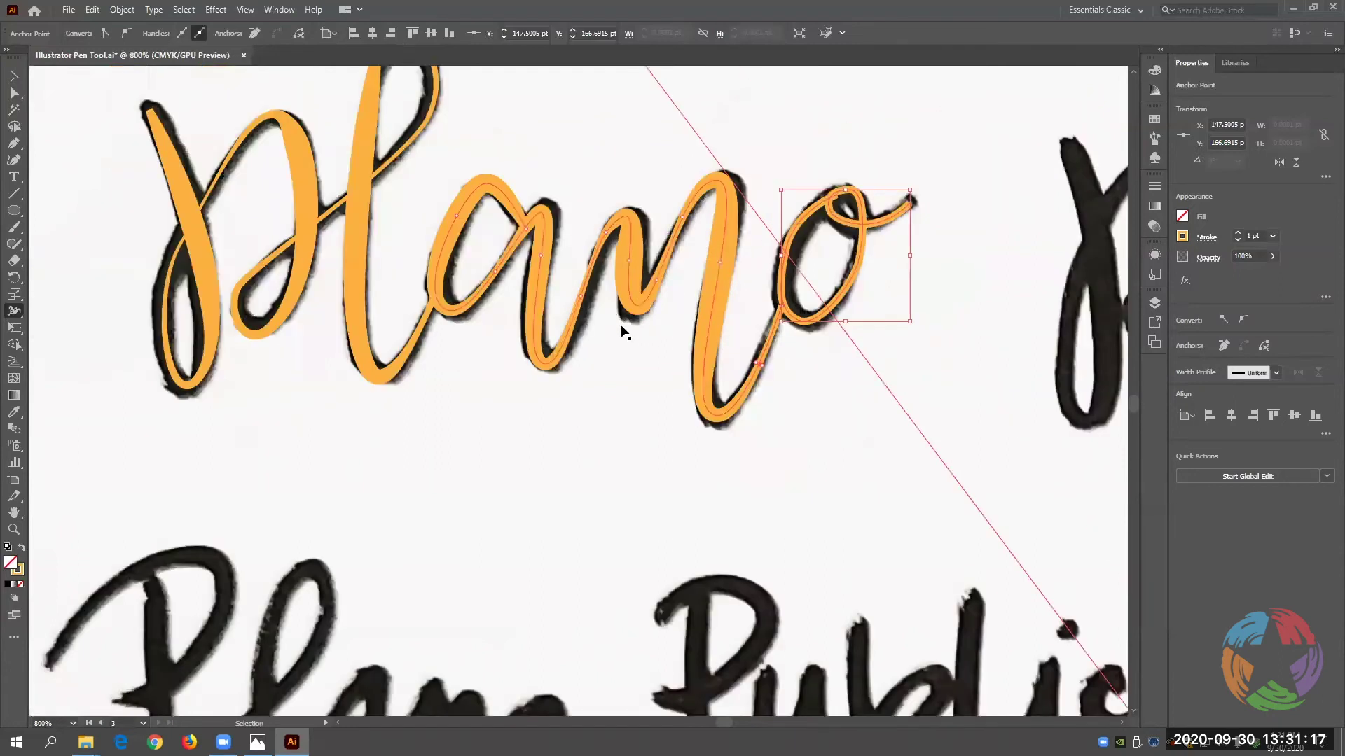
scroll(537, 357, up, 3)
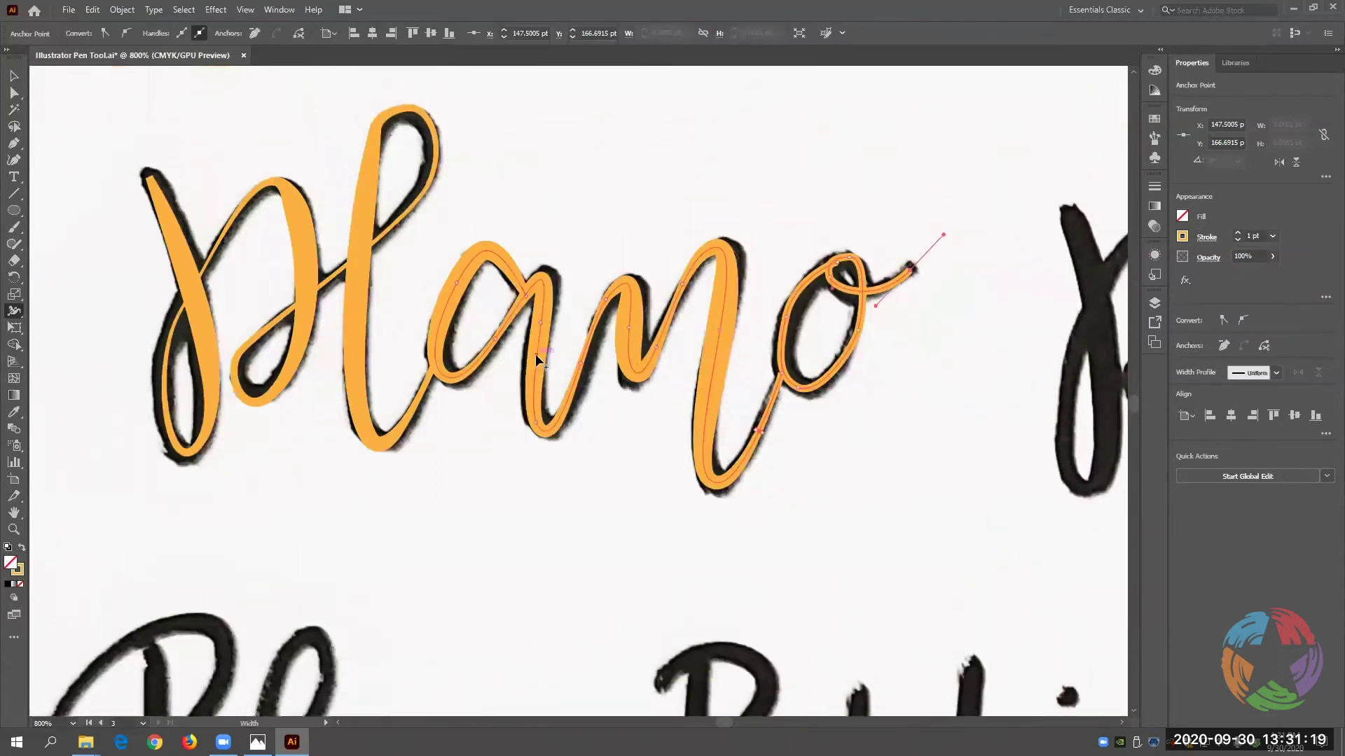
scroll(535, 354, up, 1)
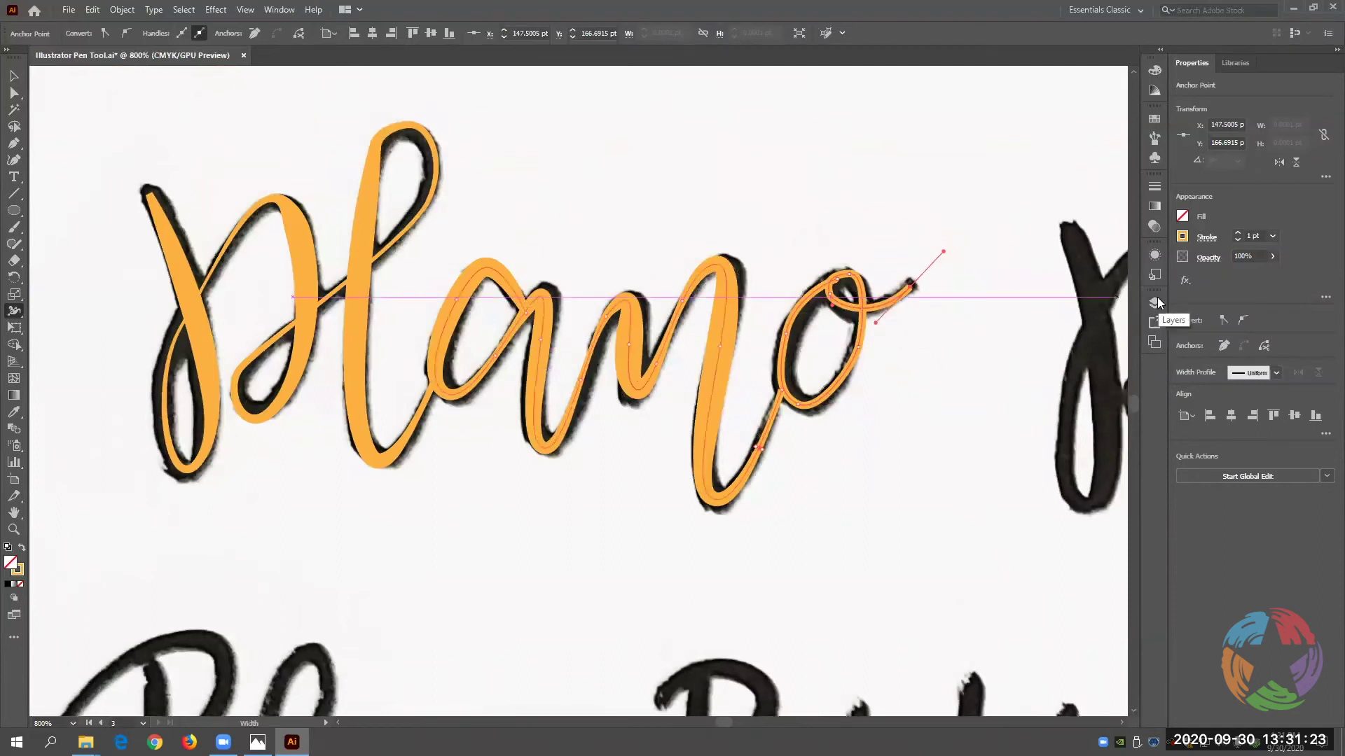
click(14, 75)
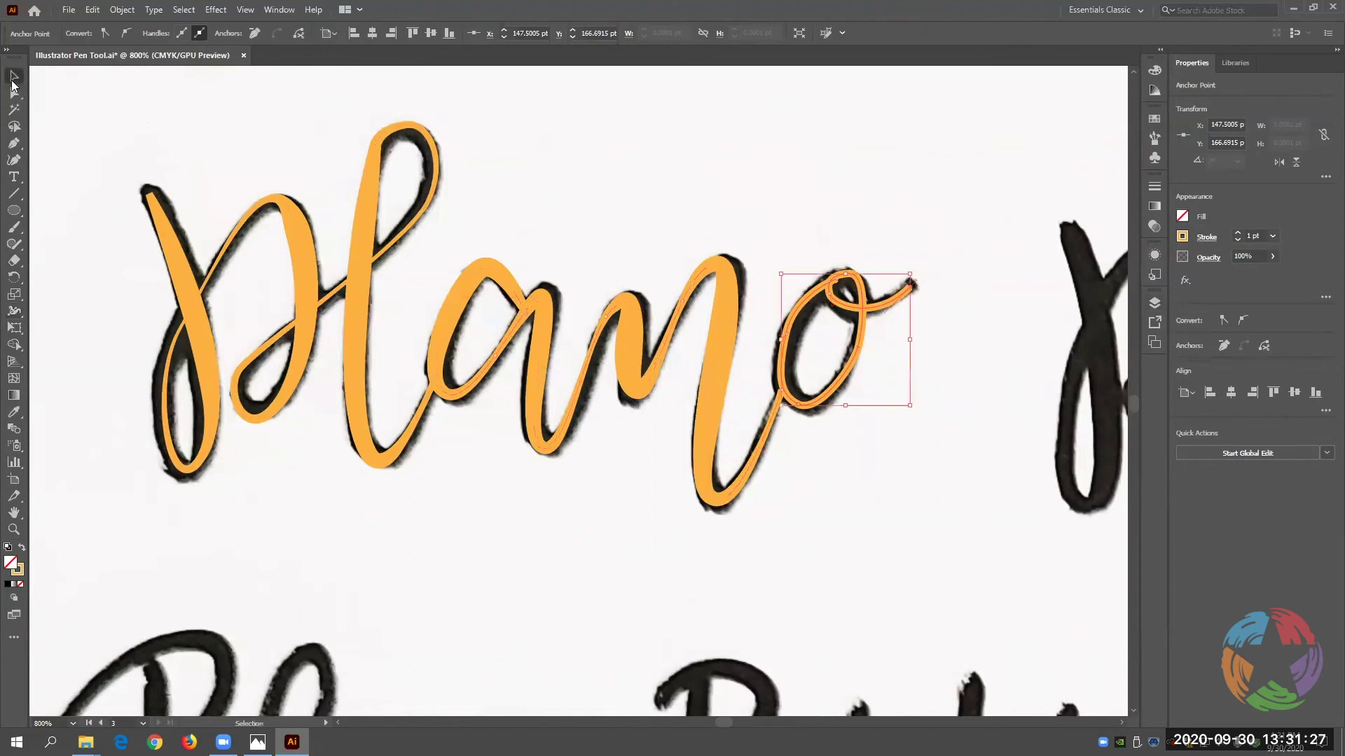
click(178, 246)
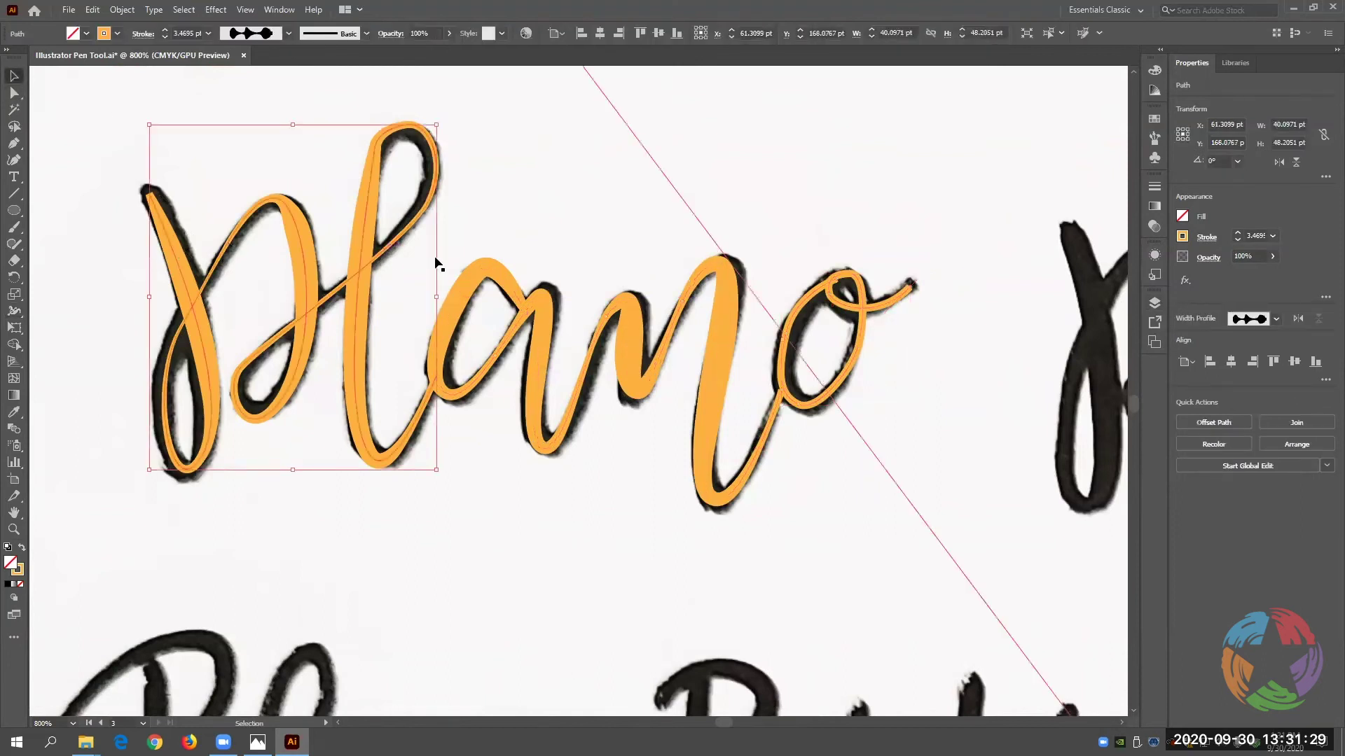
shift+click(470, 275)
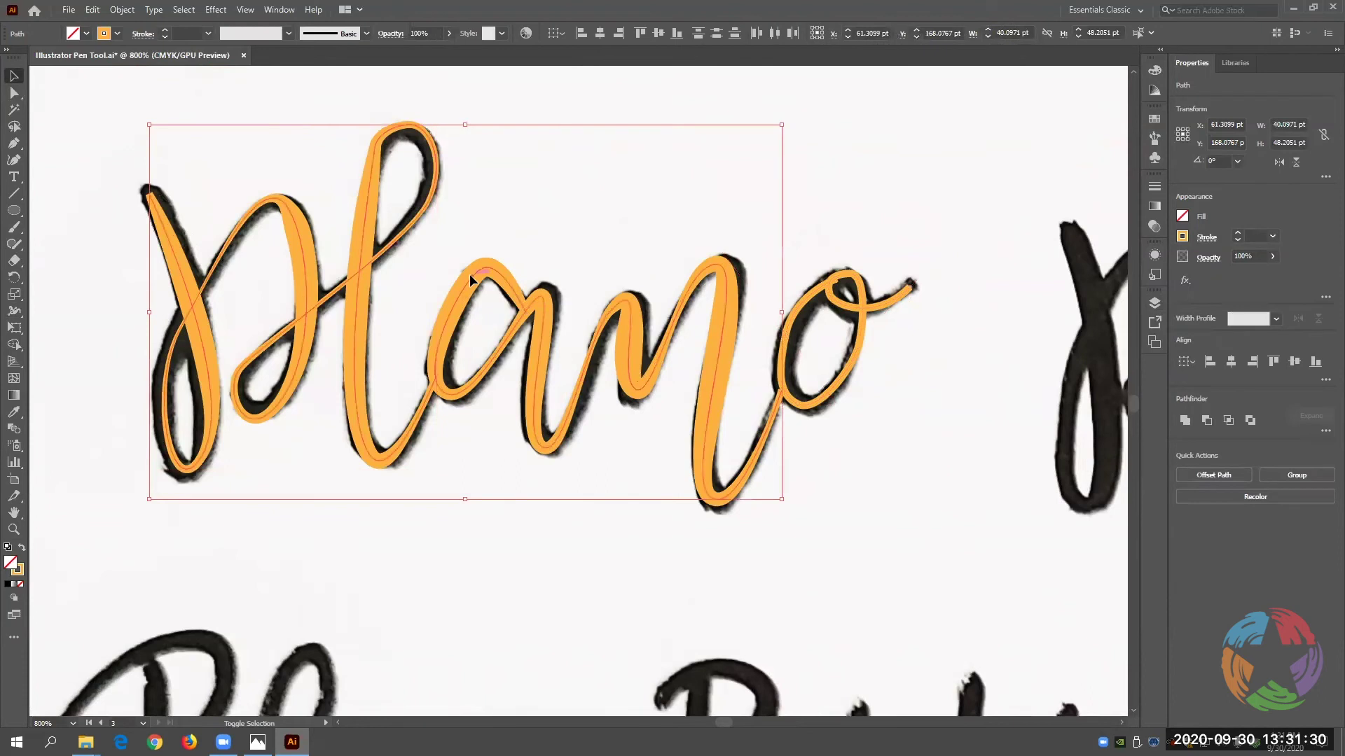
shift+click(828, 291)
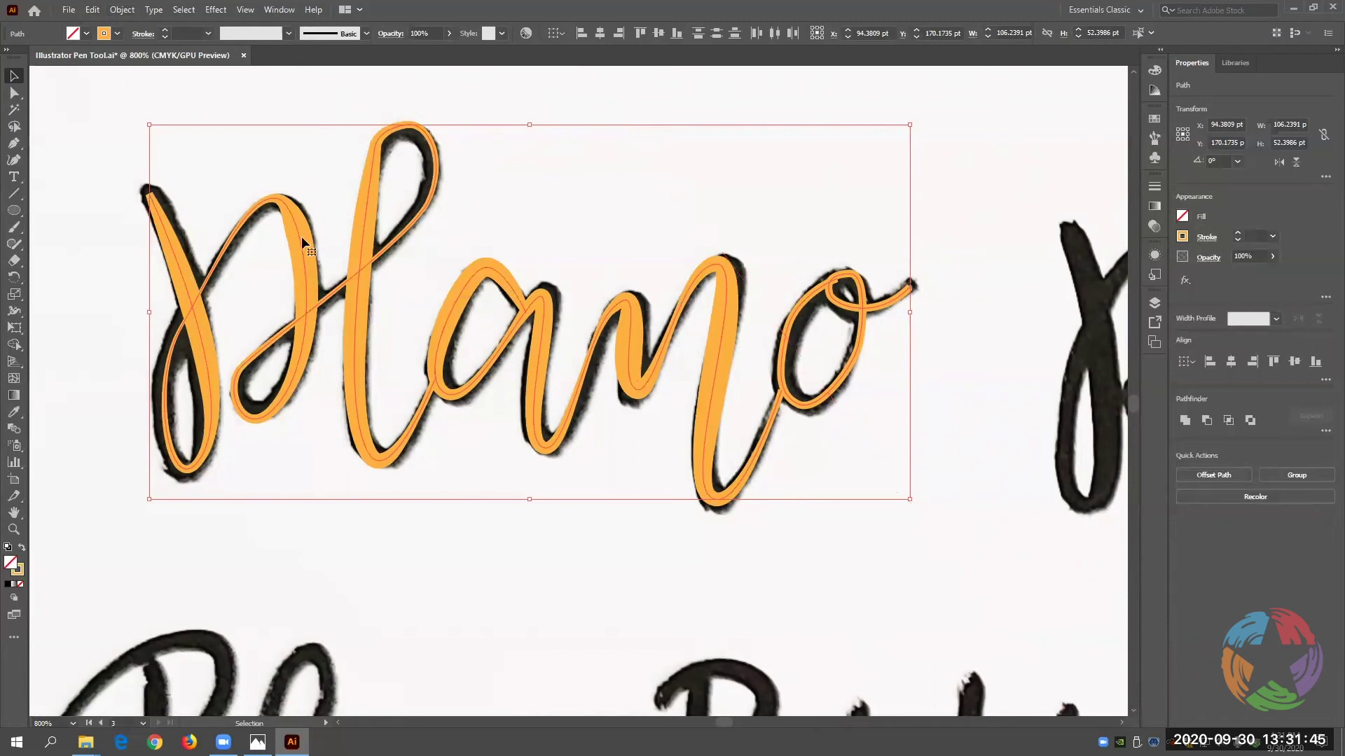
click(117, 14)
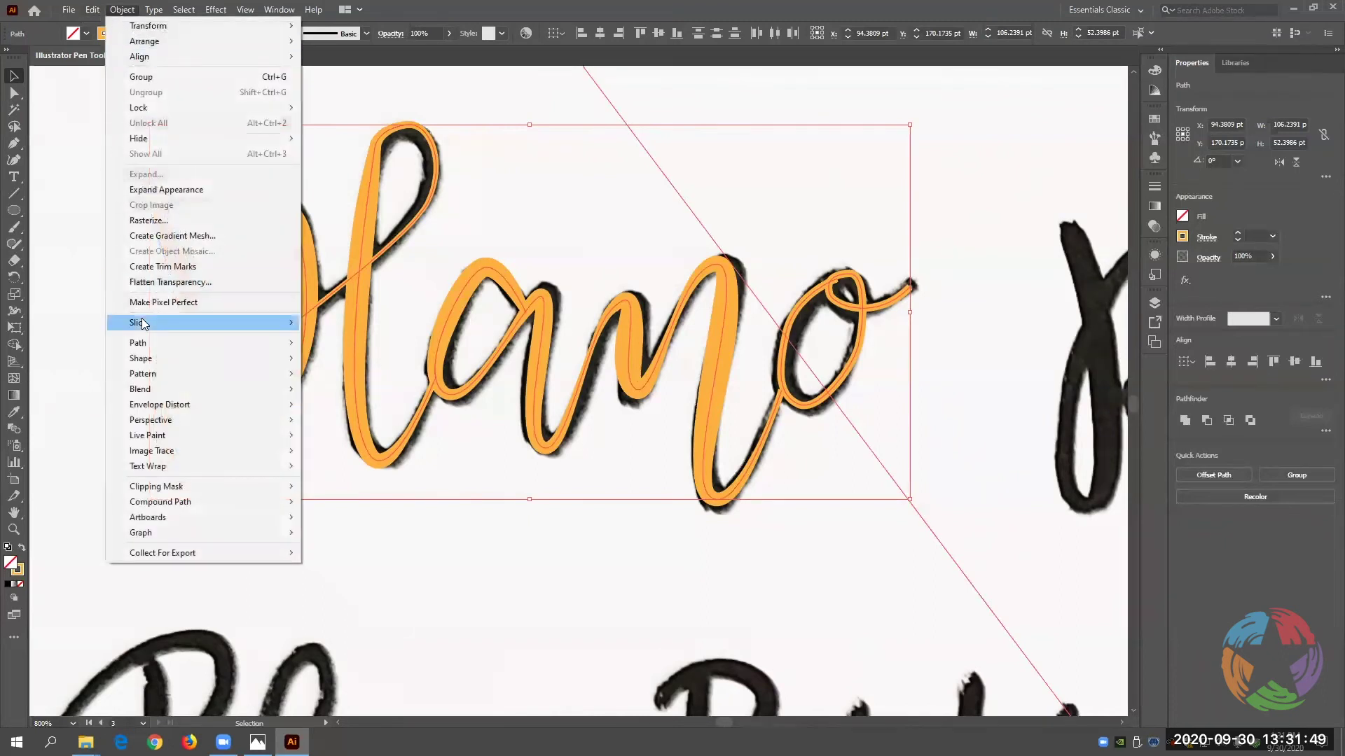
mouse_move(207, 344)
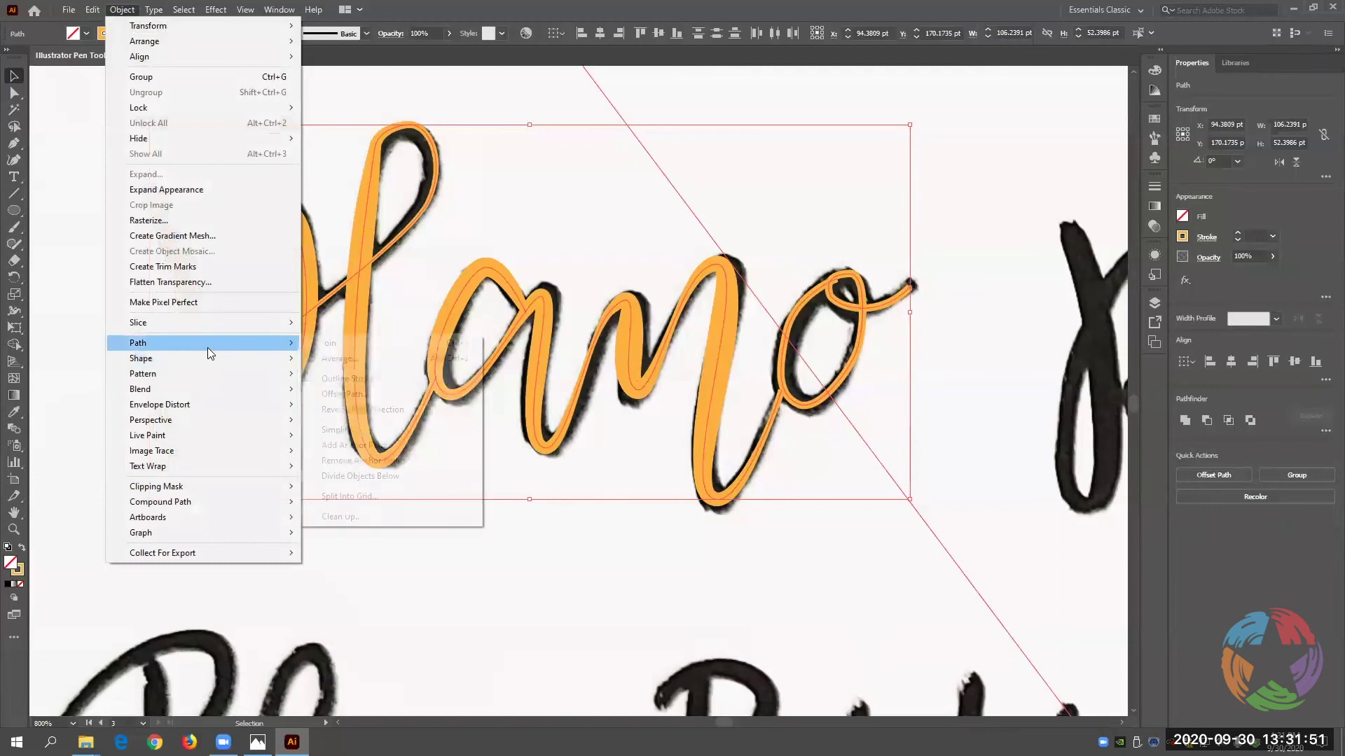
click(352, 379)
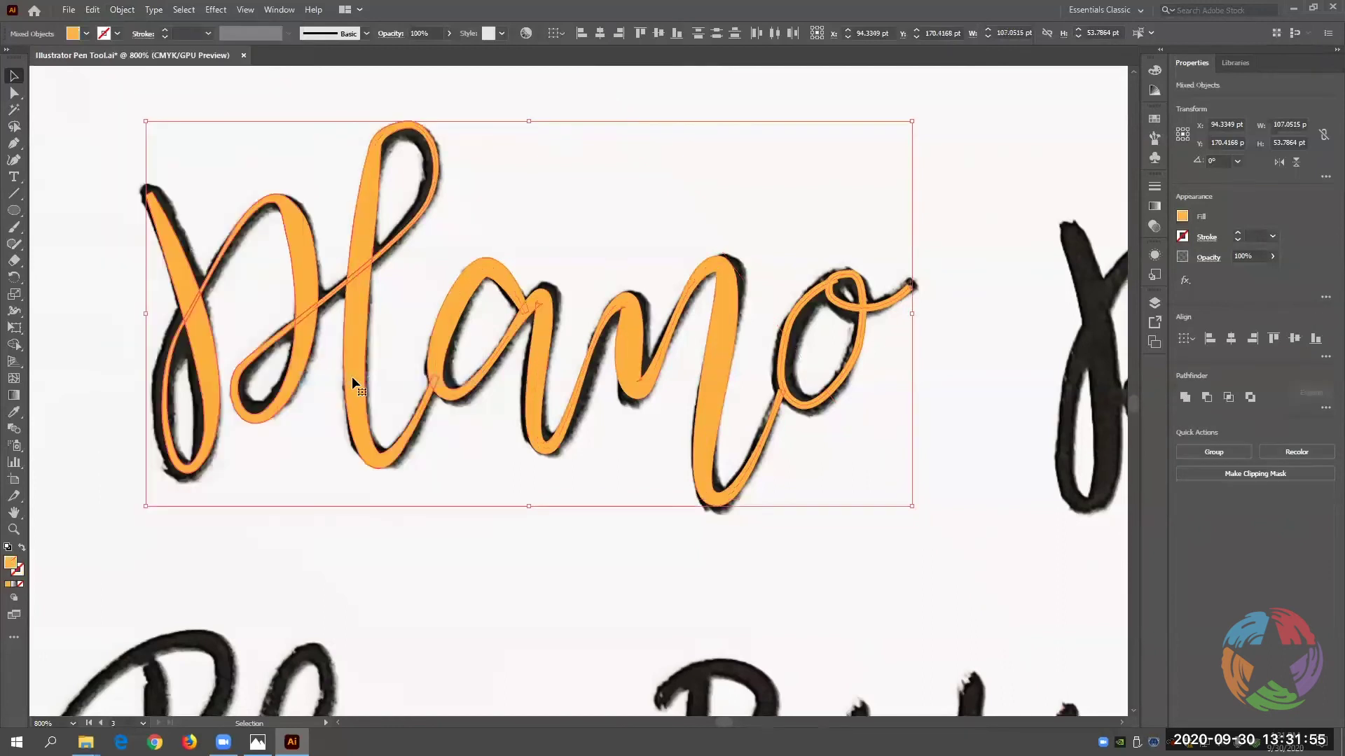
Simplify the outlined "plano" shapes, setting the curve reduction slightly below the maximum number of anchor points.
key(a)
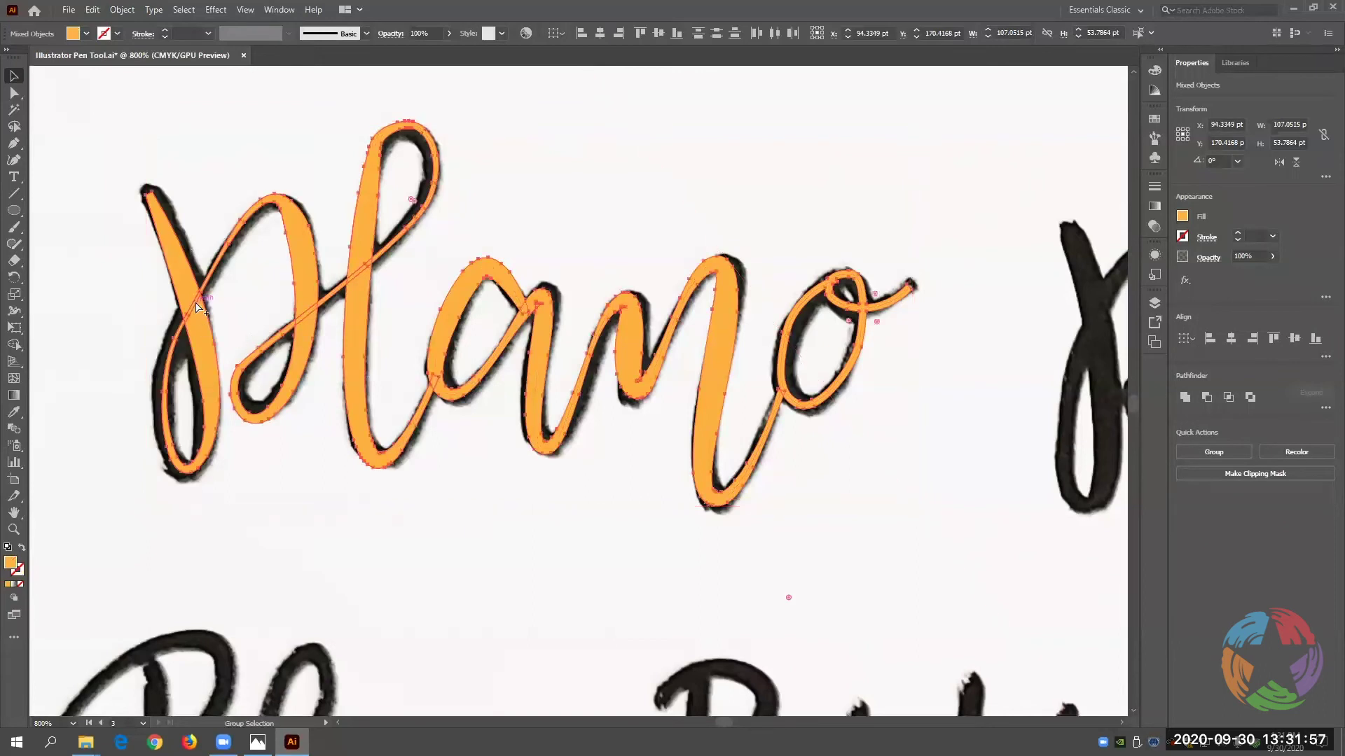
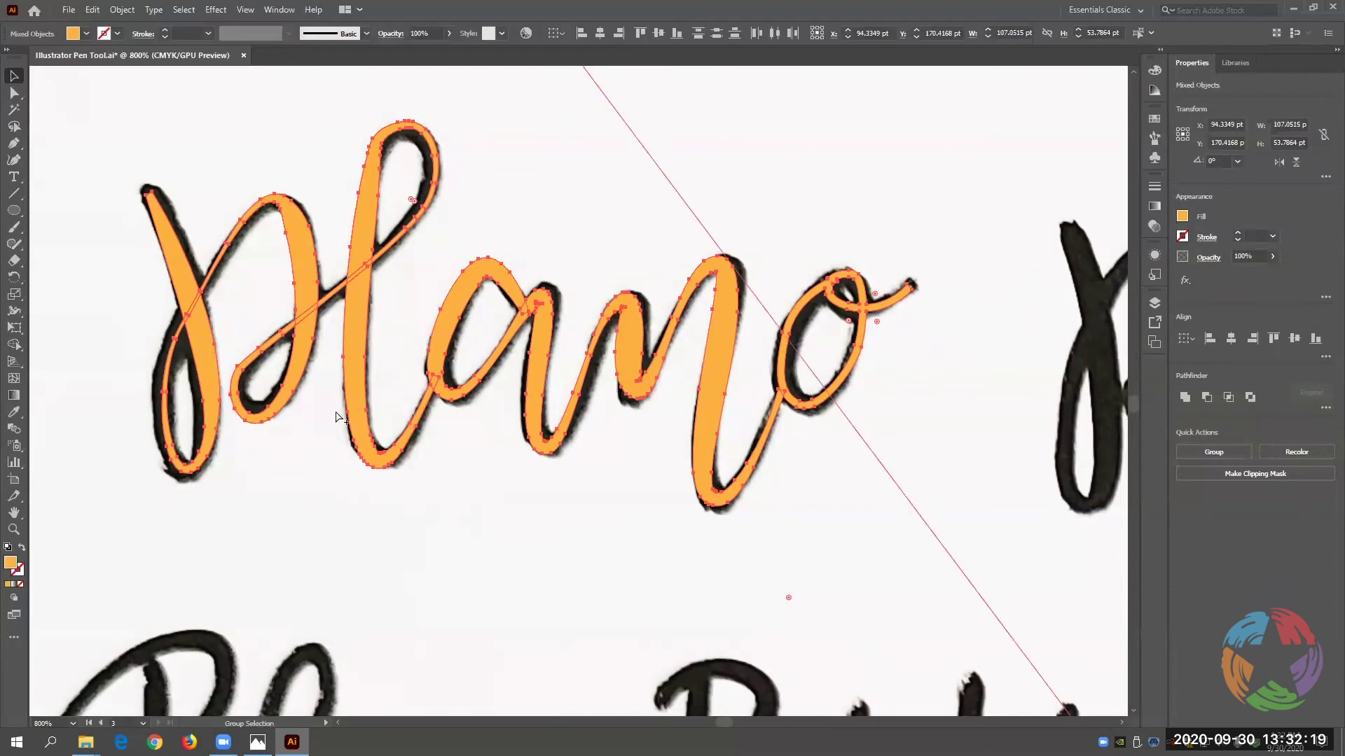
click(121, 11)
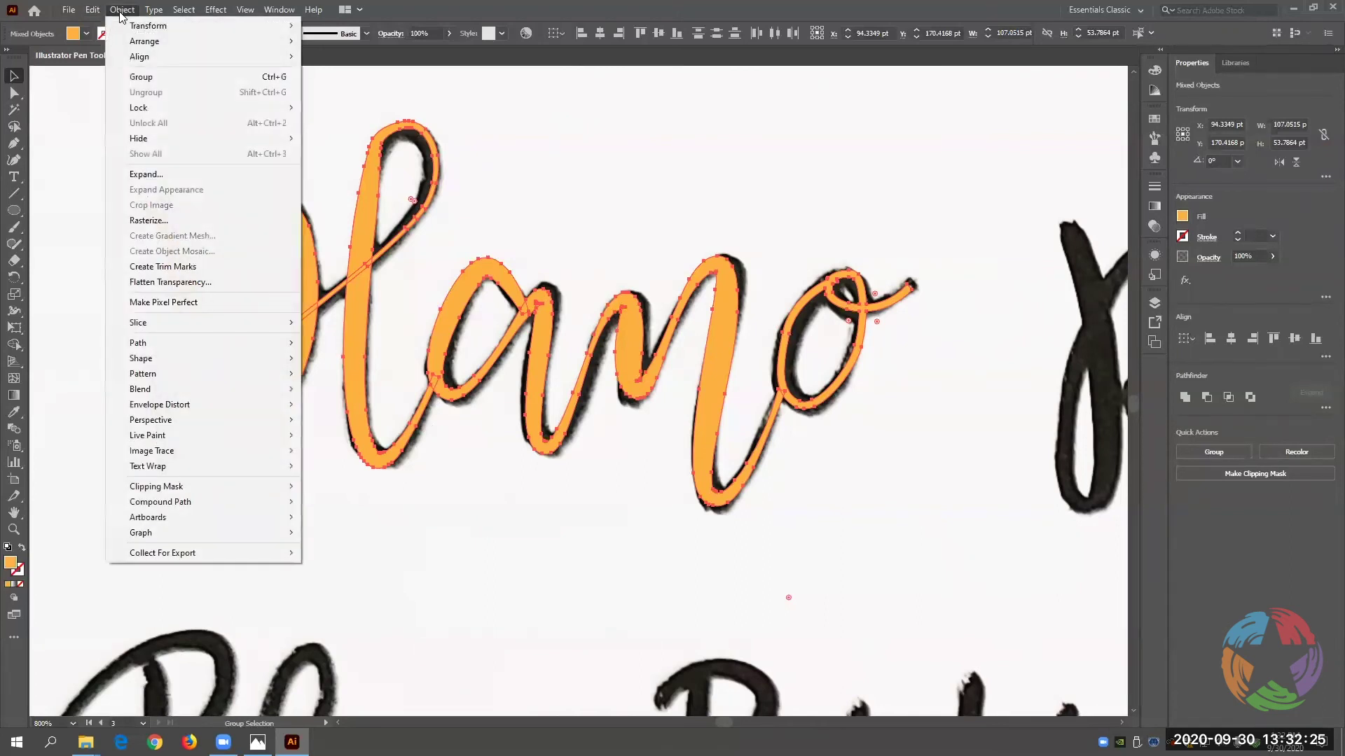
mouse_move(180, 343)
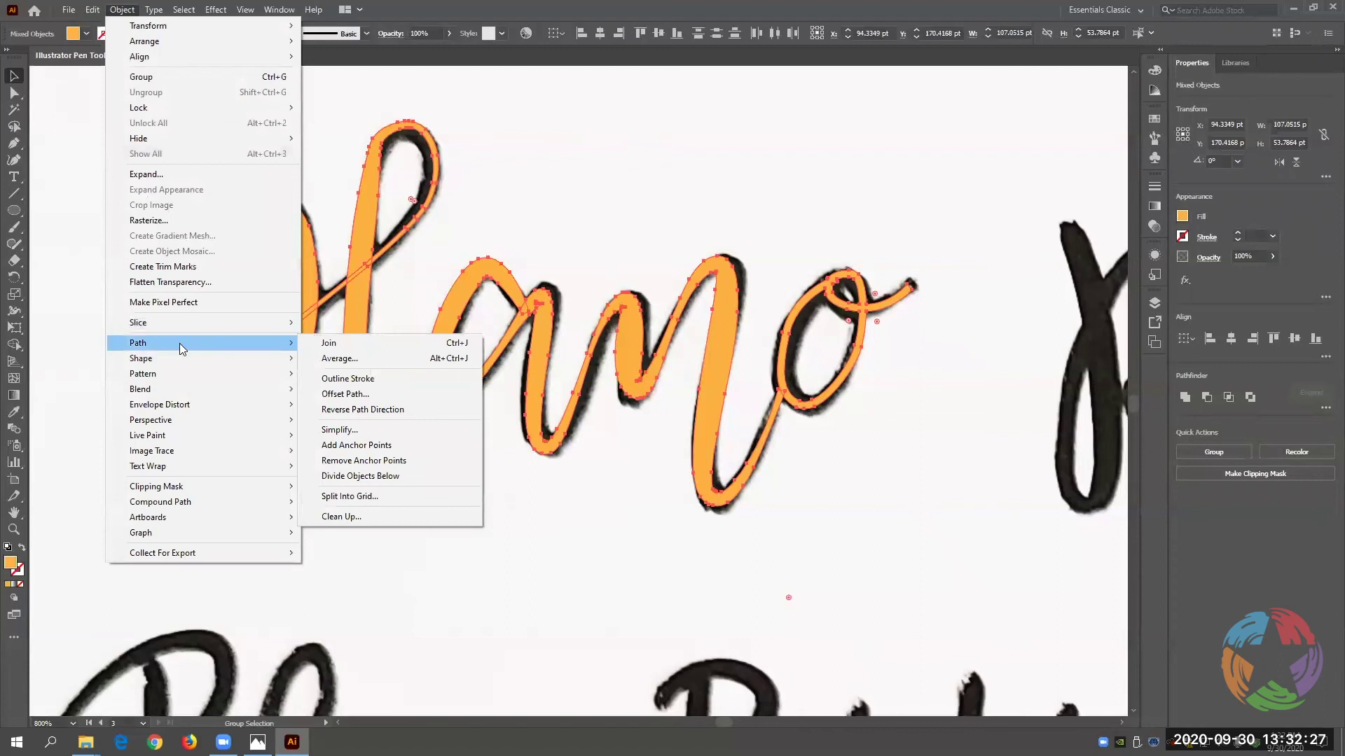
click(348, 428)
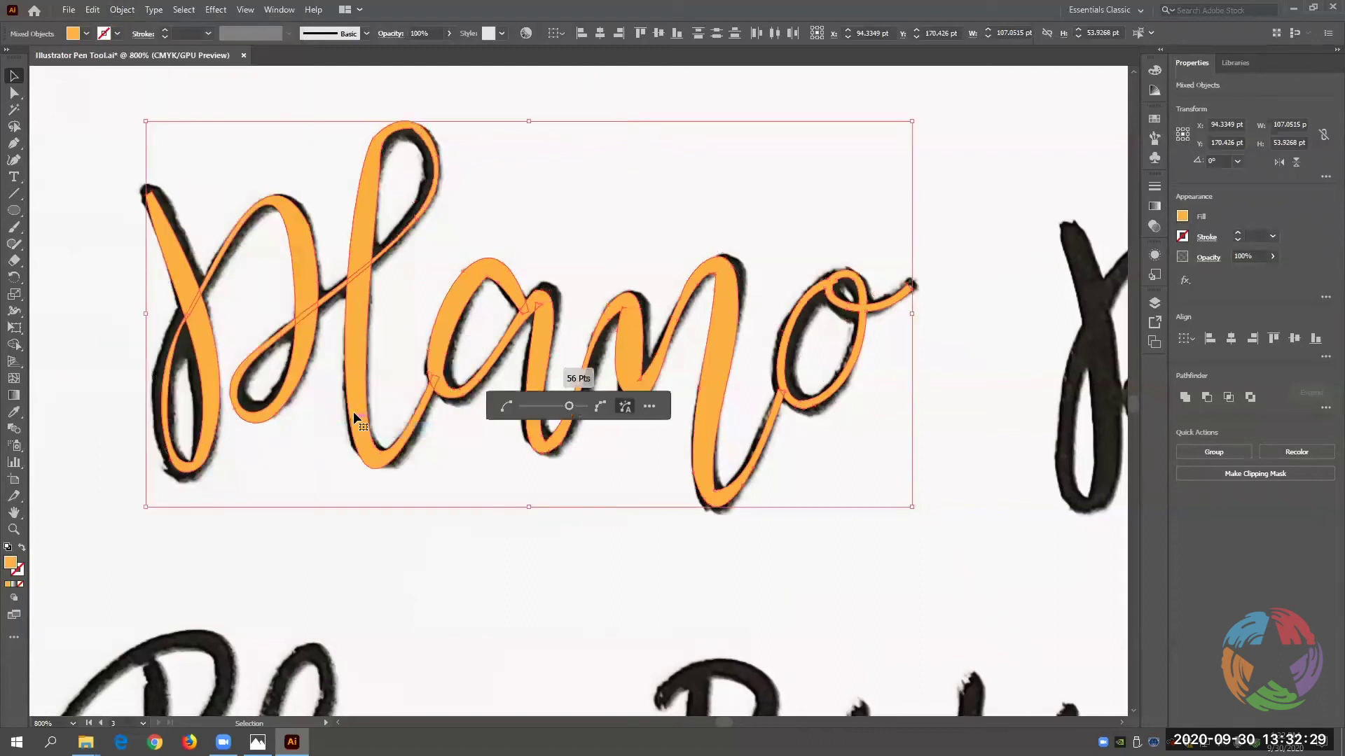
drag(570, 407, 585, 410)
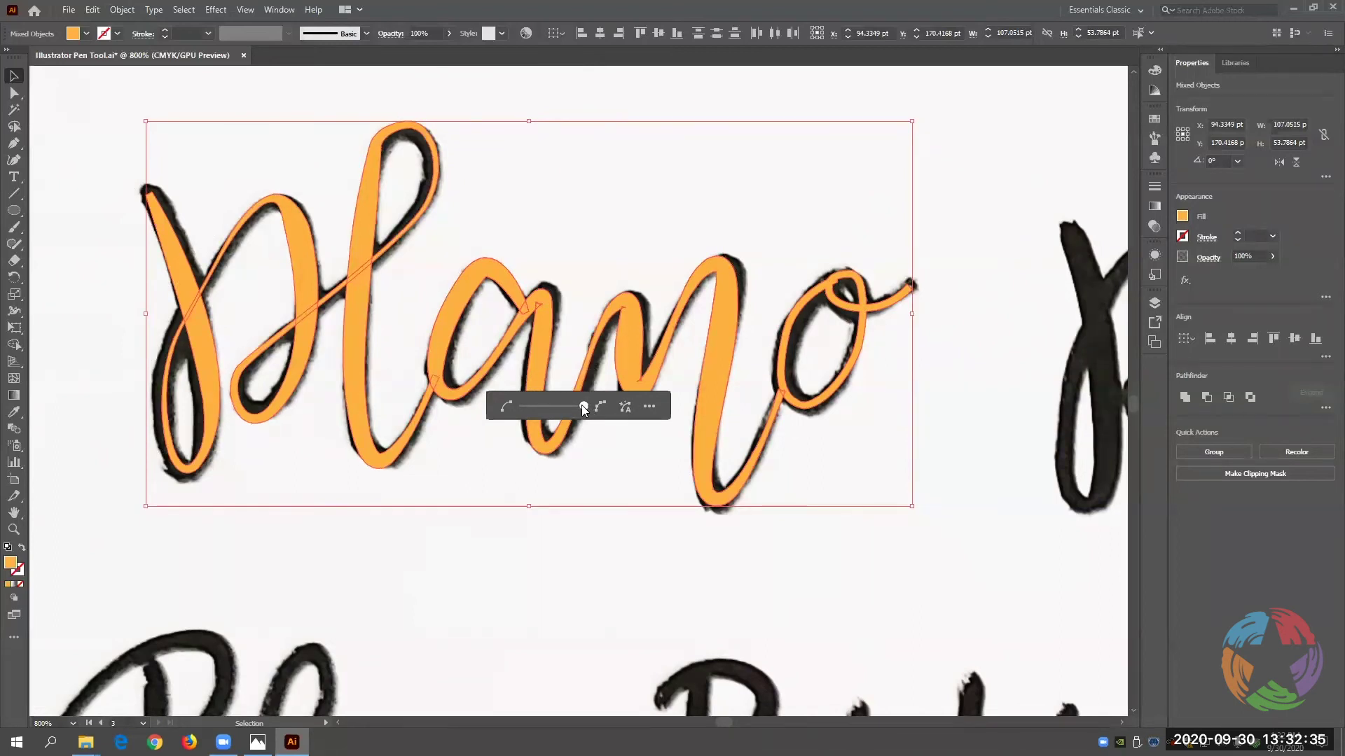
drag(569, 408, 566, 409)
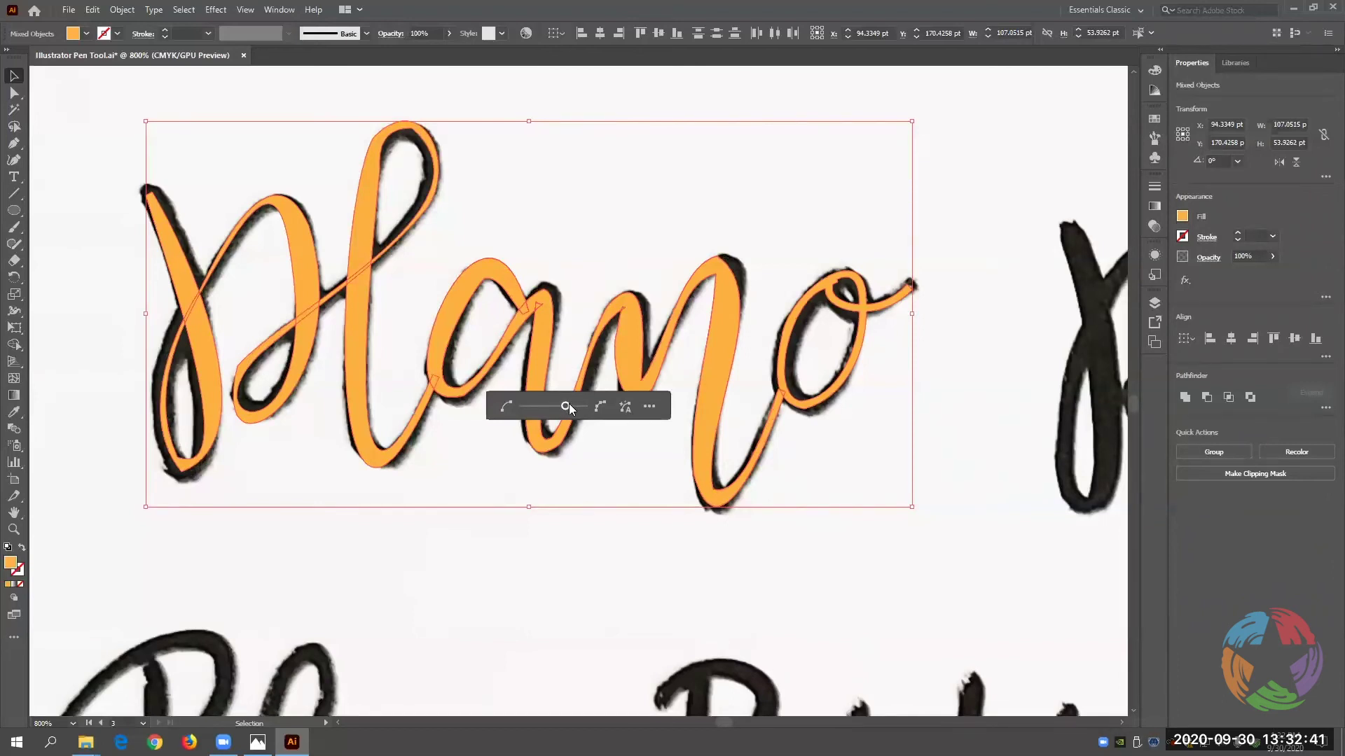
click(569, 406)
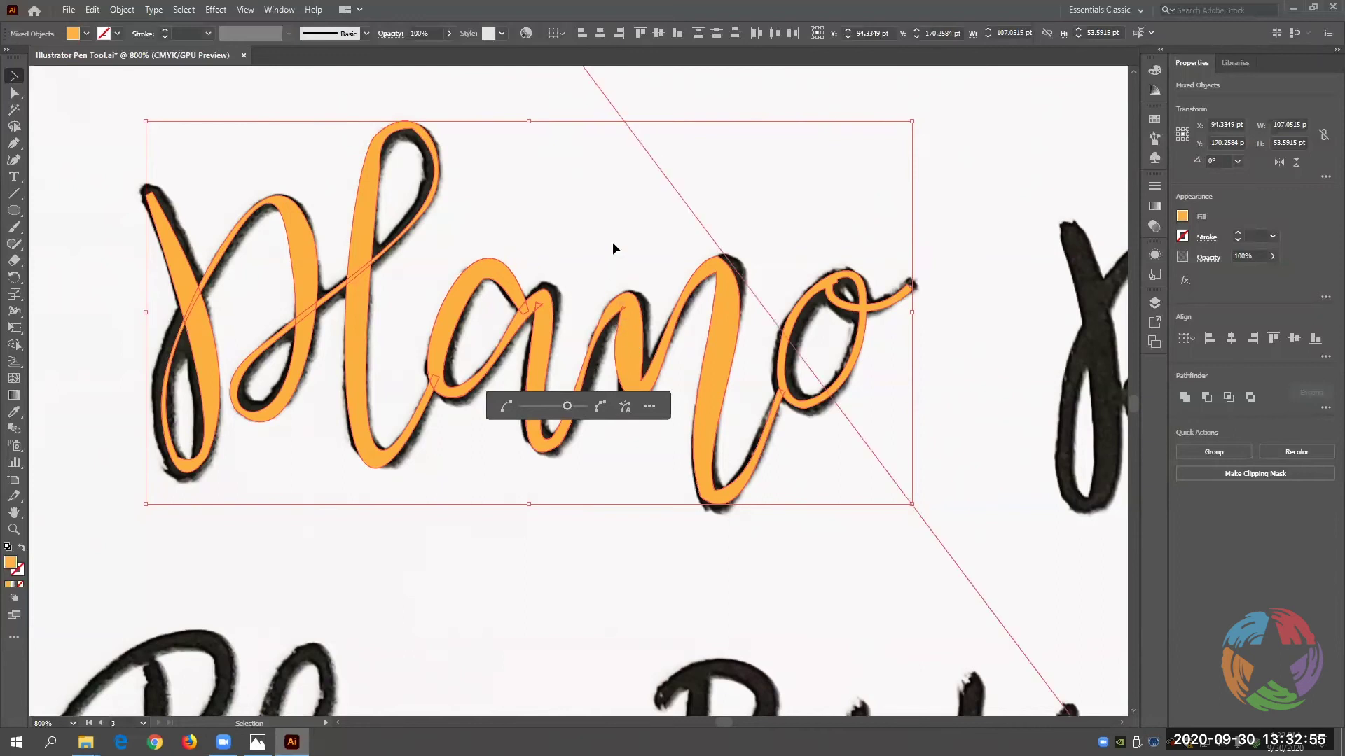
key(Return)
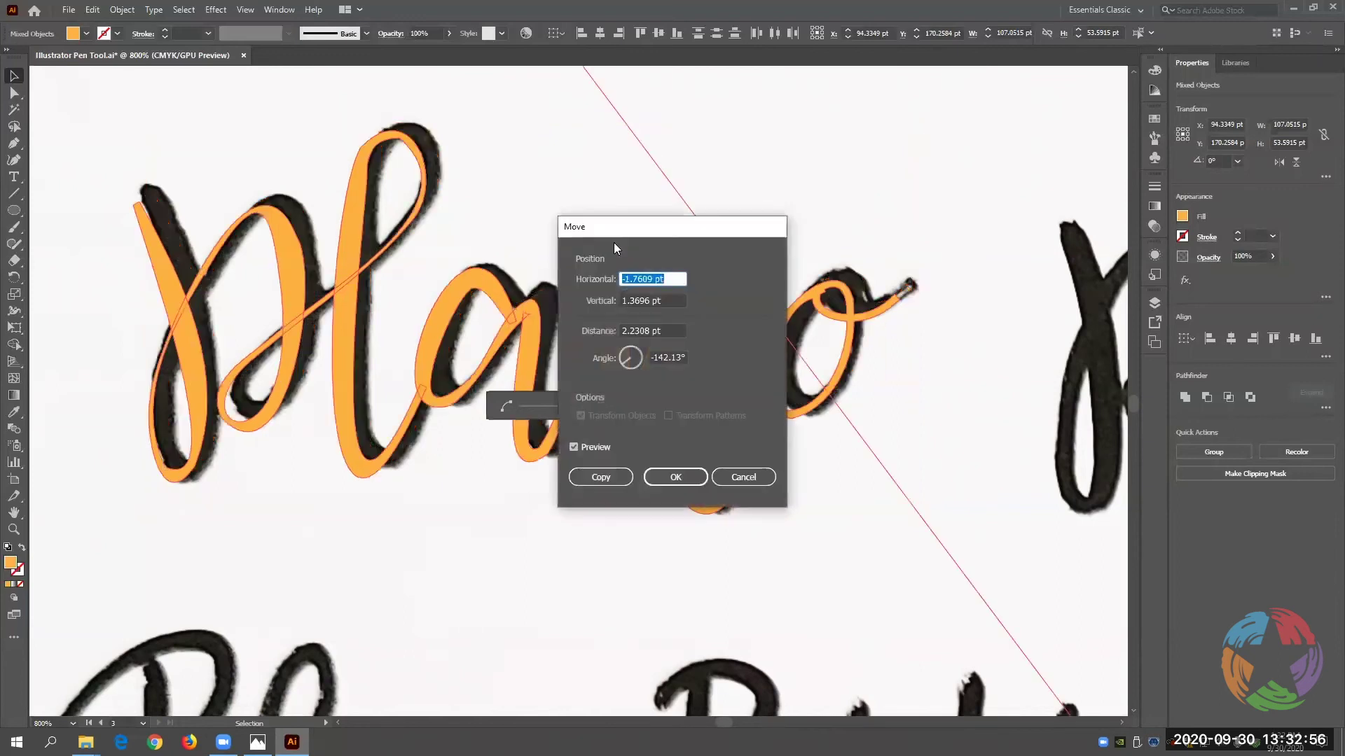
click(743, 477)
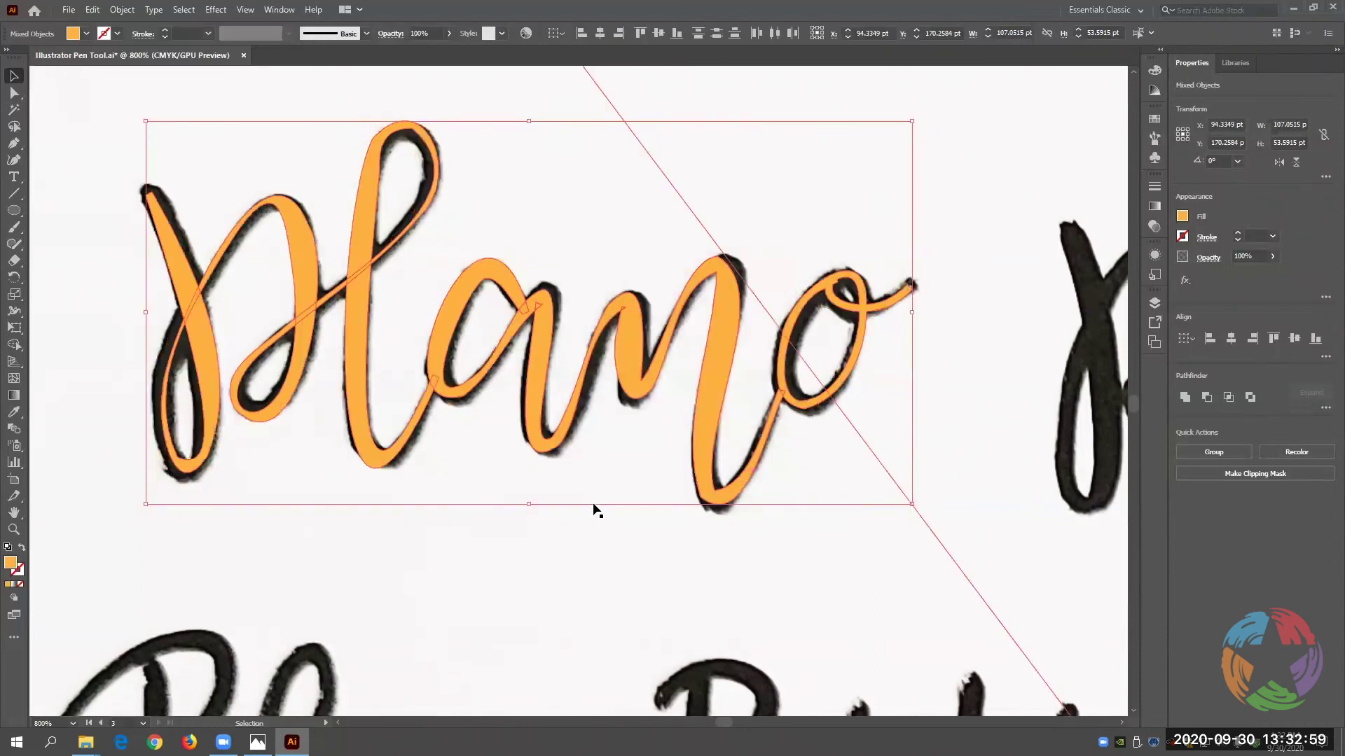
Direct-select the anchor on the outer edge of the p's bowl, tilt its handles slightly, and select the anchor at the bowl's lower loop.
click(14, 92)
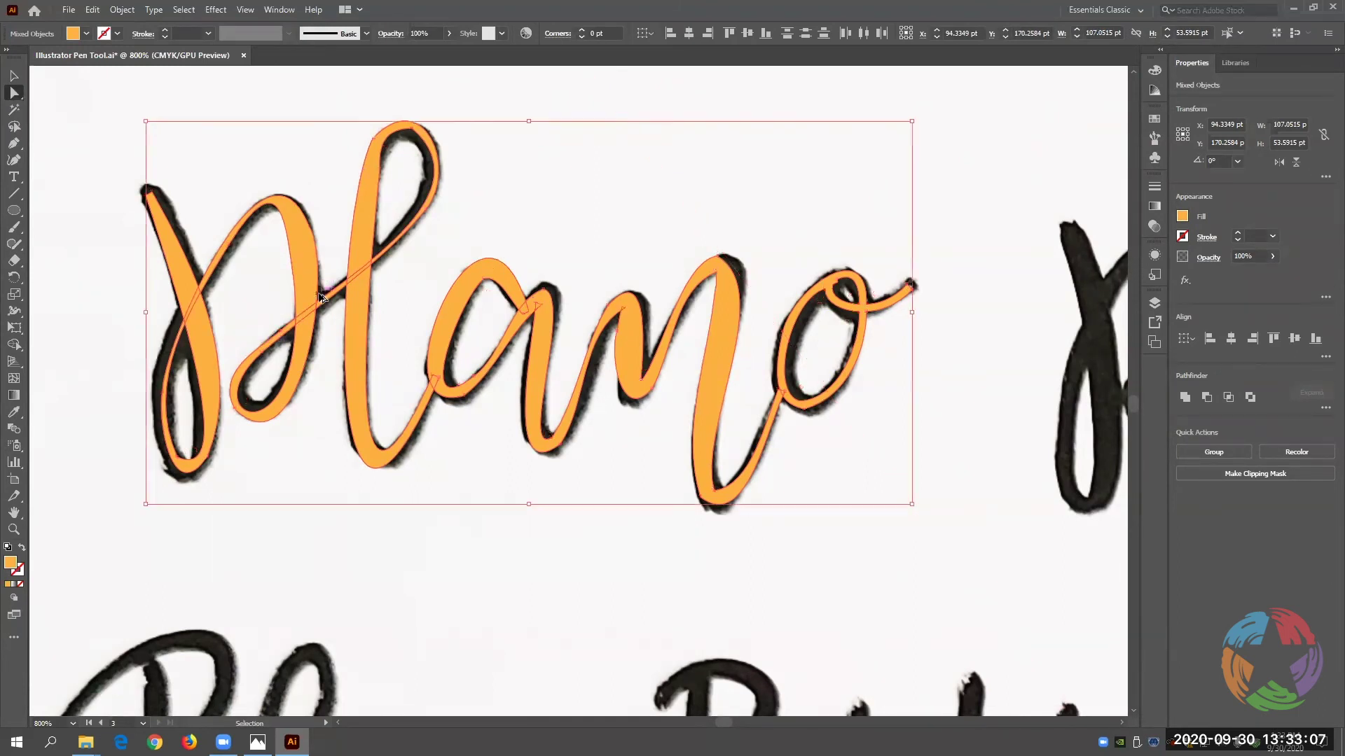
click(311, 228)
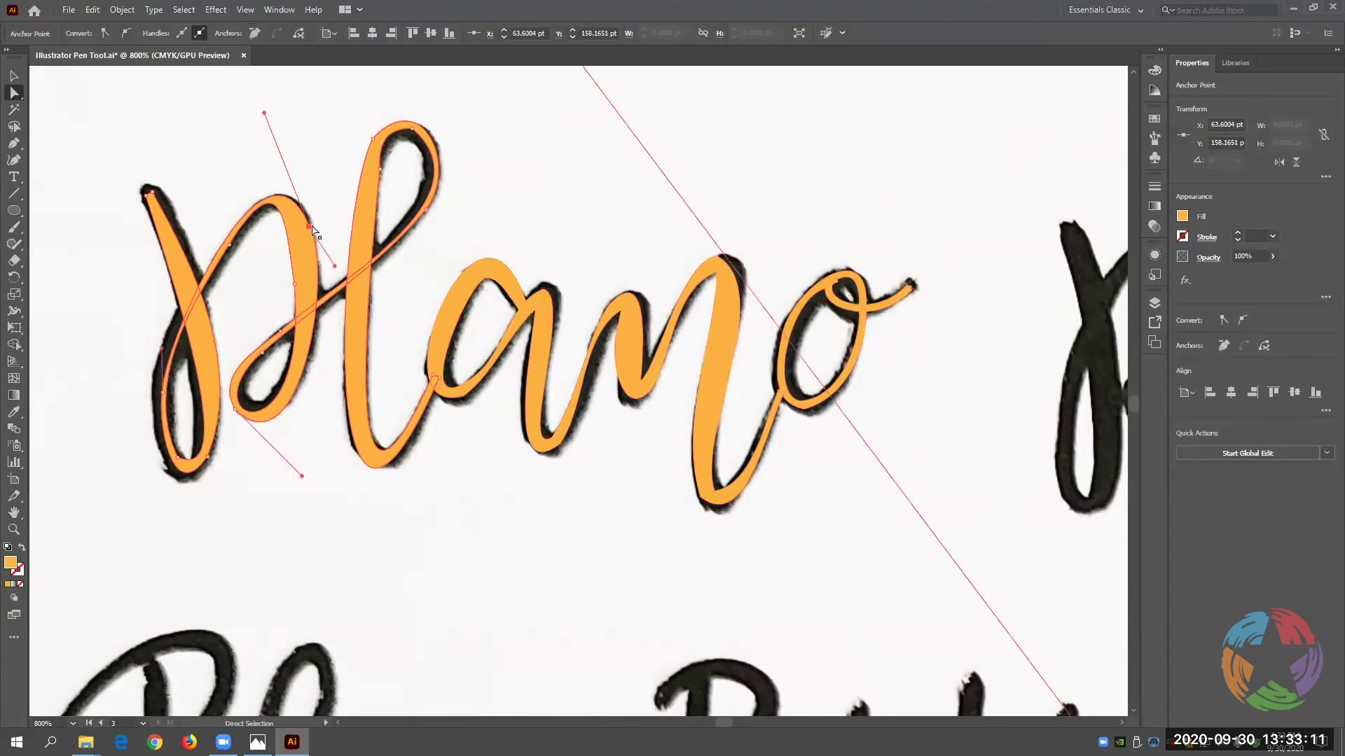
click(127, 35)
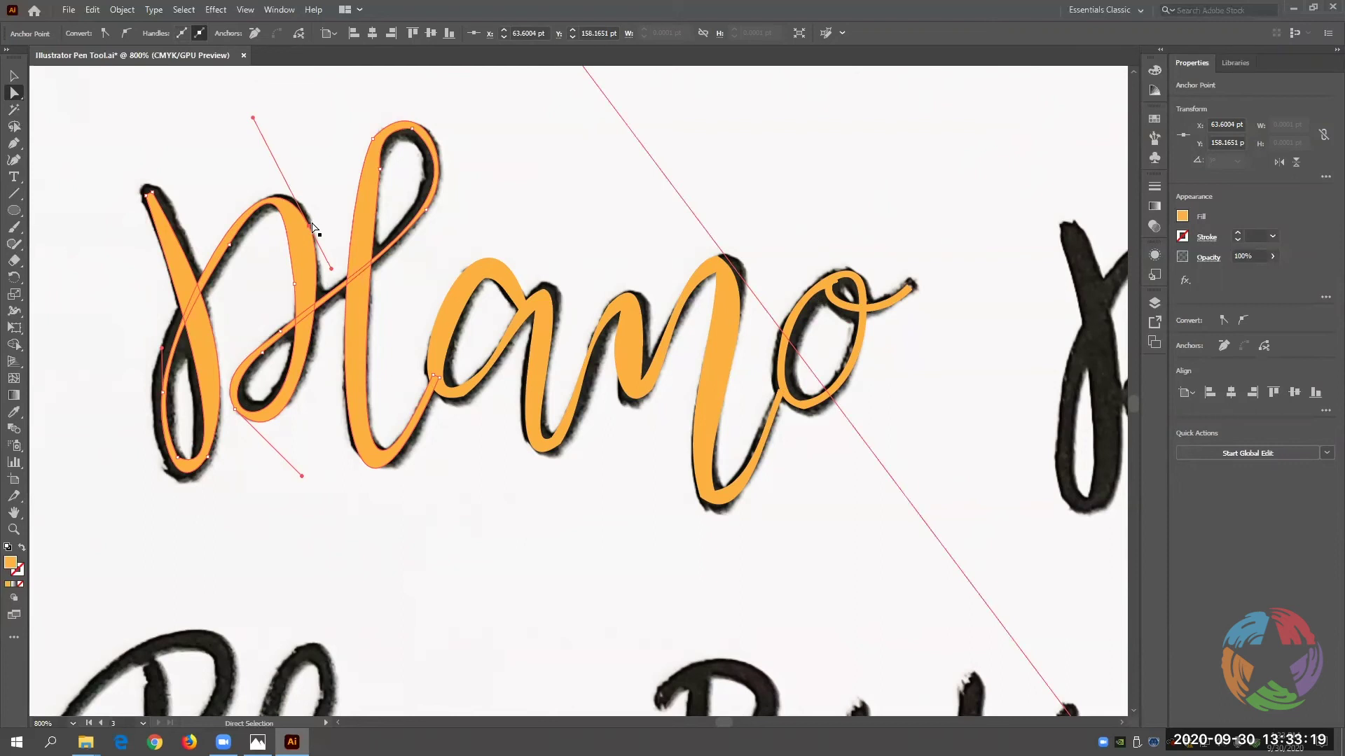
click(236, 408)
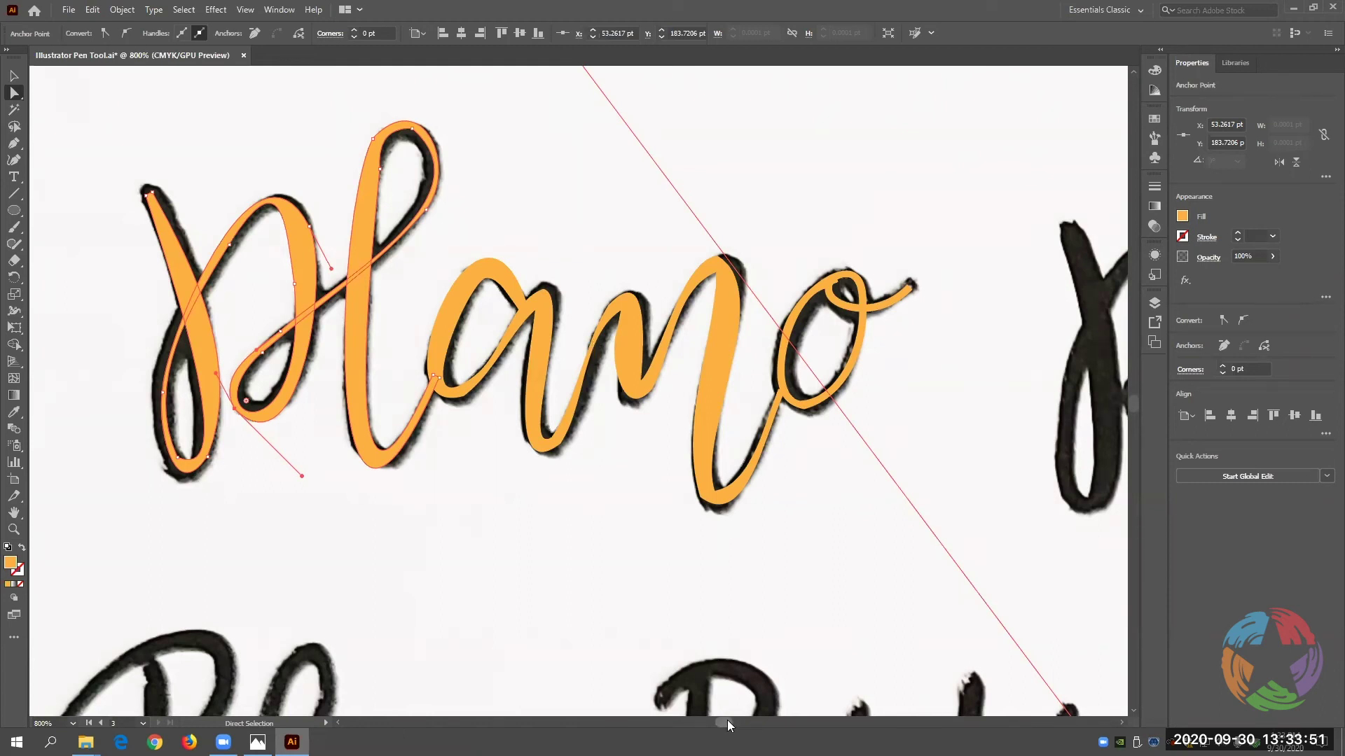
With an orange stroke and no fill, trace the entry stroke of the L in "Library" as one curve, shortening its end anchor's outgoing handle.
drag(727, 719, 738, 720)
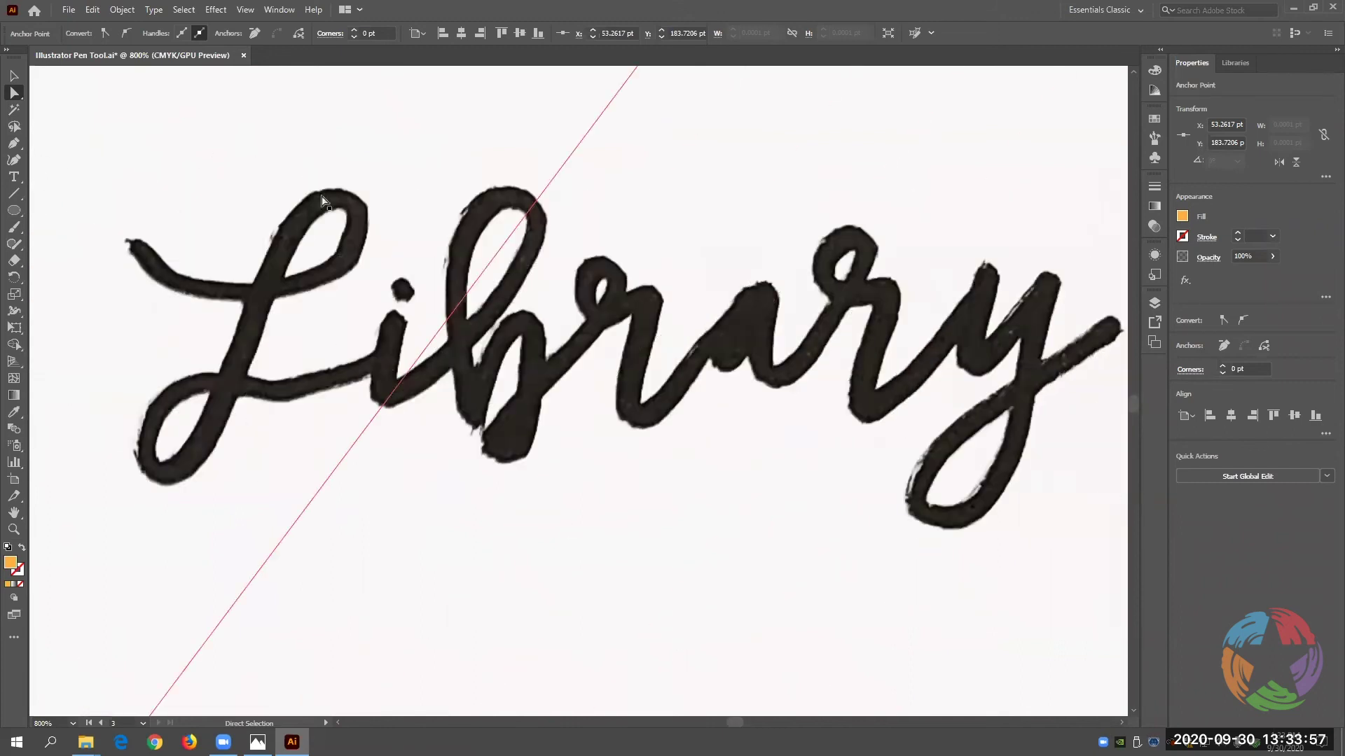
click(15, 143)
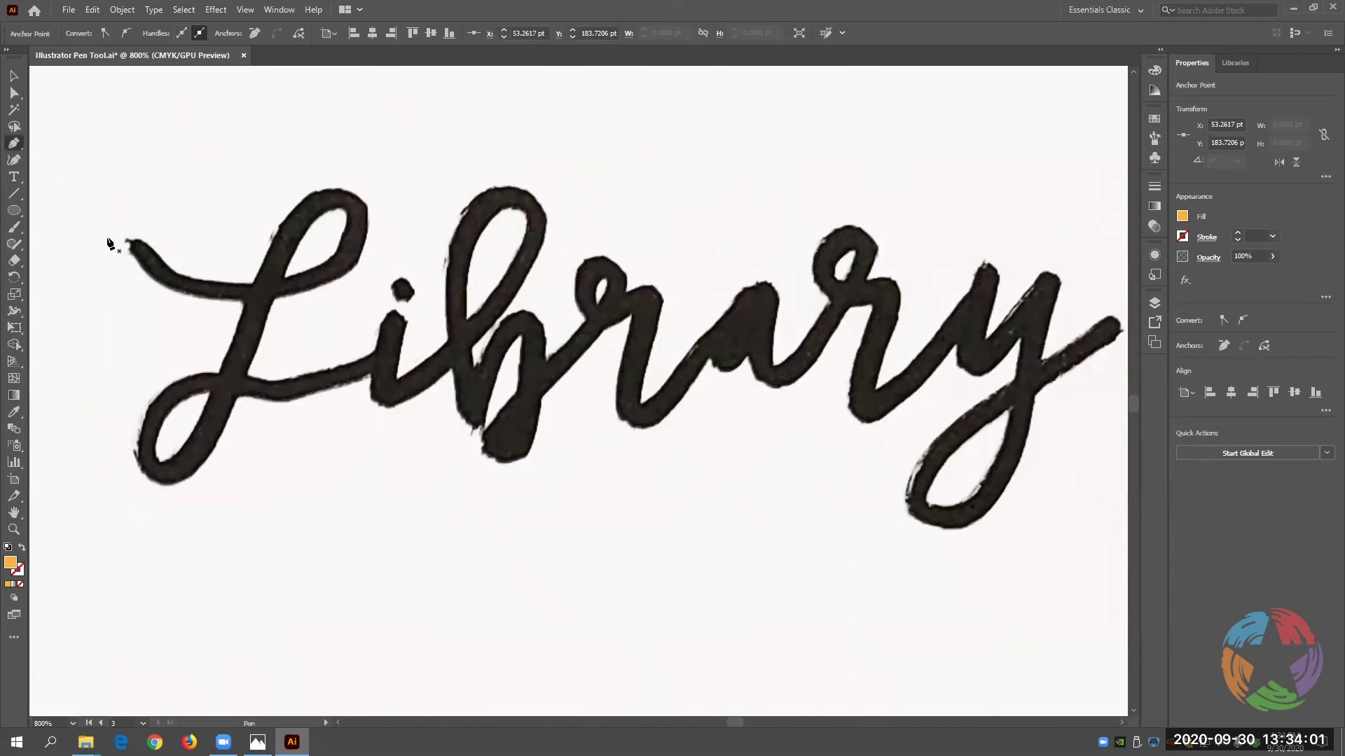
click(22, 547)
click(138, 246)
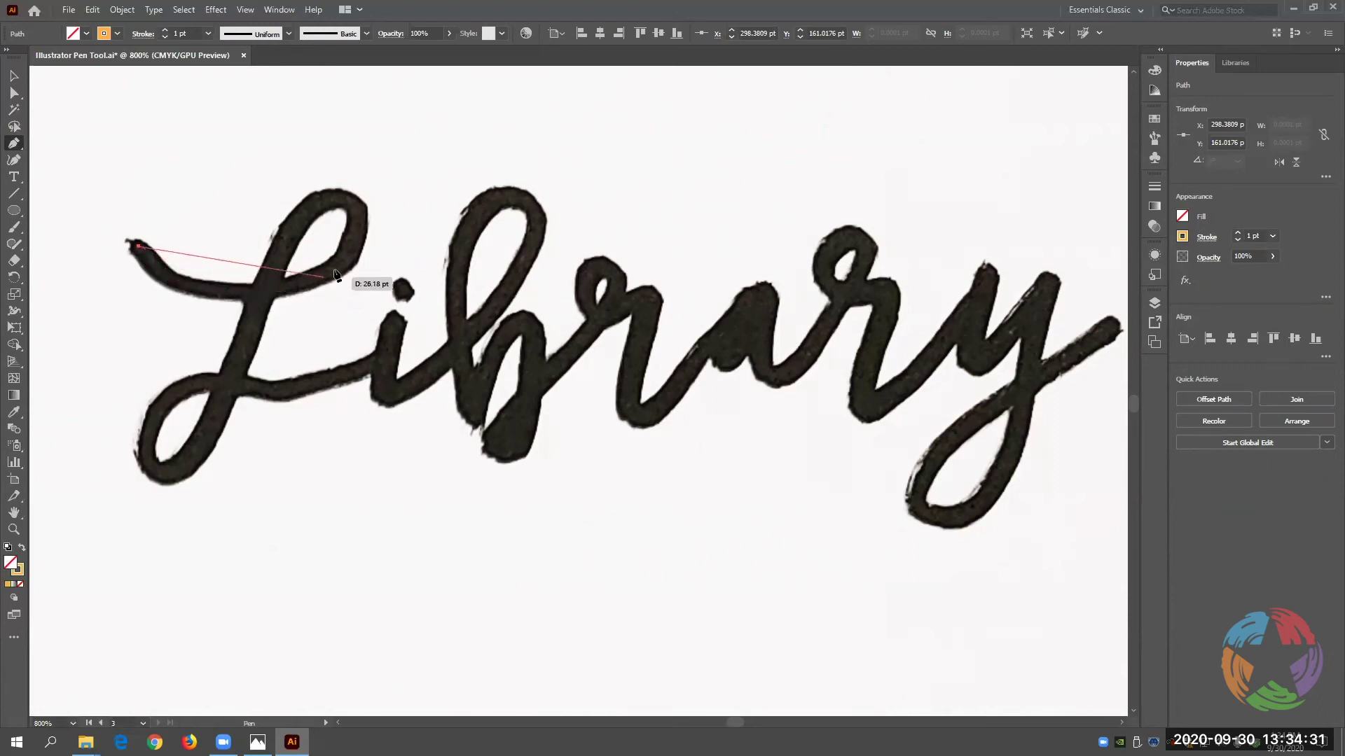
drag(347, 260, 430, 190)
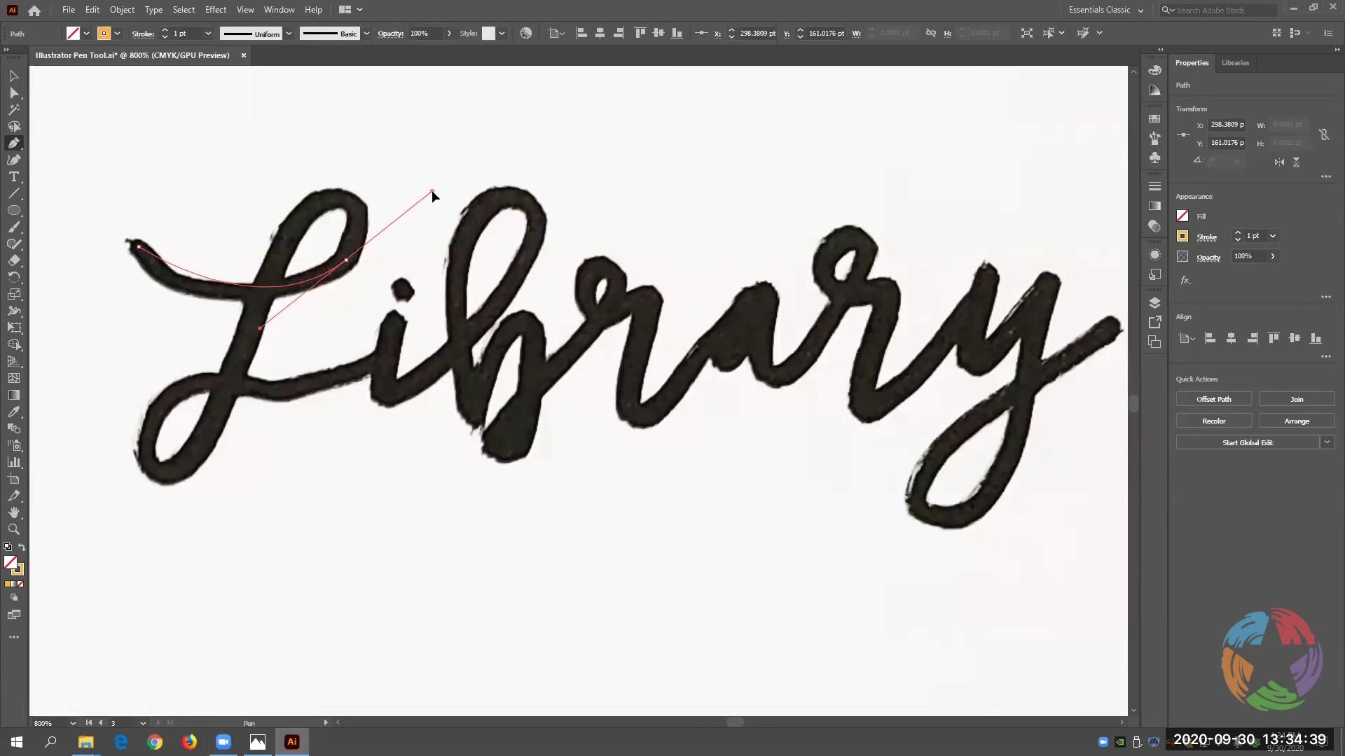
drag(431, 191, 431, 191)
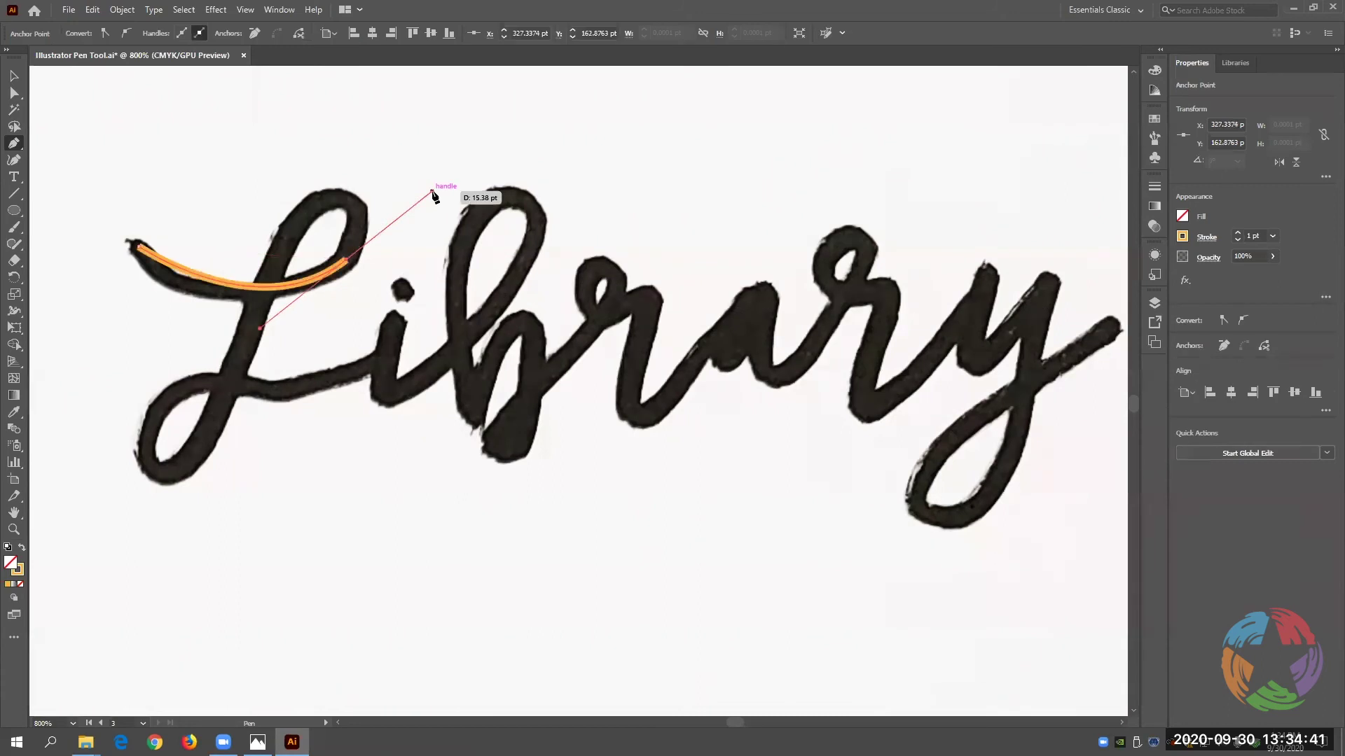
key(ctrl)
drag(430, 190, 387, 222)
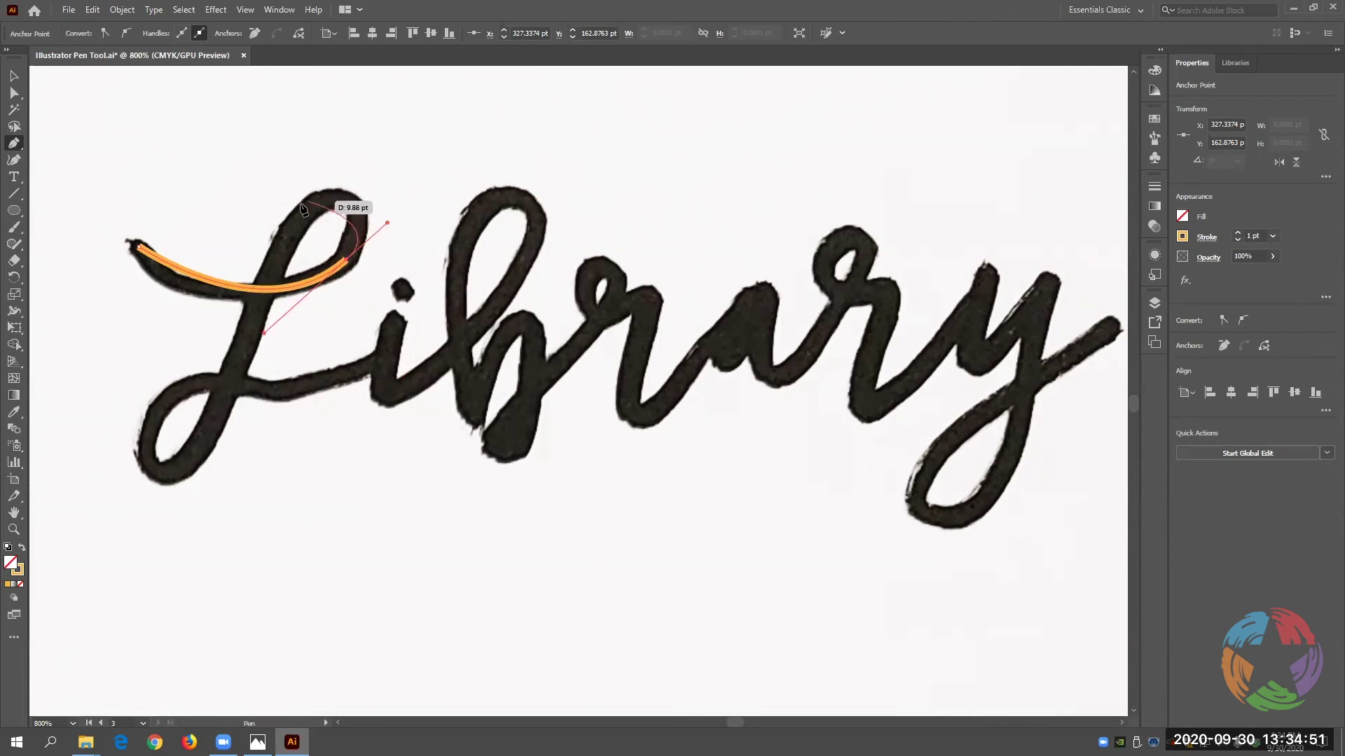
Continue the L's path around its upper loop, down the stem, around the lower loop and along the connector to the i.
drag(304, 207, 259, 246)
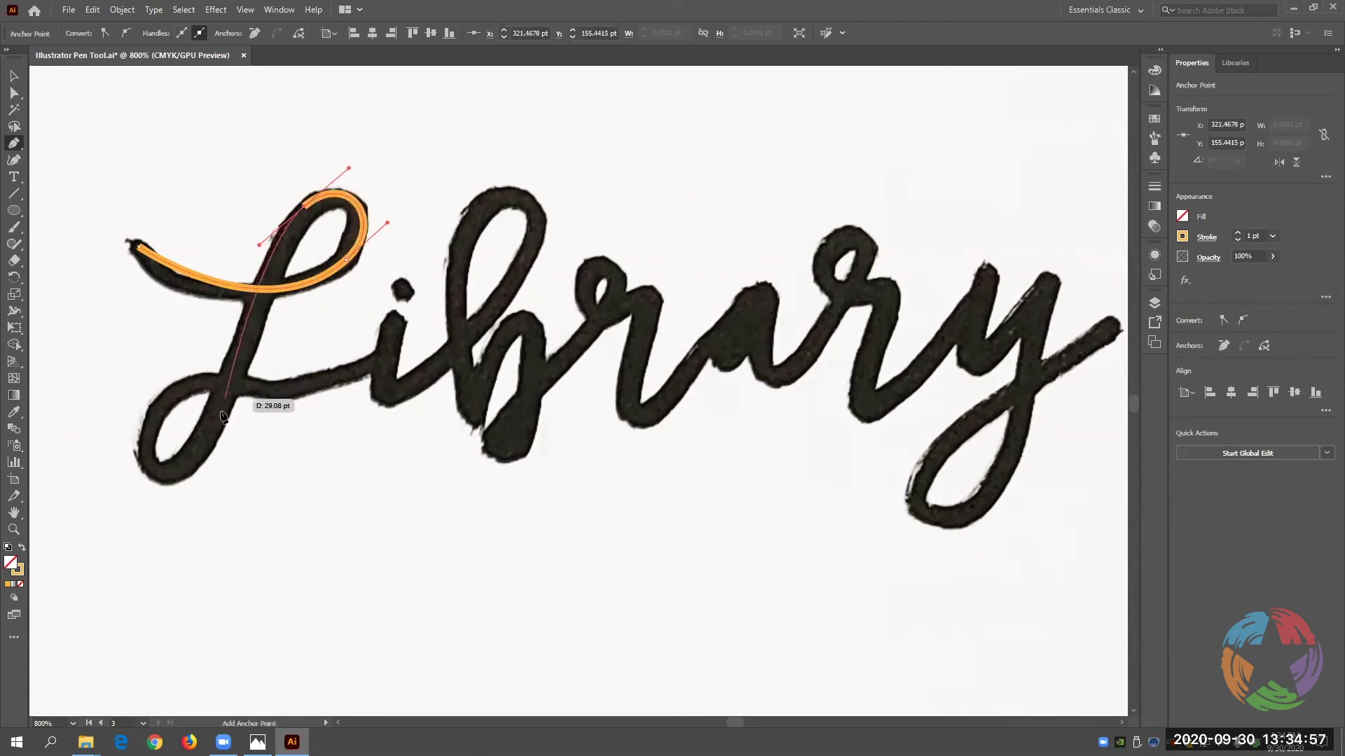
drag(180, 471, 133, 480)
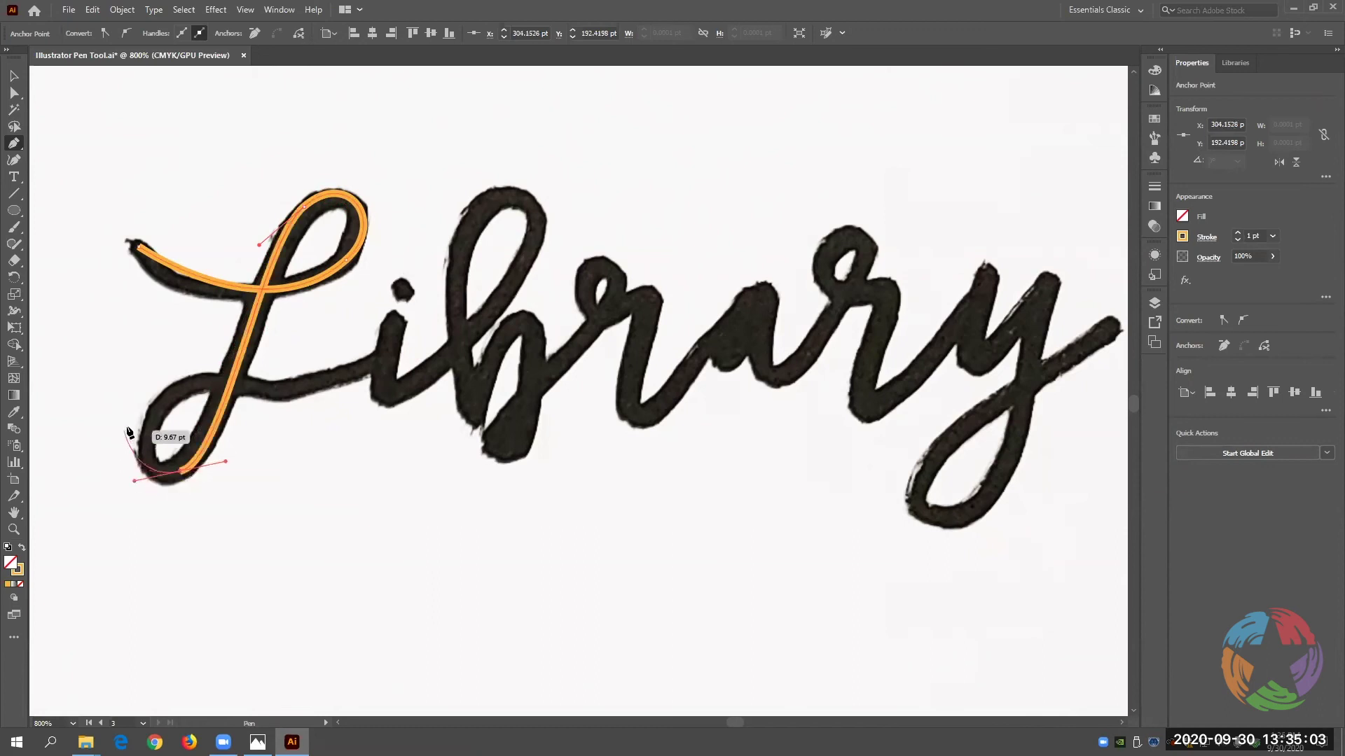
click(151, 409)
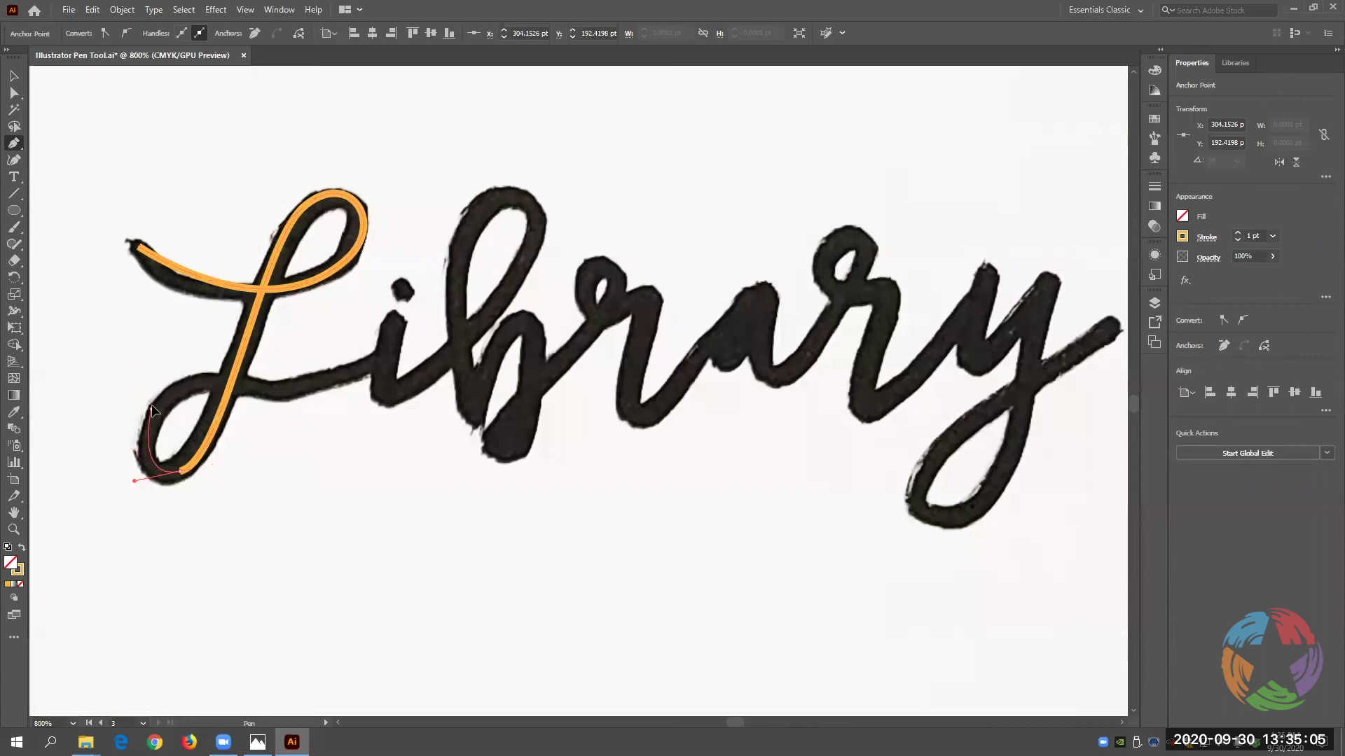
drag(161, 397, 168, 383)
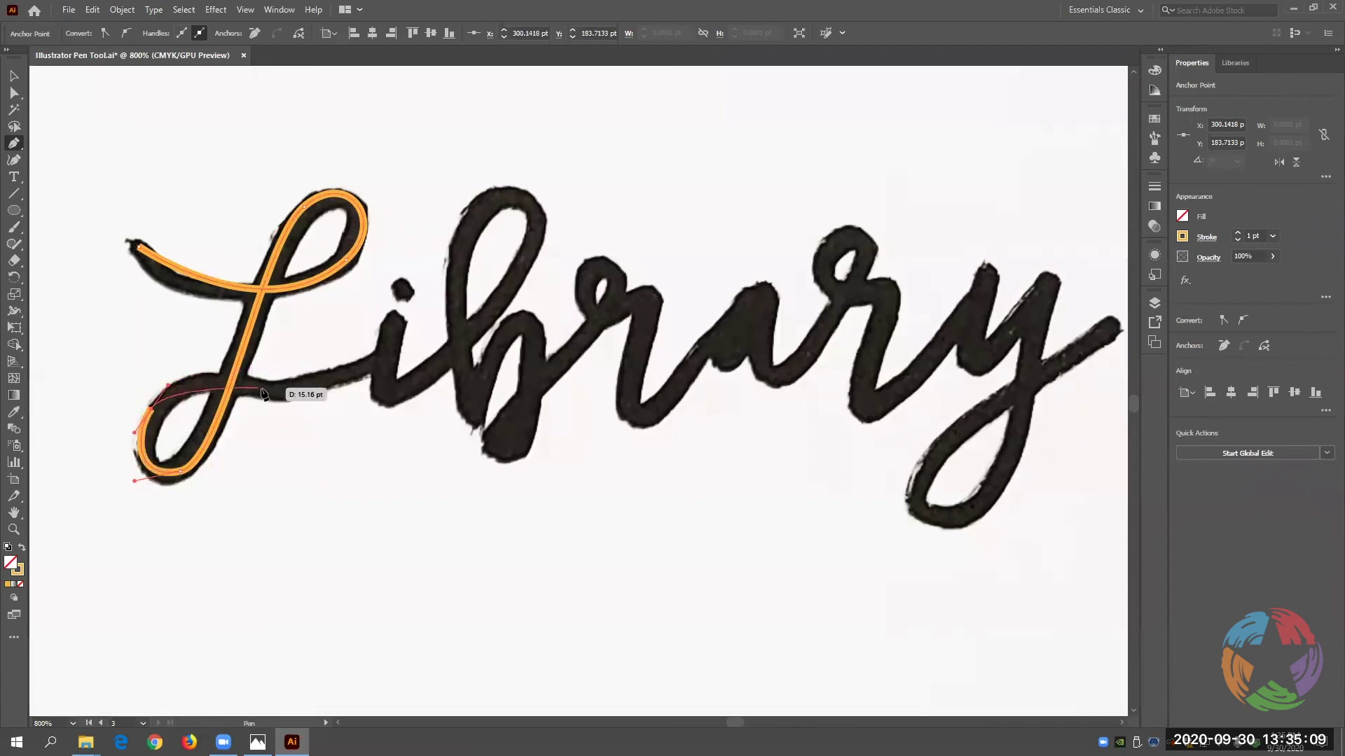
drag(270, 391, 307, 407)
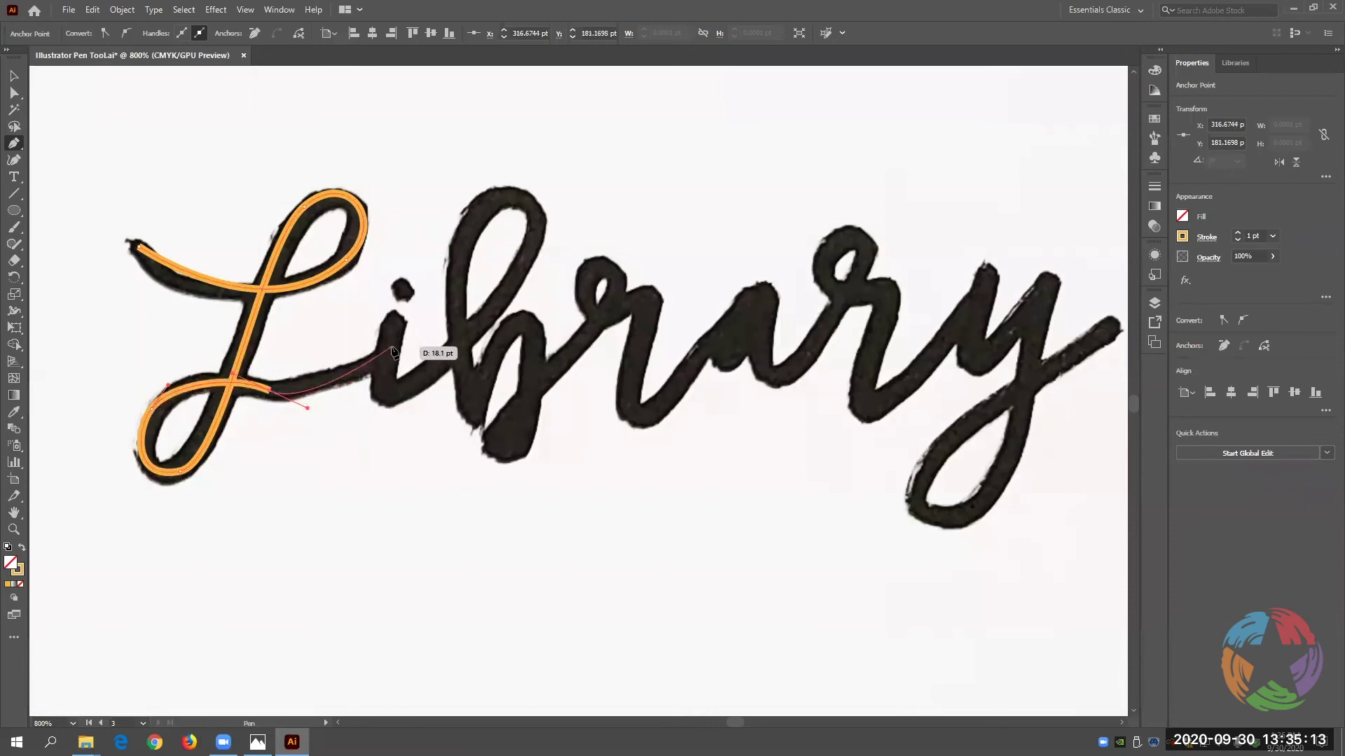
drag(390, 347, 400, 340)
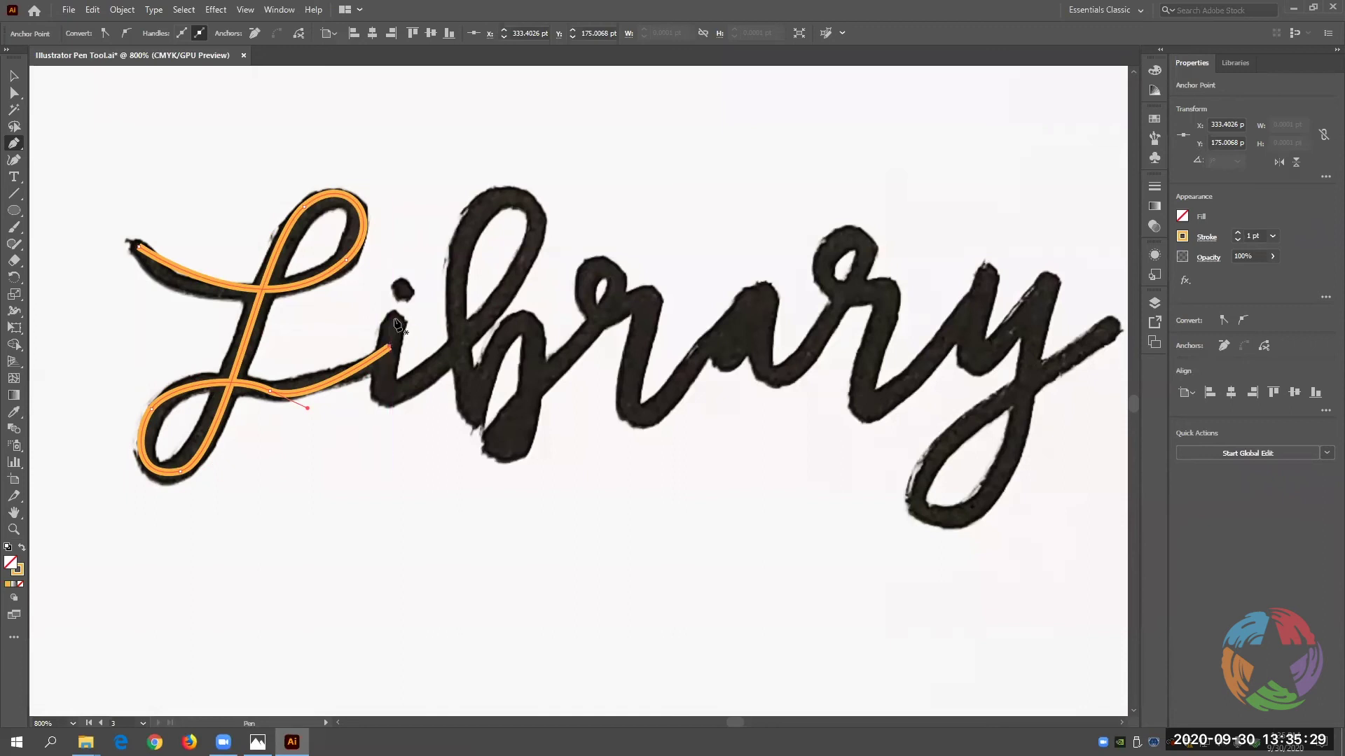
Starting a new path at the top of the i, trace its stem and continue through the b's tall loop to its base.
mouse_move(396, 320)
mouse_down()
mouse_move(381, 356)
mouse_move(392, 405)
mouse_move(493, 329)
mouse_move(540, 245)
mouse_move(536, 181)
mouse_move(467, 222)
mouse_move(469, 408)
mouse_up()
click(393, 408)
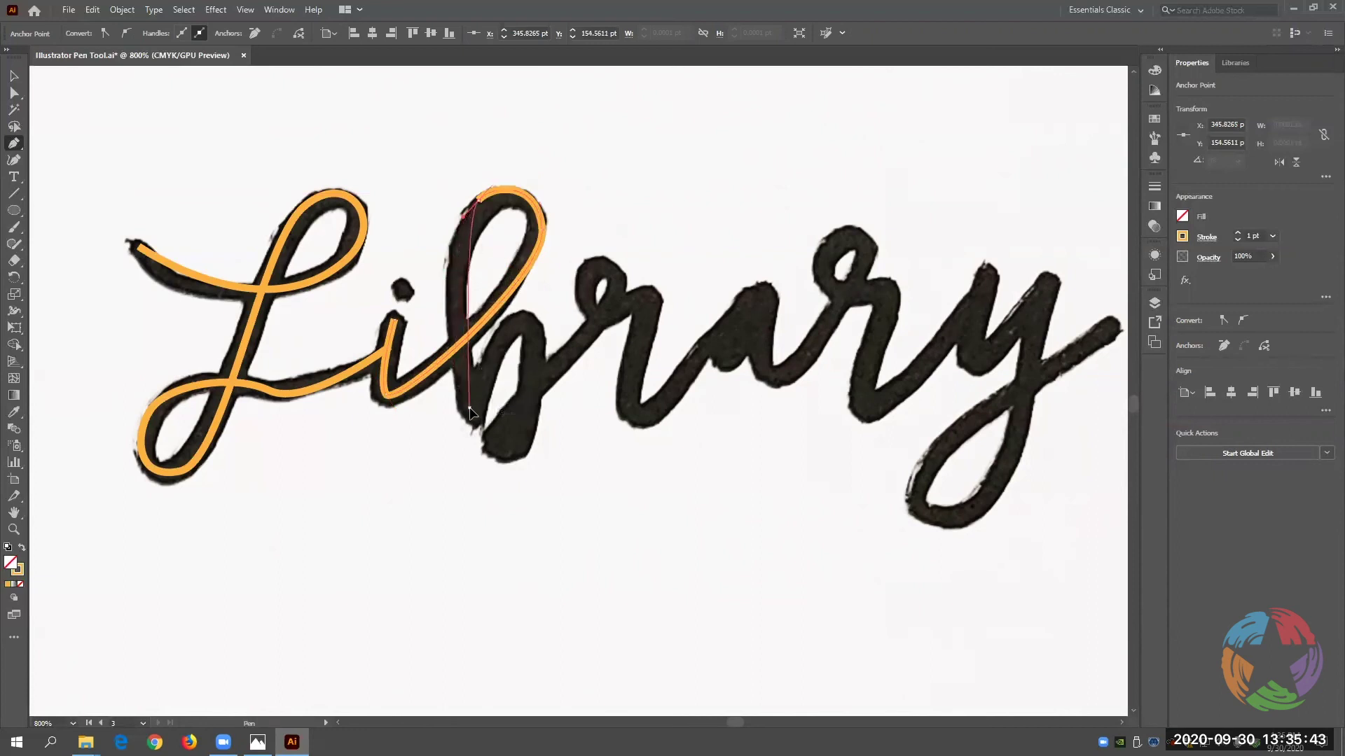
drag(489, 468, 494, 473)
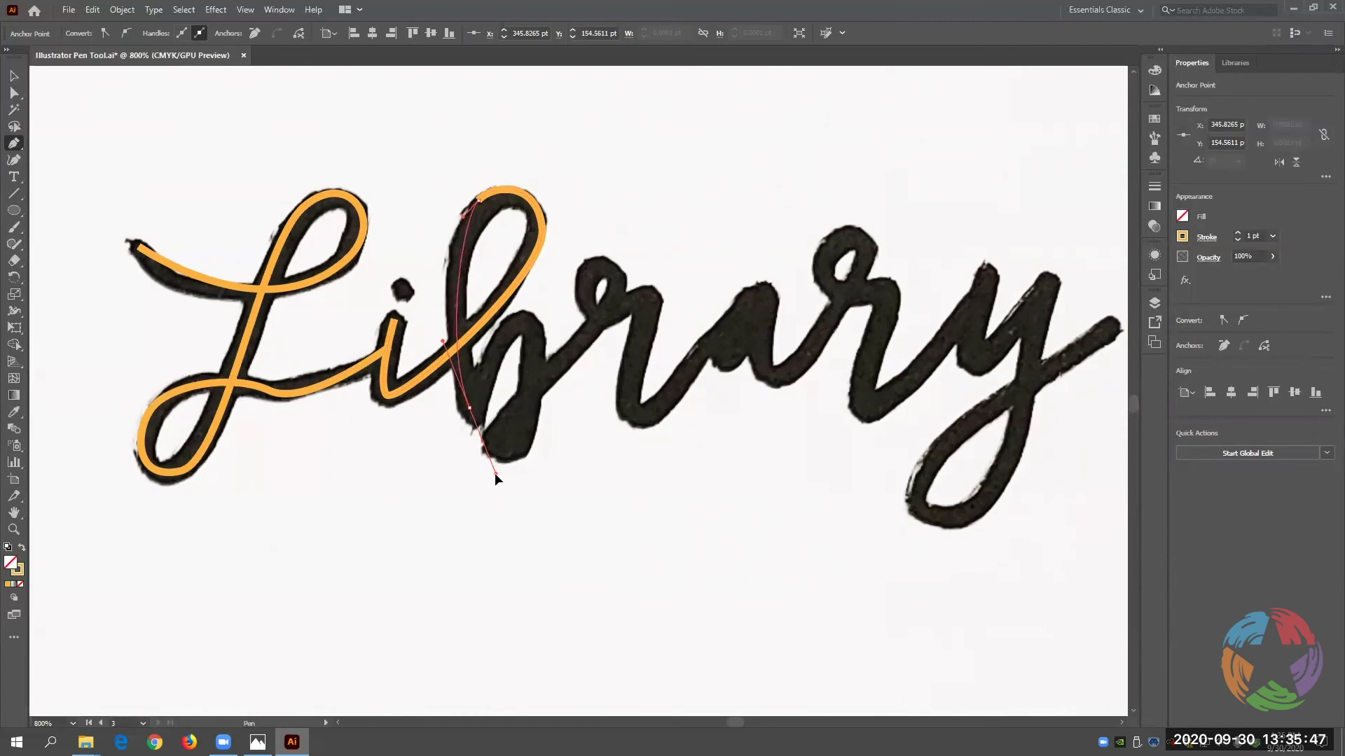
drag(494, 473, 495, 475)
drag(495, 474, 498, 480)
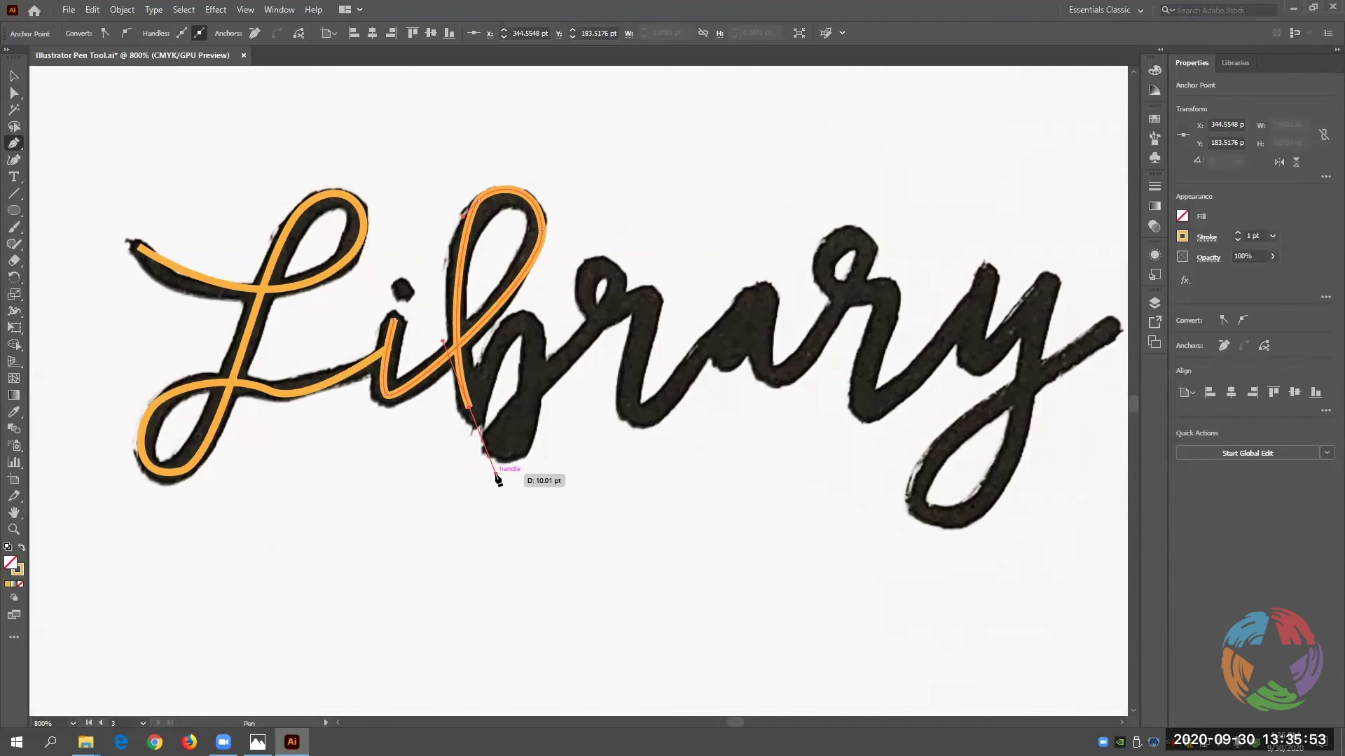
Redirect the base anchor's handle upward for a sharp corner and trace the b's hump and closed lower bowl.
key(alt)
drag(495, 474, 544, 347)
mouse_move(529, 443)
mouse_down()
mouse_move(509, 465)
mouse_move(495, 421)
mouse_move(514, 397)
mouse_up()
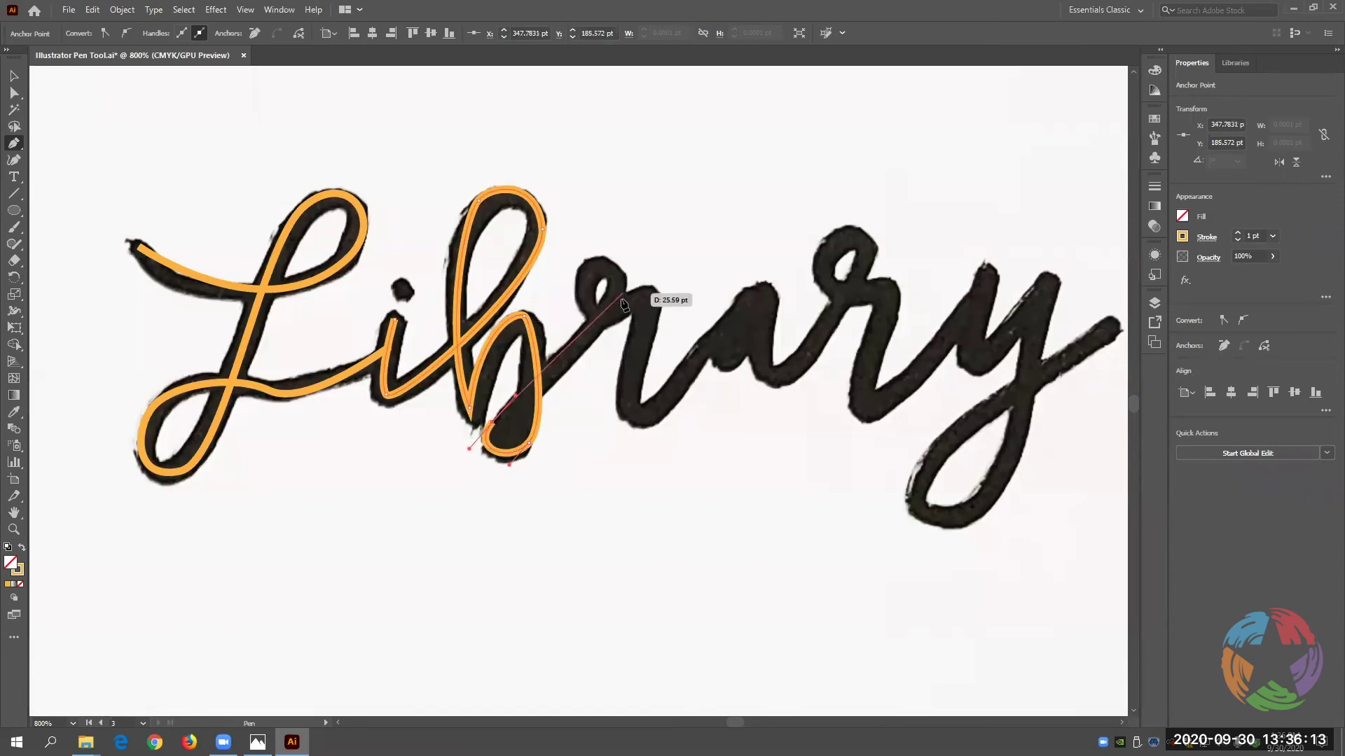
Extend the path around the first r's loop and shoulder, then down its stem and up to the edge of the a.
drag(619, 300, 665, 296)
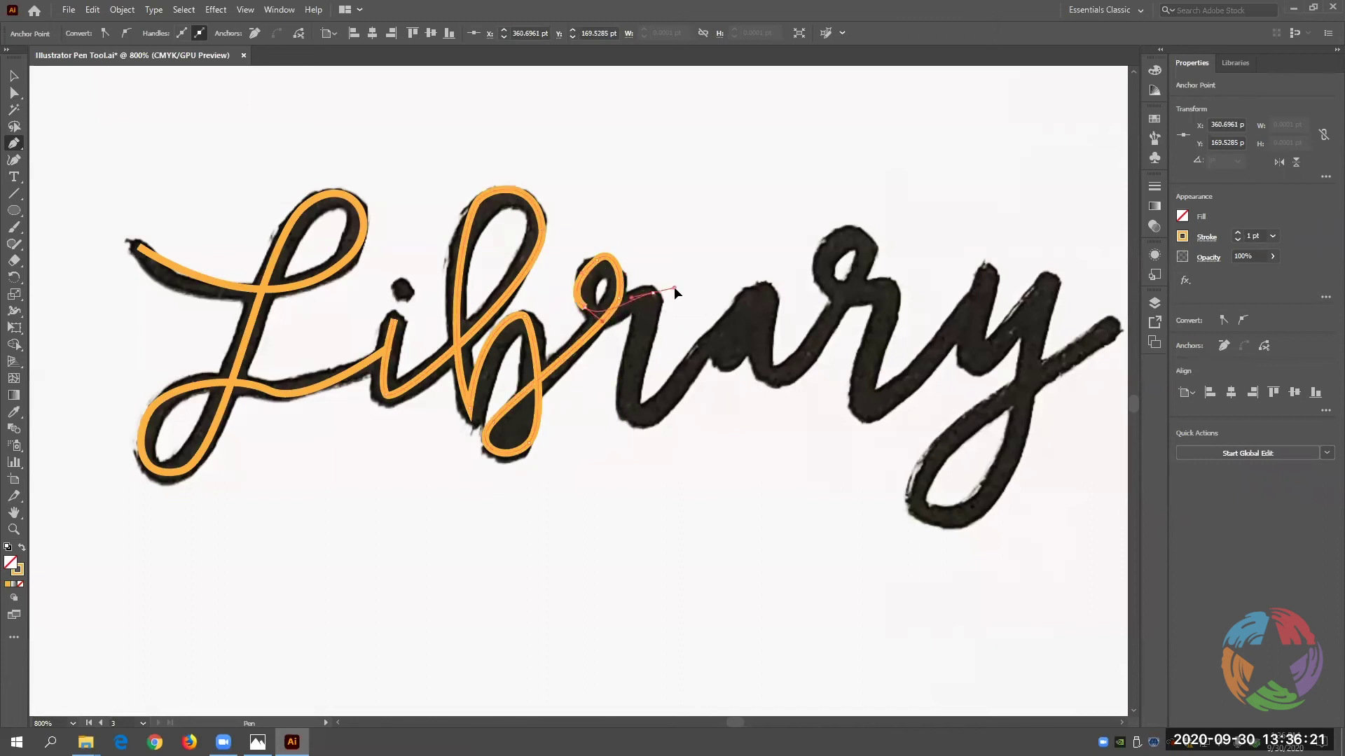
click(670, 300)
key(ctrl+z)
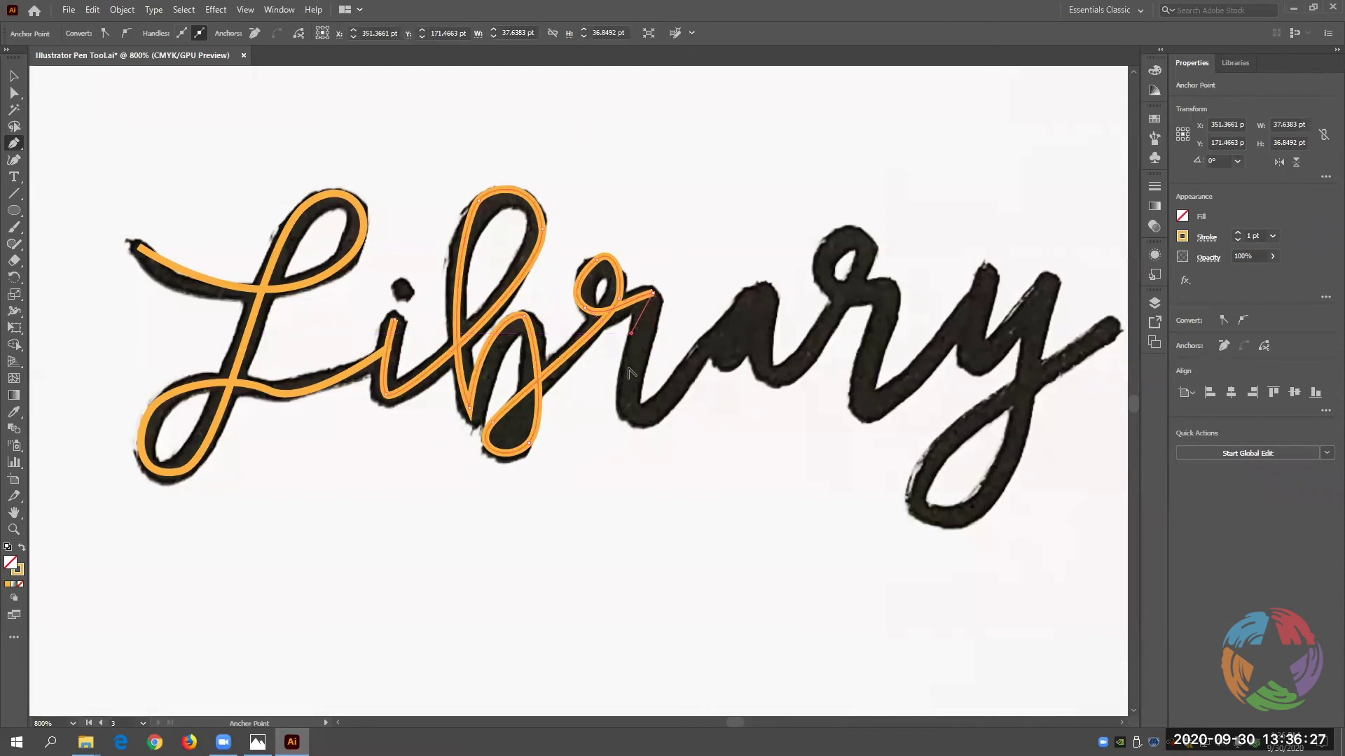
mouse_move(632, 375)
mouse_down()
mouse_move(636, 421)
mouse_move(655, 422)
mouse_move(721, 337)
mouse_up()
mouse_move(720, 335)
mouse_down()
mouse_move(746, 255)
mouse_move(720, 307)
mouse_up()
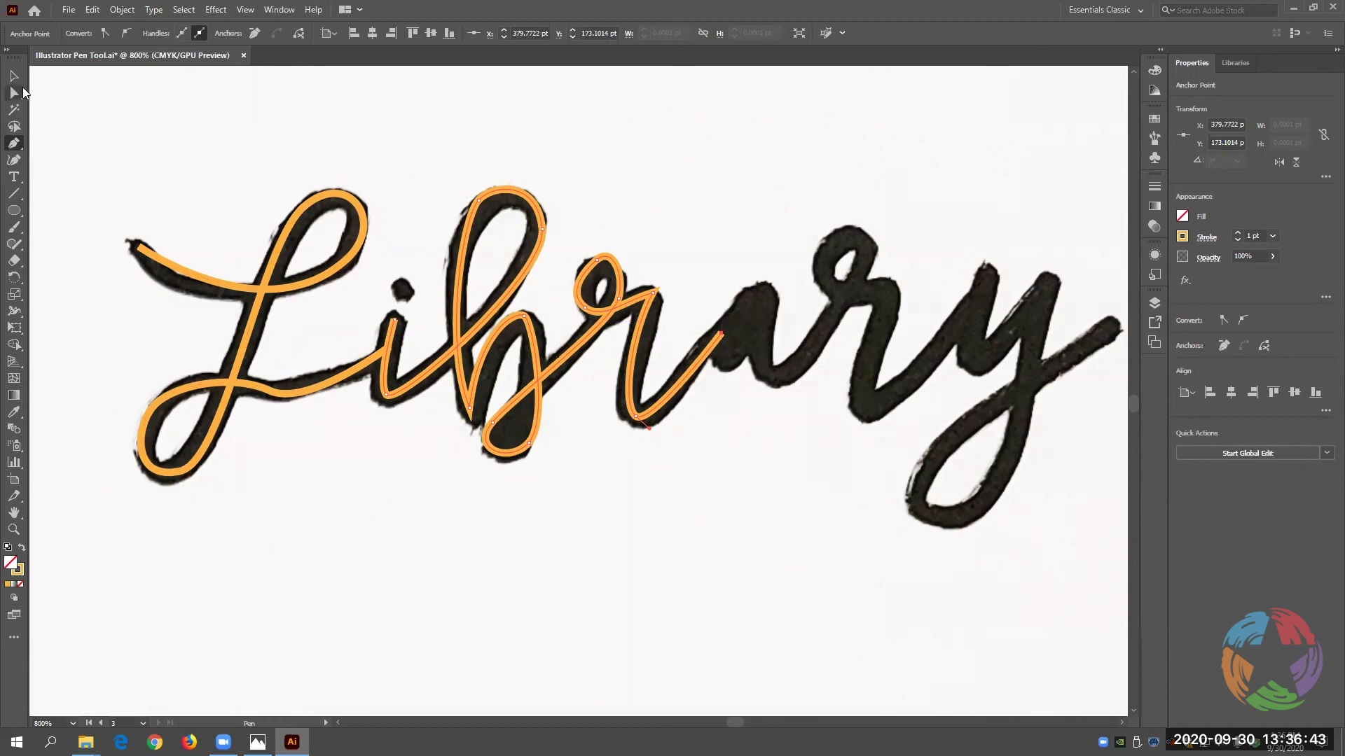
Select the traced i-b-r path and give its stroke a round cap and round join.
click(15, 77)
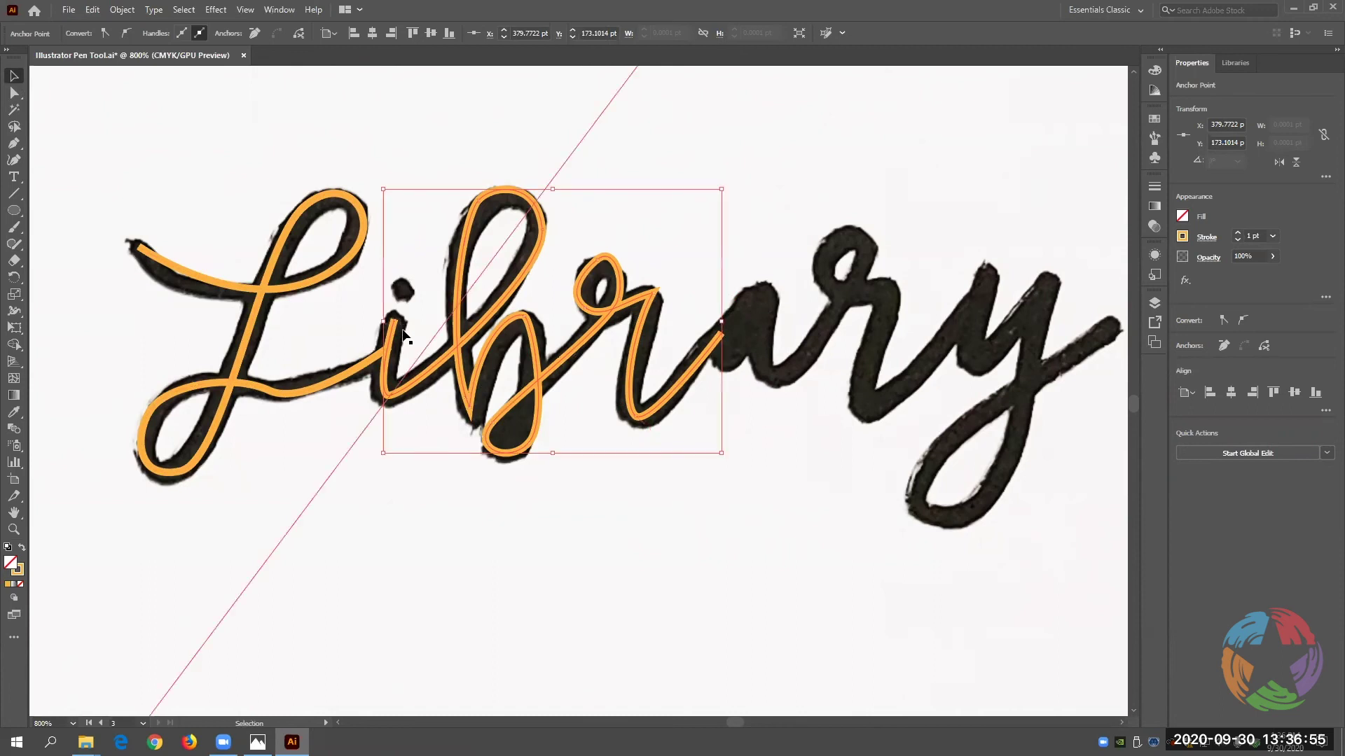
scroll(403, 335, up, 3)
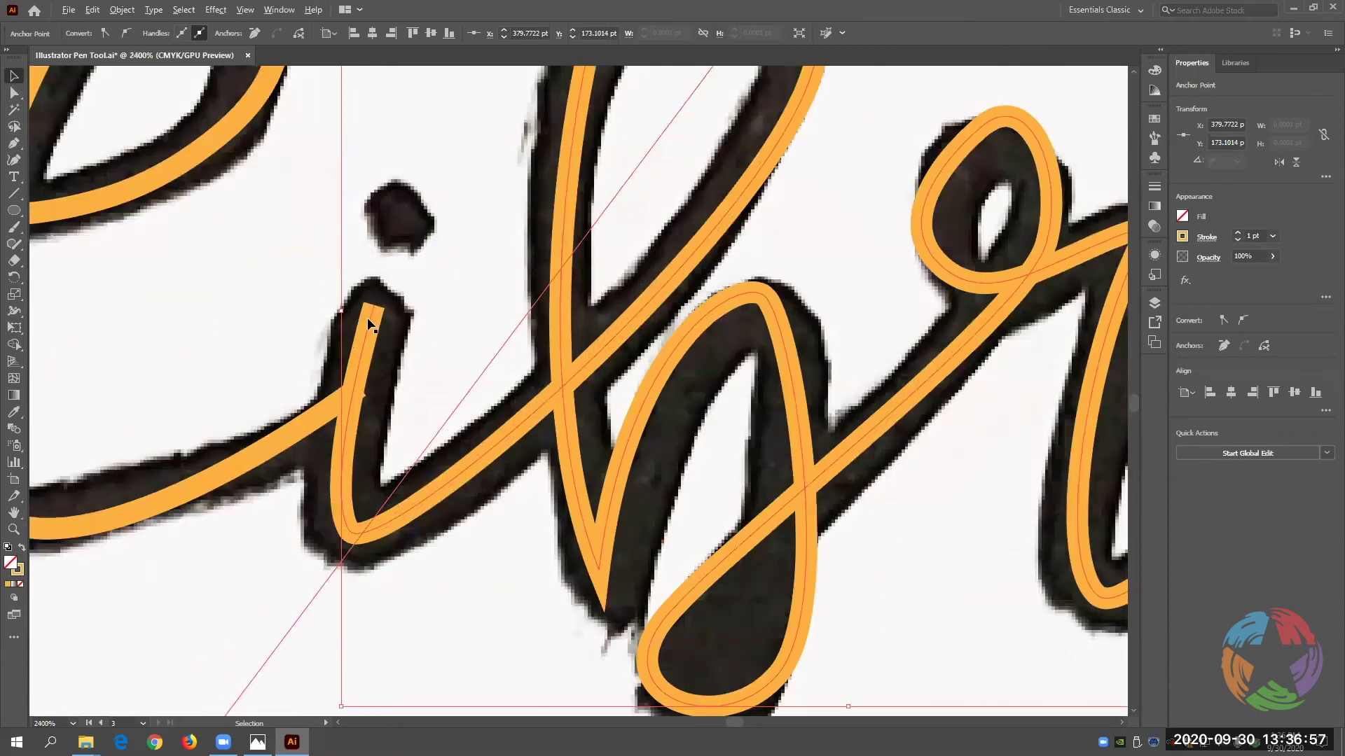
scroll(369, 325, up, 1)
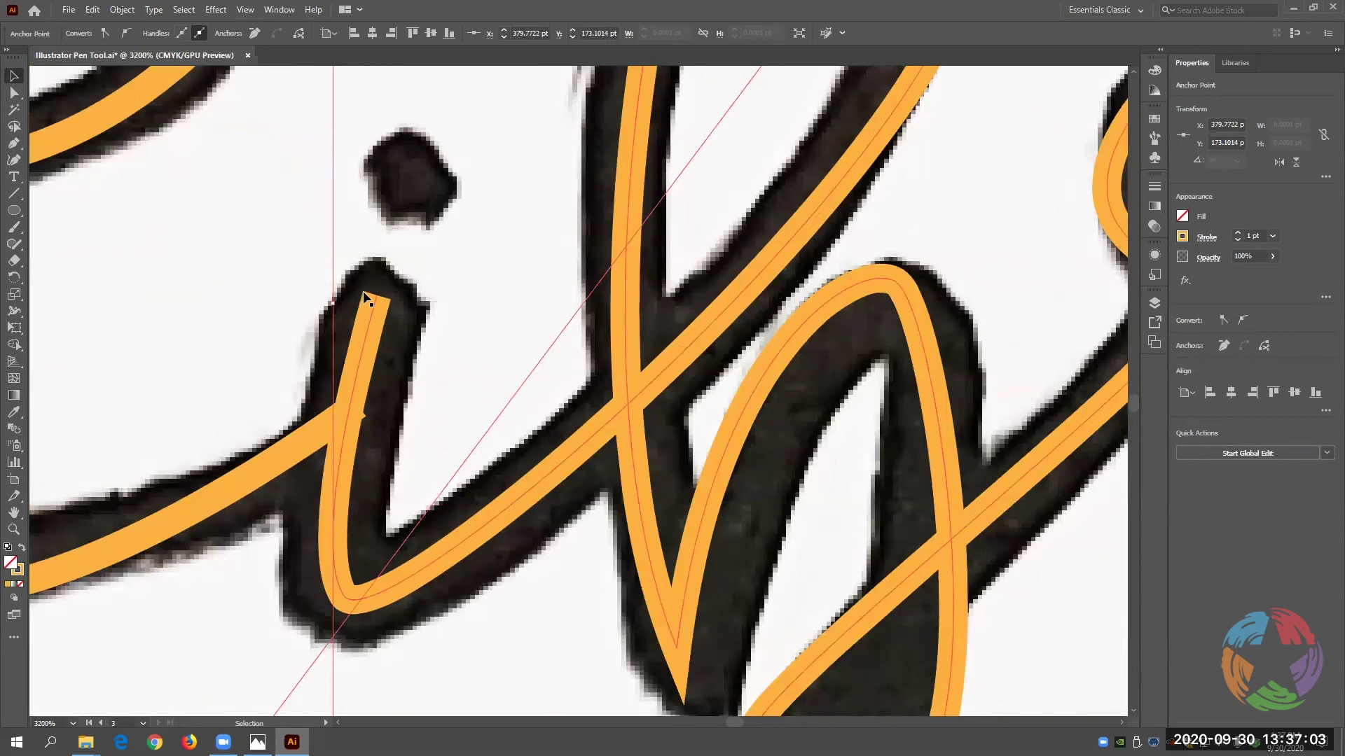
scroll(385, 346, down, 2)
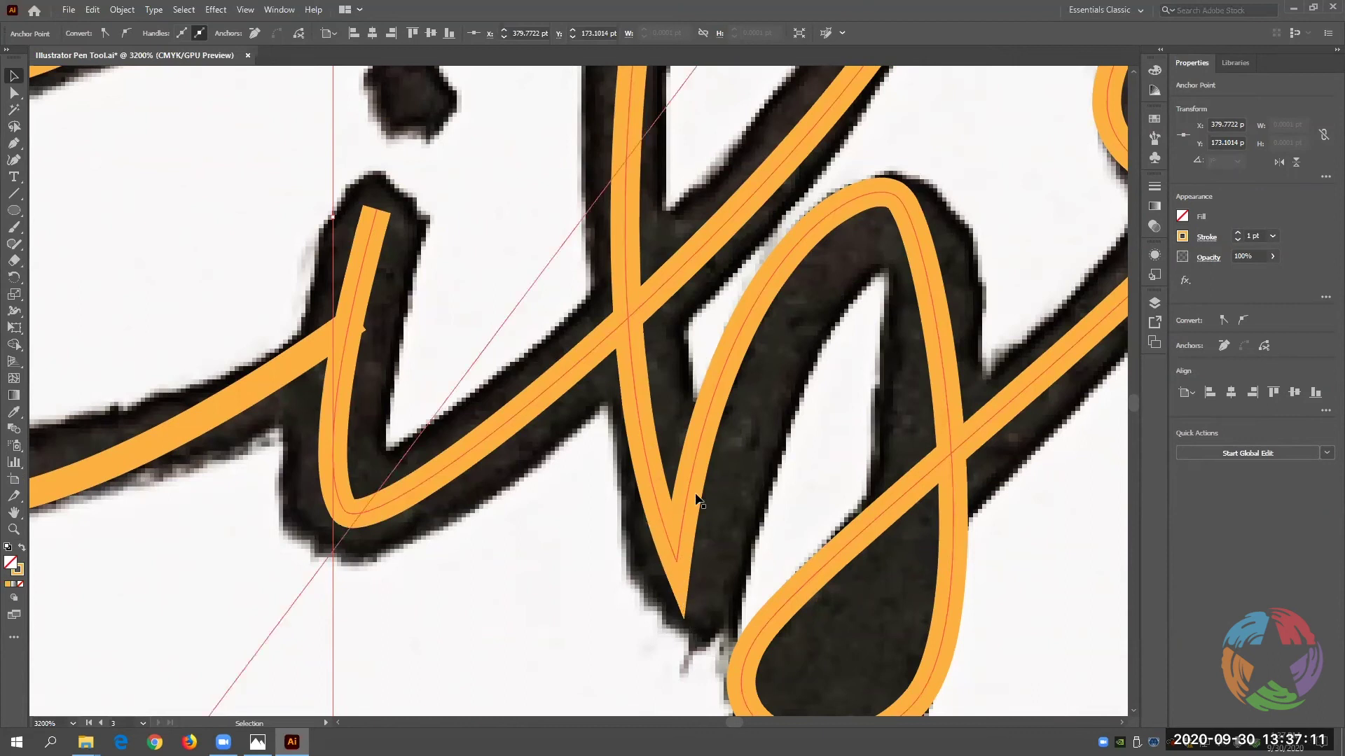
scroll(651, 447, down, 1)
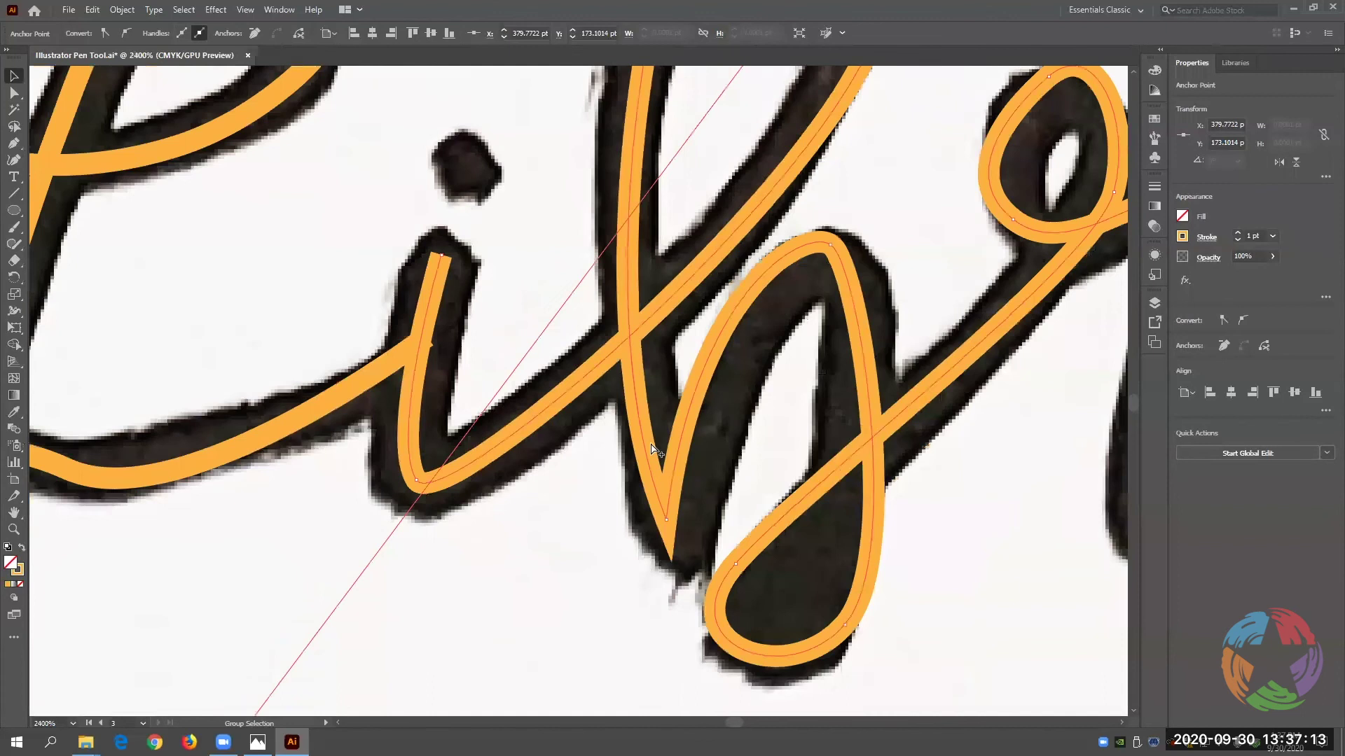
scroll(651, 447, down, 3)
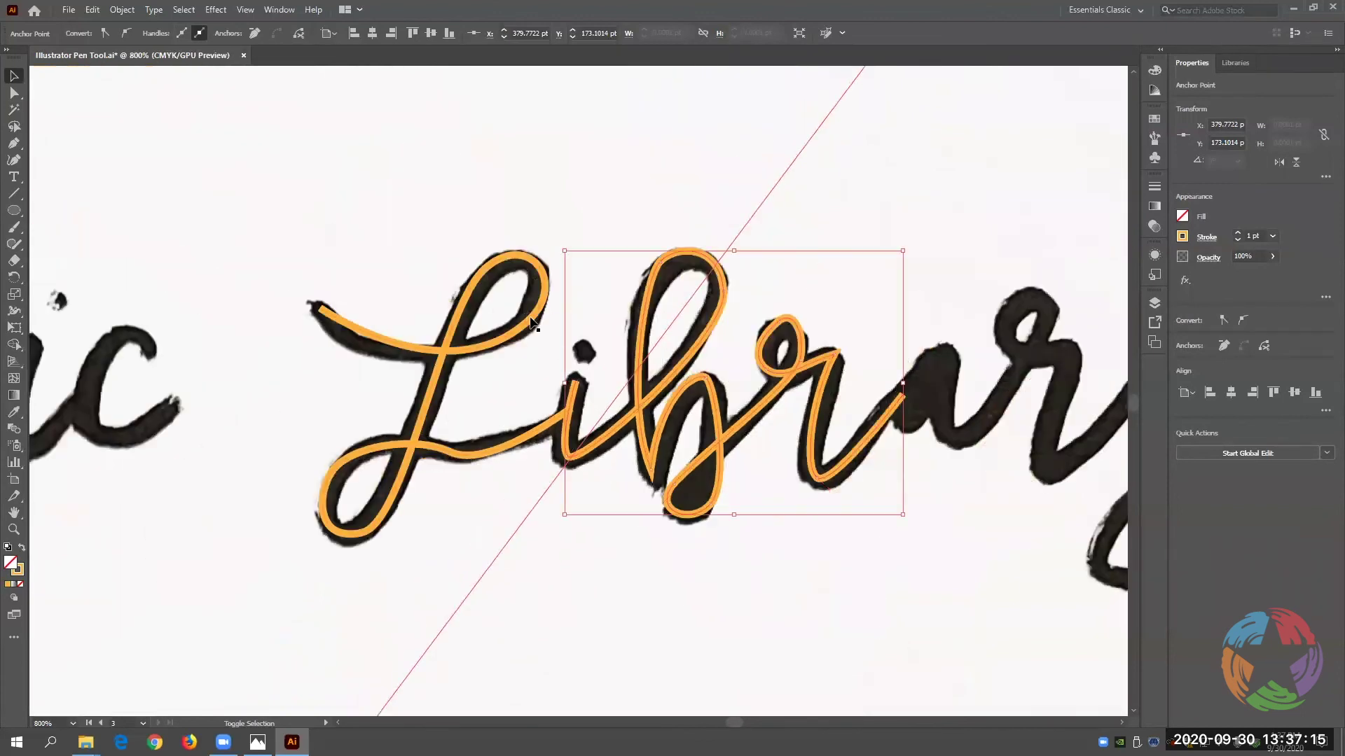
click(709, 235)
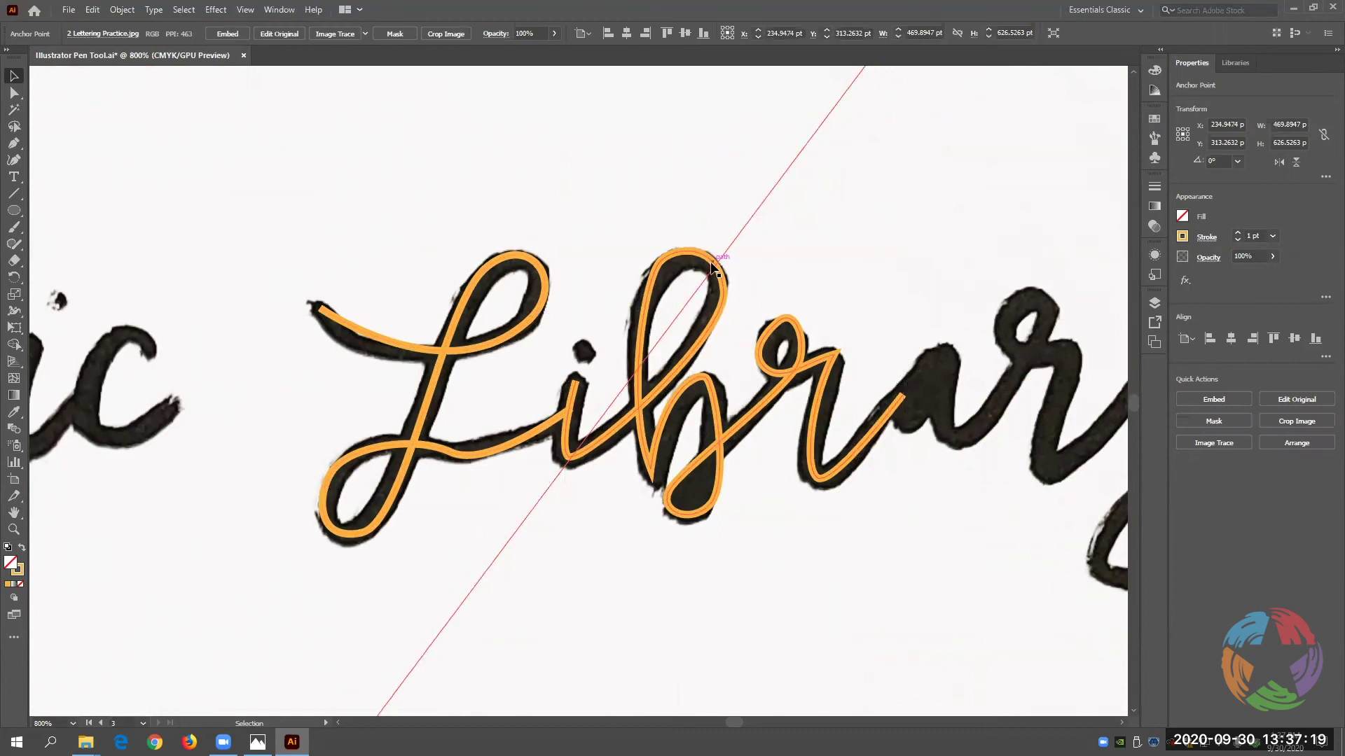
click(712, 268)
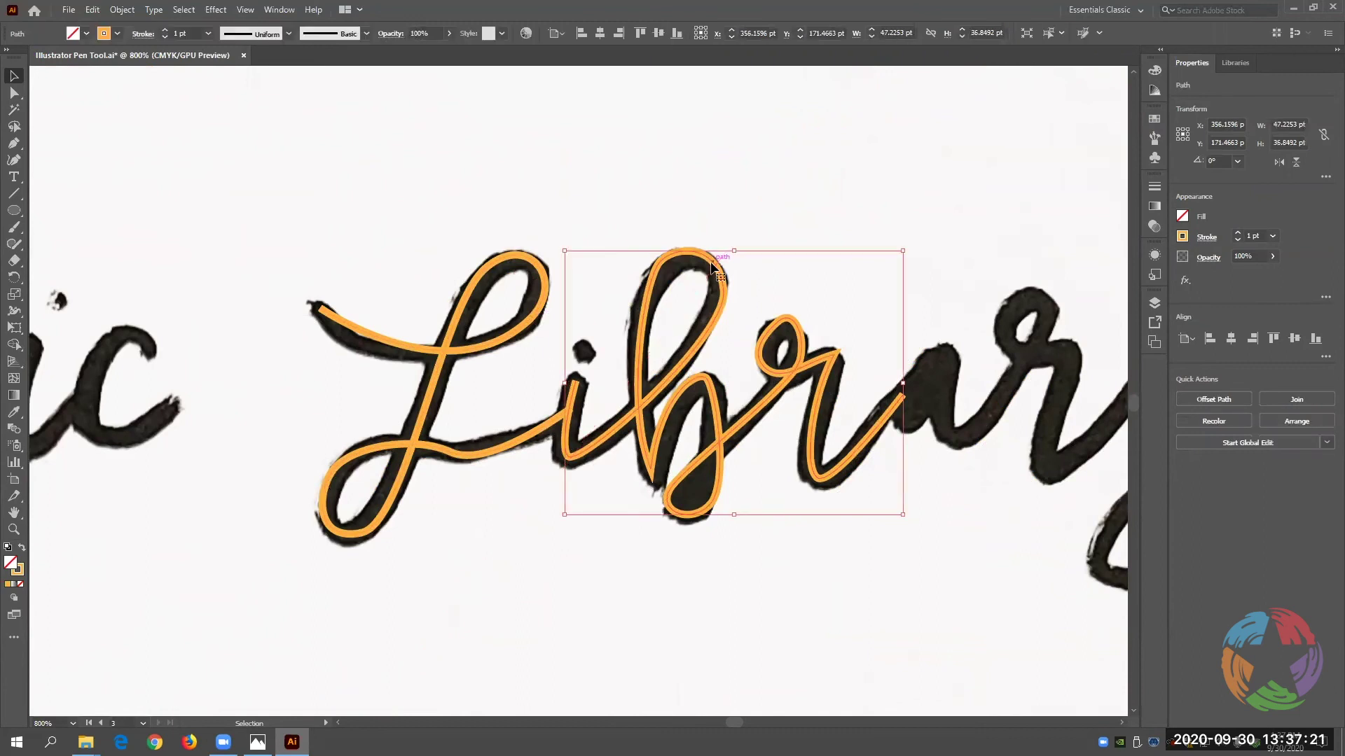
click(145, 34)
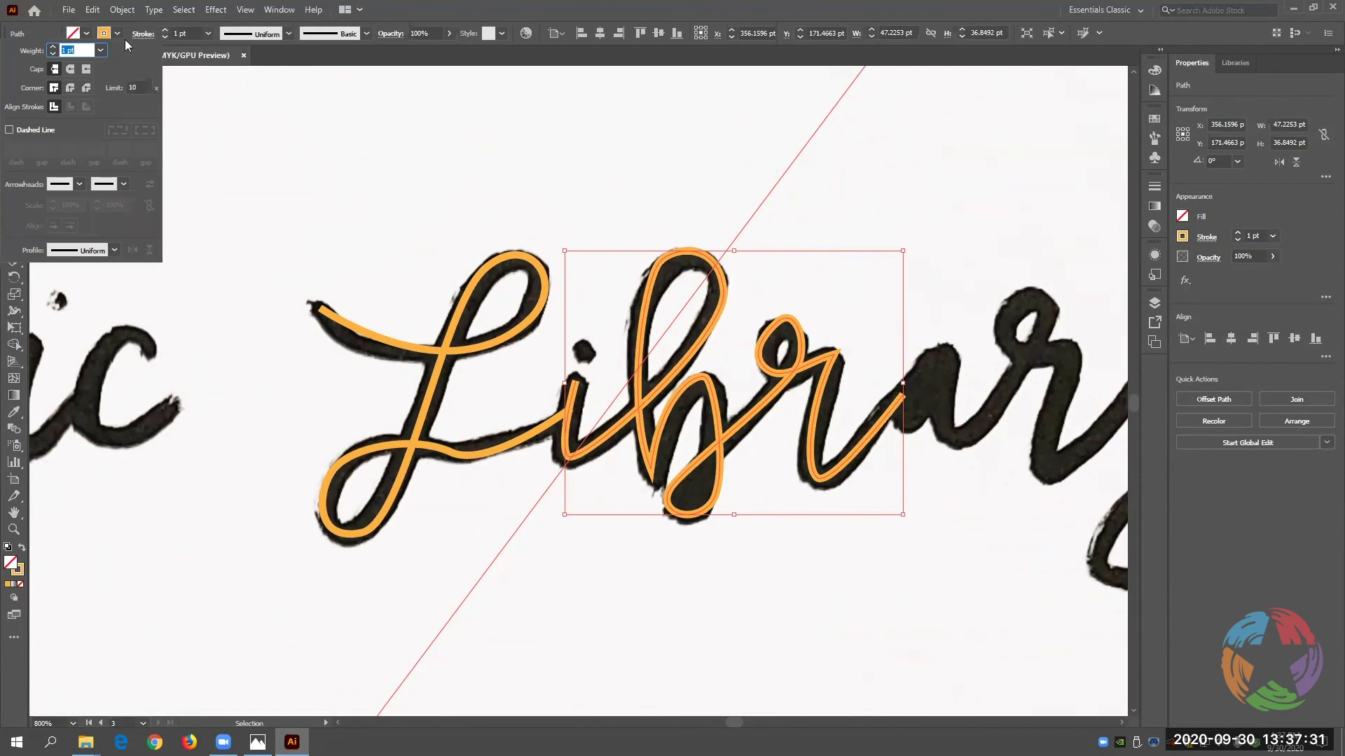
click(71, 68)
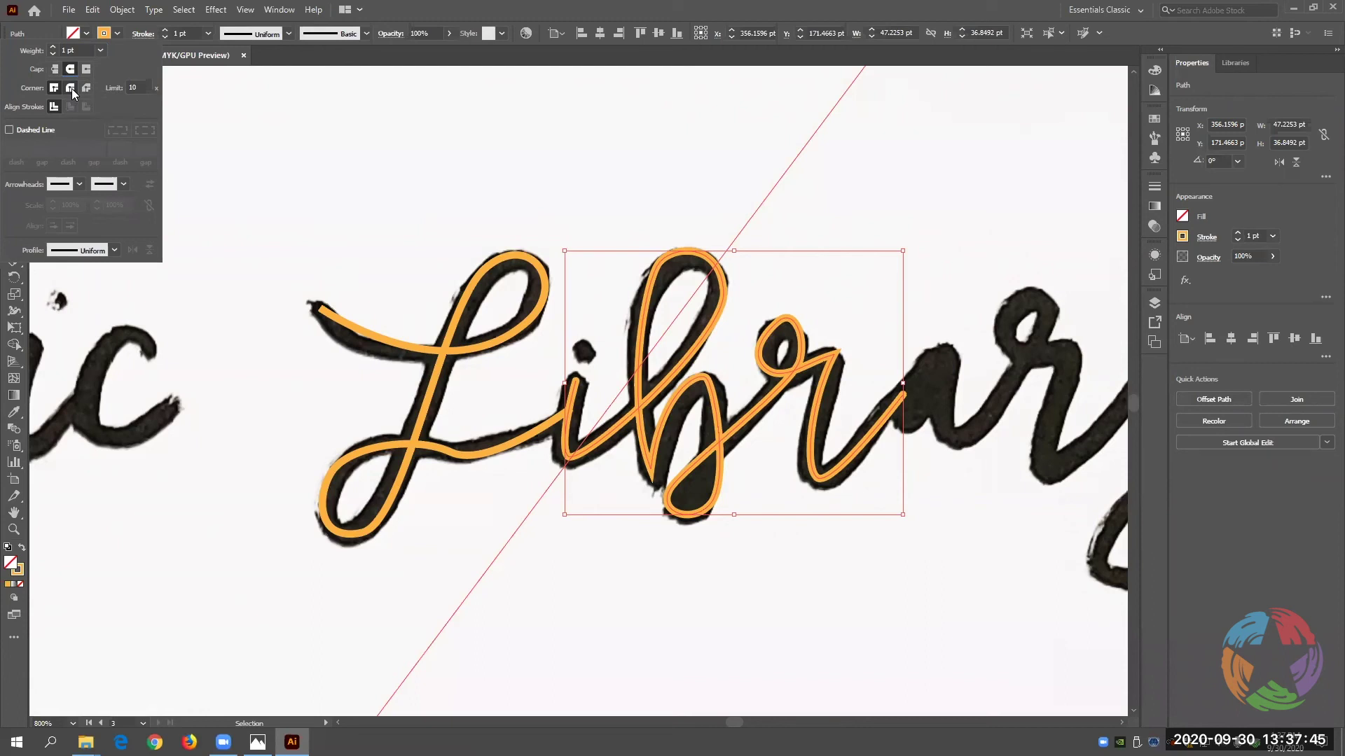
click(72, 88)
click(54, 87)
click(65, 91)
click(53, 91)
click(63, 94)
key(Escape)
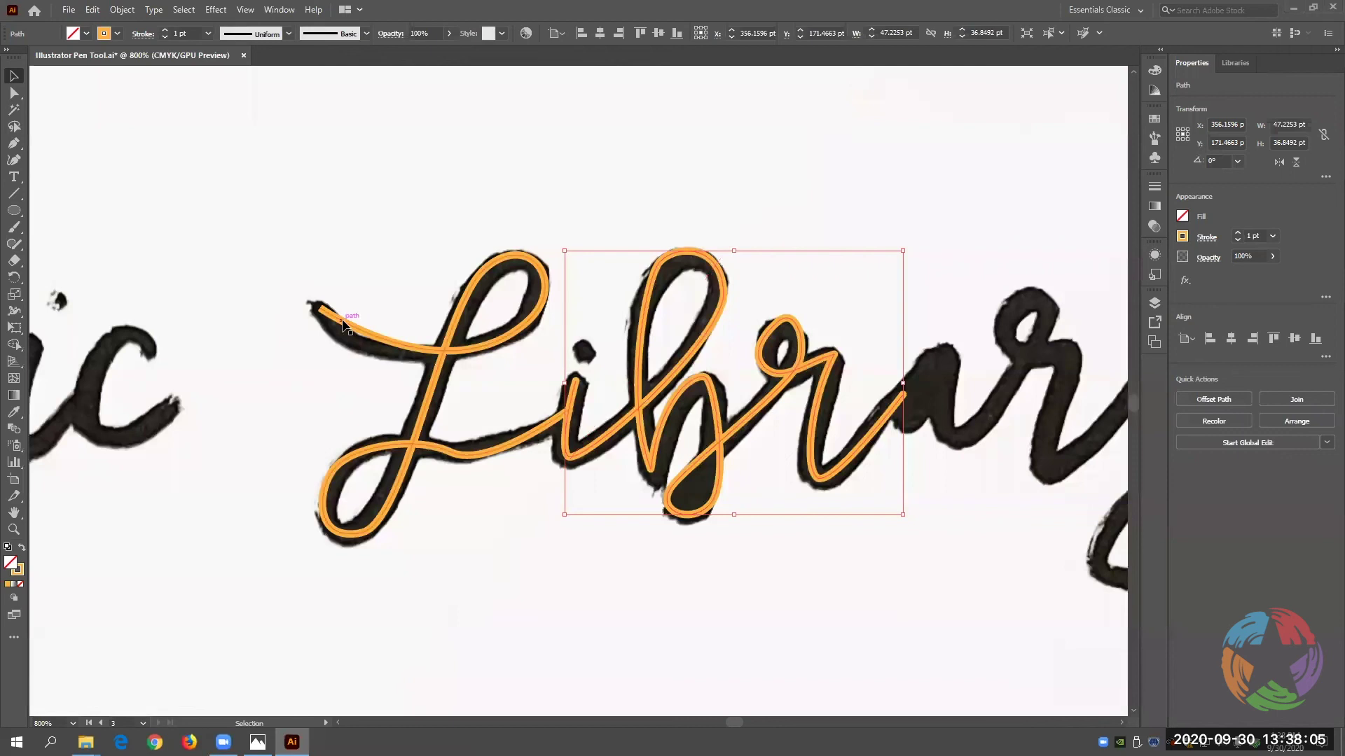
Select the traced L path and give its stroke a round cap and round join.
click(142, 35)
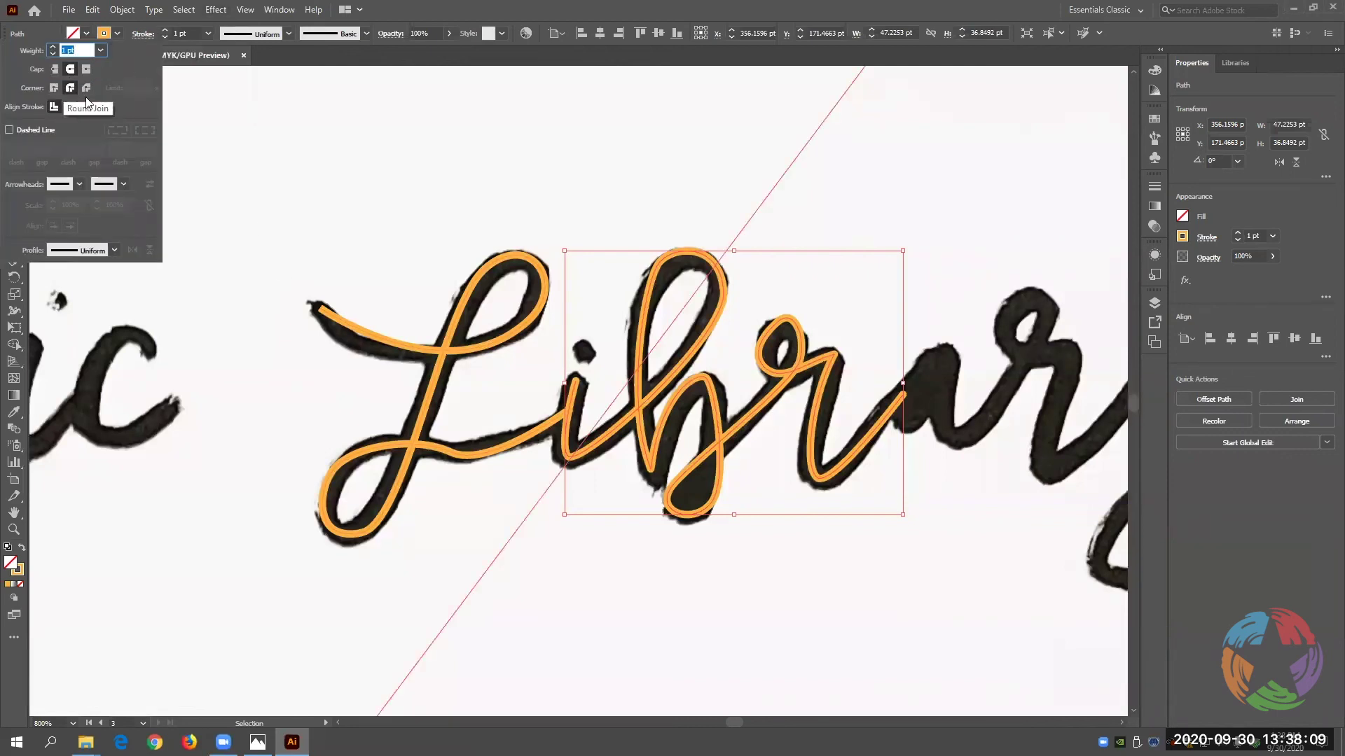
click(349, 323)
click(348, 324)
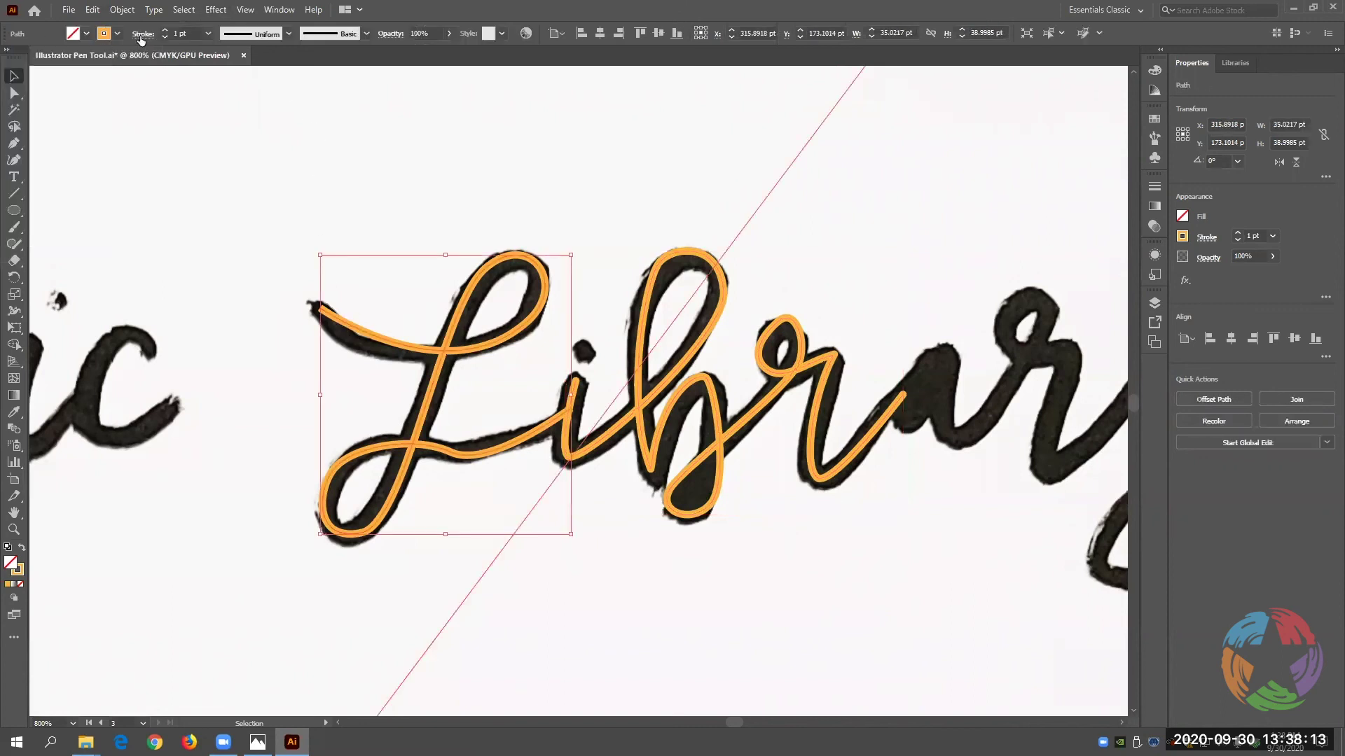
click(142, 35)
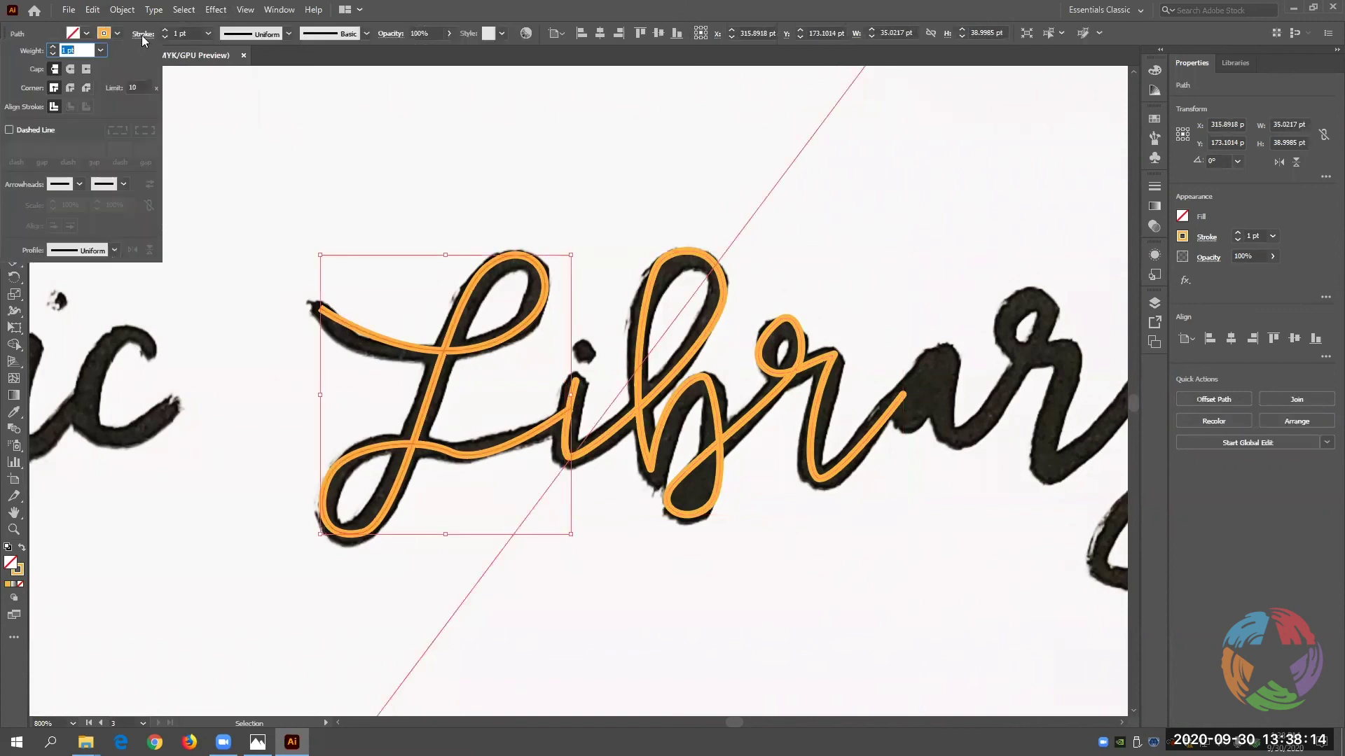
click(70, 87)
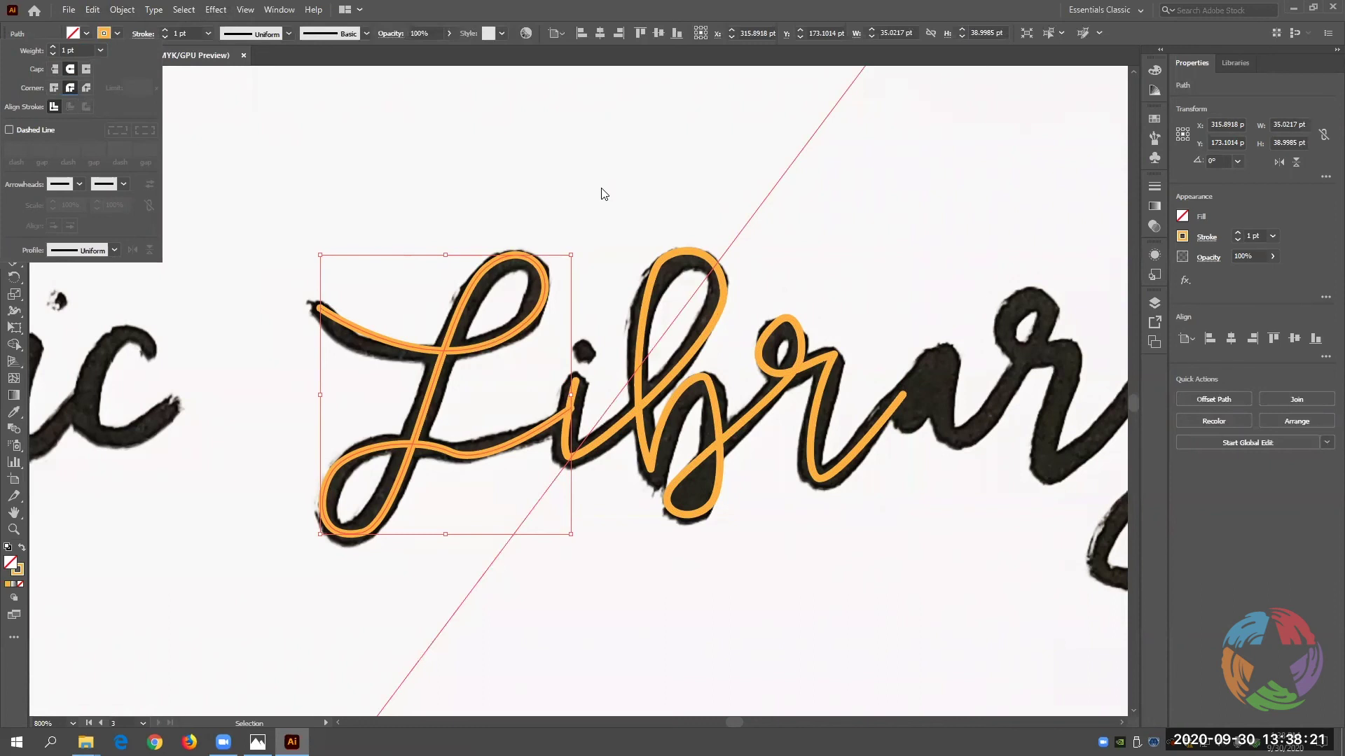
key(Escape)
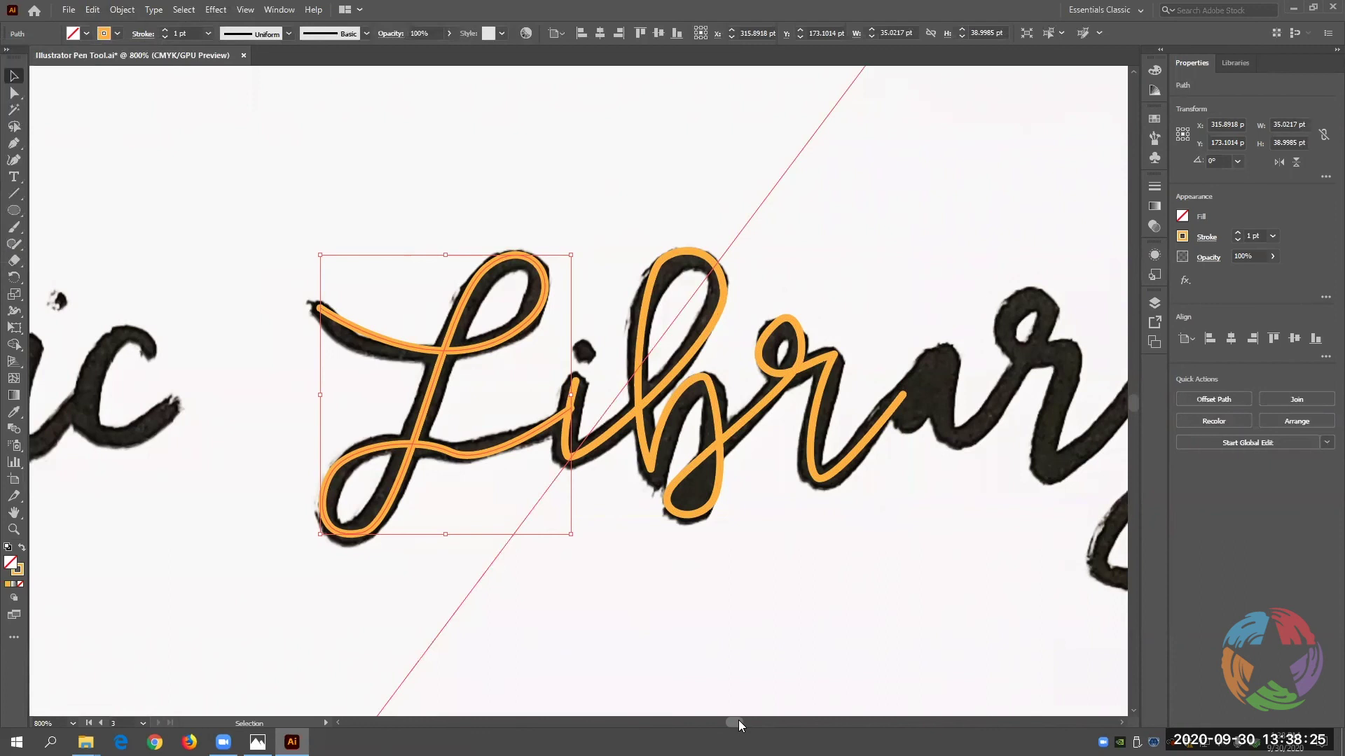
Starting a new path at the top of the a, trace its bowl and stem with the Pen tool and lead toward the second r.
drag(738, 724, 741, 724)
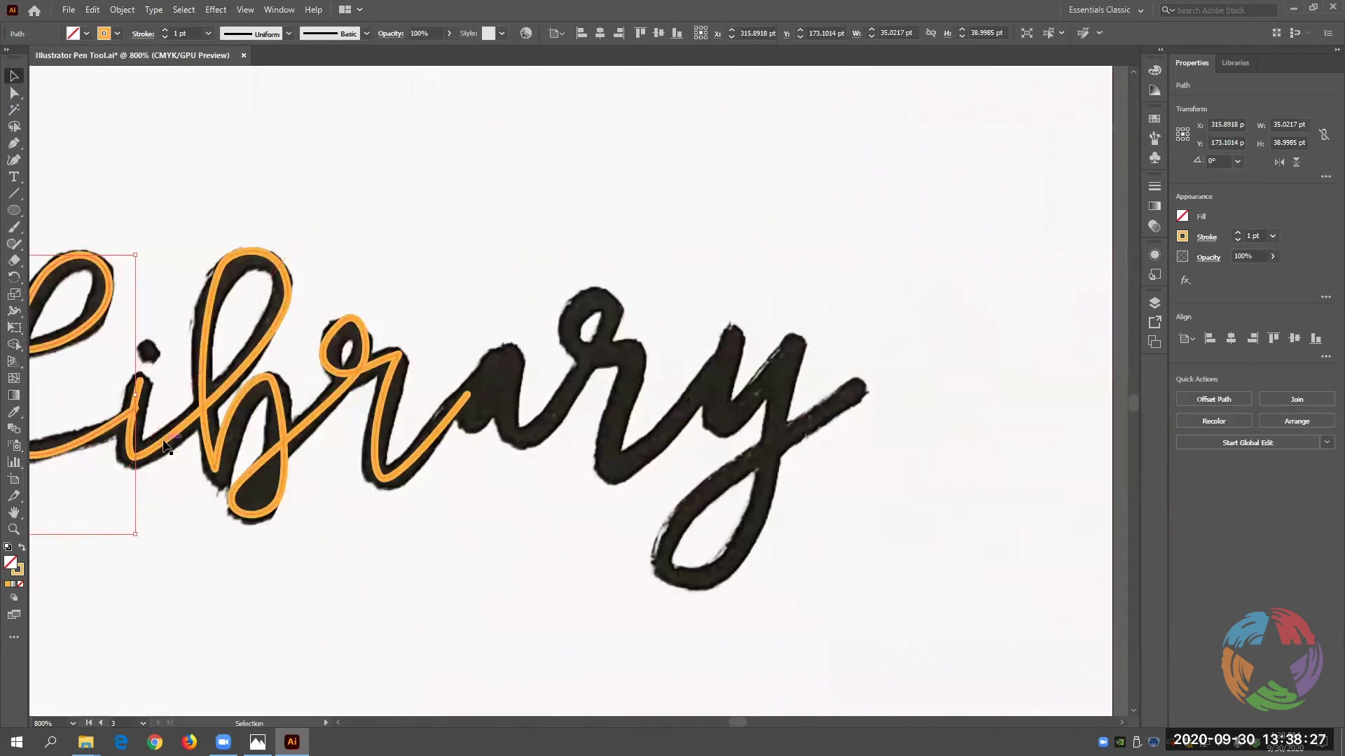
click(18, 144)
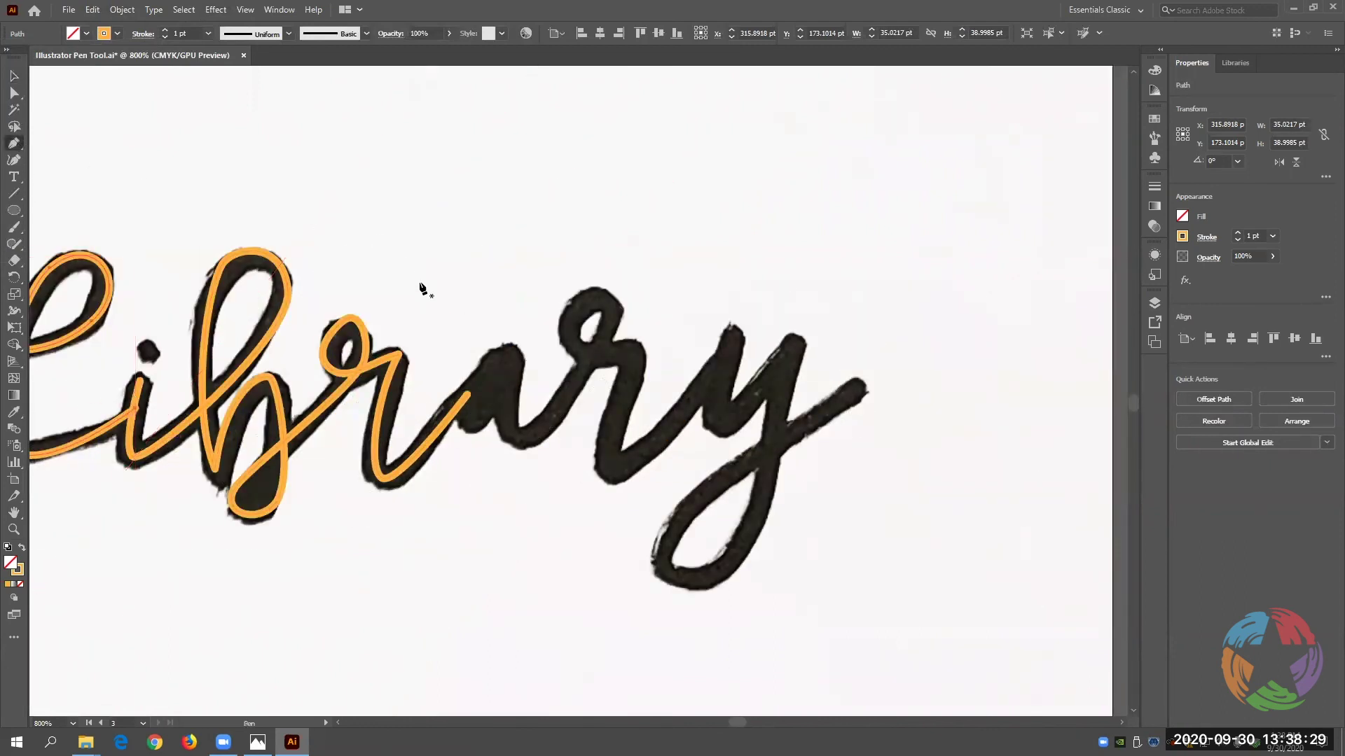
drag(504, 348, 480, 444)
mouse_move(505, 349)
mouse_down()
mouse_move(509, 373)
mouse_move(514, 355)
mouse_up()
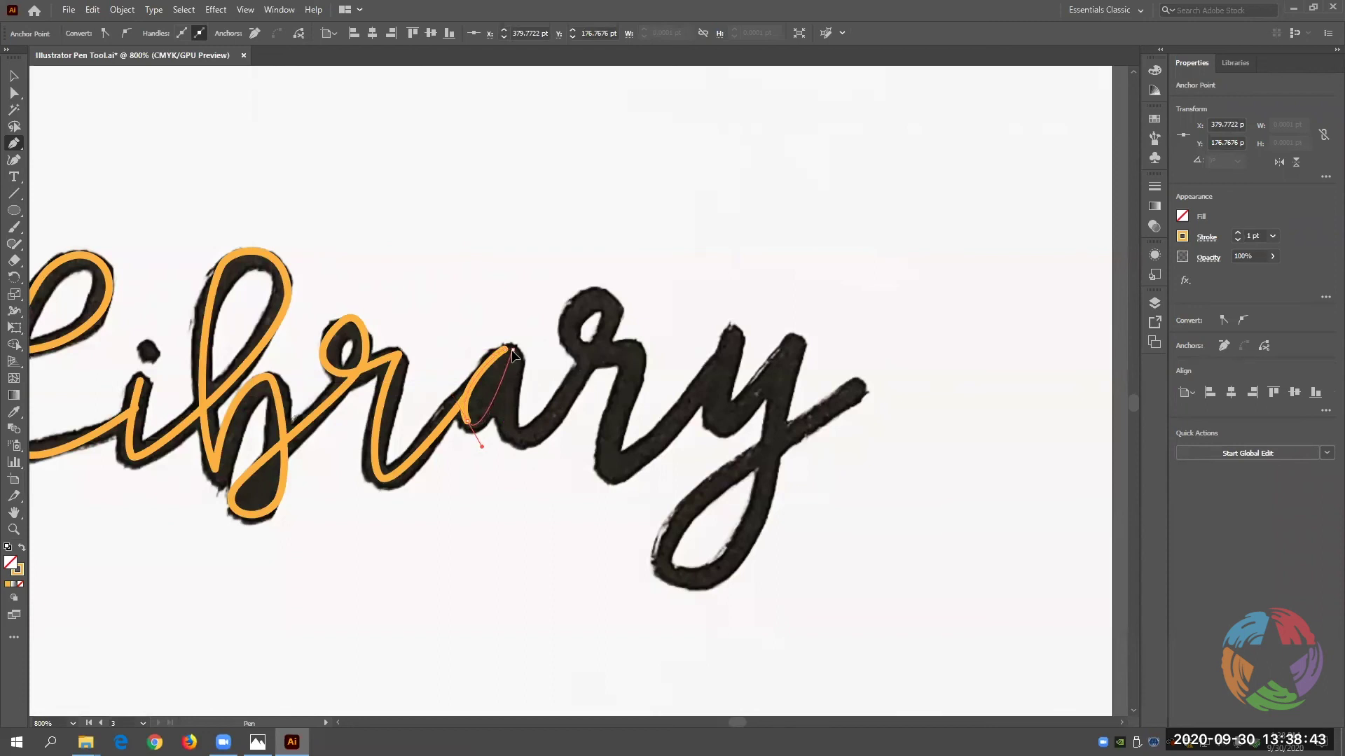
mouse_move(513, 355)
mouse_down()
mouse_move(519, 317)
mouse_move(530, 347)
mouse_move(509, 393)
mouse_move(518, 446)
mouse_move(558, 427)
mouse_move(611, 339)
mouse_up()
Trace the second r's loop, shoulder and stem, ending the open path on the y's first upstroke.
mouse_move(616, 318)
mouse_down()
mouse_move(615, 294)
mouse_move(576, 302)
mouse_up()
drag(579, 348, 608, 382)
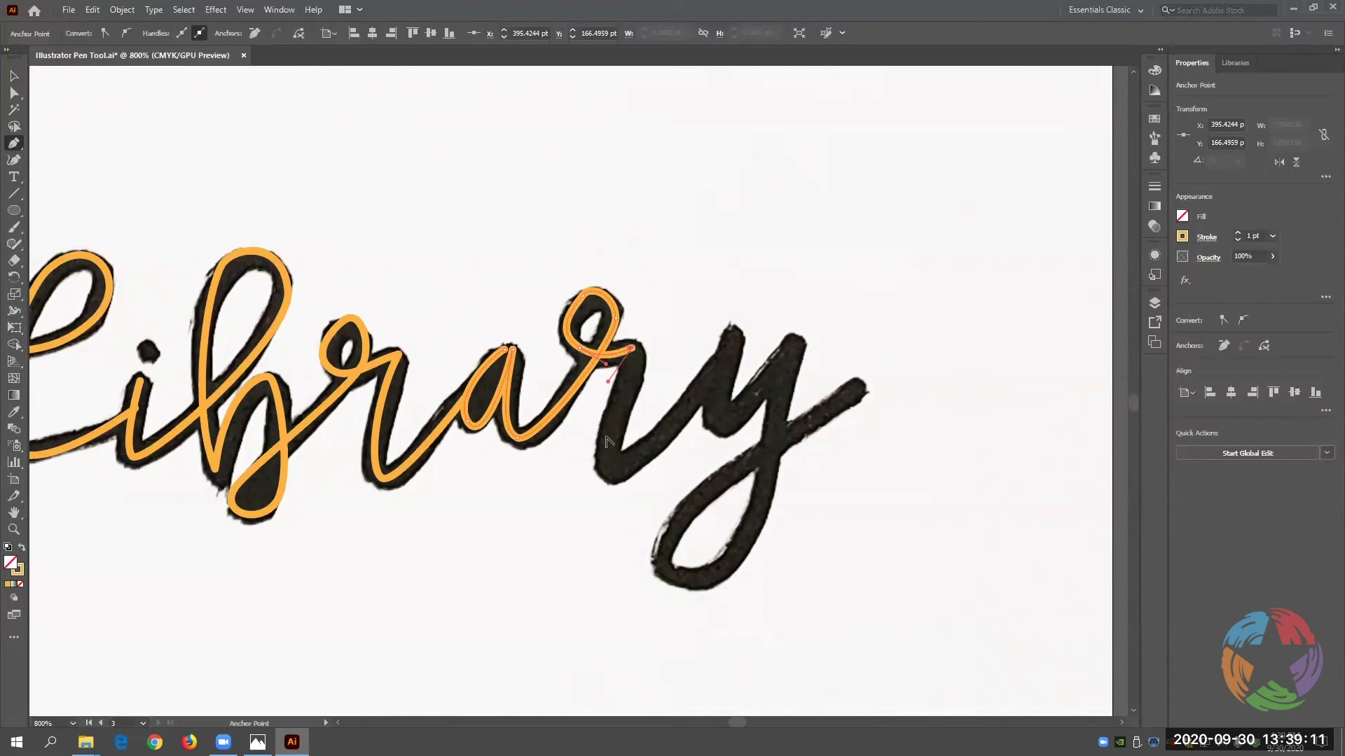
drag(611, 467, 622, 483)
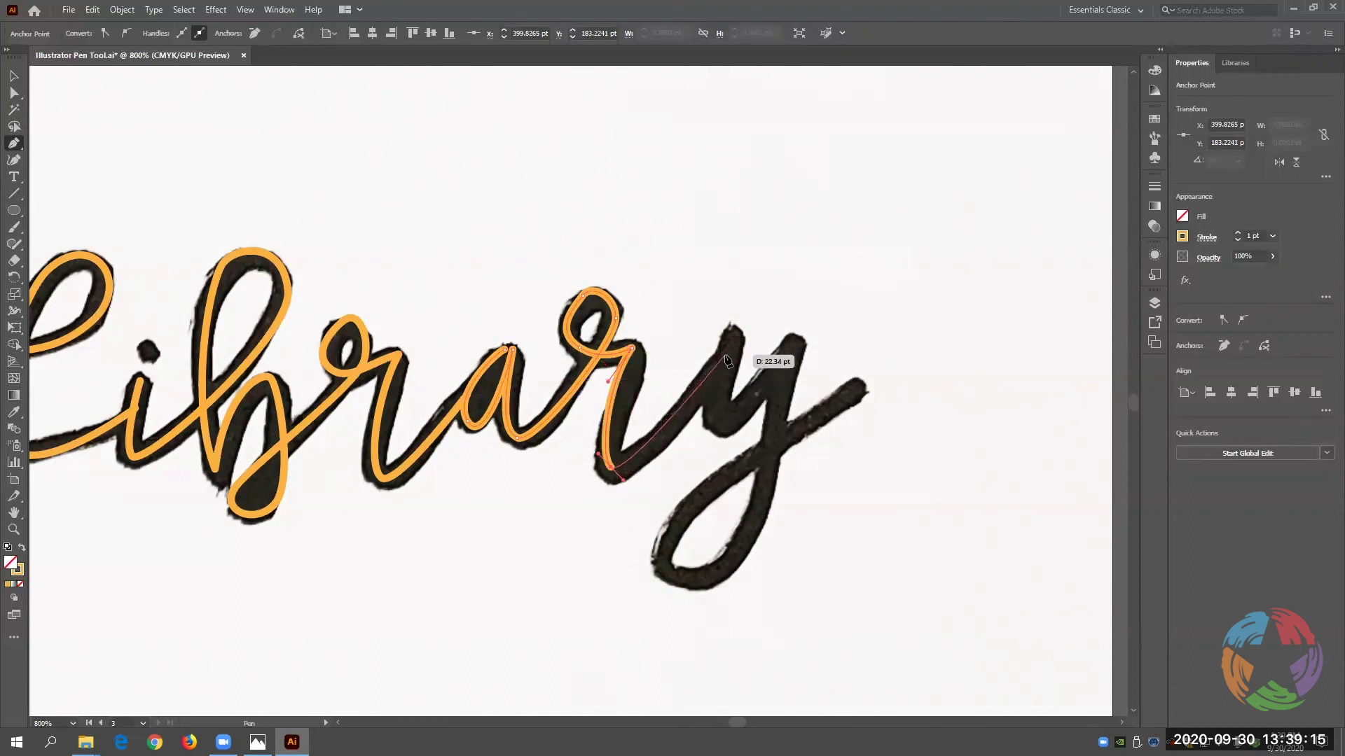
drag(726, 357, 724, 287)
key(Escape)
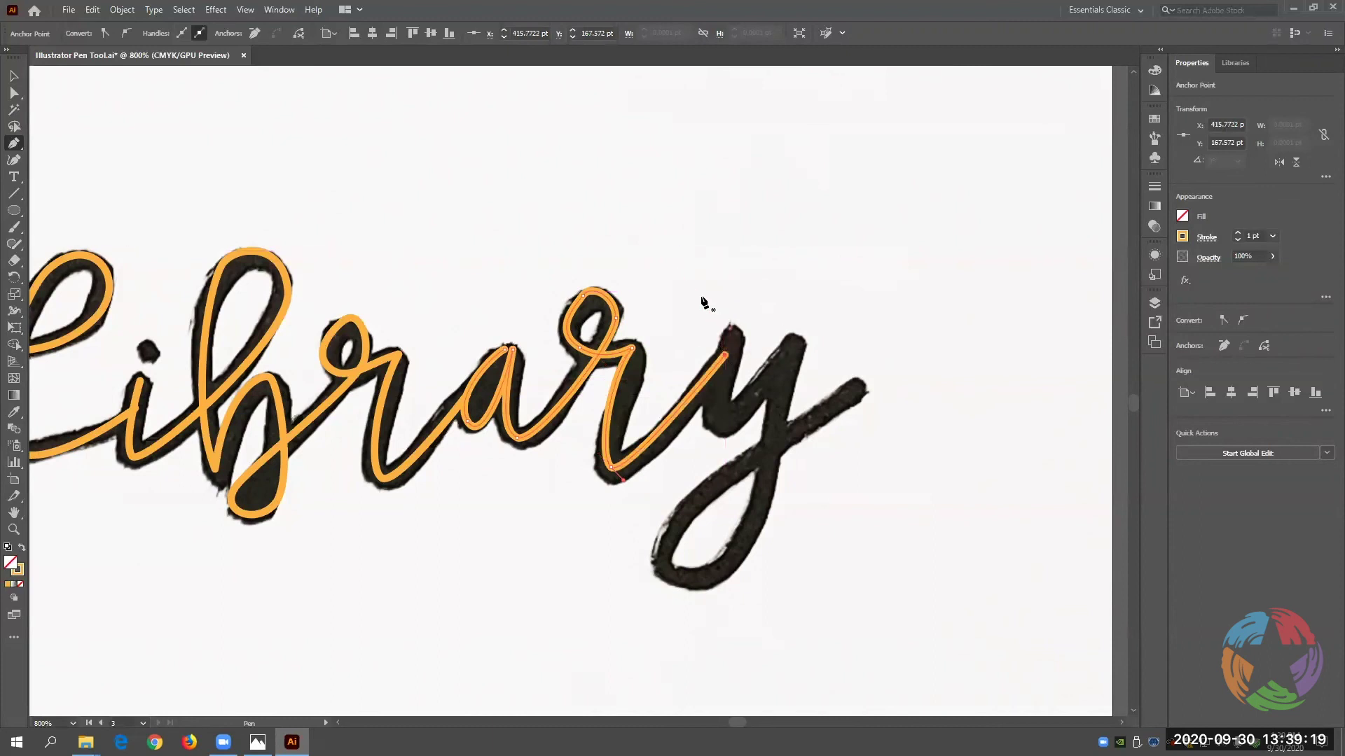
Trace the y's cup, long descender loop and exit stroke with the Pen tool, ending the path at the tip of its tail.
ctrl+click(731, 341)
drag(717, 415, 727, 436)
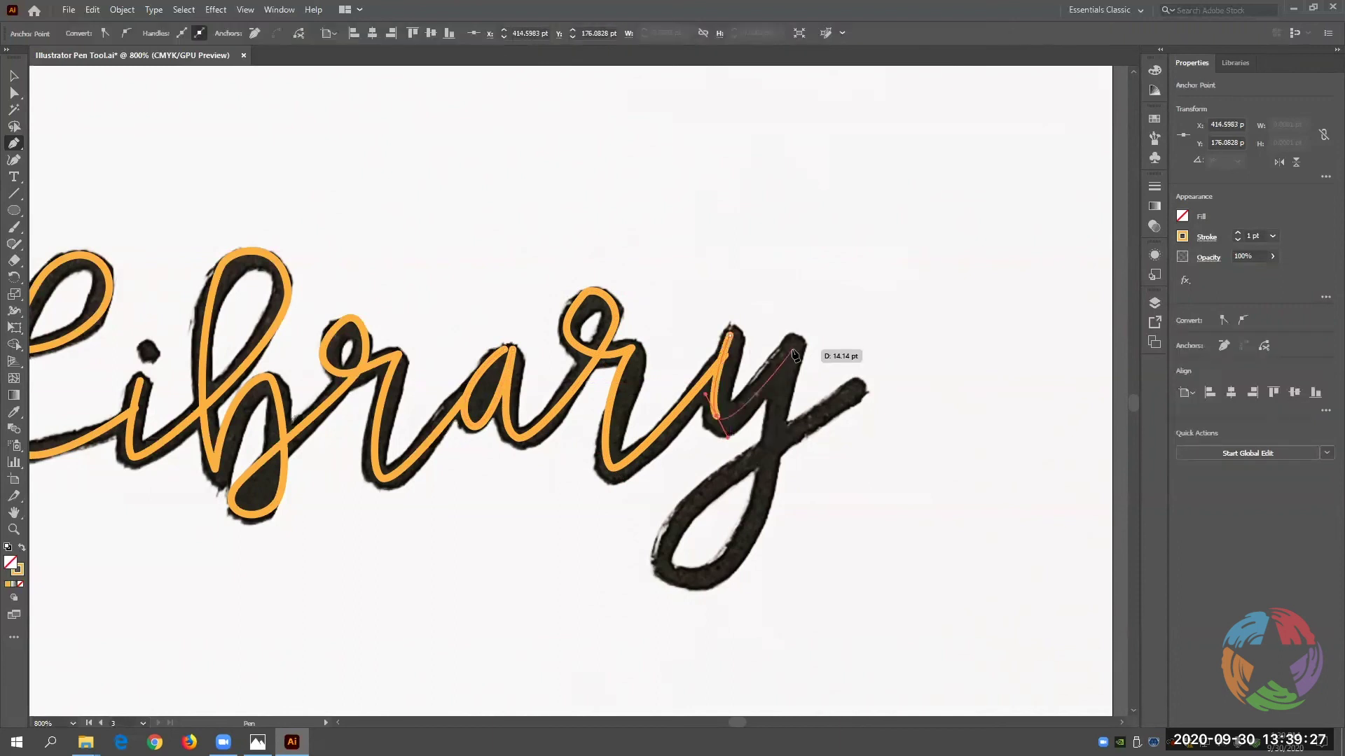
drag(794, 350, 650, 541)
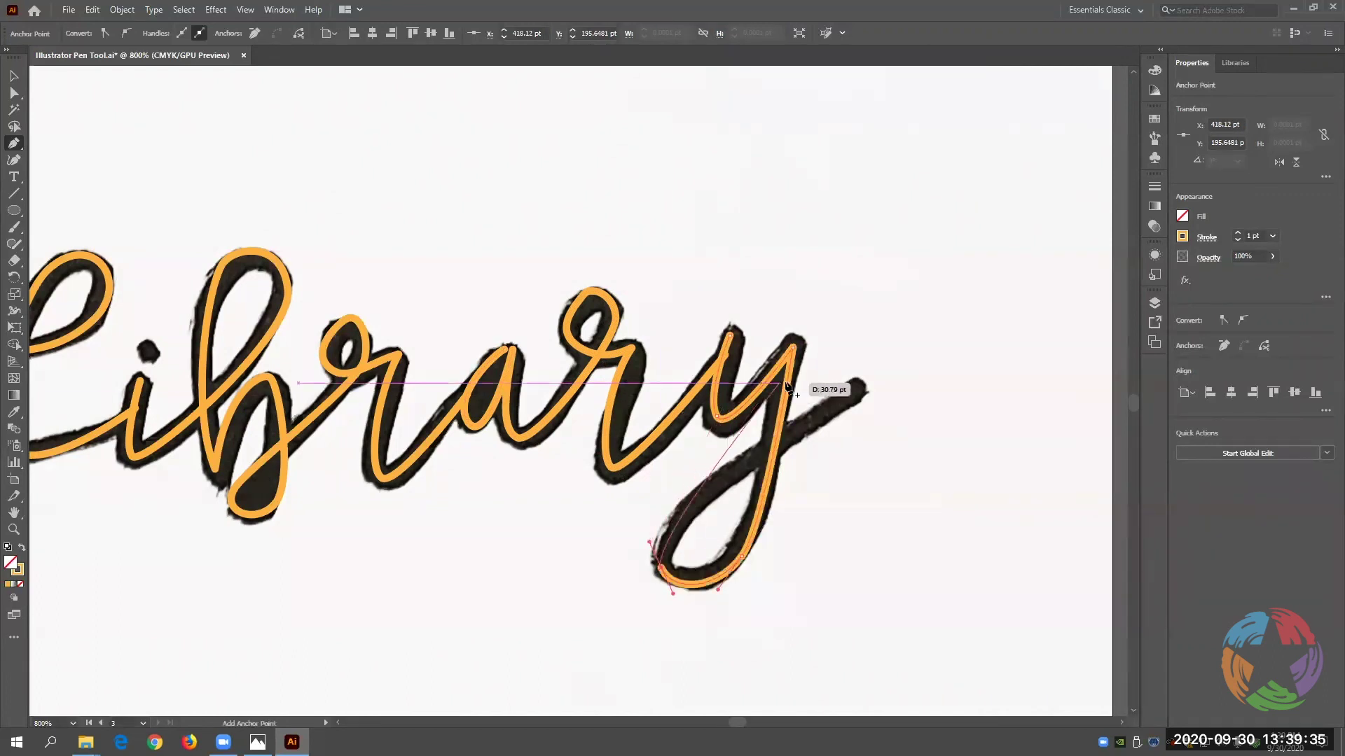
drag(725, 471, 757, 455)
mouse_move(853, 391)
mouse_down()
mouse_move(872, 356)
mouse_move(861, 302)
mouse_move(861, 339)
mouse_move(795, 300)
mouse_move(864, 381)
mouse_up()
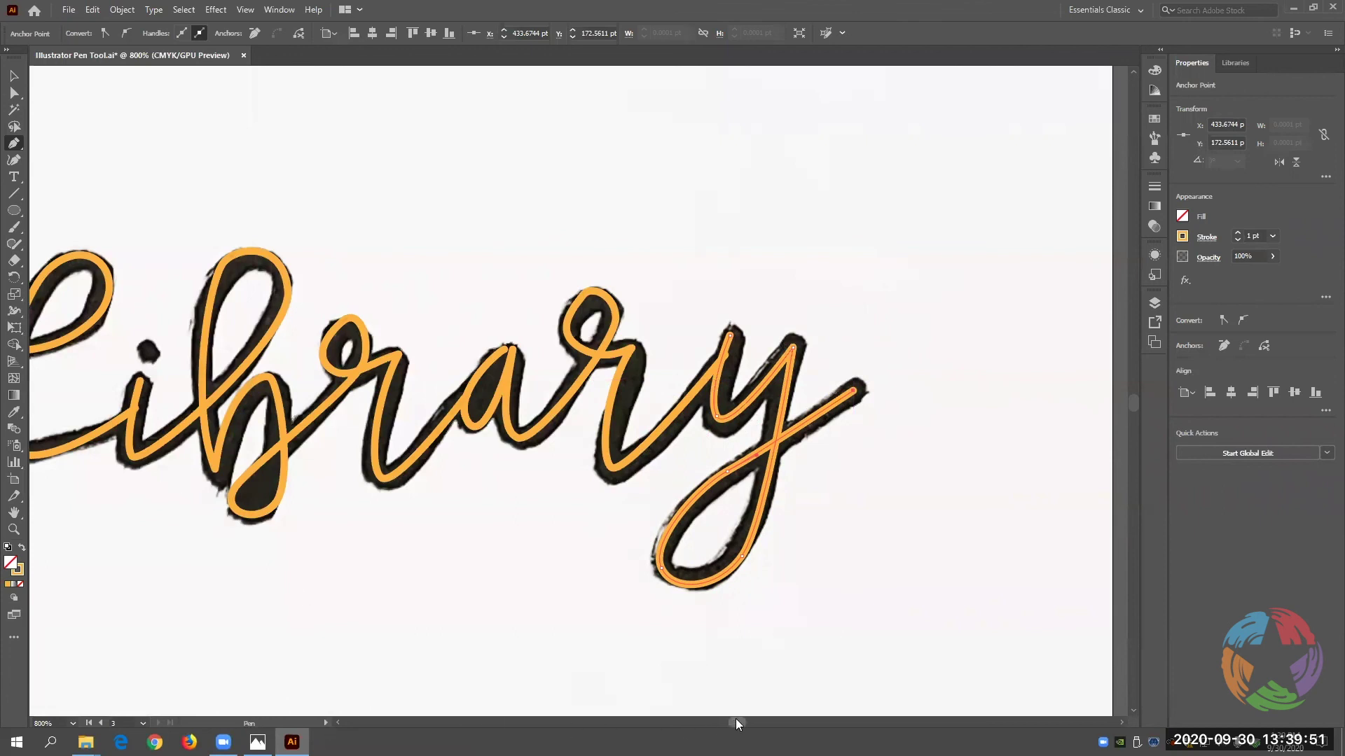
With the Width tool, thicken the L's main downstroke and pinch the stroke thin at its lower and upper loops.
scroll(735, 719, left, 3)
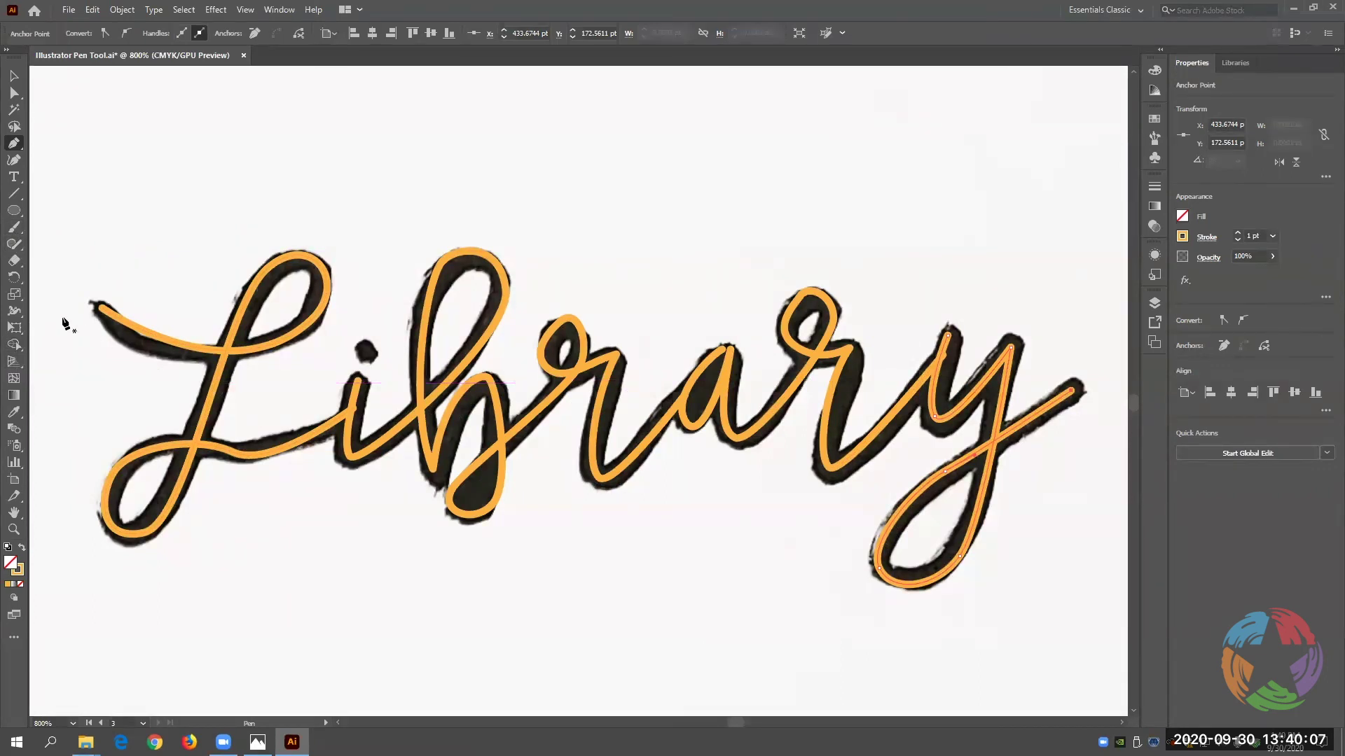
click(13, 311)
drag(217, 381, 229, 384)
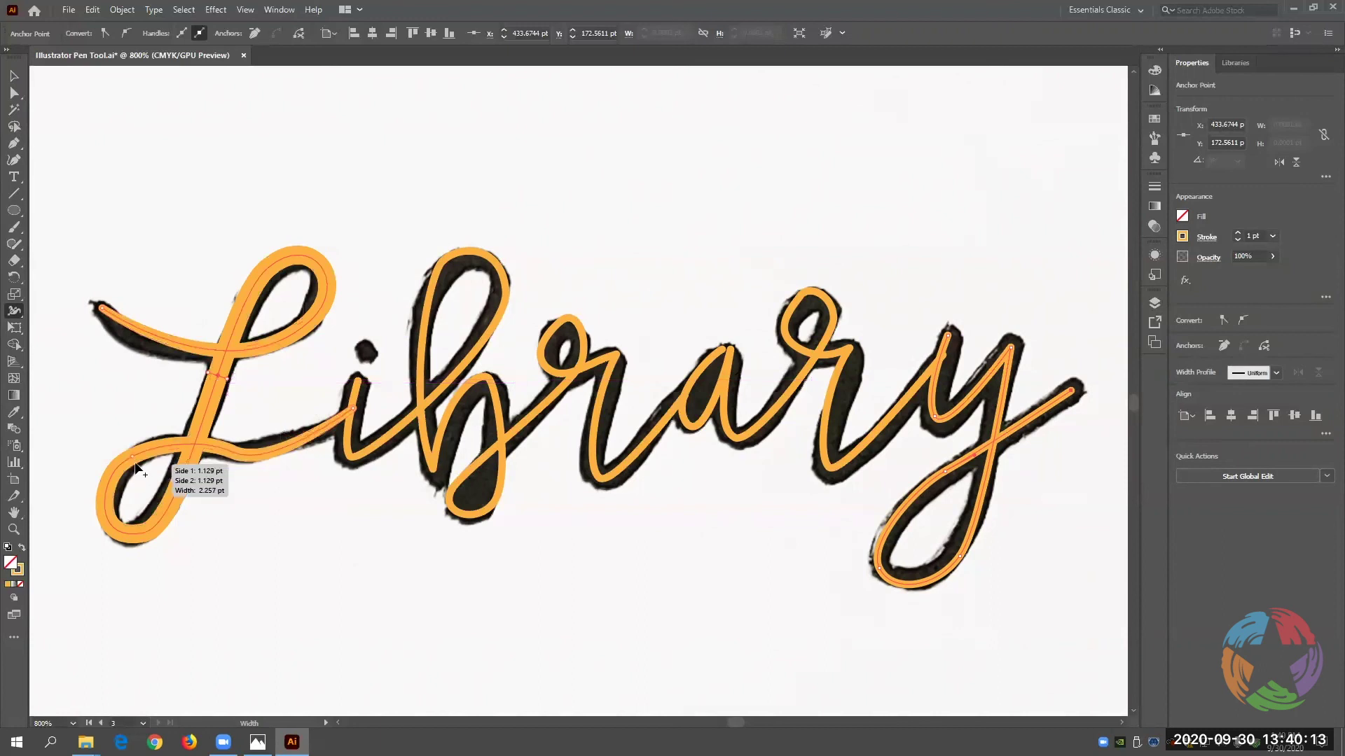
drag(133, 464, 130, 463)
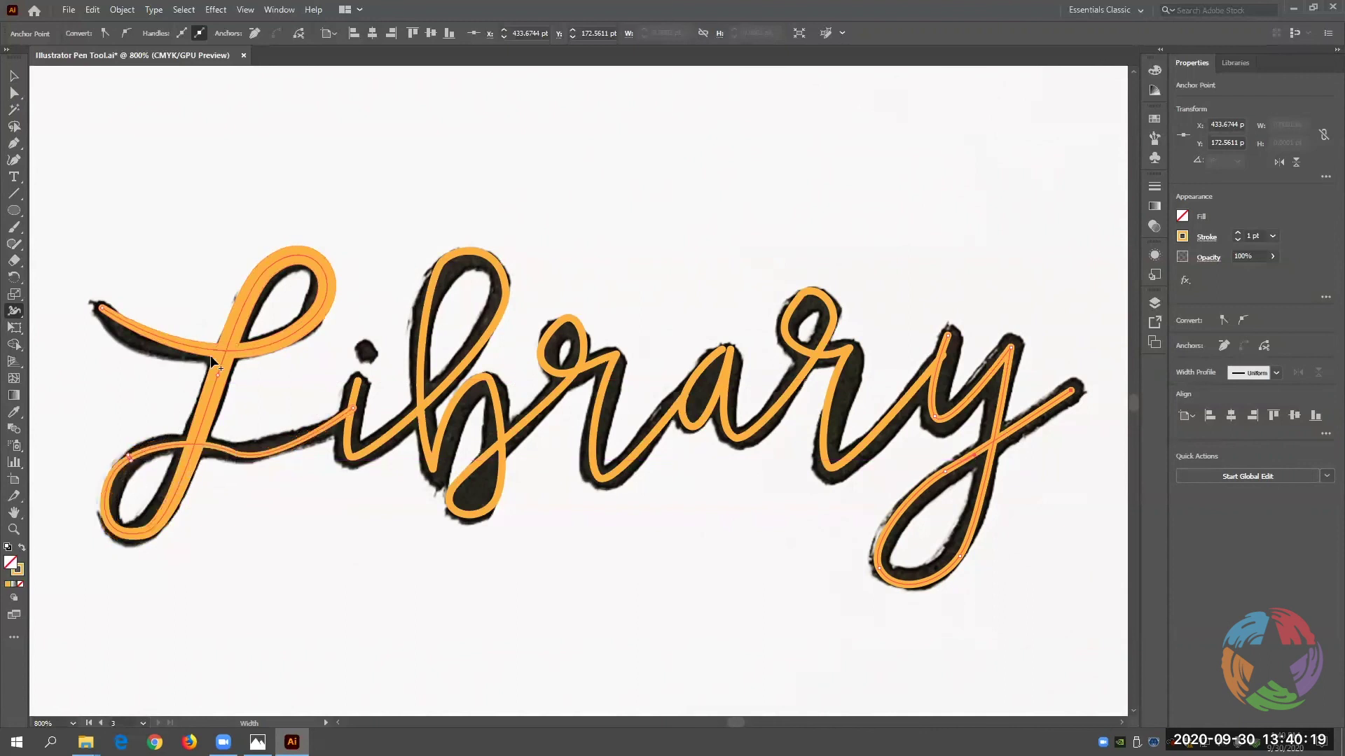
drag(325, 293, 319, 298)
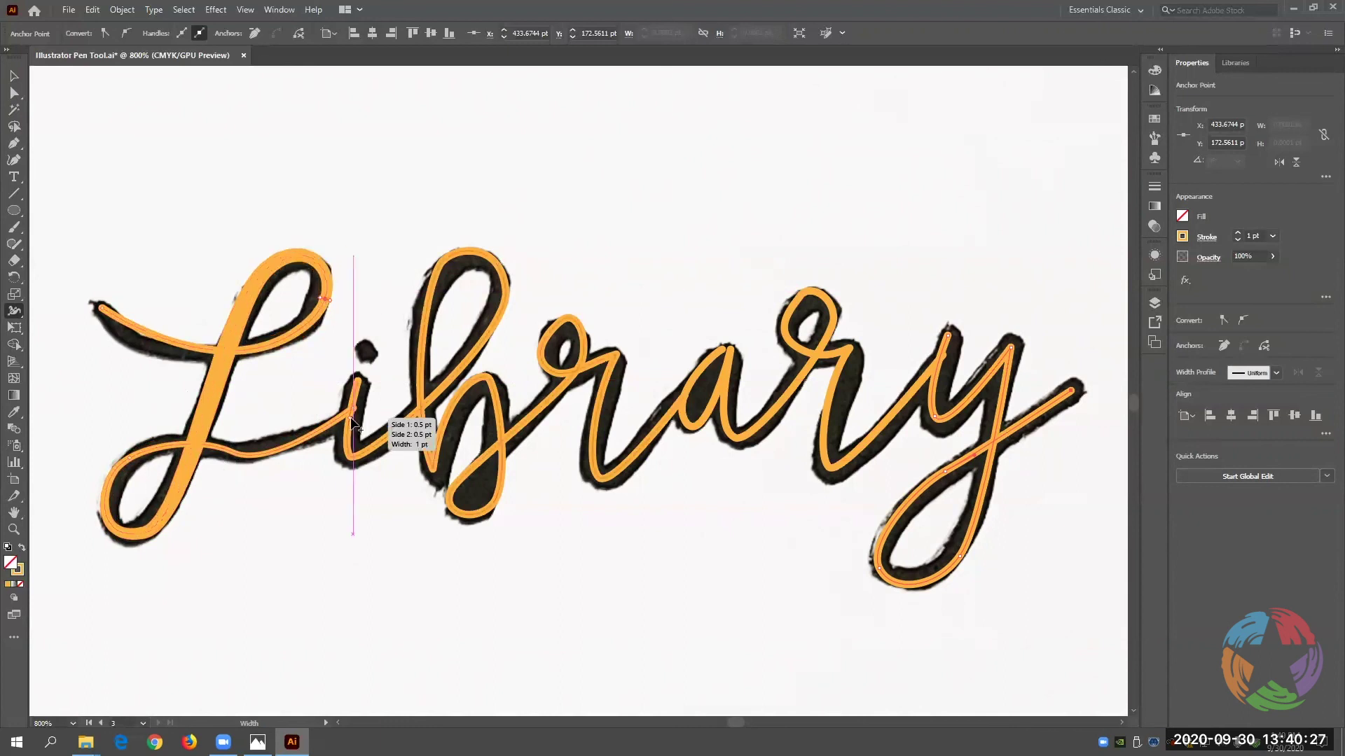
Thicken the downstrokes of the i and b with the Width tool, thinning the stroke that joins them and the top of the b's loop.
drag(352, 419, 388, 430)
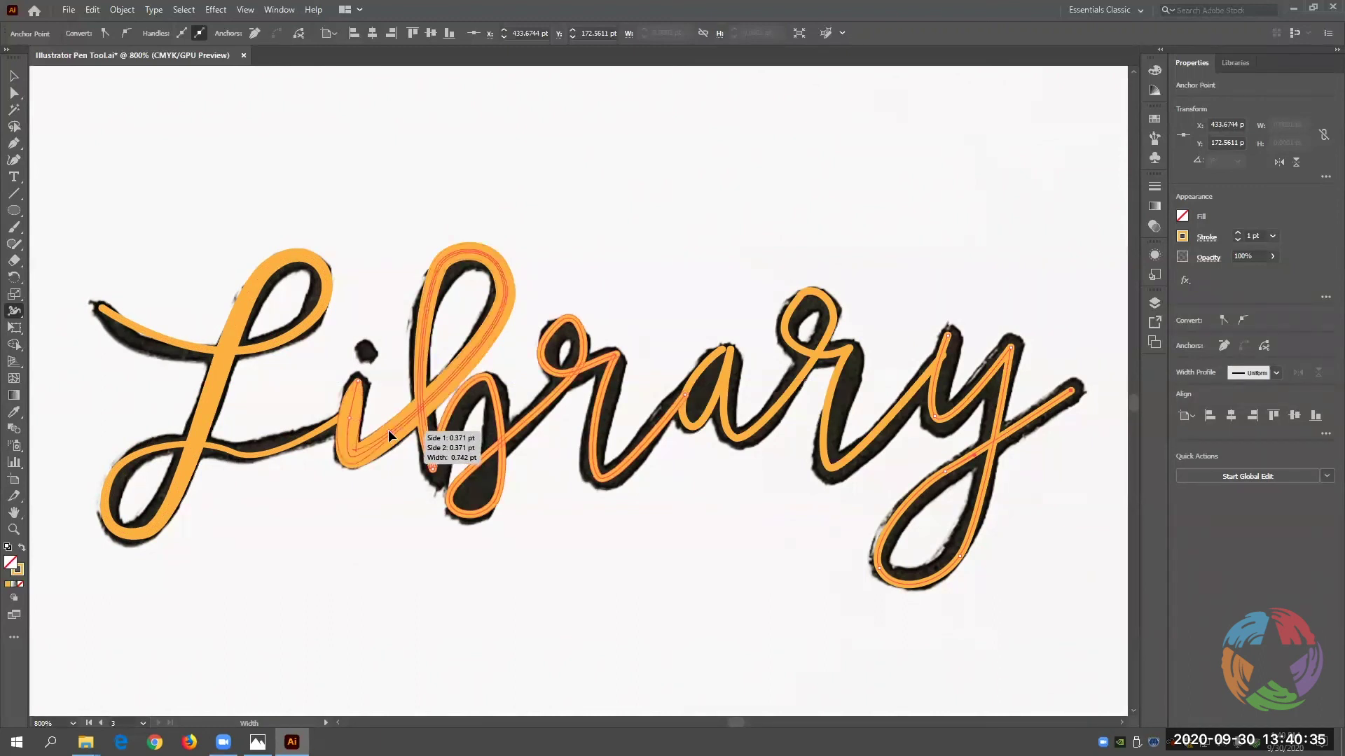
key(ctrl+z)
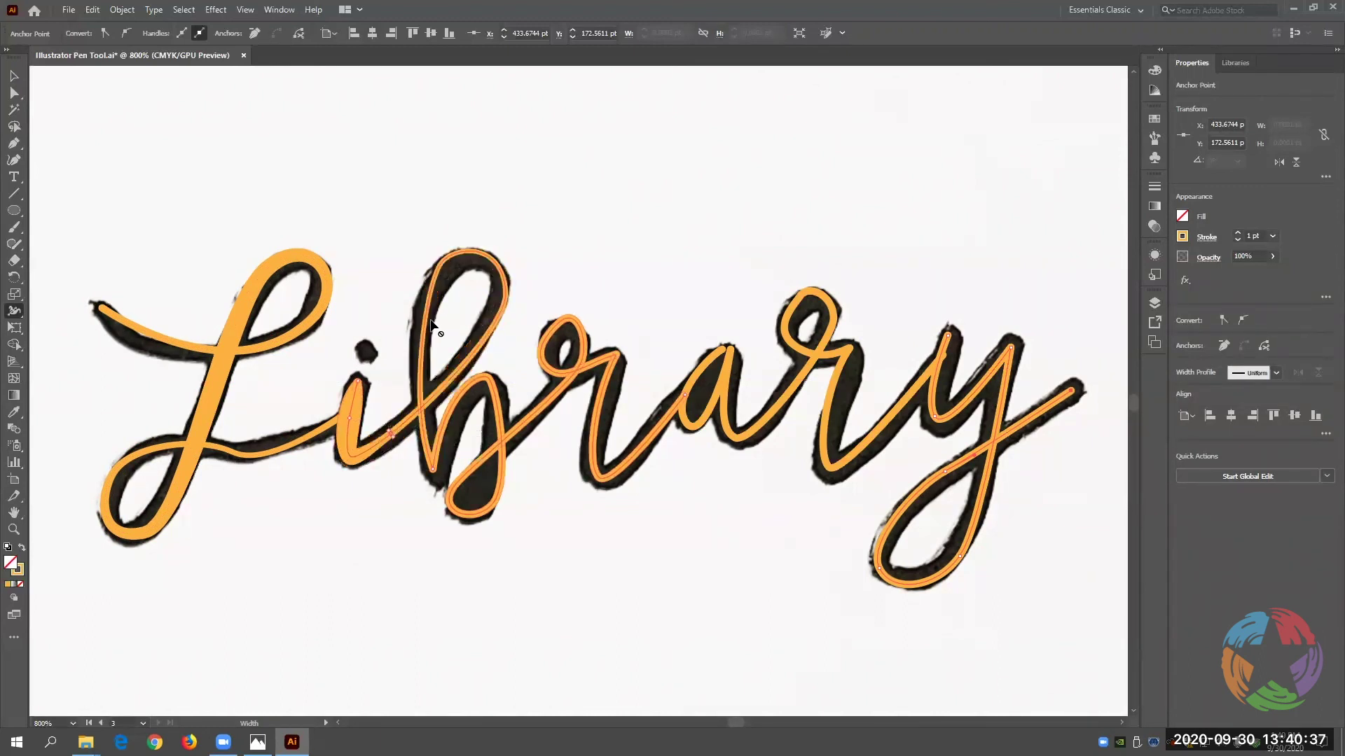
drag(432, 322, 437, 321)
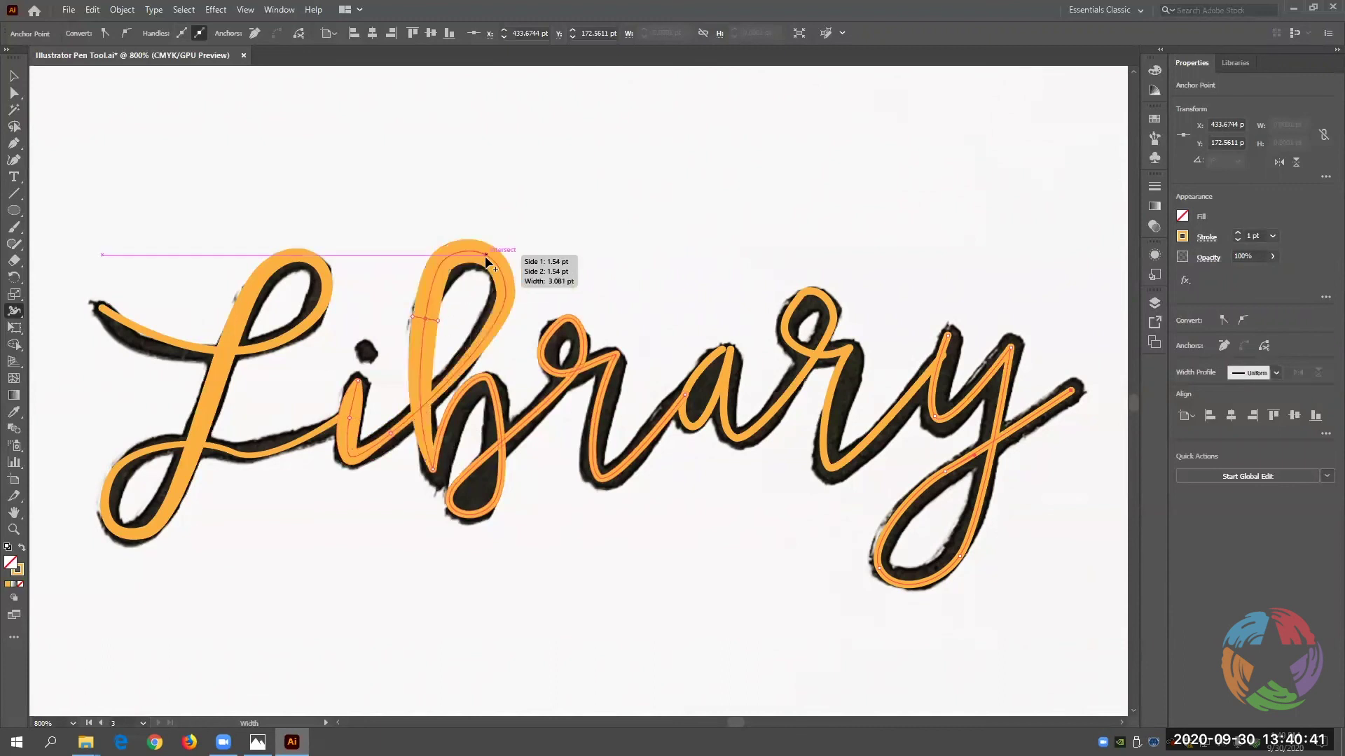
key(ctrl+z)
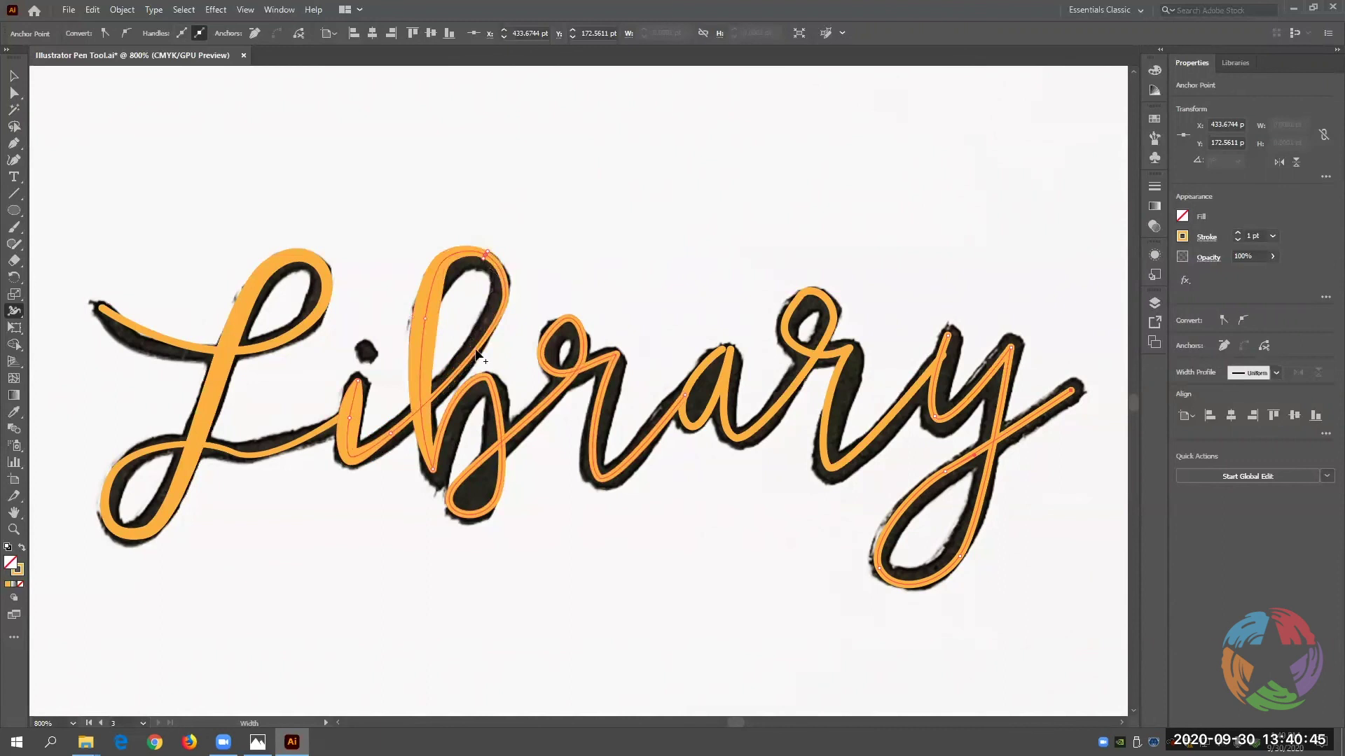
Vary the stroke width around the b's bowl, thickening its inner upstroke and narrowing its outer side and lower loop.
drag(450, 418, 461, 427)
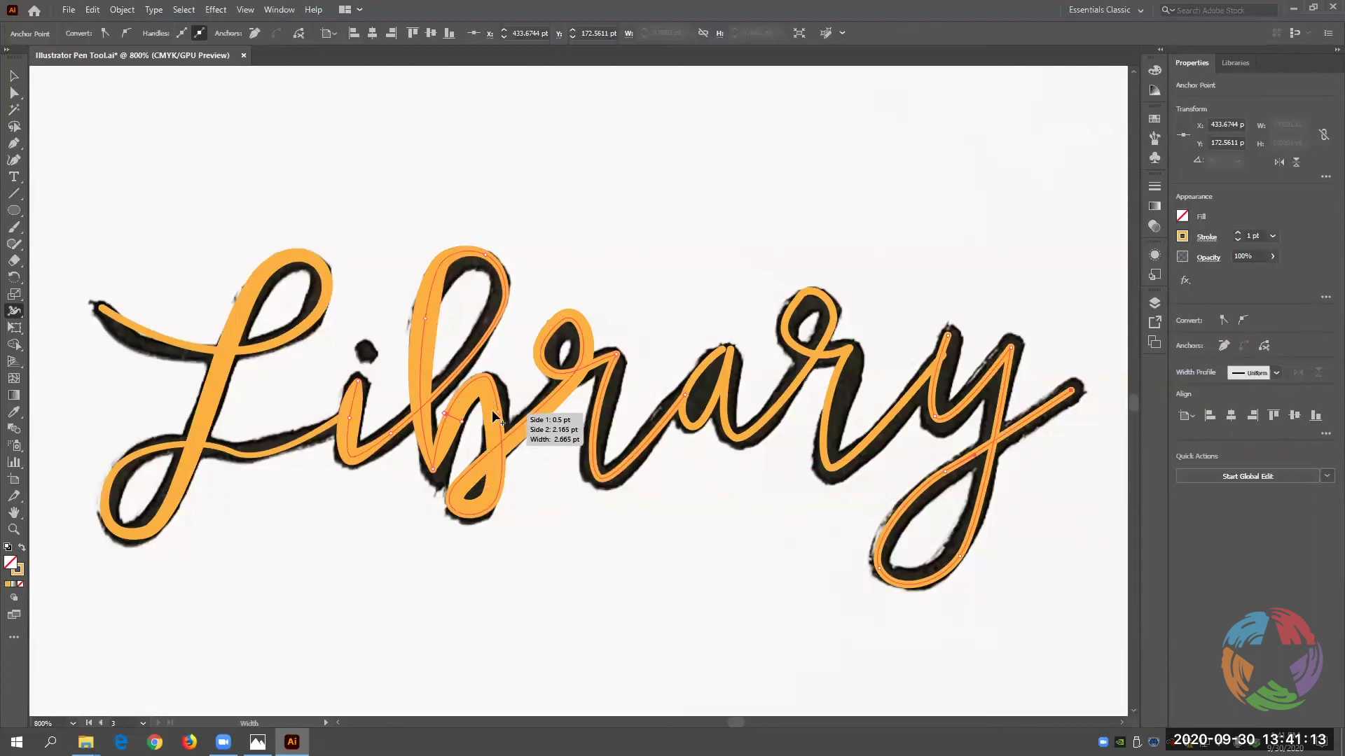
drag(495, 410, 493, 410)
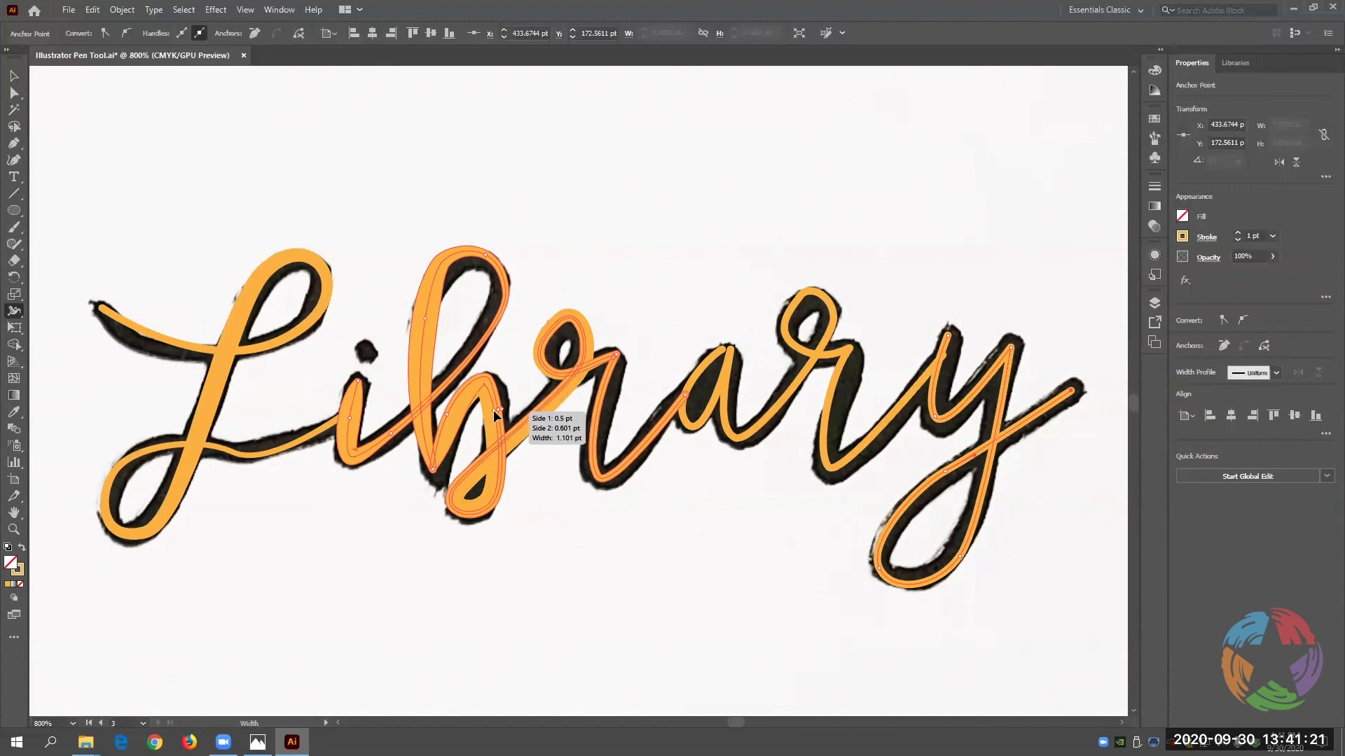
drag(494, 416, 487, 438)
drag(454, 489, 463, 491)
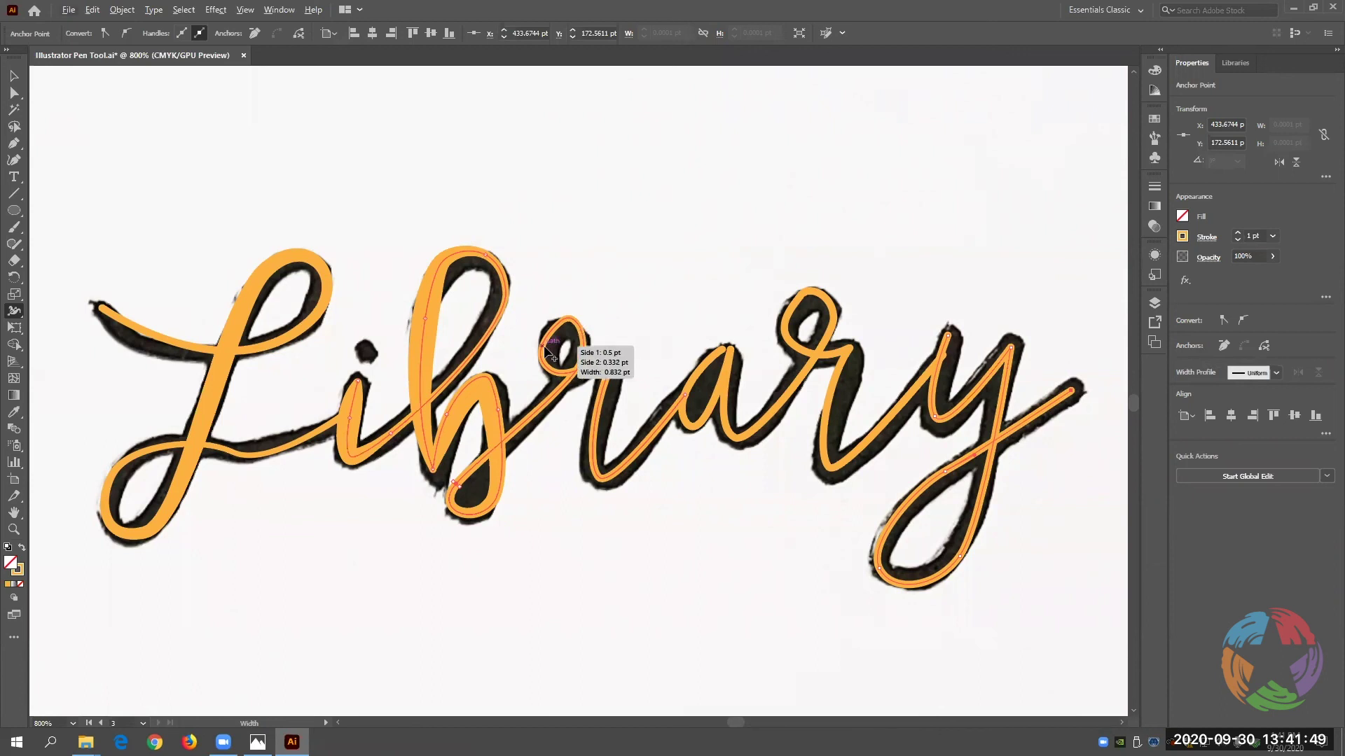
Shape the first r's loop width, thicken its downstroke to about 4 pt and thin the stroke leading to the a.
drag(547, 348, 581, 343)
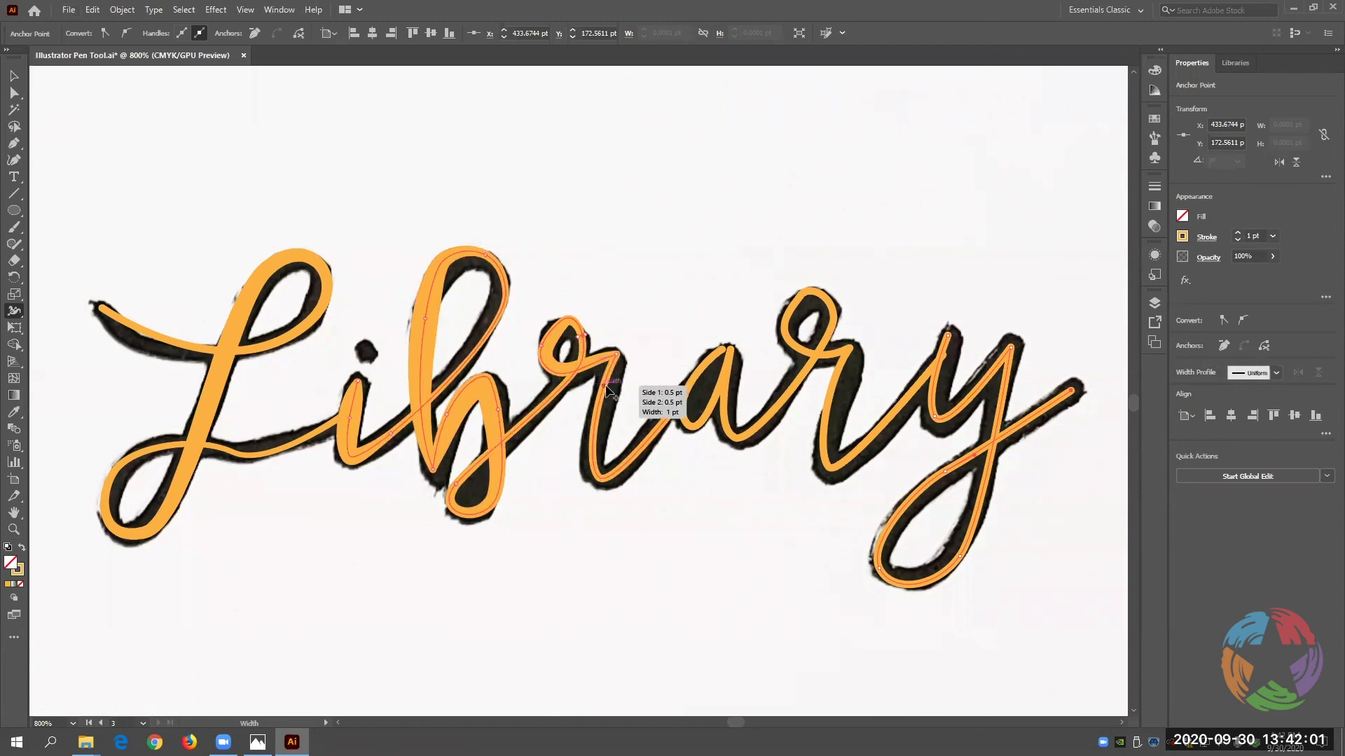
drag(605, 391, 617, 397)
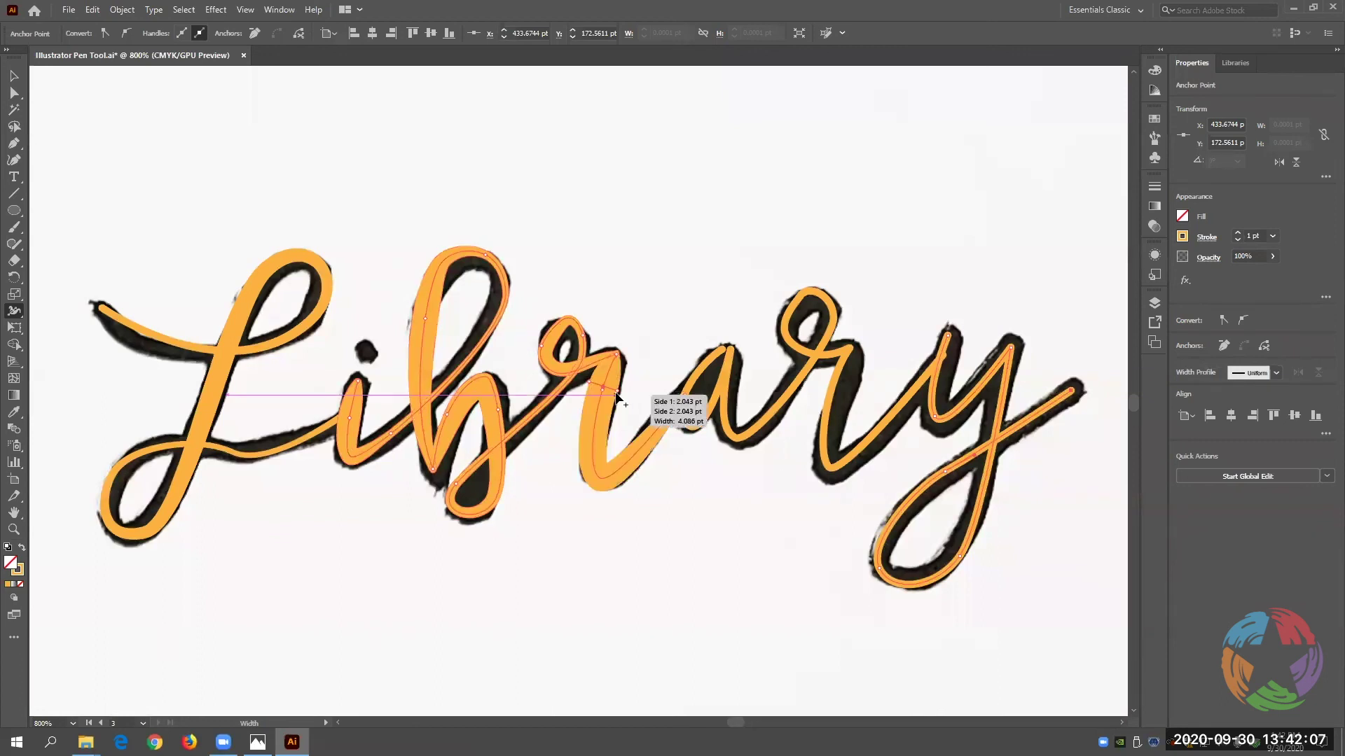
drag(629, 456, 627, 459)
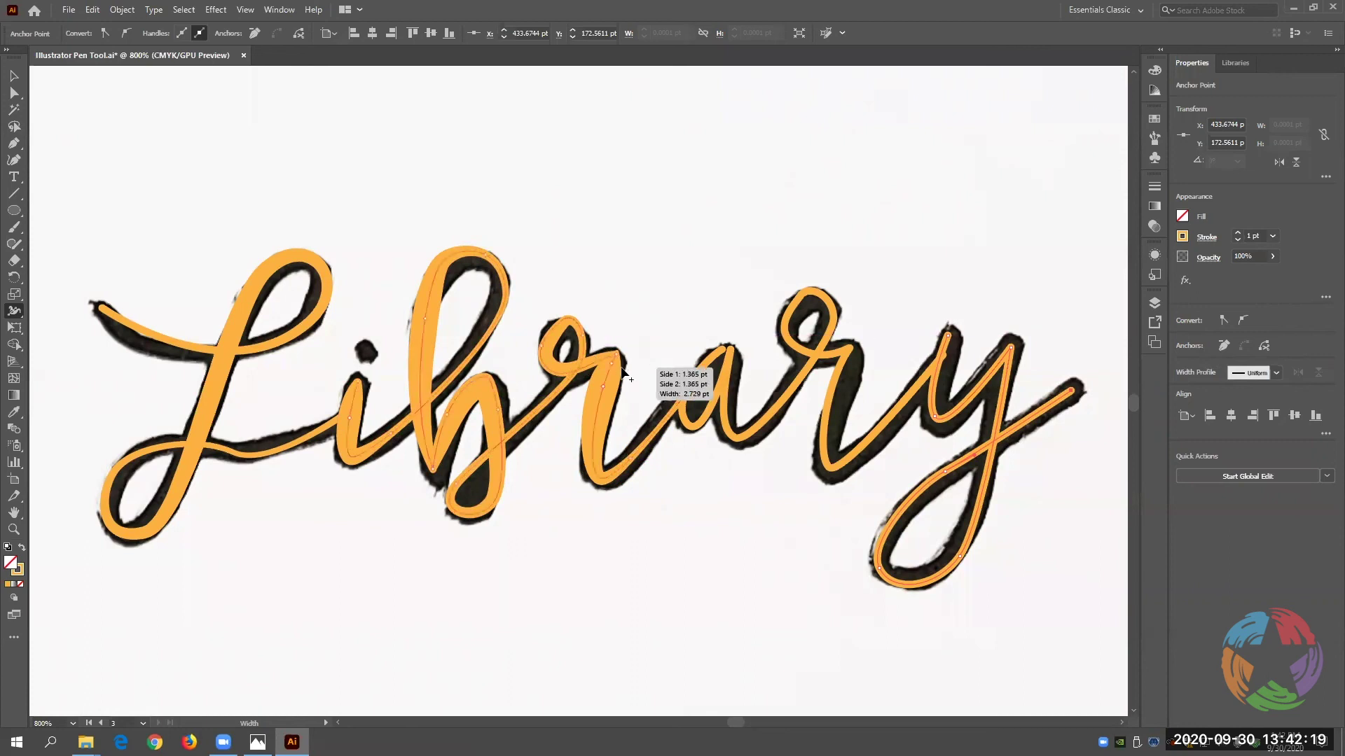
Vary the stroke width through the a and second r, thickening their downstrokes and thinning the r's shoulder and exit stroke.
drag(694, 382, 707, 389)
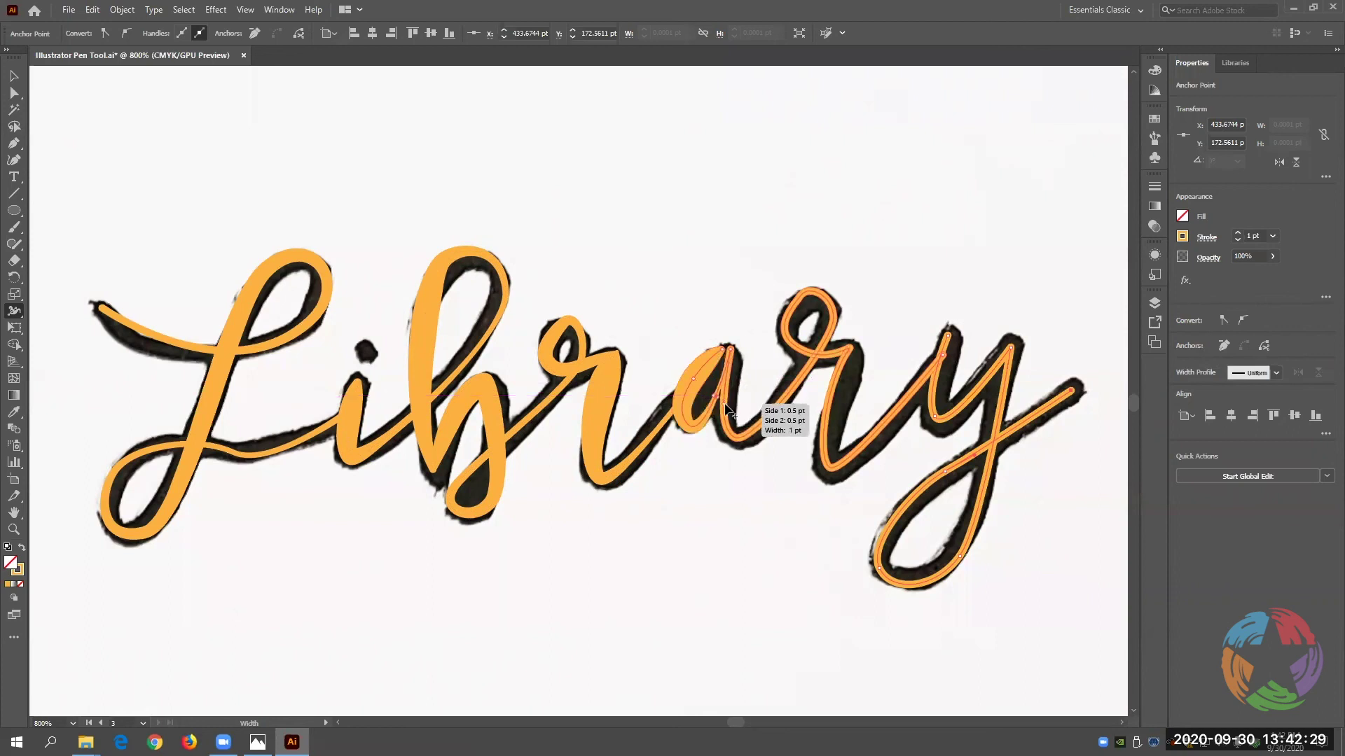
mouse_move(728, 406)
mouse_down()
mouse_move(743, 434)
mouse_move(802, 349)
mouse_move(796, 331)
mouse_up()
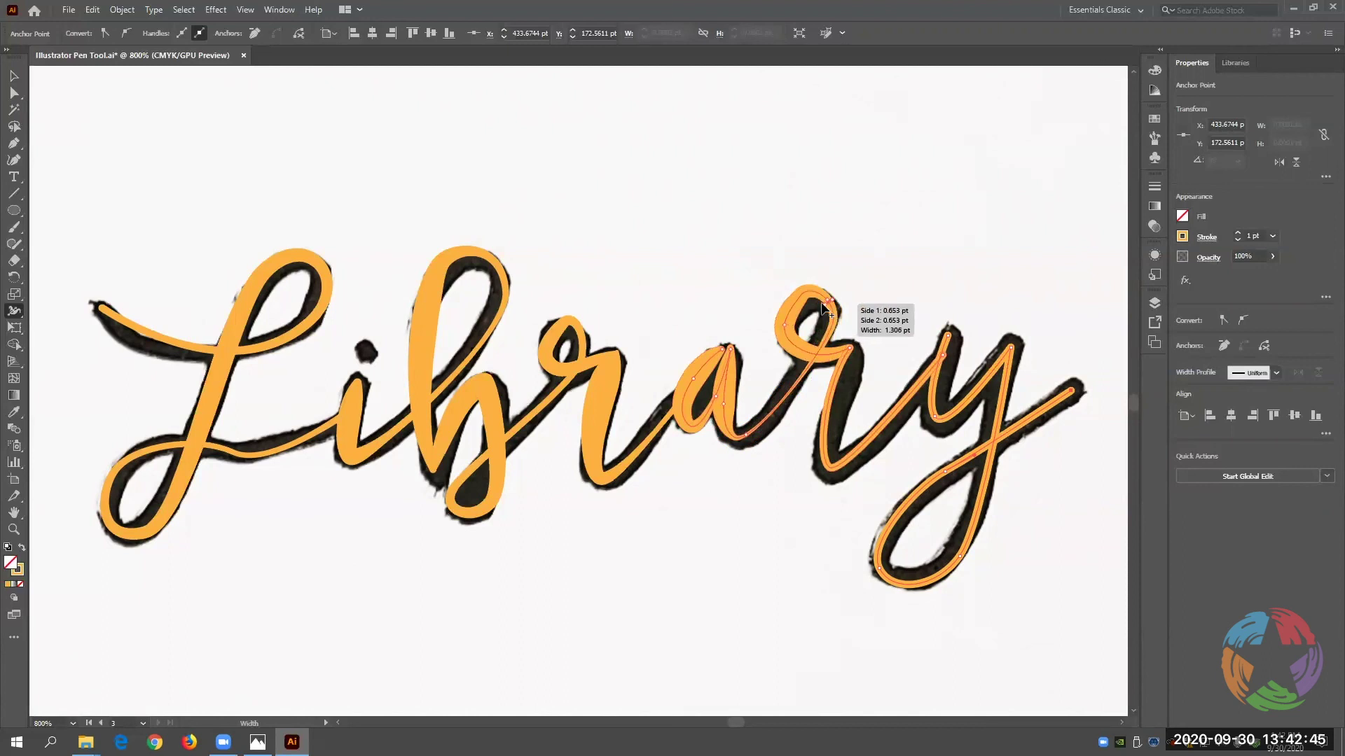
drag(825, 354, 826, 359)
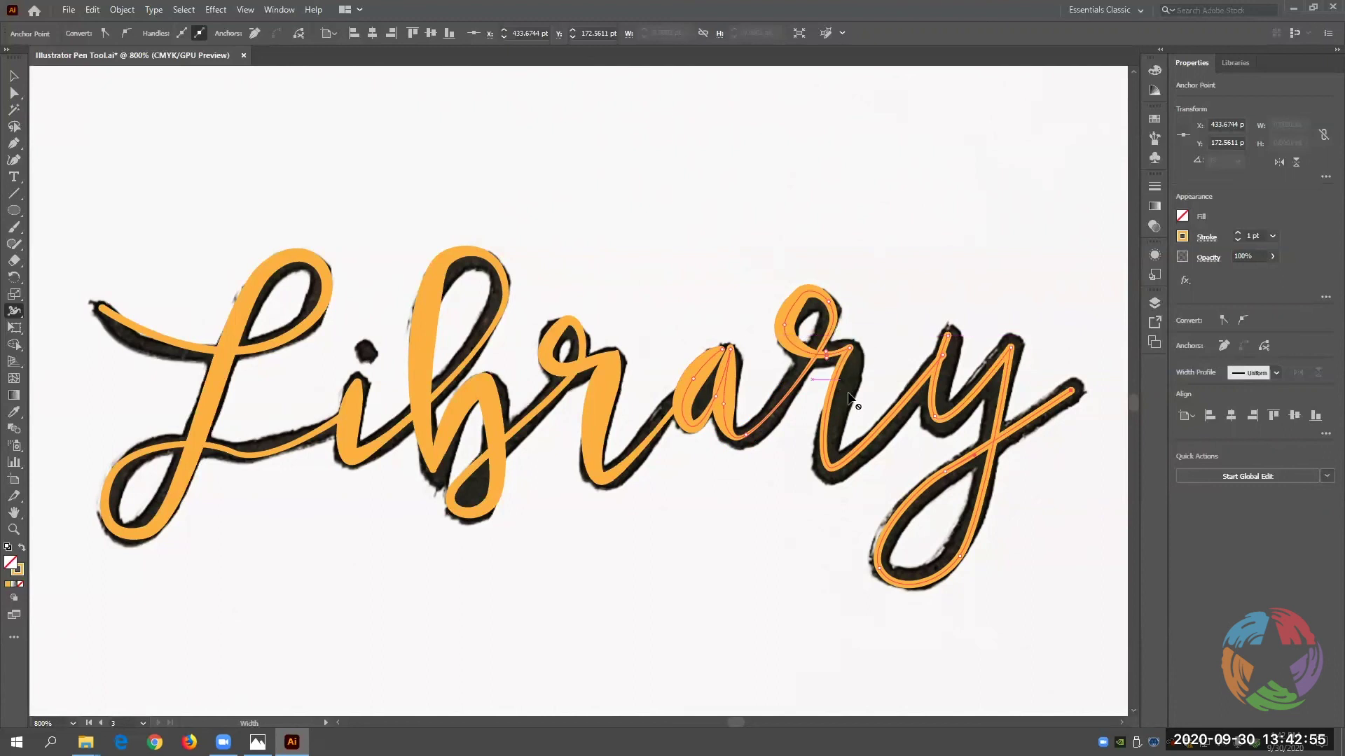
drag(843, 399, 833, 356)
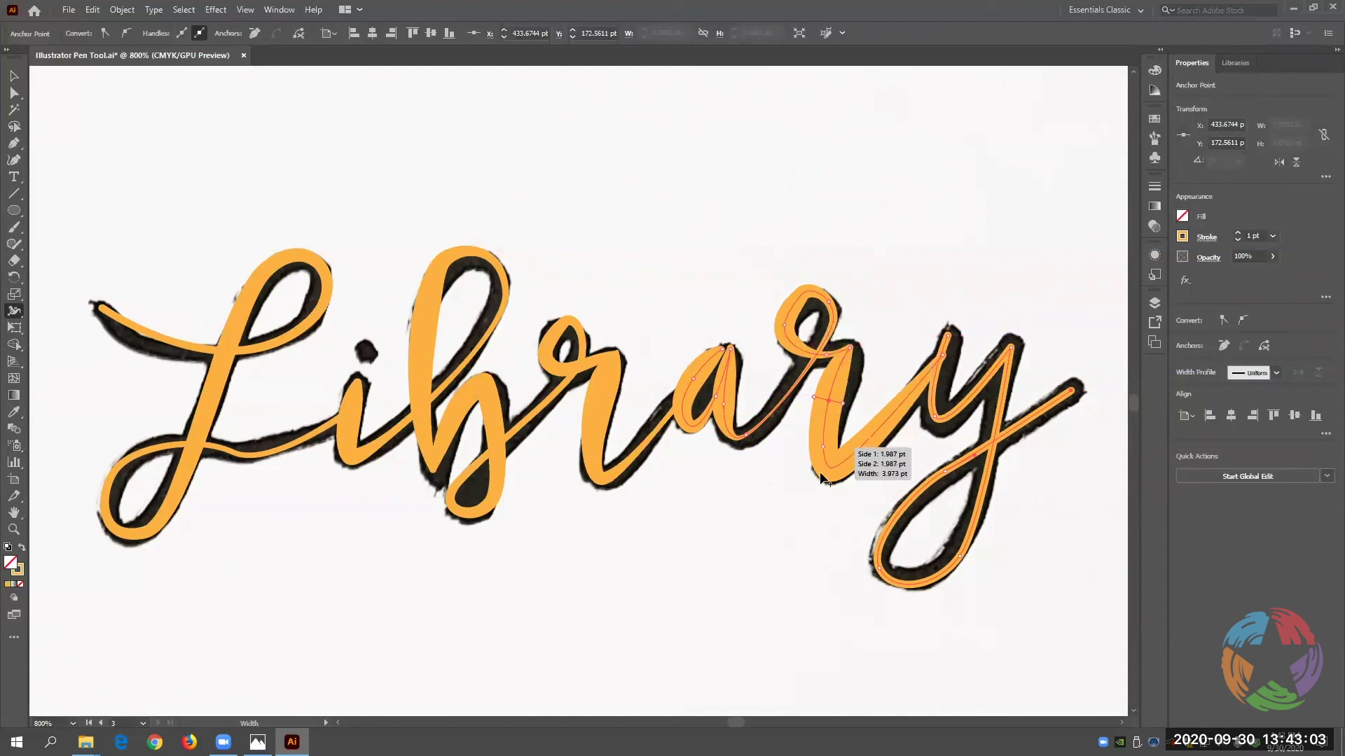
drag(849, 463, 850, 464)
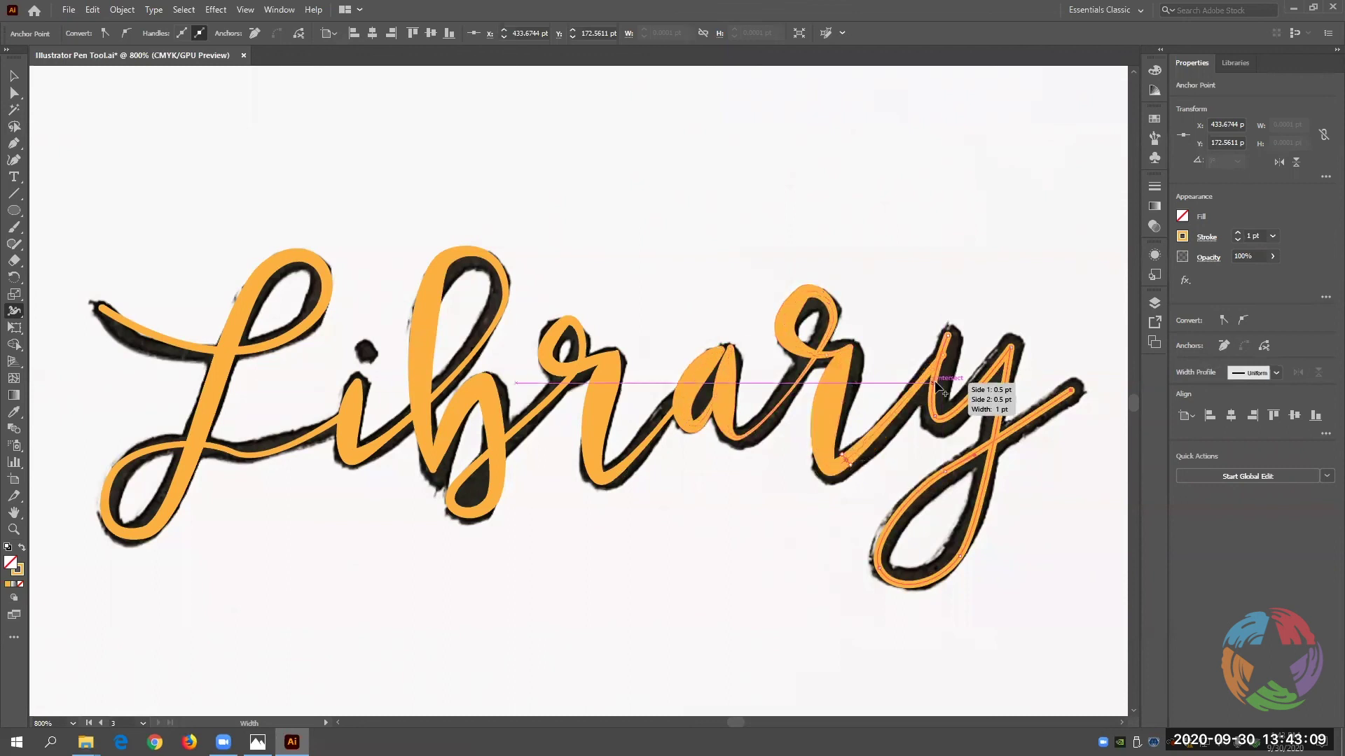
Thicken the y's first downstroke to about 4 pt, widen its descender and thin the lower loop with the Width tool.
drag(936, 384, 947, 385)
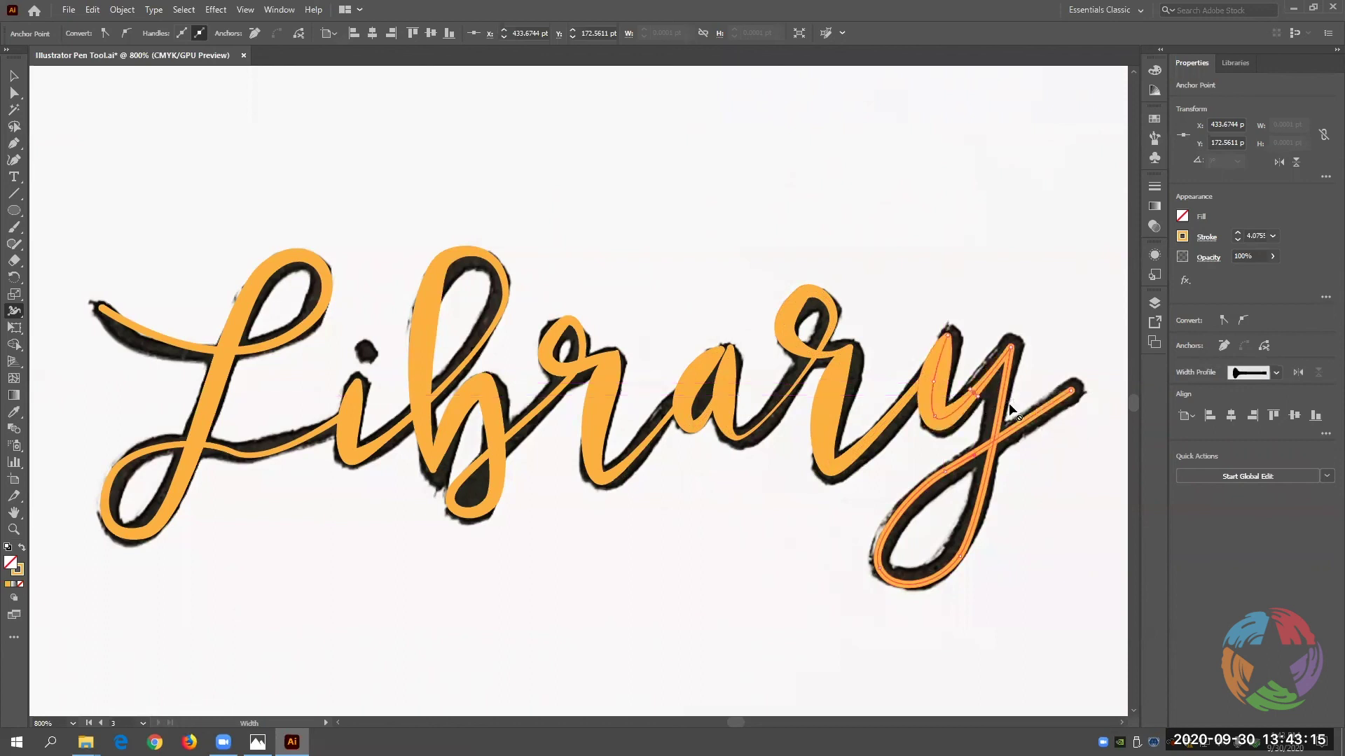
drag(1009, 409, 1013, 405)
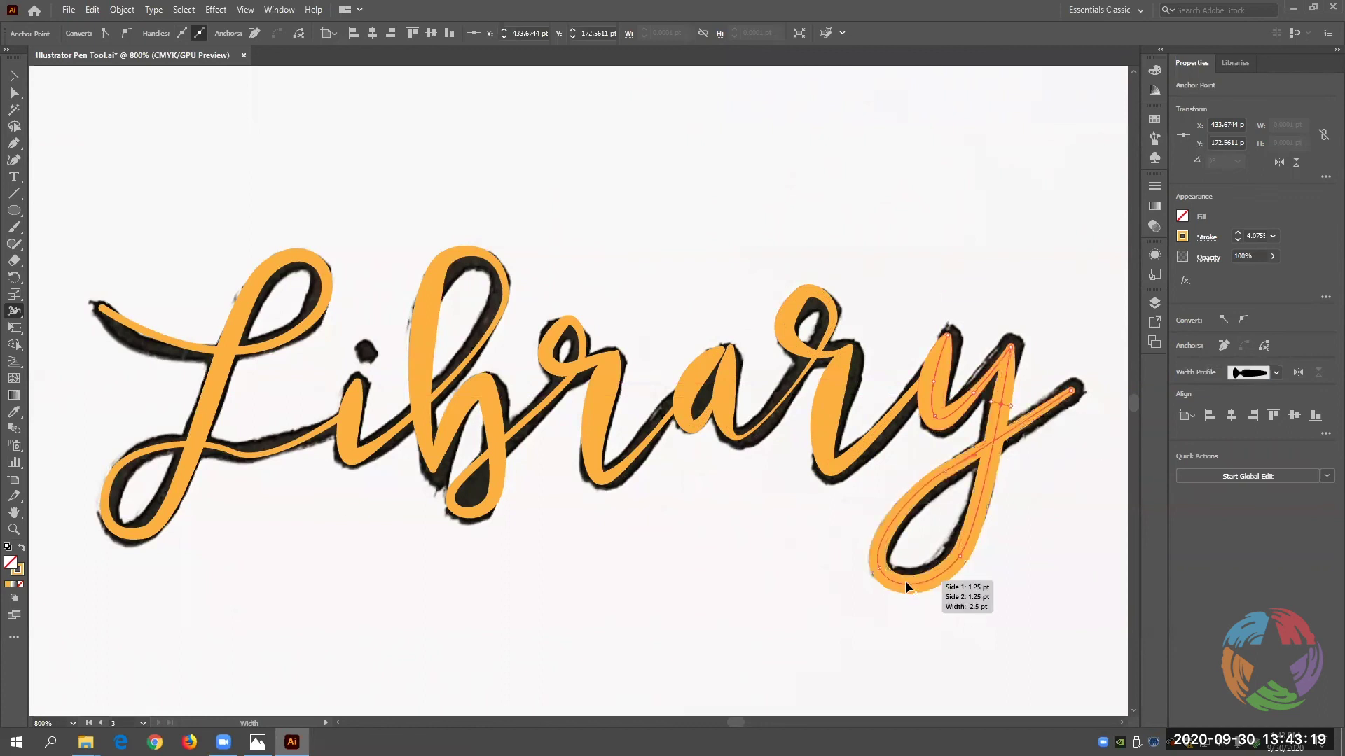
key(ctrl+z)
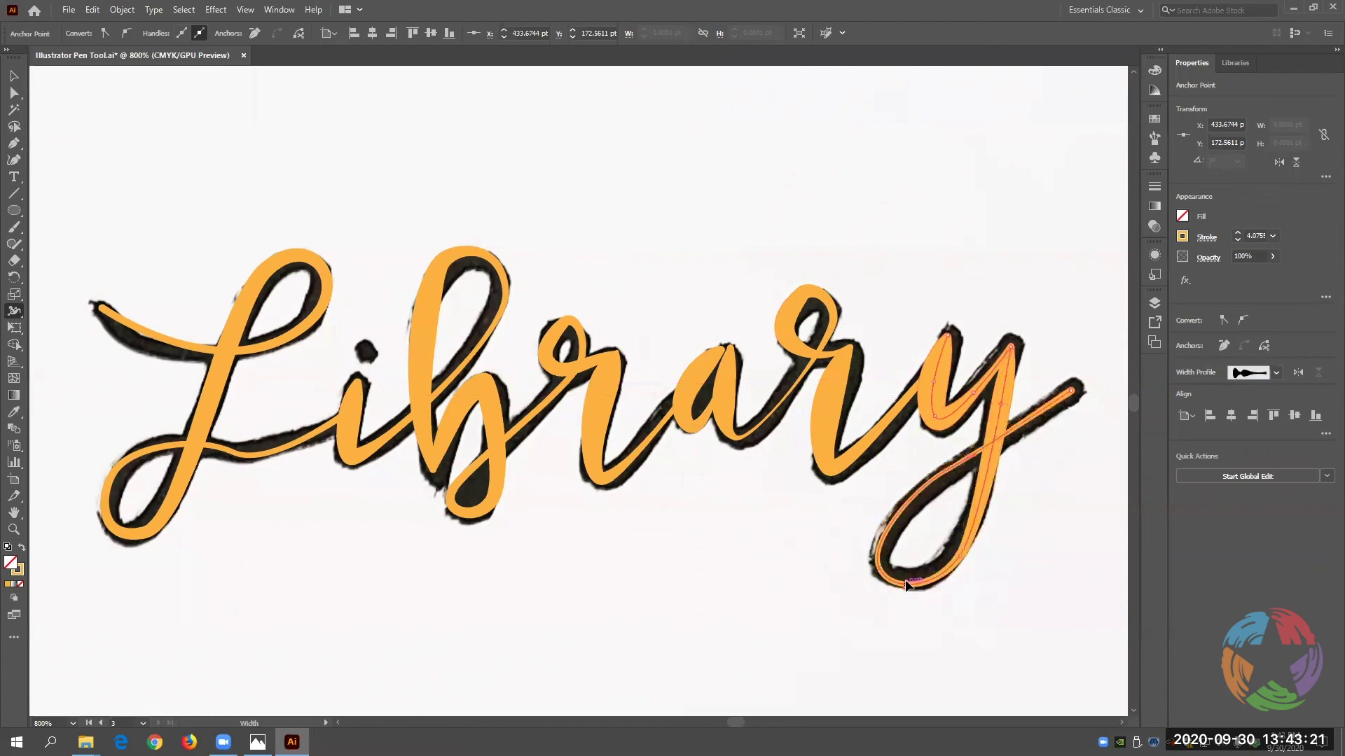
drag(933, 485, 936, 487)
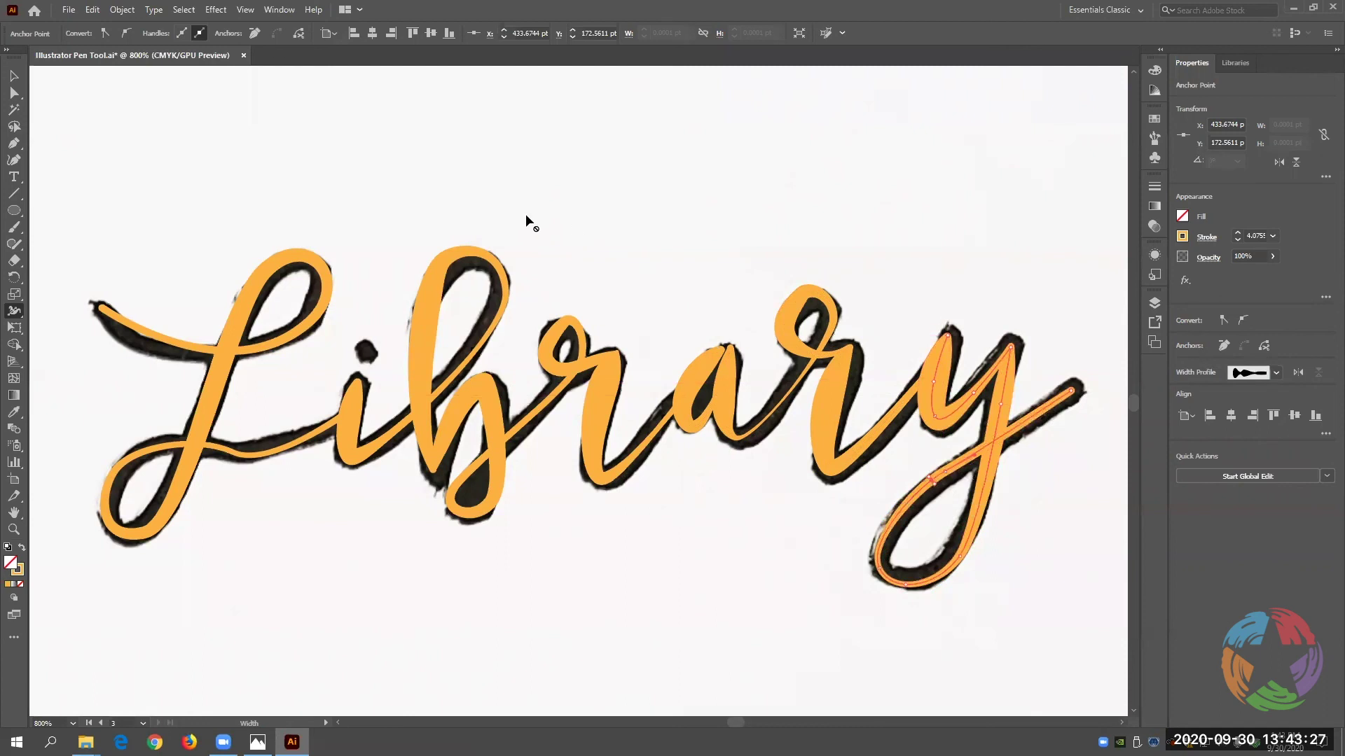
Fit the artboard in view and hide the linked lettering image so only the traced words show.
click(14, 75)
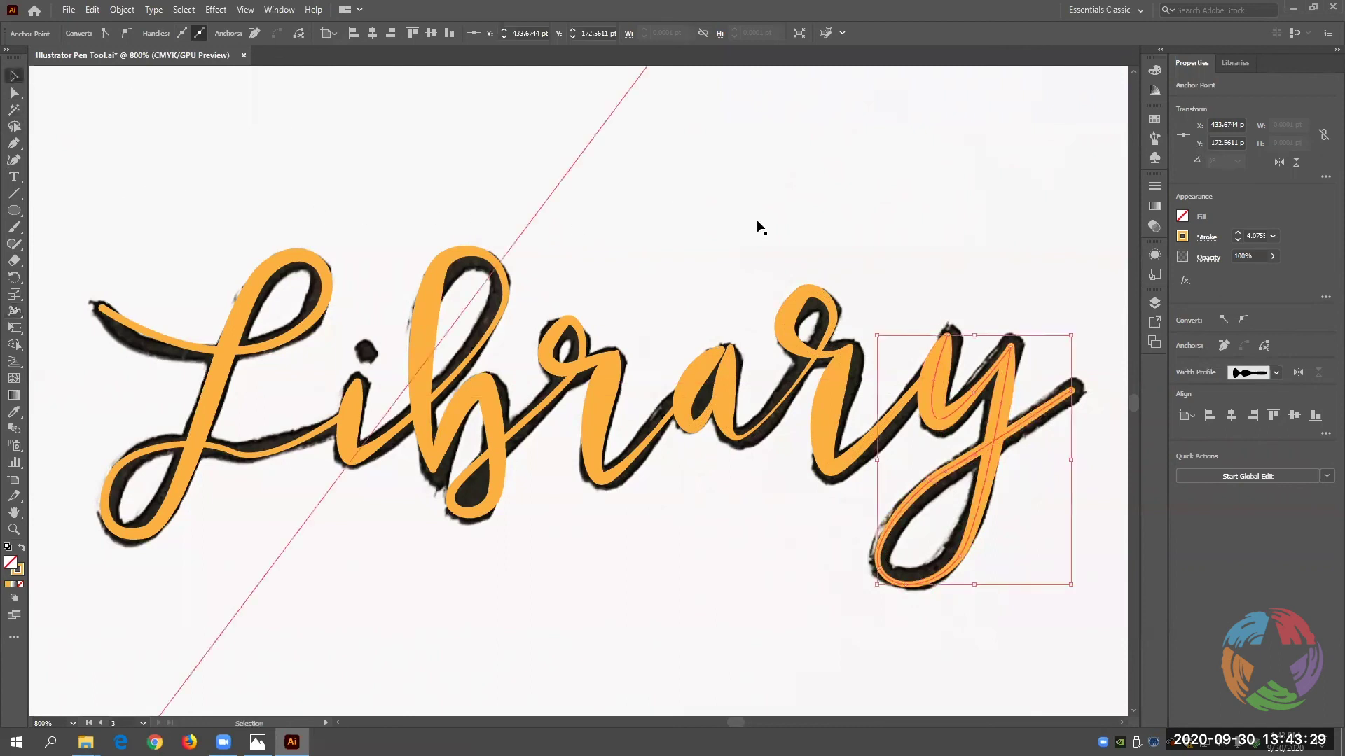
click(830, 253)
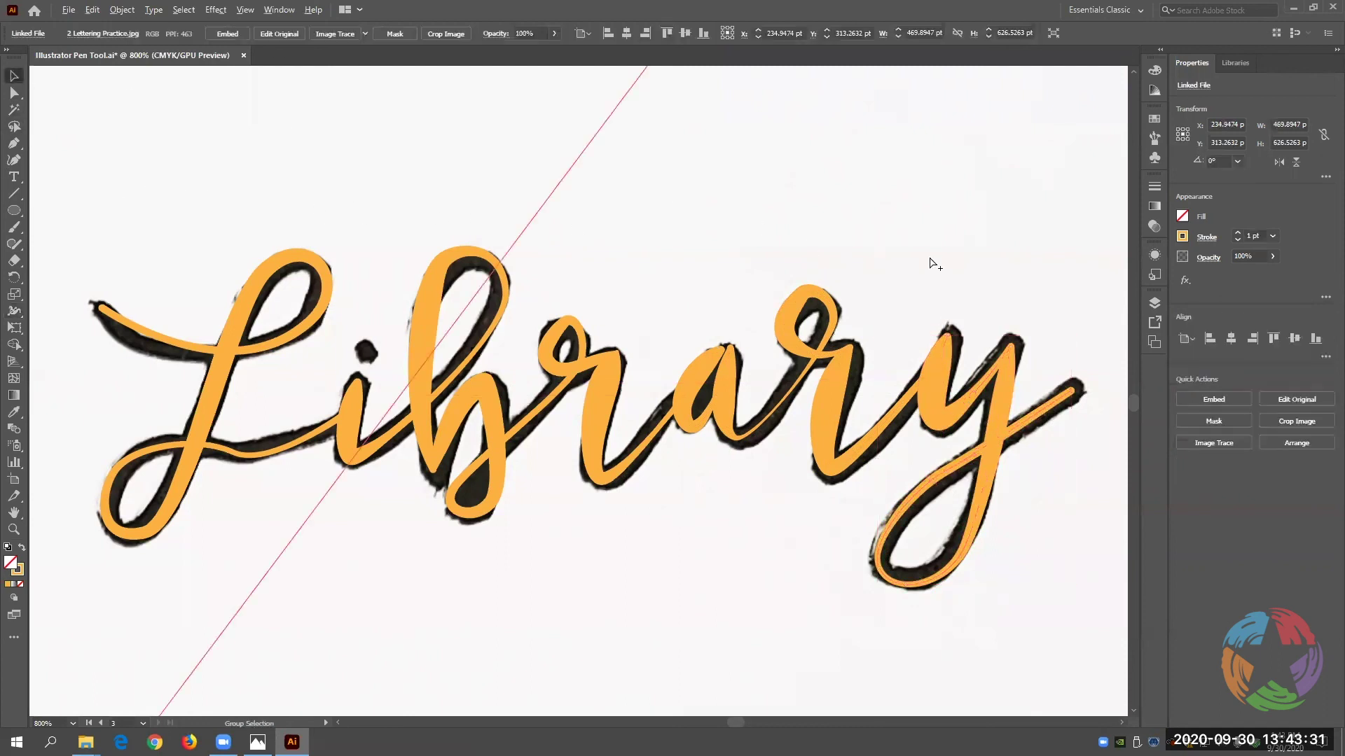
scroll(941, 308, down, 1)
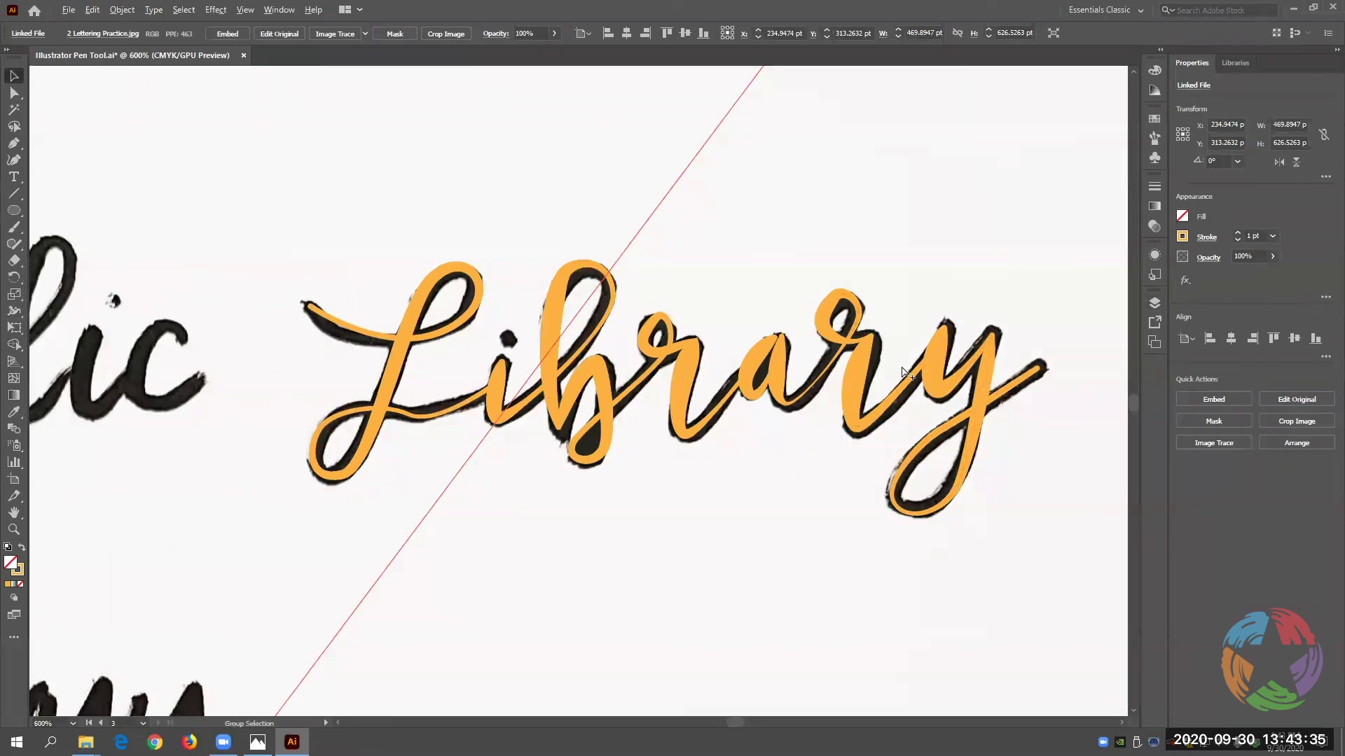
scroll(903, 371, down, 2)
key(ctrl+0)
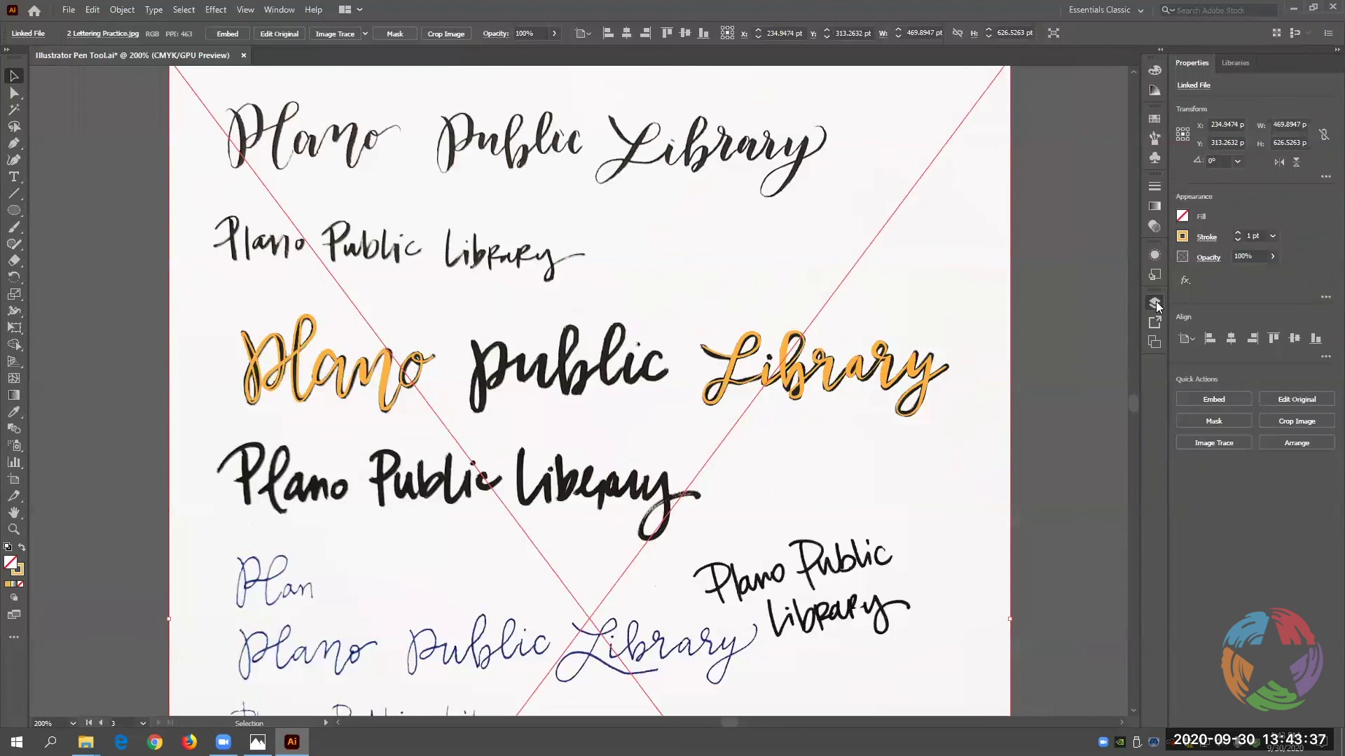
click(1155, 302)
scroll(1044, 334, down, 1)
click(983, 347)
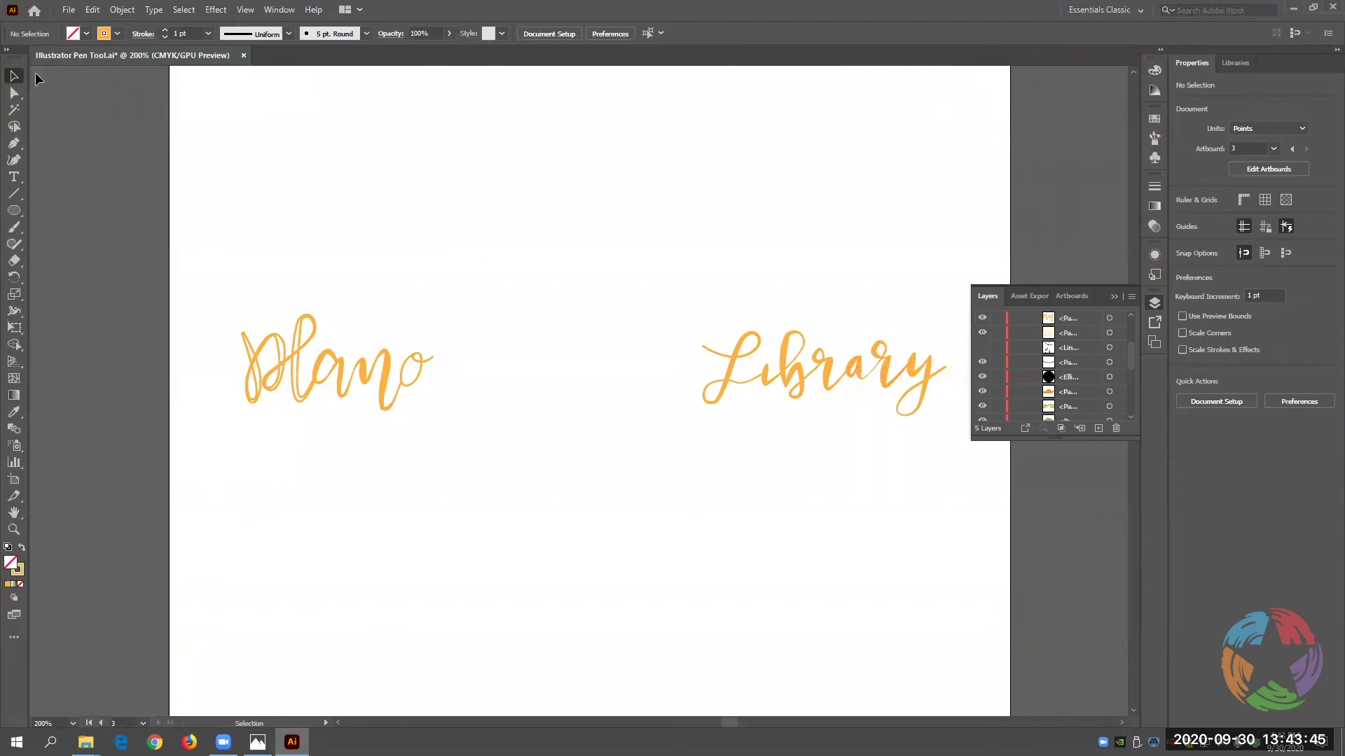
Swap the fill and stroke of the "Pl" path in "Plano" so it has an orange fill and no stroke, leaving it deselected.
click(277, 336)
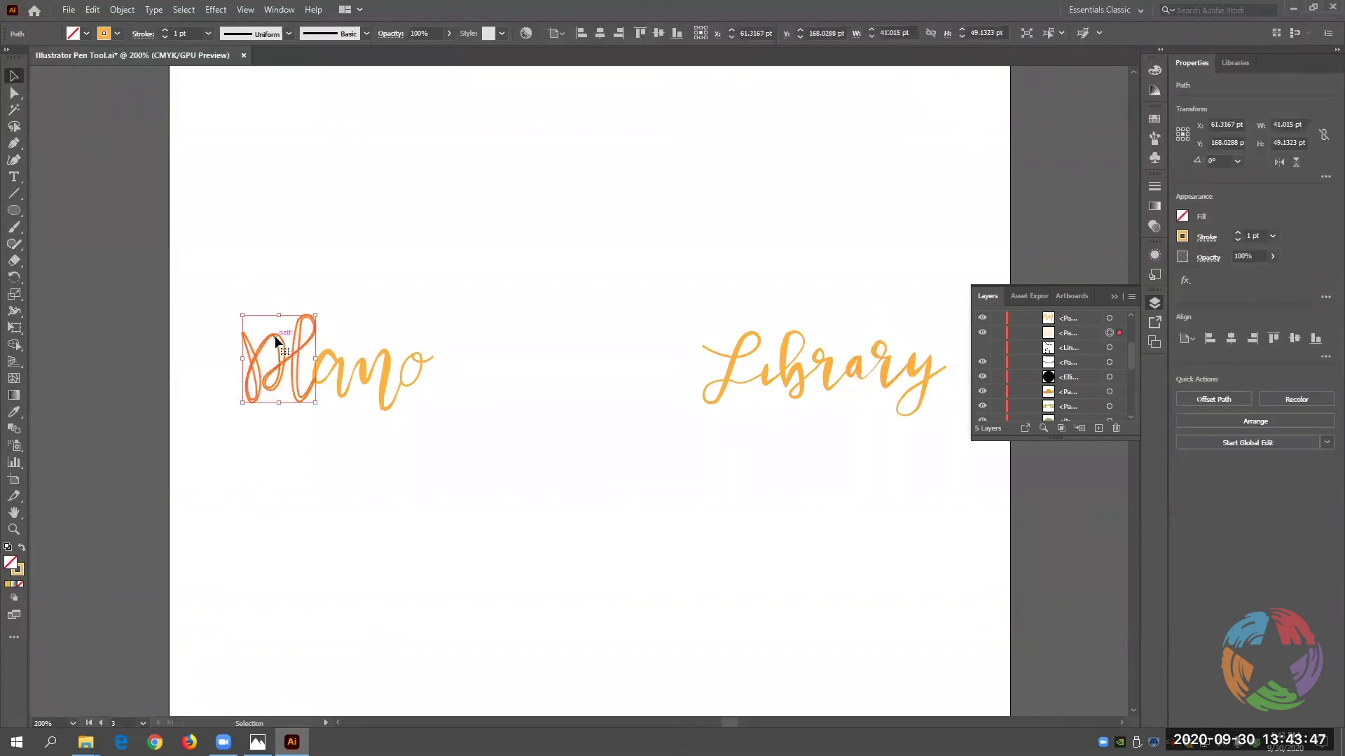
click(21, 547)
click(499, 446)
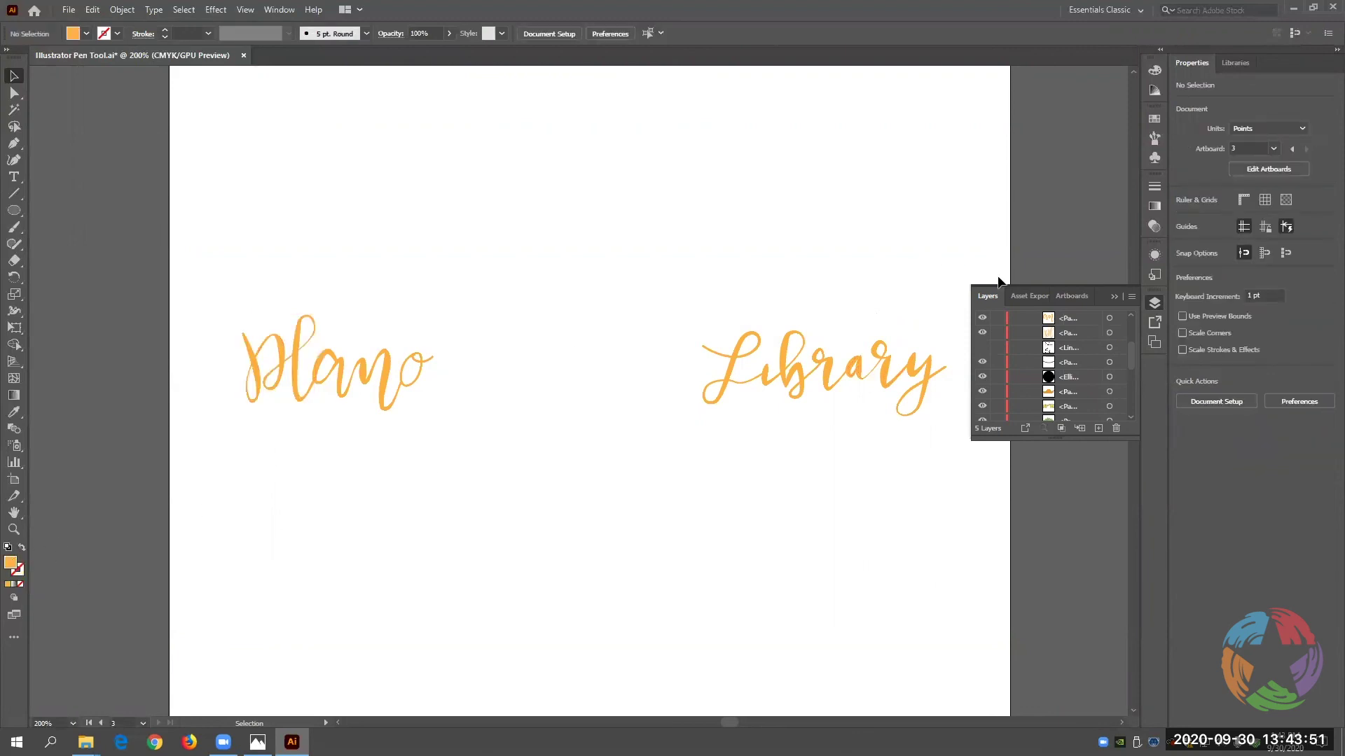
click(1113, 297)
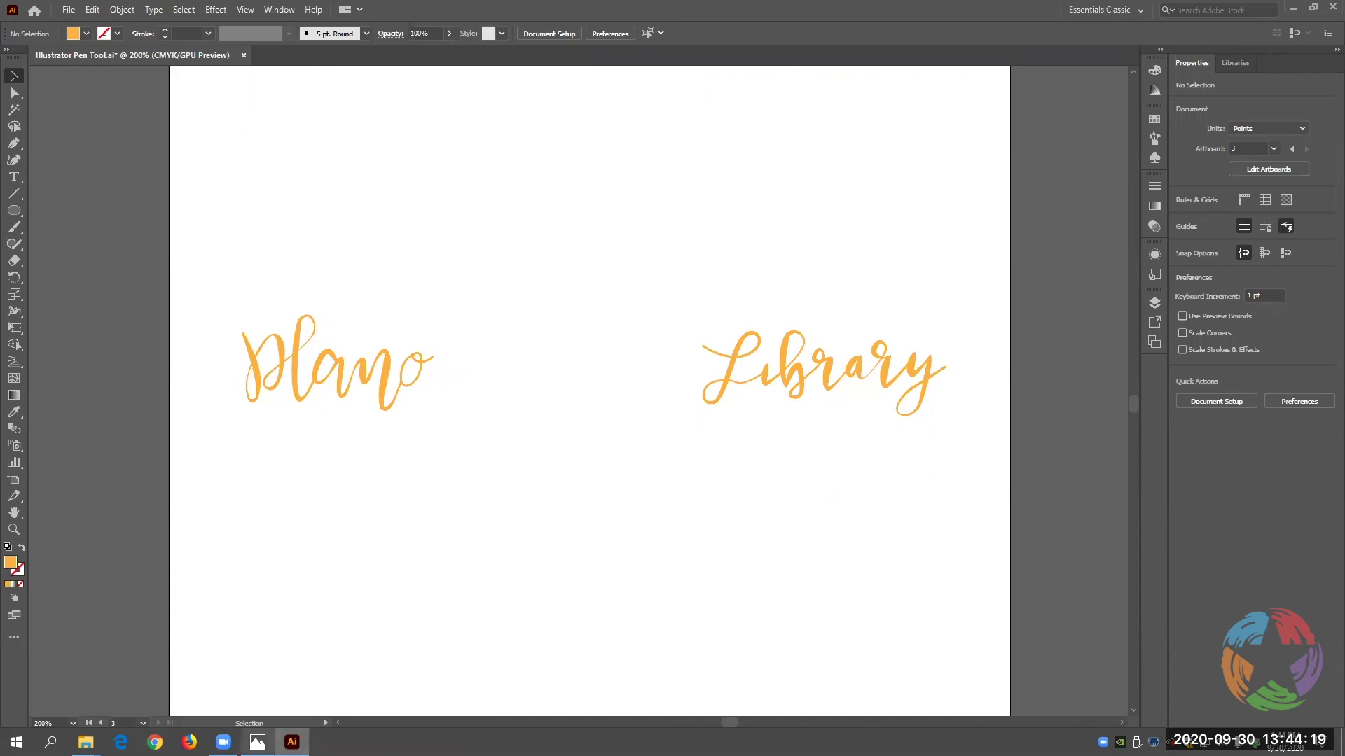
Switch to the Photos app to display the closing thank-you image.
key(alt+Tab)
click(1313, 382)
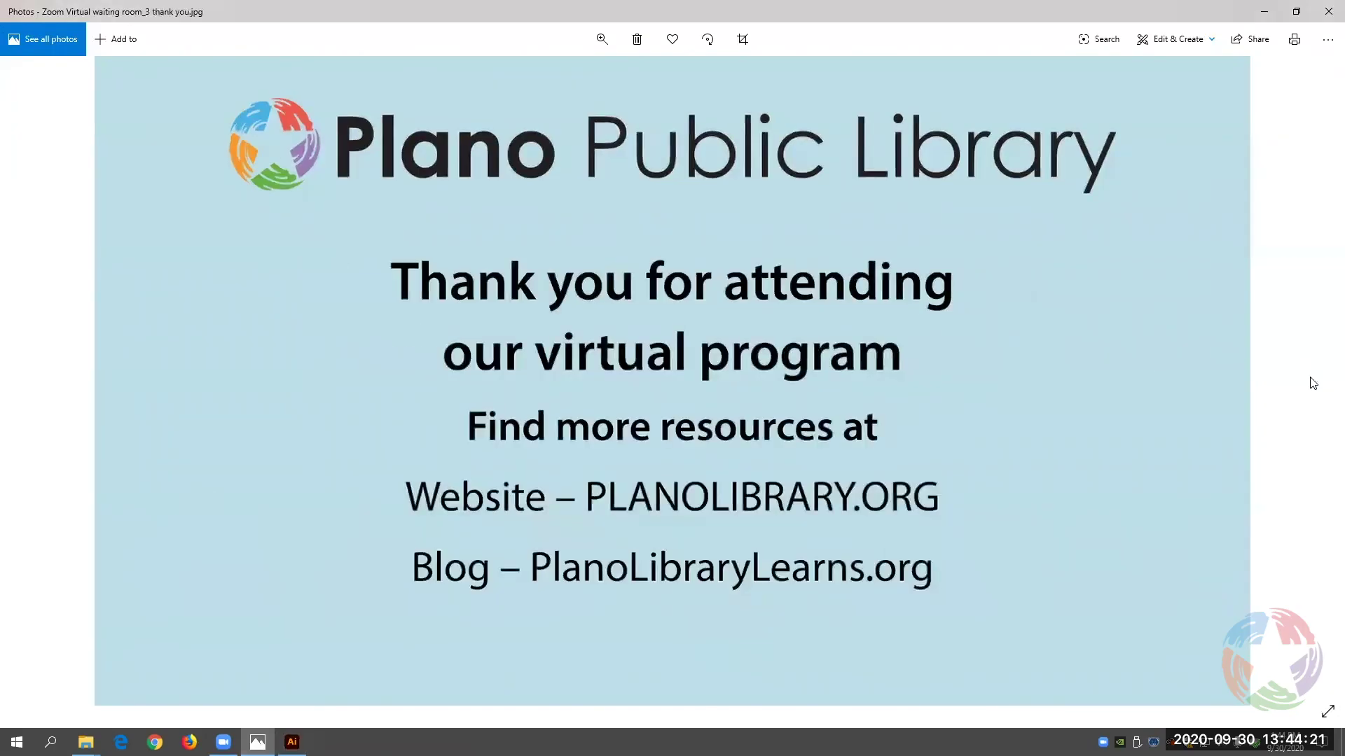